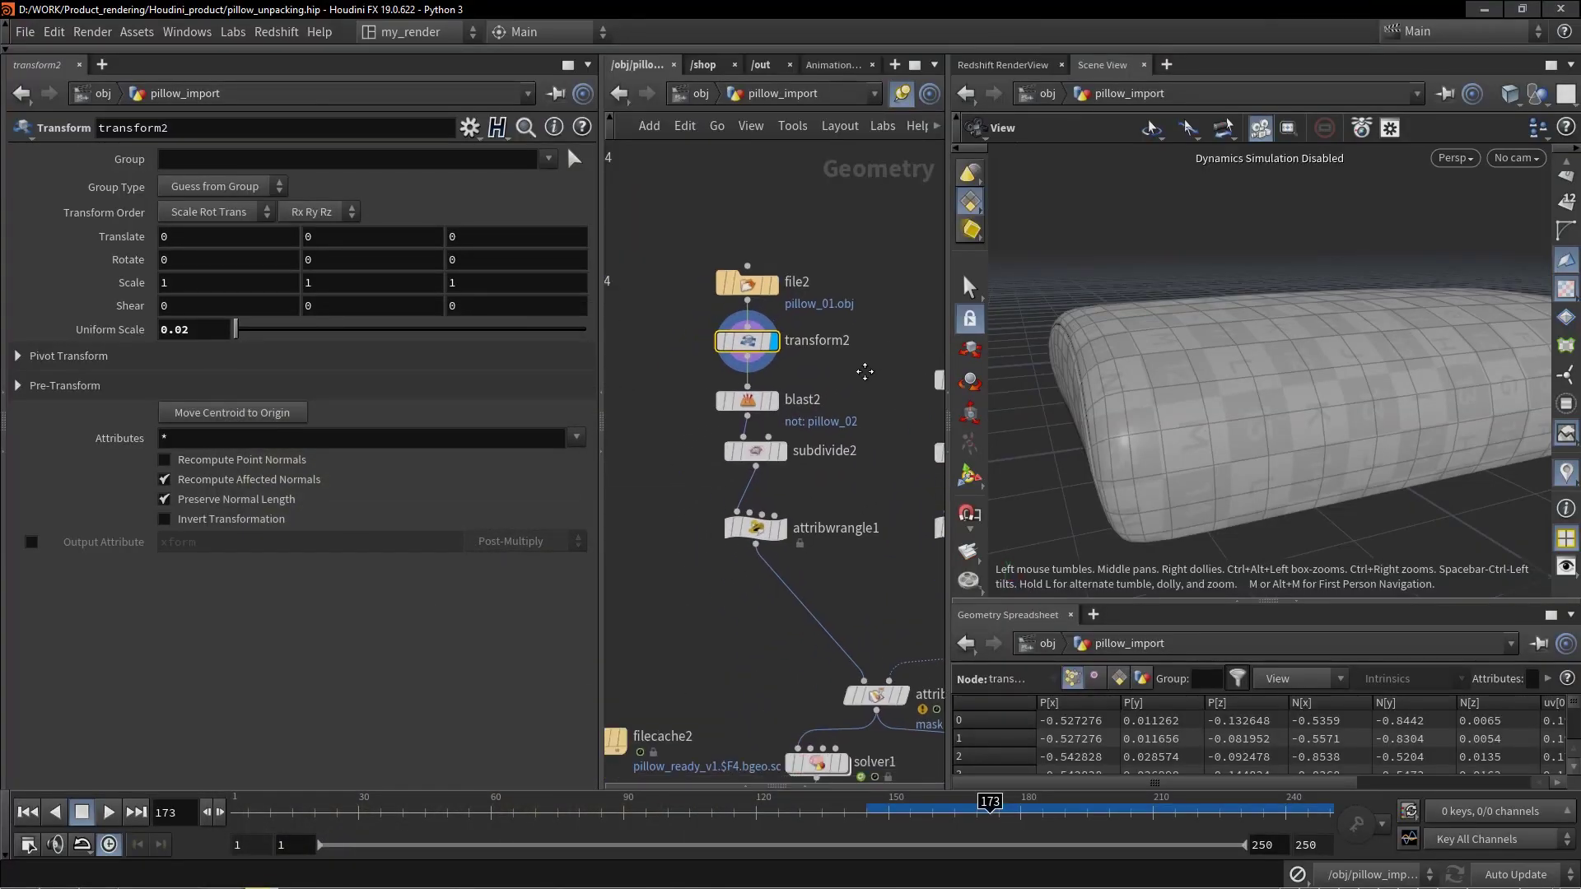
- Display the blast2 and subdivide2 nodes in turn to inspect the isolated pillow half and its subdivision from another angle
{"action": "left_click_drag", "start_coordinate": [598, 584], "coordinate": [574, 584]}
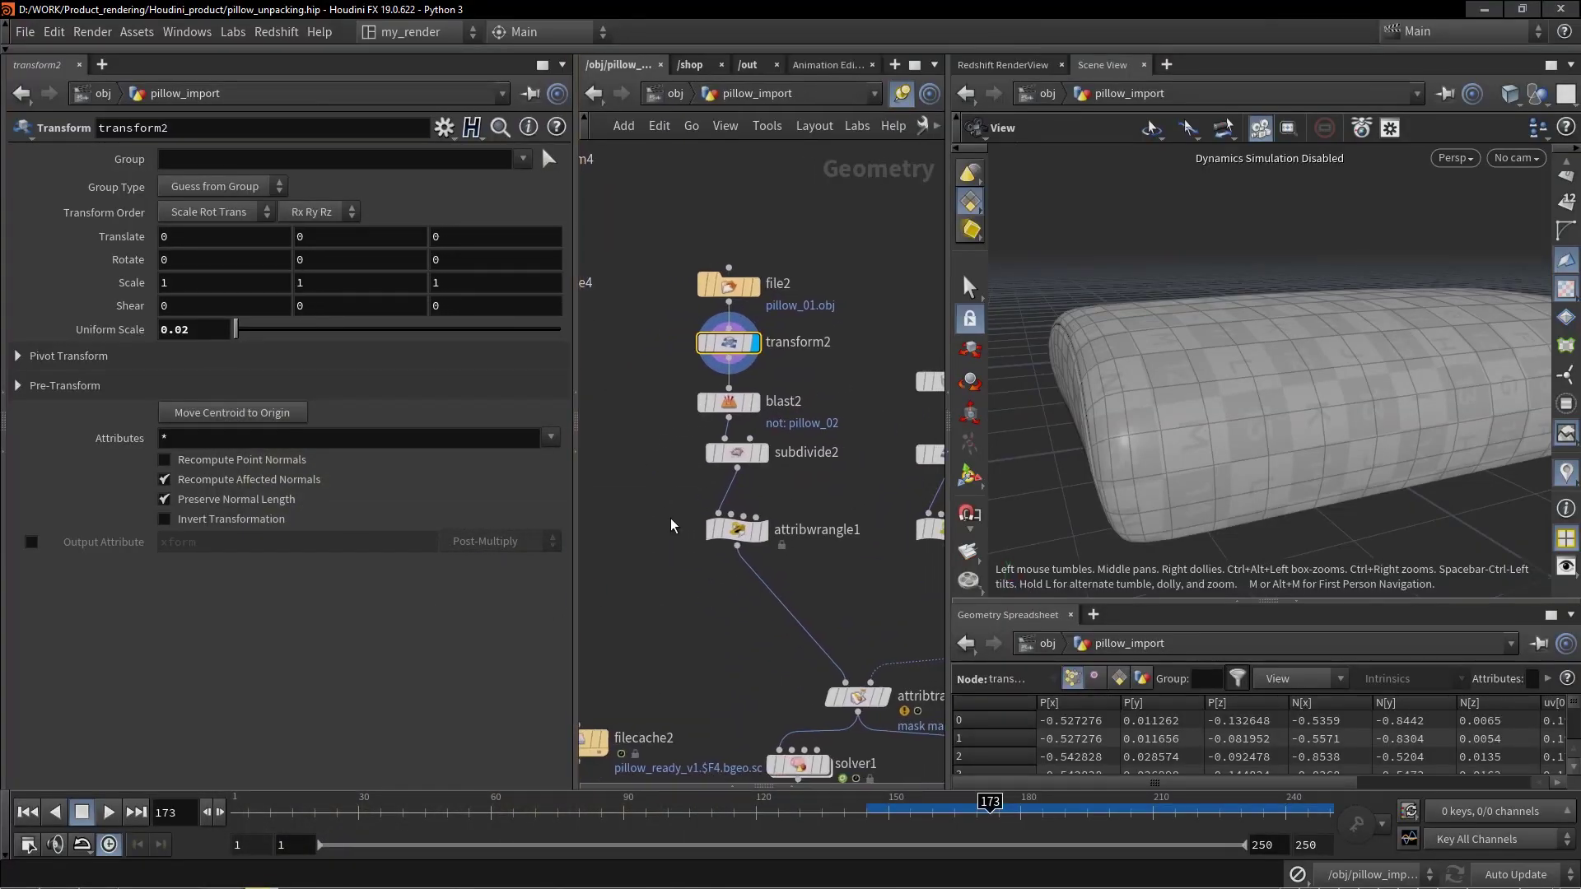
{"action": "middle_click_drag", "start_coordinate": [847, 490], "coordinate": [827, 418]}
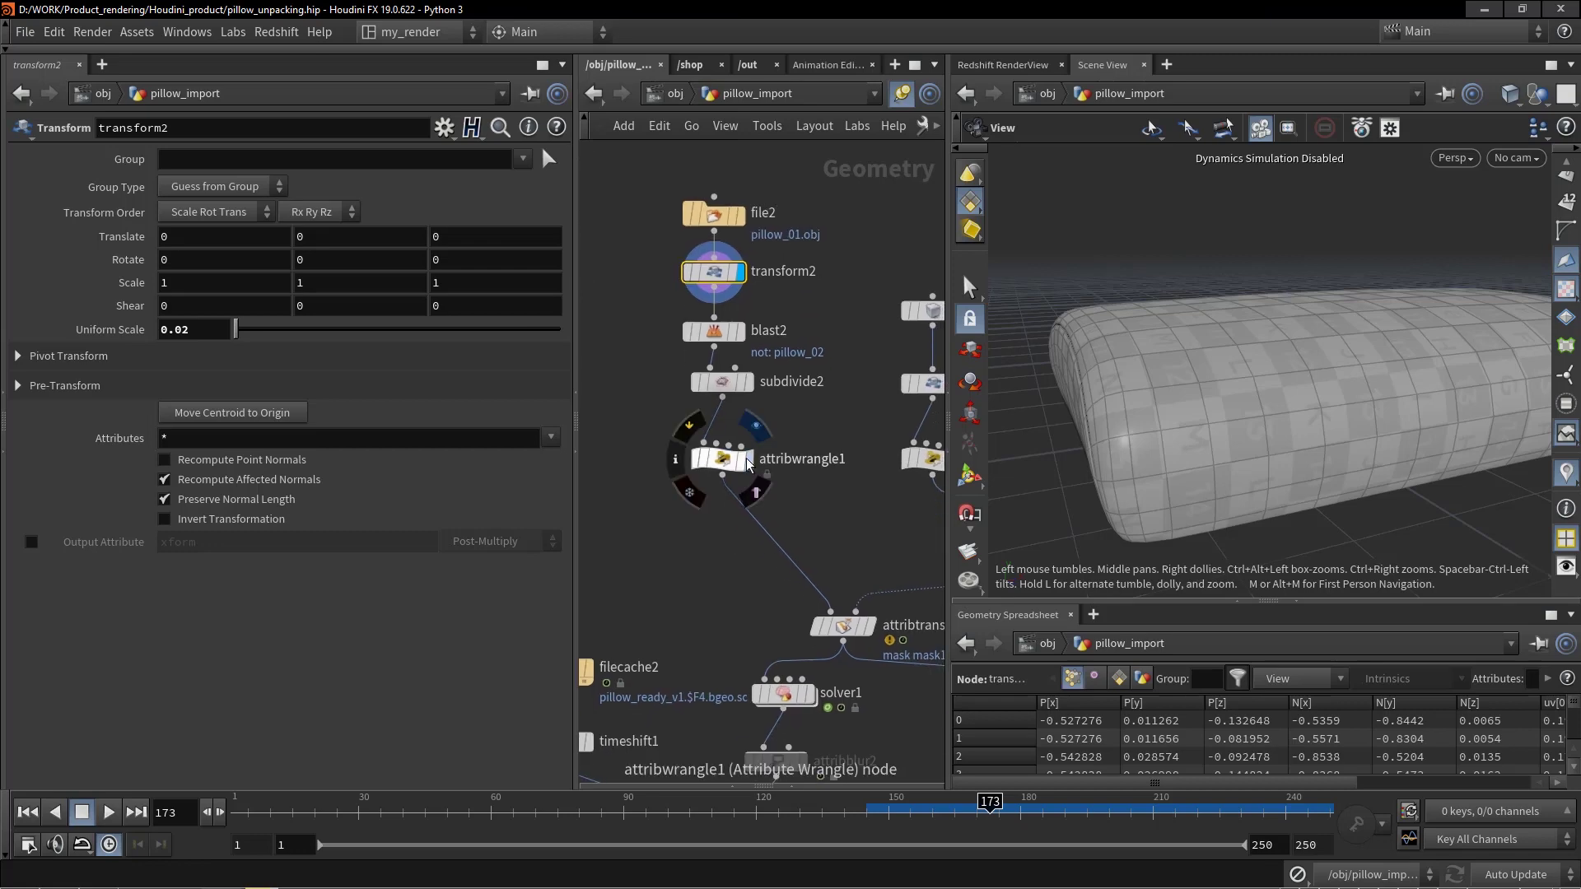
{"action": "left_click", "coordinate": [741, 341]}
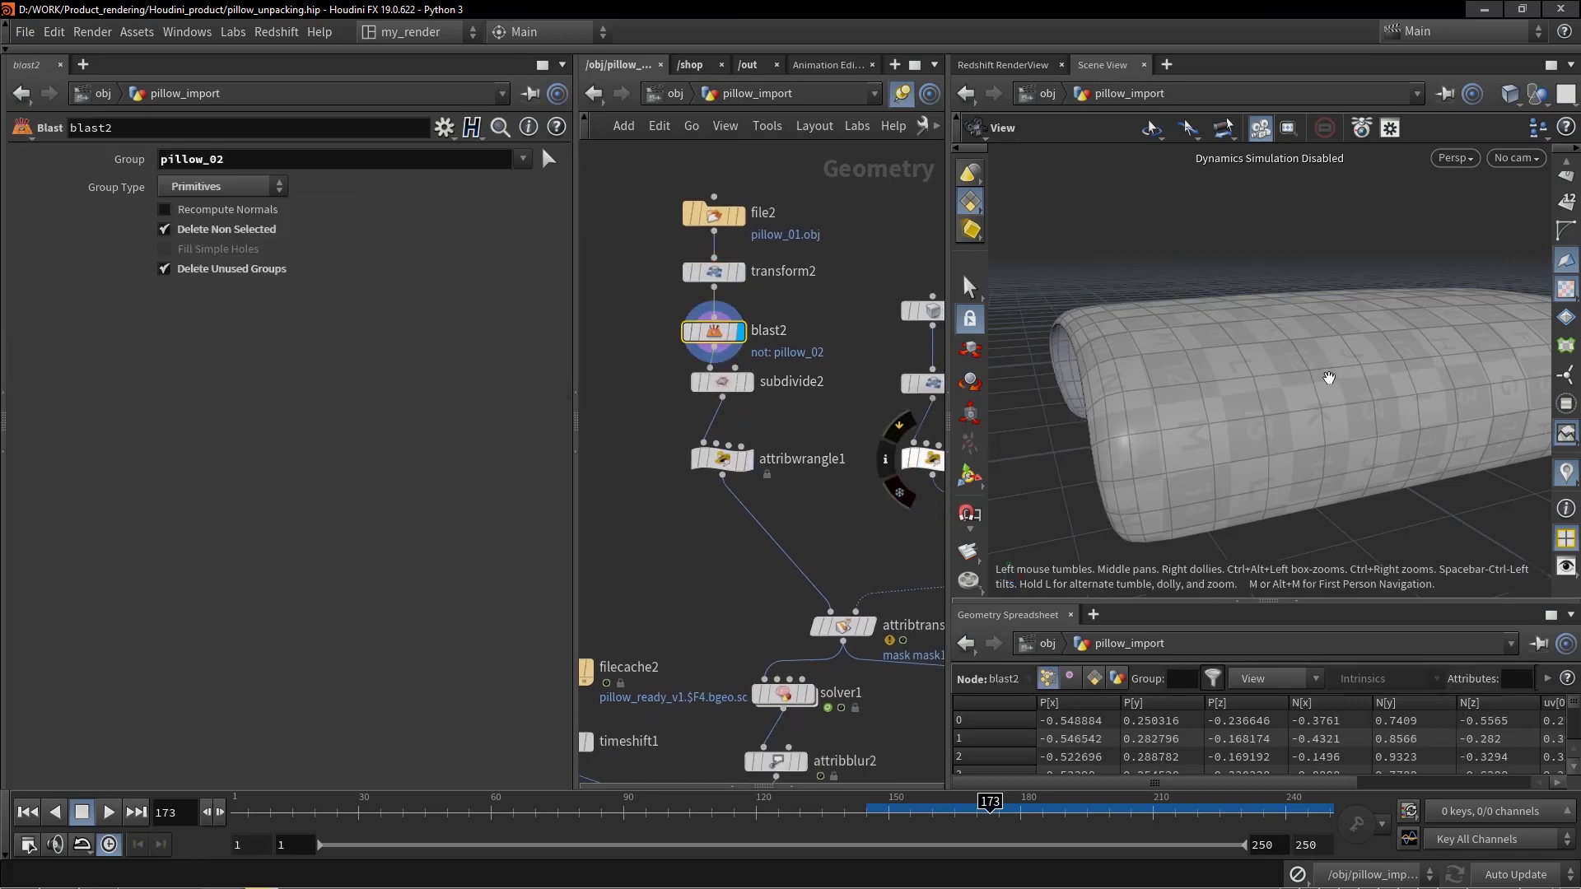
{"action": "left_click_drag", "start_coordinate": [1327, 379], "coordinate": [1044, 326]}
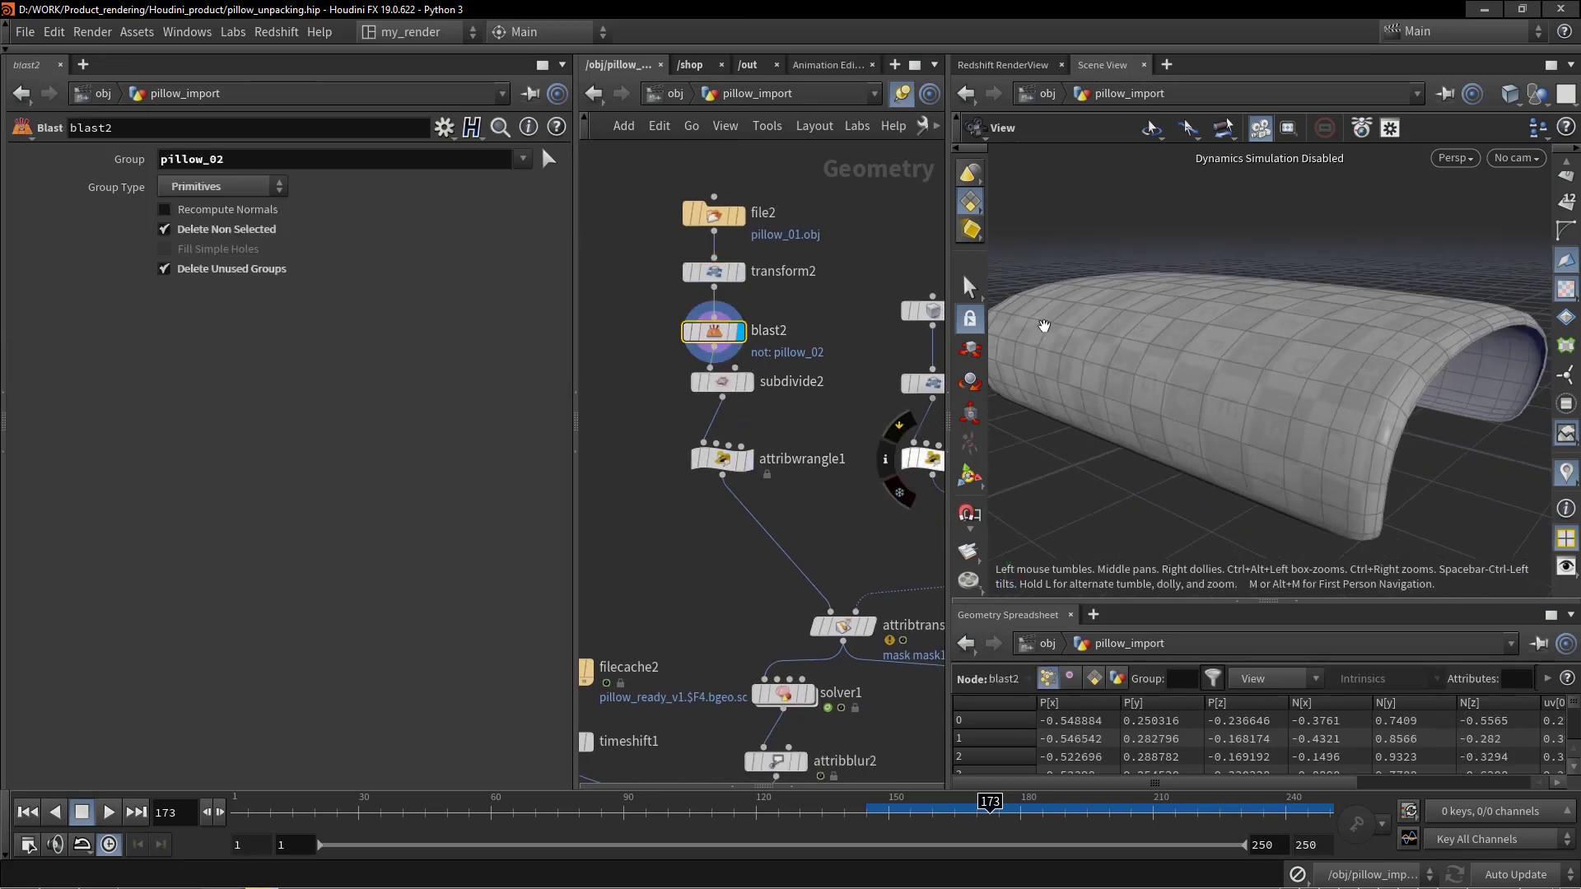
{"action": "left_click", "coordinate": [740, 271]}
{"action": "left_click", "coordinate": [741, 338]}
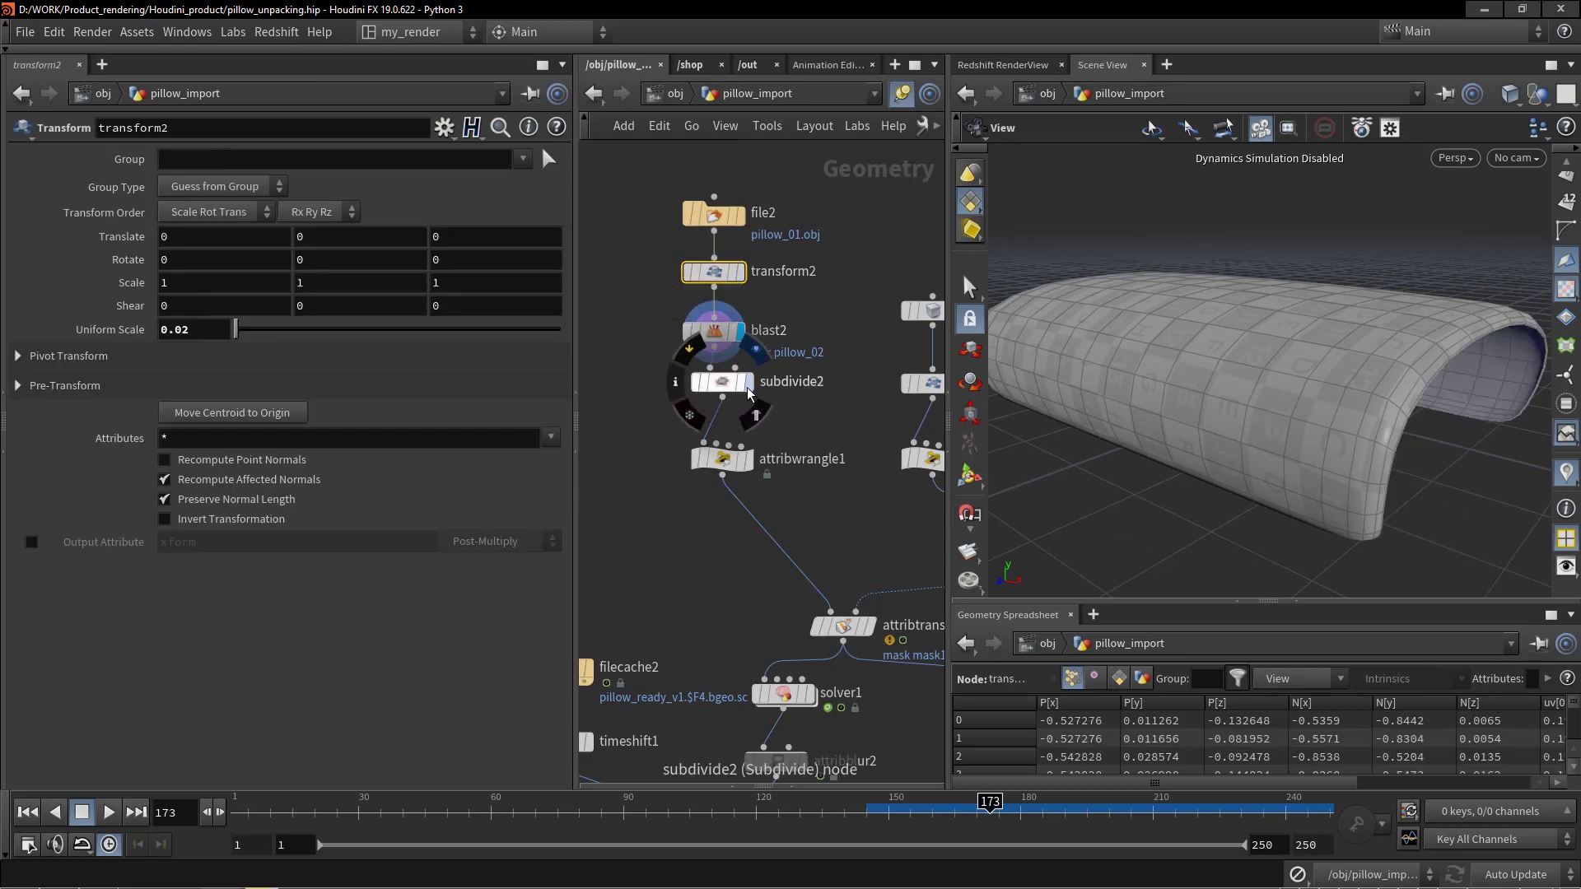
{"action": "left_click", "coordinate": [747, 383]}
{"action": "middle_click_drag", "start_coordinate": [810, 488], "coordinate": [786, 466]}
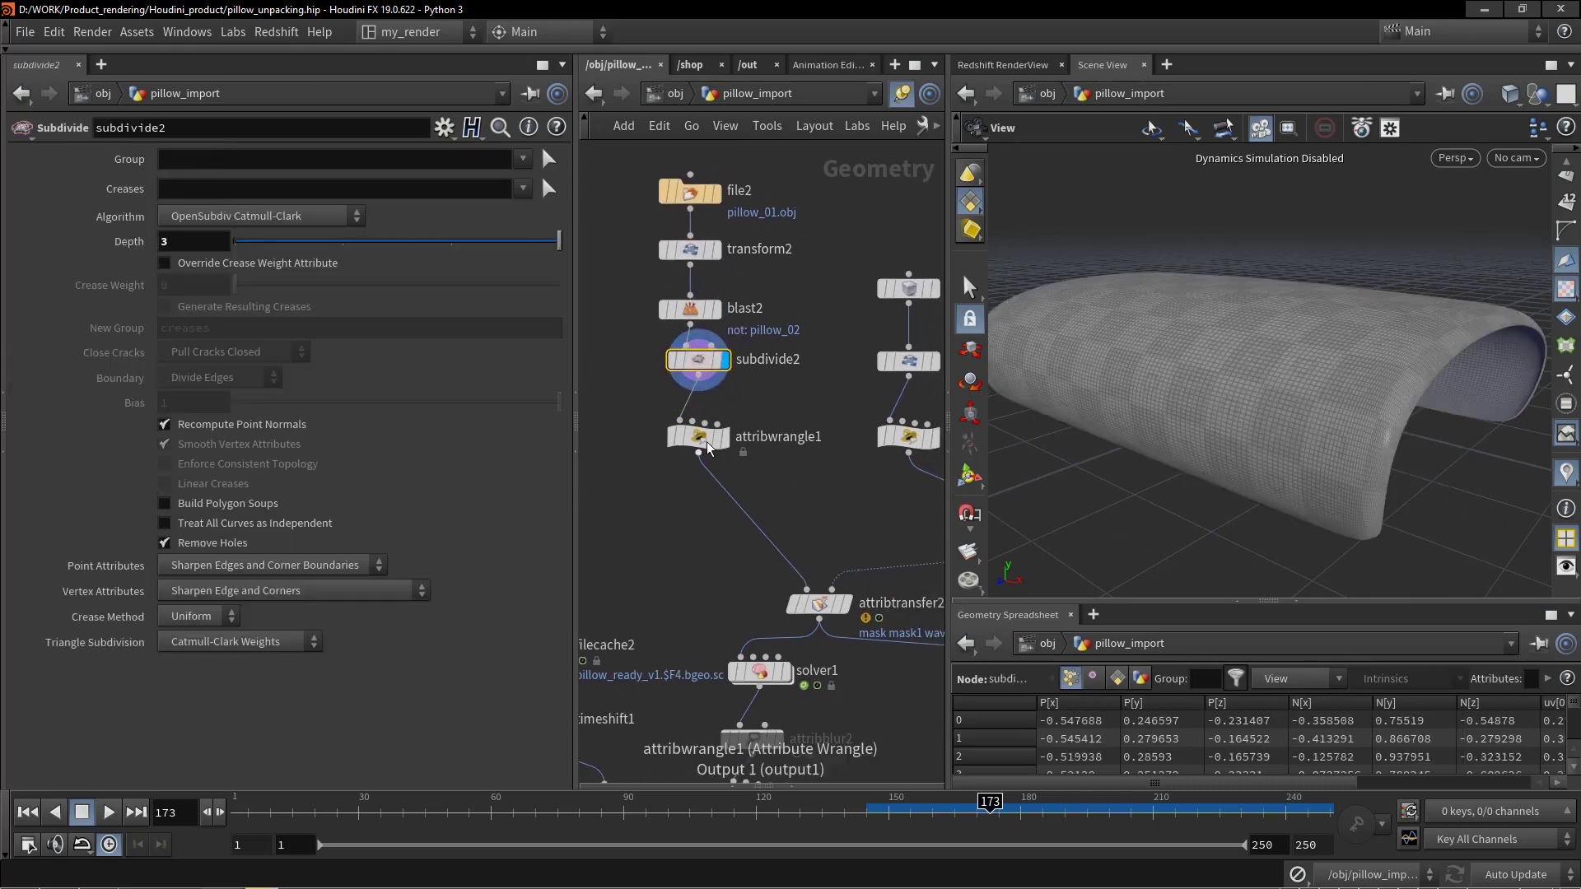
- Examine the mask, mask1 and wave assignments in the VEX code of the pillow's attribwrangle1 node
{"action": "left_click", "coordinate": [700, 440]}
{"action": "left_click", "coordinate": [174, 285]}
{"action": "left_click", "coordinate": [177, 303]}
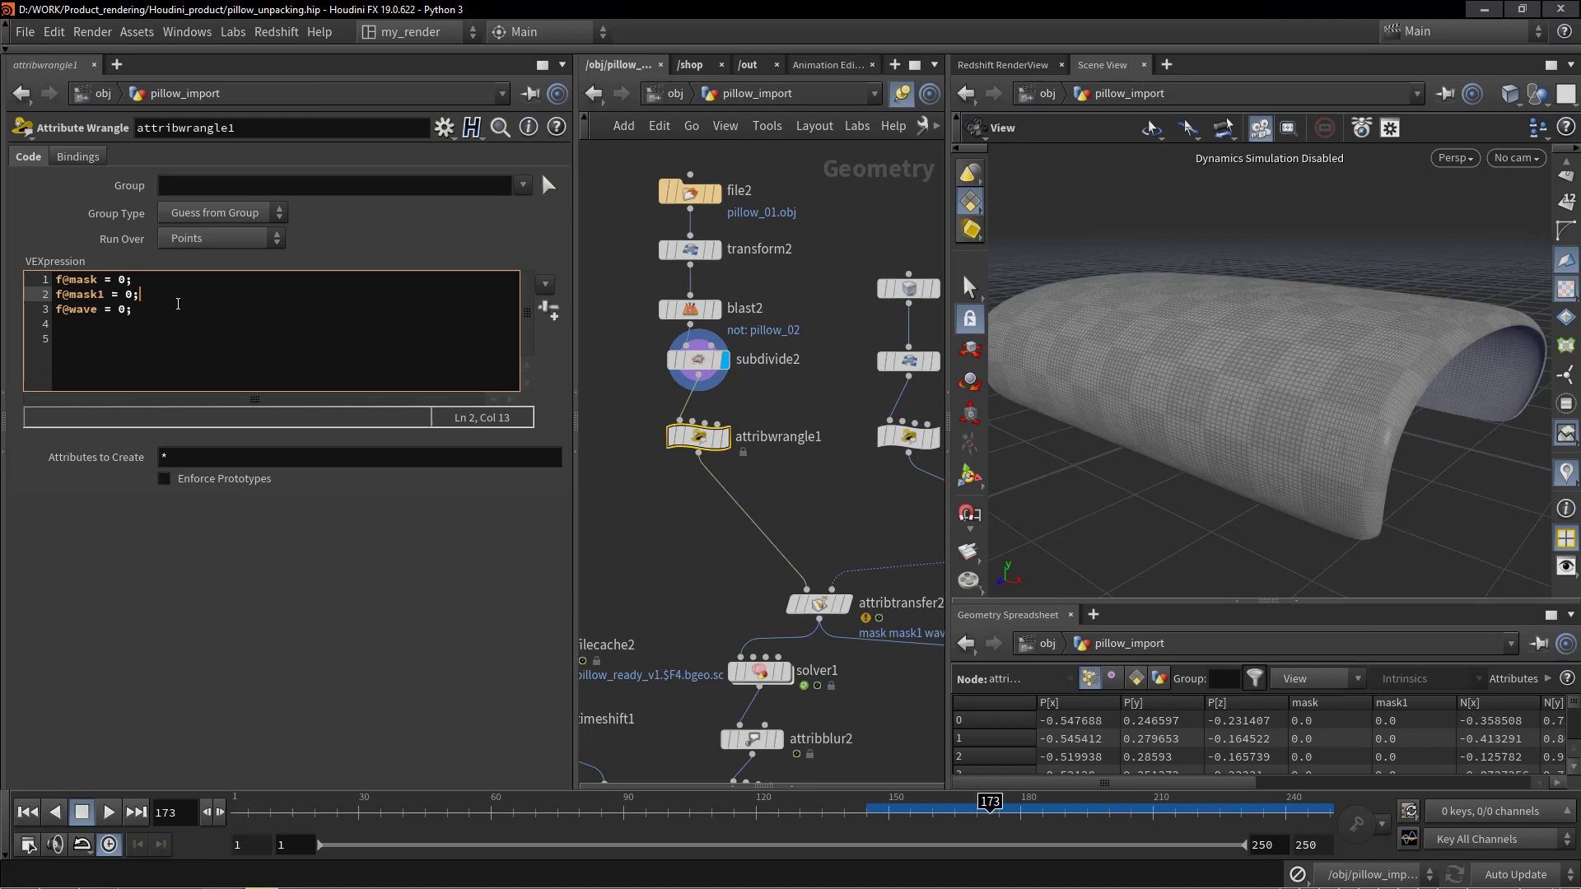
{"action": "left_click_drag", "start_coordinate": [175, 318], "coordinate": [177, 313]}
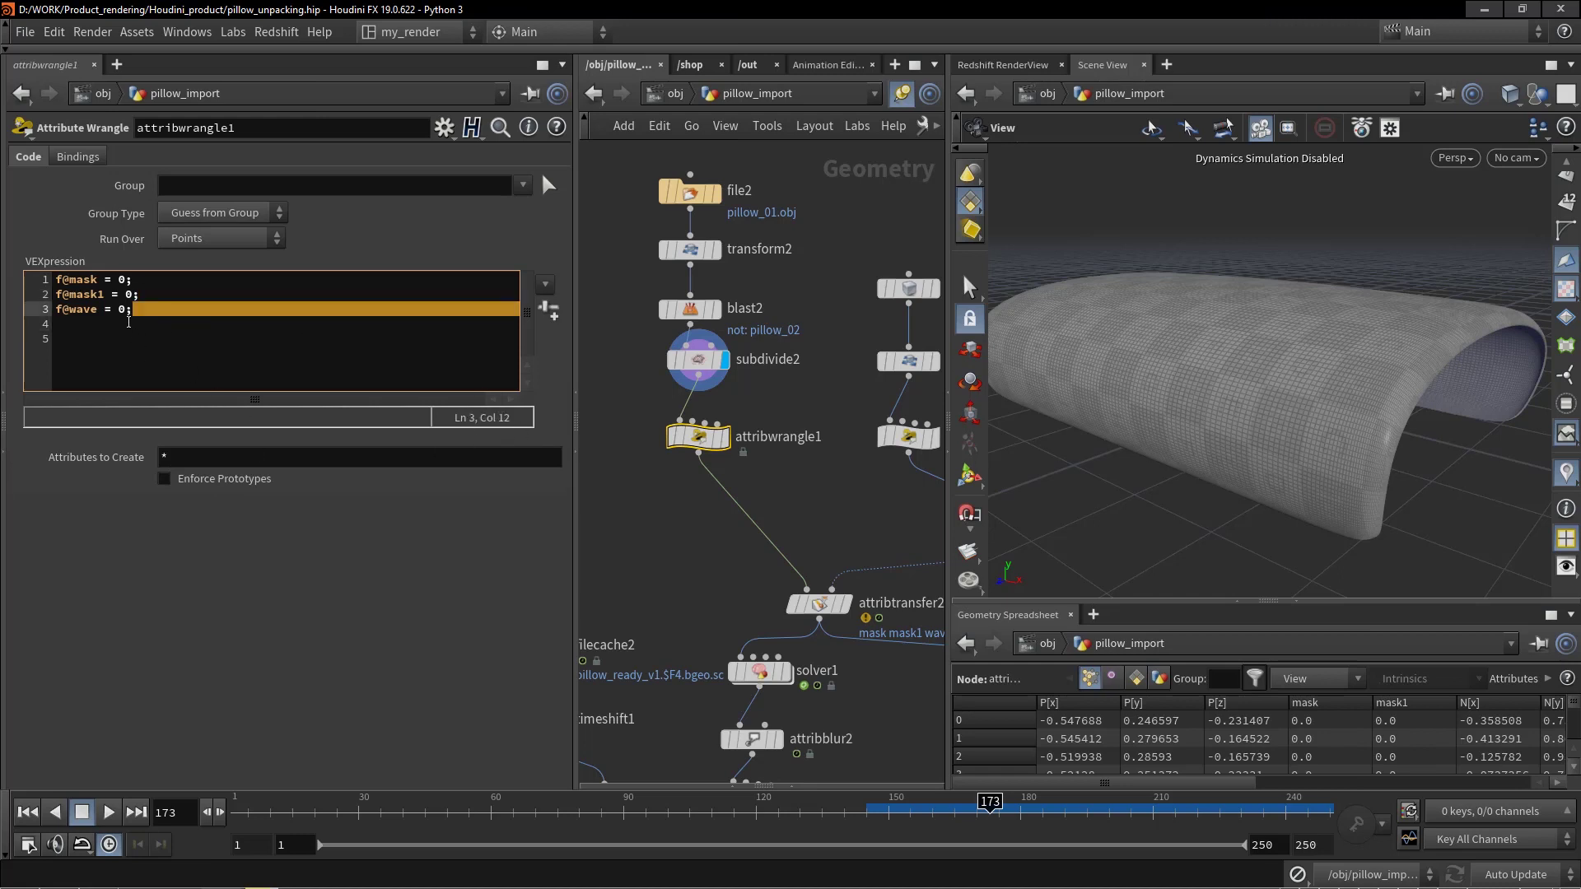
- Display attribwrangle5 under box4 and scrub the timeline to frame 156 to view the animated box
{"action": "middle_click_drag", "start_coordinate": [804, 493], "coordinate": [623, 493]}
{"action": "left_click", "coordinate": [738, 439]}
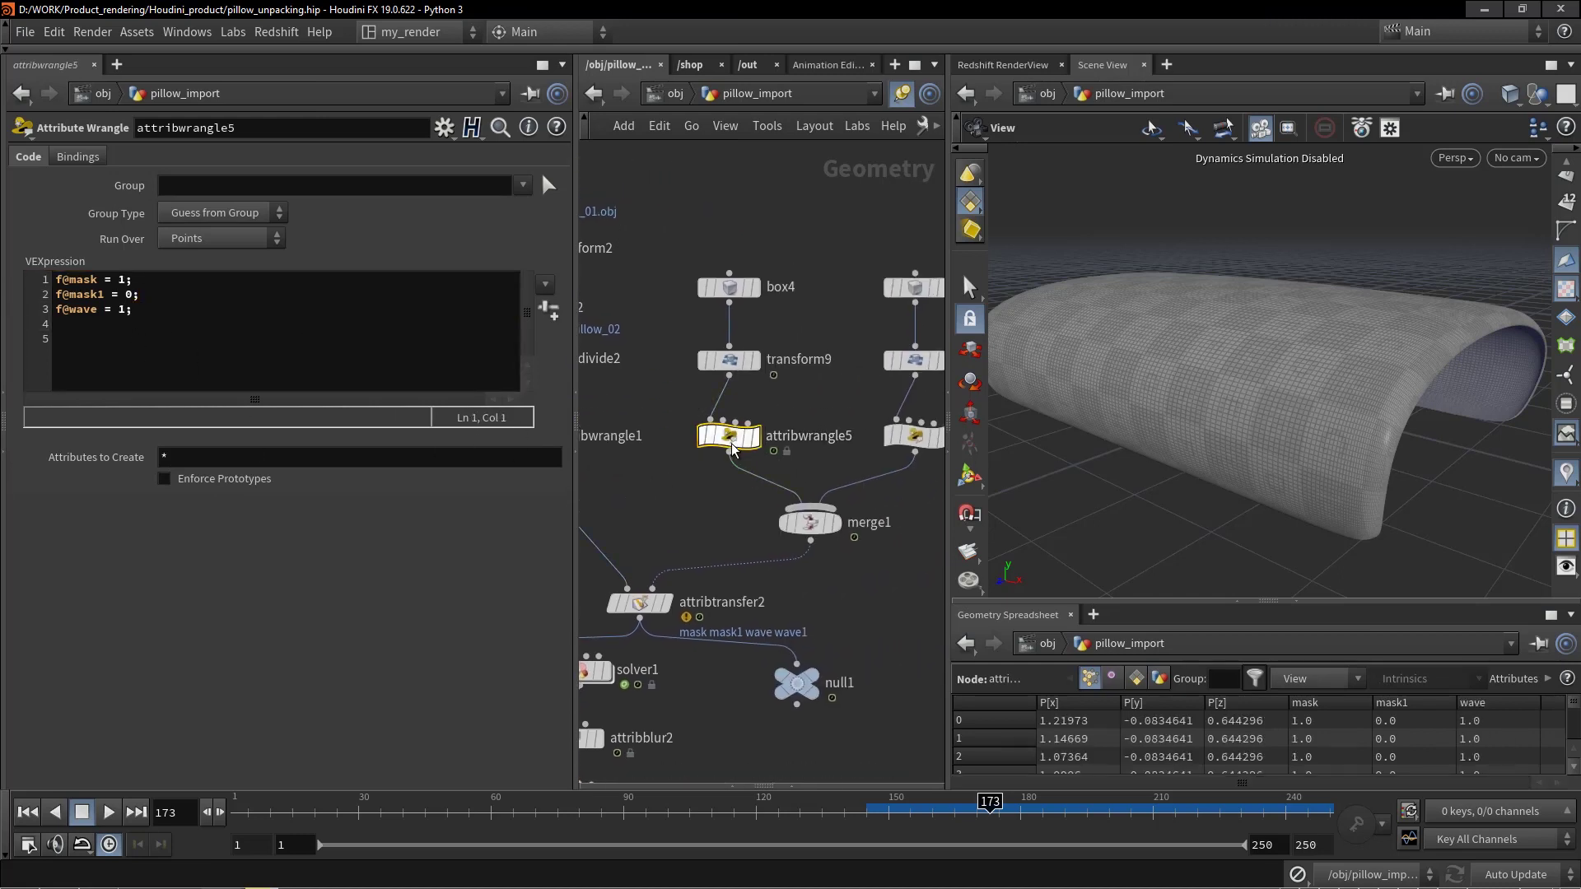
{"action": "left_click", "coordinate": [758, 439]}
{"action": "mouse_move", "coordinate": [1176, 359]}
{"action": "left_mouse_down"}
{"action": "mouse_move", "coordinate": [1217, 353]}
{"action": "mouse_move", "coordinate": [1174, 363]}
{"action": "left_mouse_up"}
{"action": "left_click_drag", "start_coordinate": [993, 799], "coordinate": [914, 802]}
{"action": "left_click", "coordinate": [350, 316]}
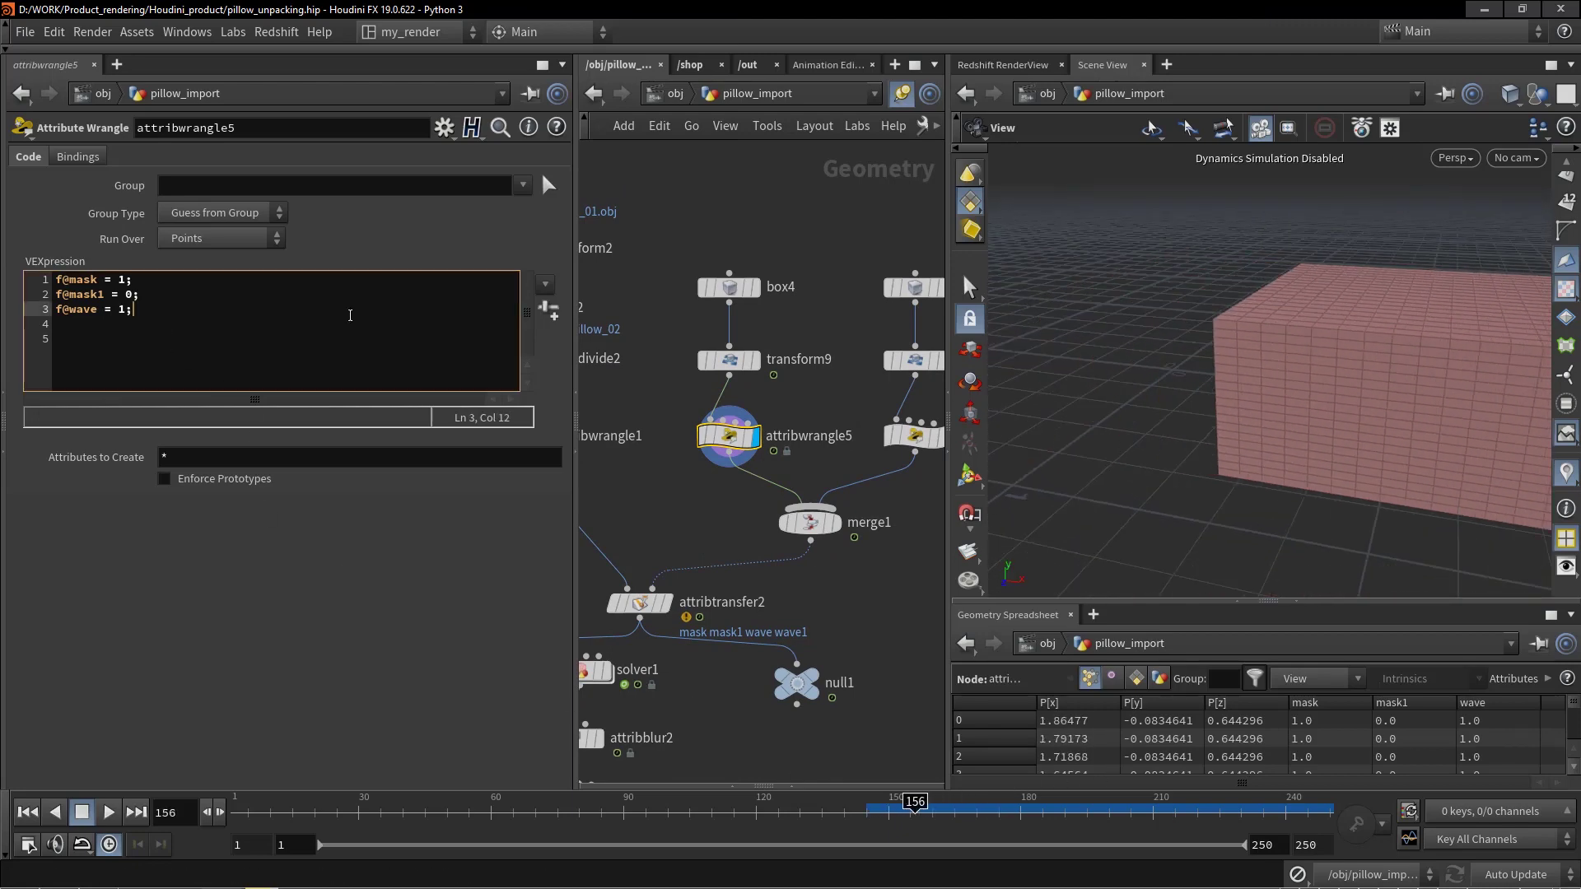
- Examine the mask, mask1 and wave values in attribwrangle5's VEX code
{"action": "left_click", "coordinate": [128, 283]}
{"action": "left_click", "coordinate": [123, 312]}
{"action": "scroll", "coordinate": [782, 535], "scroll_direction": "down", "scroll_amount": 1}
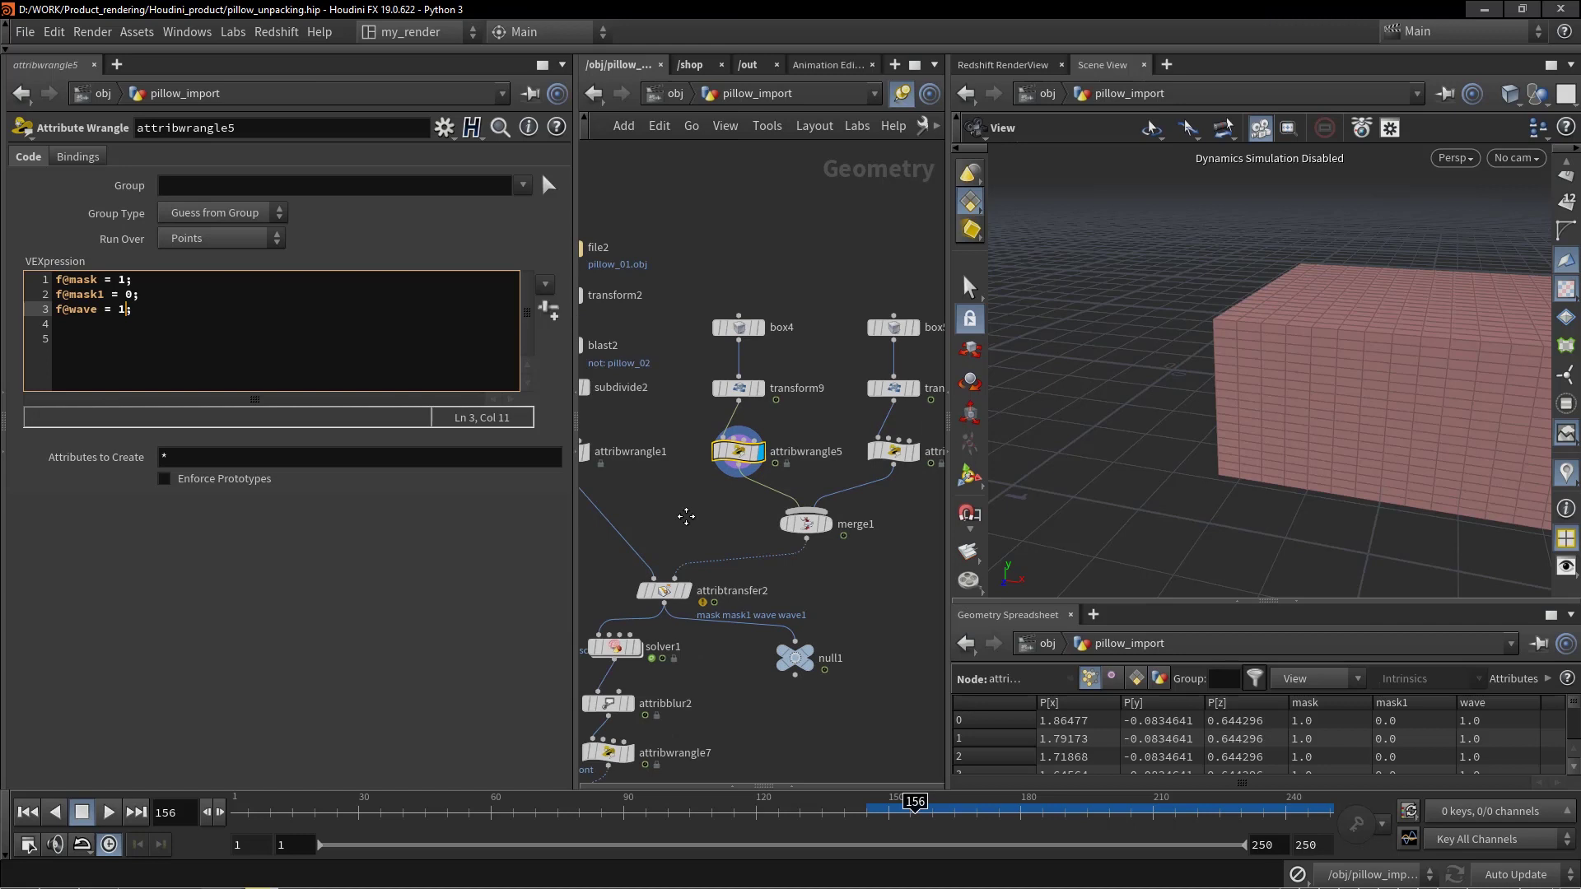
{"action": "middle_click_drag", "start_coordinate": [688, 516], "coordinate": [644, 519]}
{"action": "left_click", "coordinate": [125, 279]}
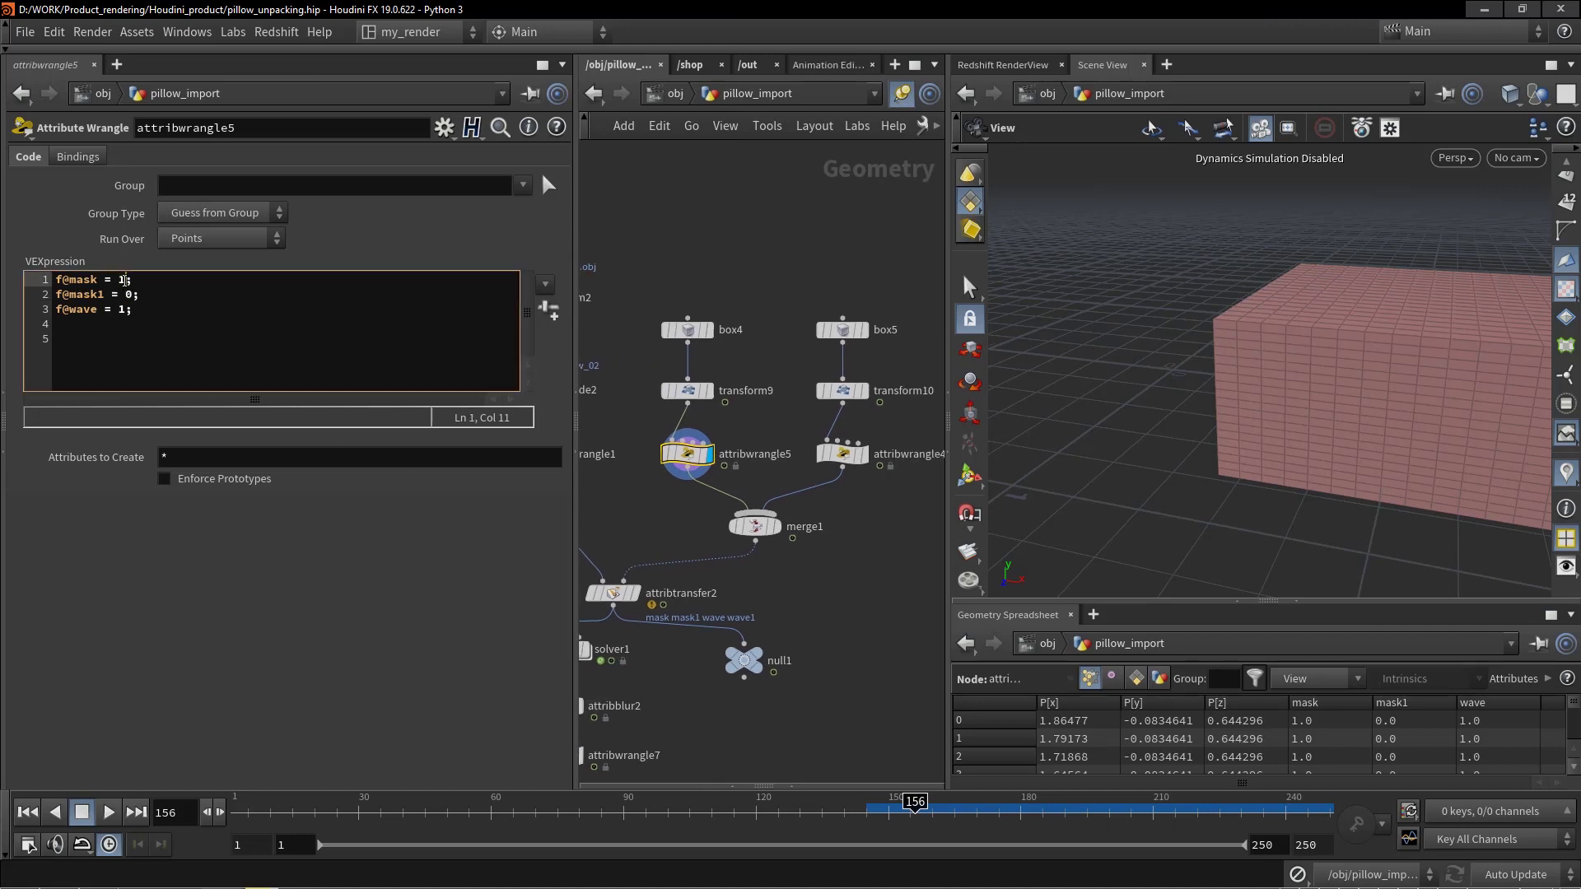
{"action": "left_click", "coordinate": [134, 296]}
{"action": "left_click", "coordinate": [136, 280]}
{"action": "left_click", "coordinate": [146, 294]}
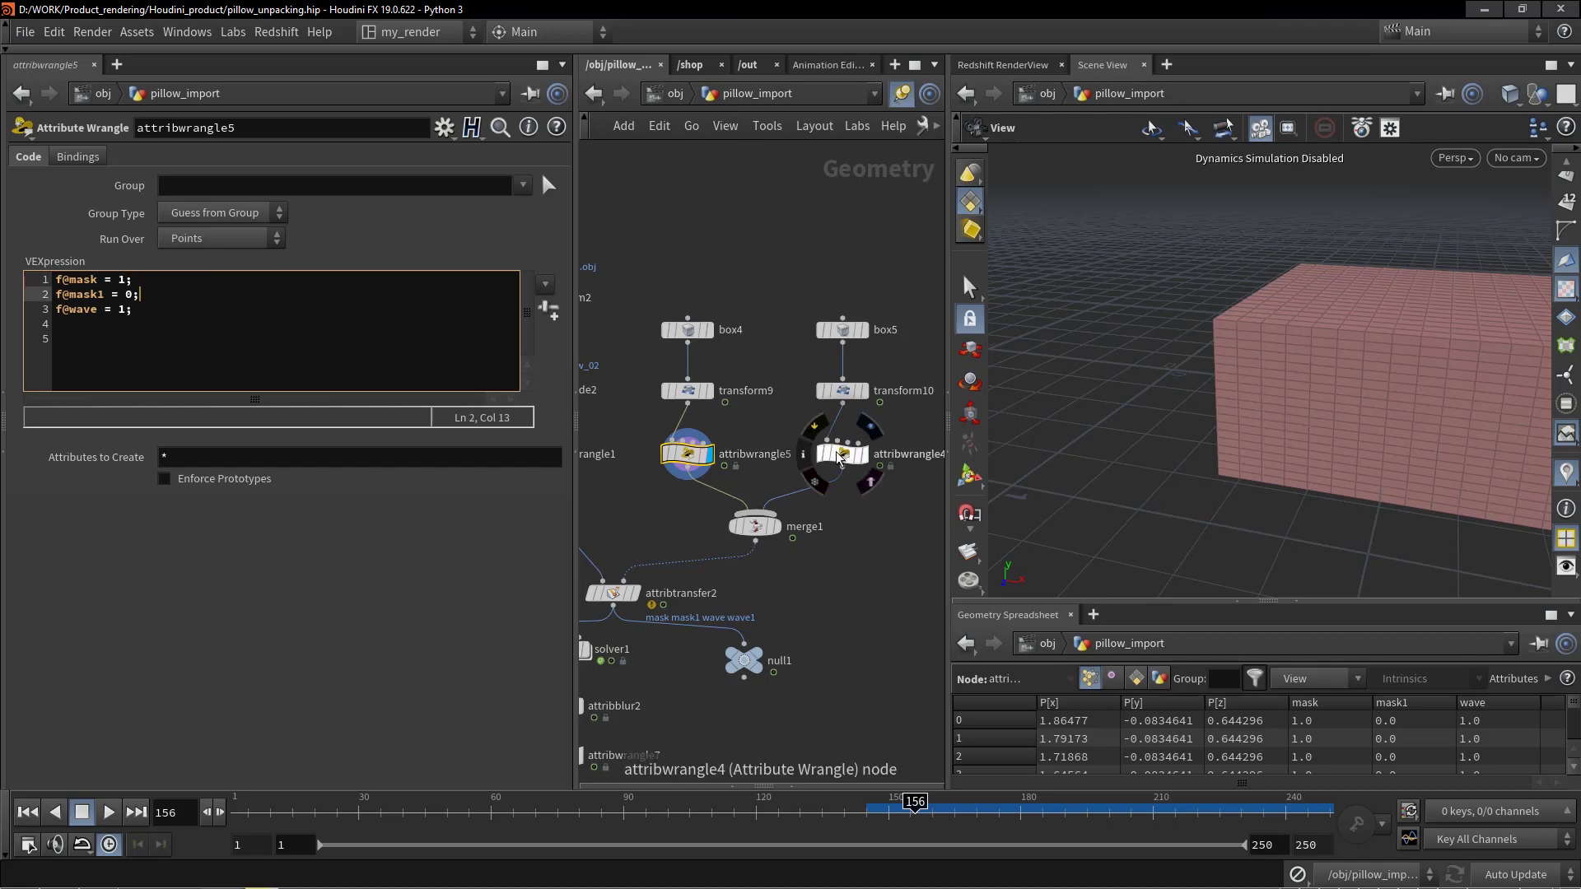
- Display attribwrangle4 under box5 and compare its mask, mask1 and wave code with attribwrangle5
{"action": "left_click", "coordinate": [841, 454]}
{"action": "left_click", "coordinate": [862, 453]}
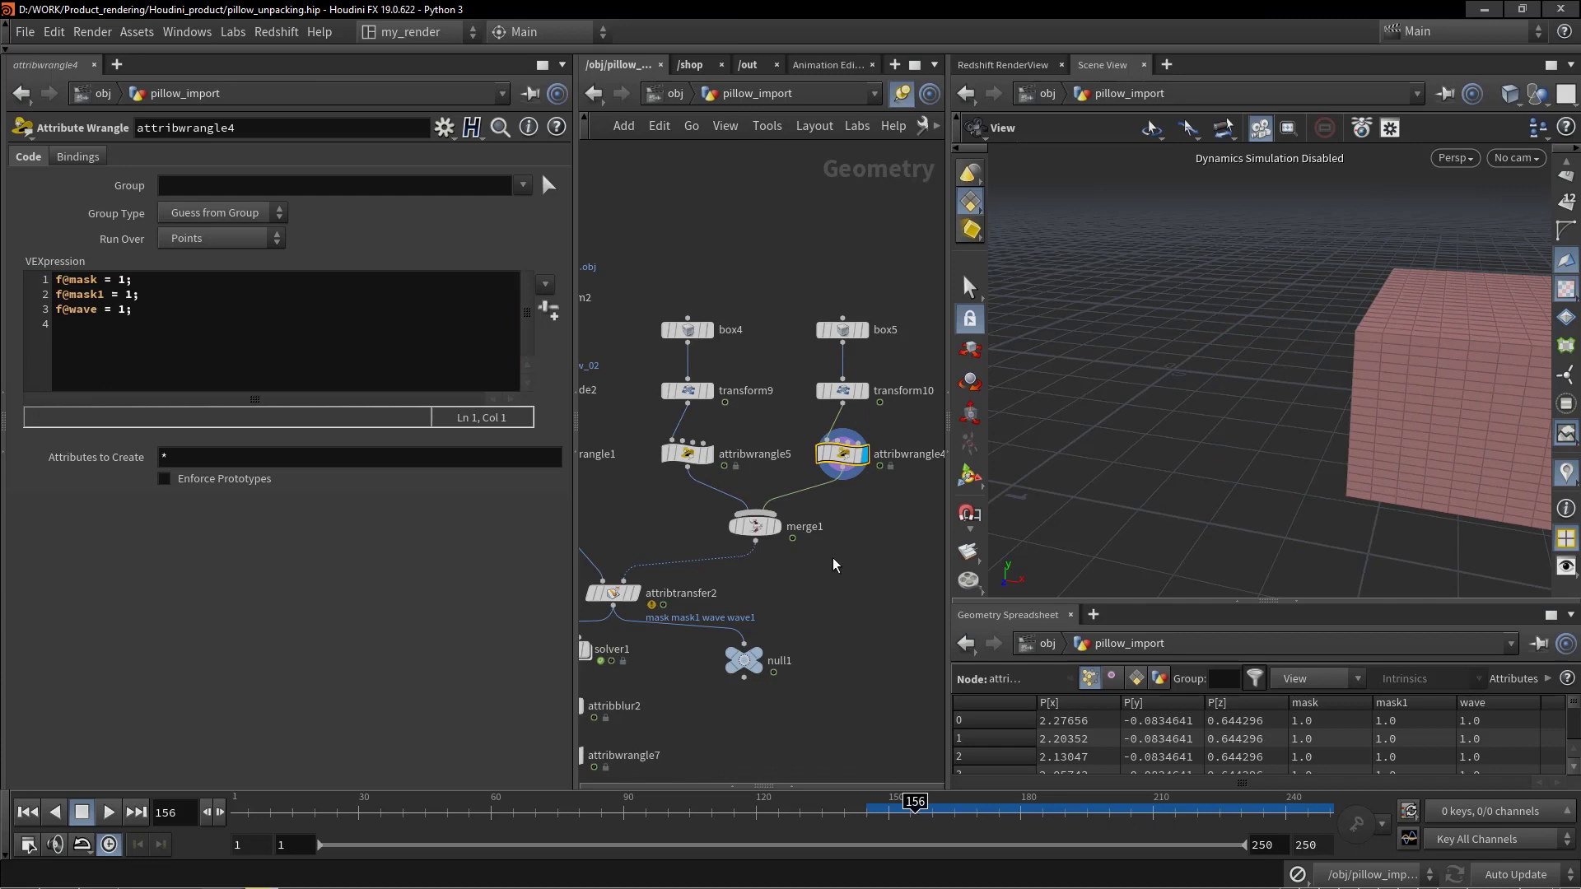
{"action": "left_click", "coordinate": [235, 316]}
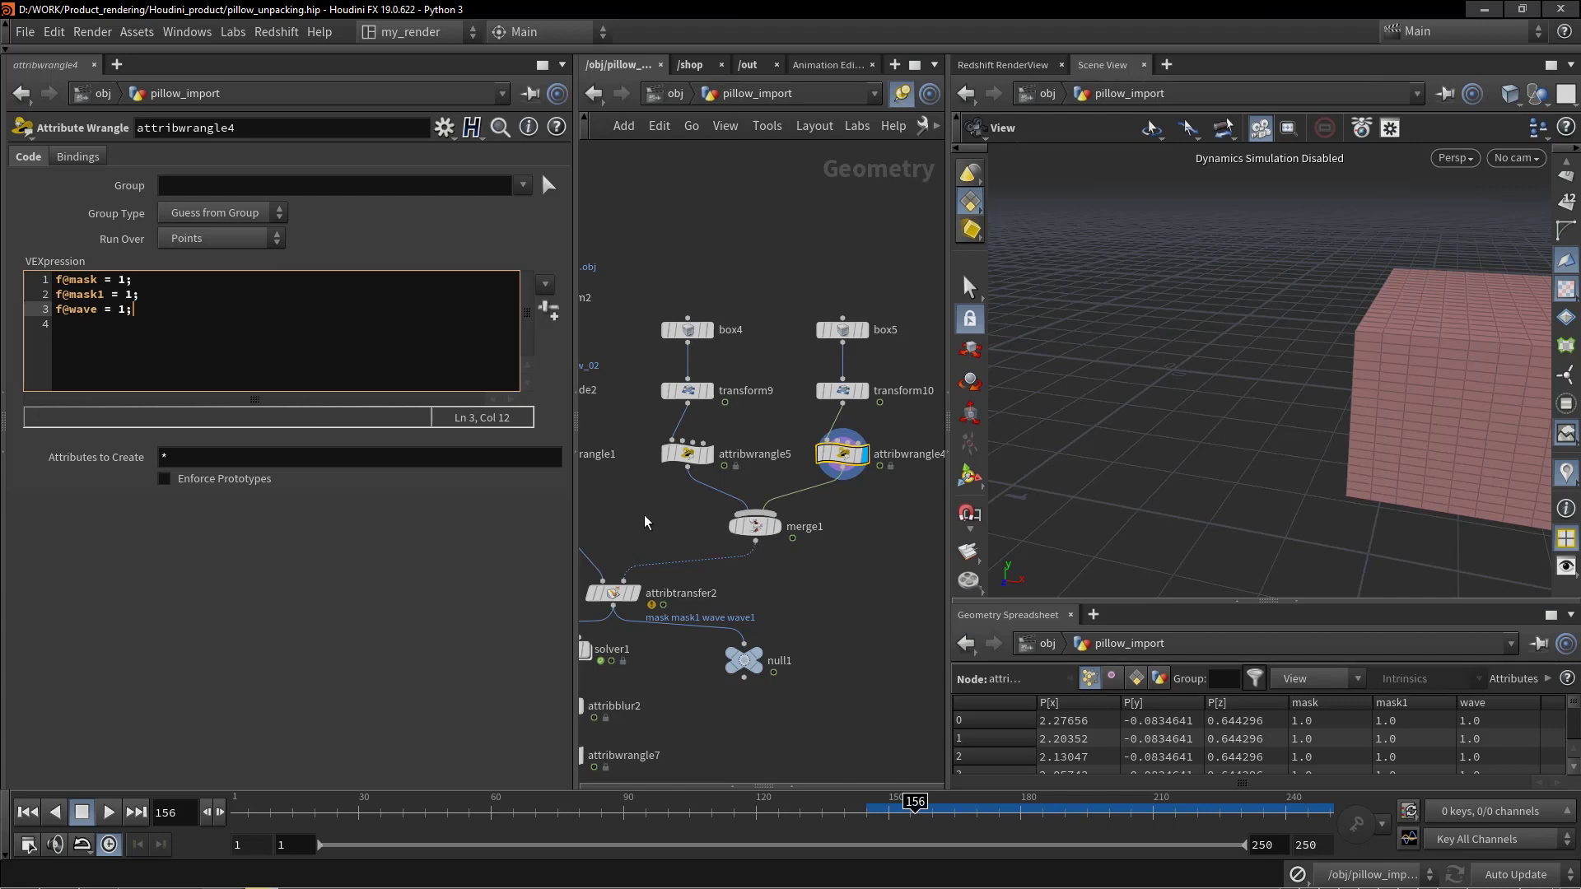
{"action": "scroll", "coordinate": [680, 450], "scroll_direction": "up", "scroll_amount": 3}
{"action": "left_click", "coordinate": [688, 452]}
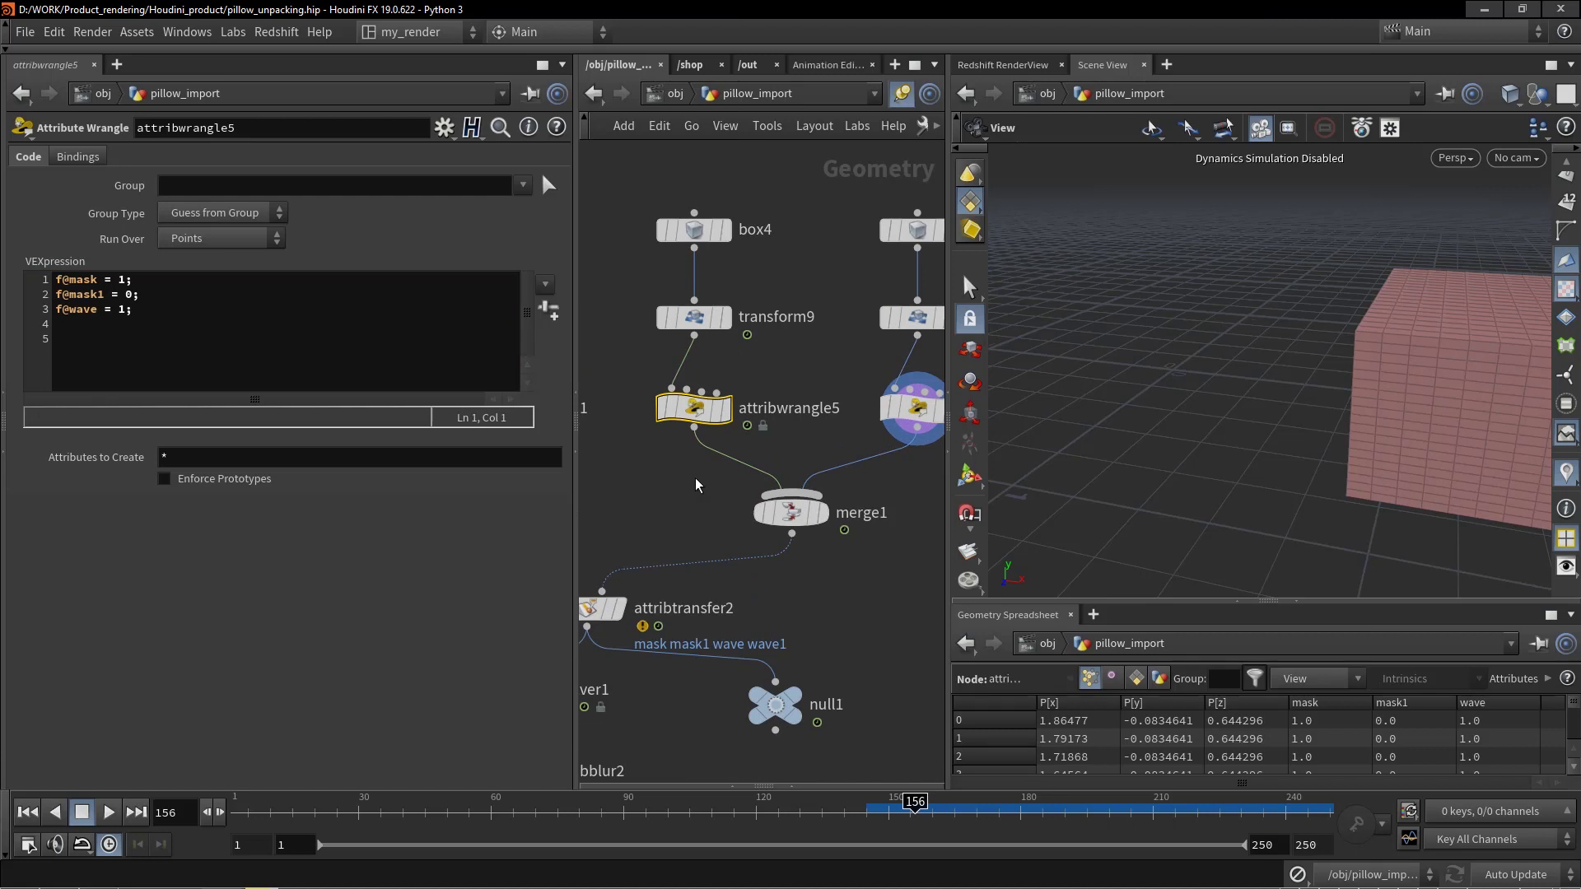
{"action": "middle_click_drag", "start_coordinate": [684, 481], "coordinate": [676, 403]}
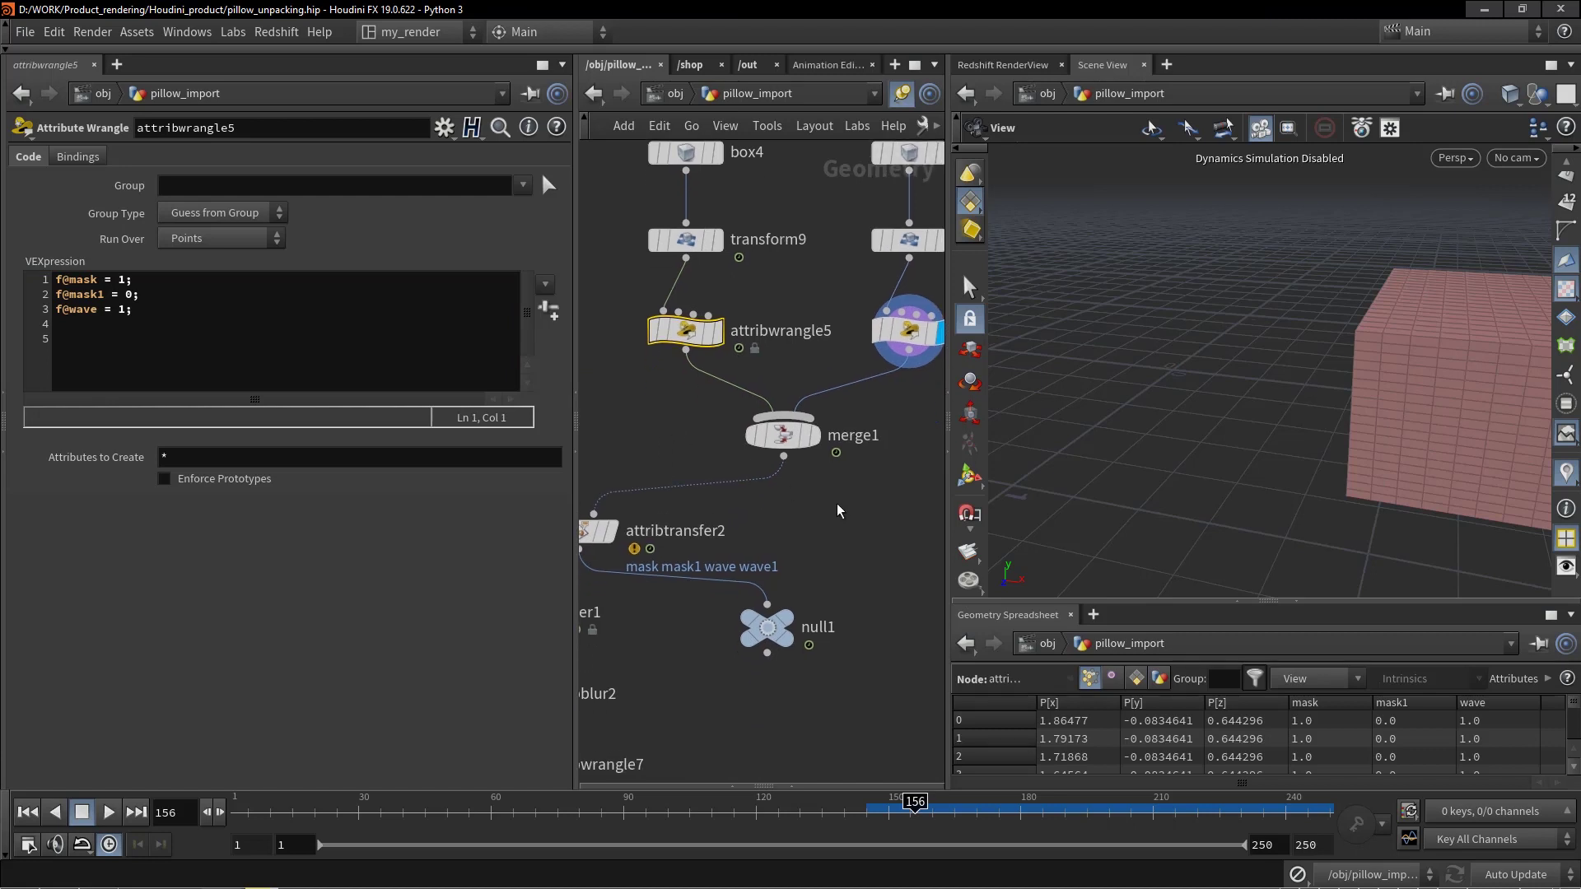
- Display the merge1 node and inspect the two combined mask boxes
{"action": "left_click", "coordinate": [817, 437]}
{"action": "left_click", "coordinate": [792, 437]}
{"action": "middle_click_drag", "start_coordinate": [859, 487], "coordinate": [969, 410]}
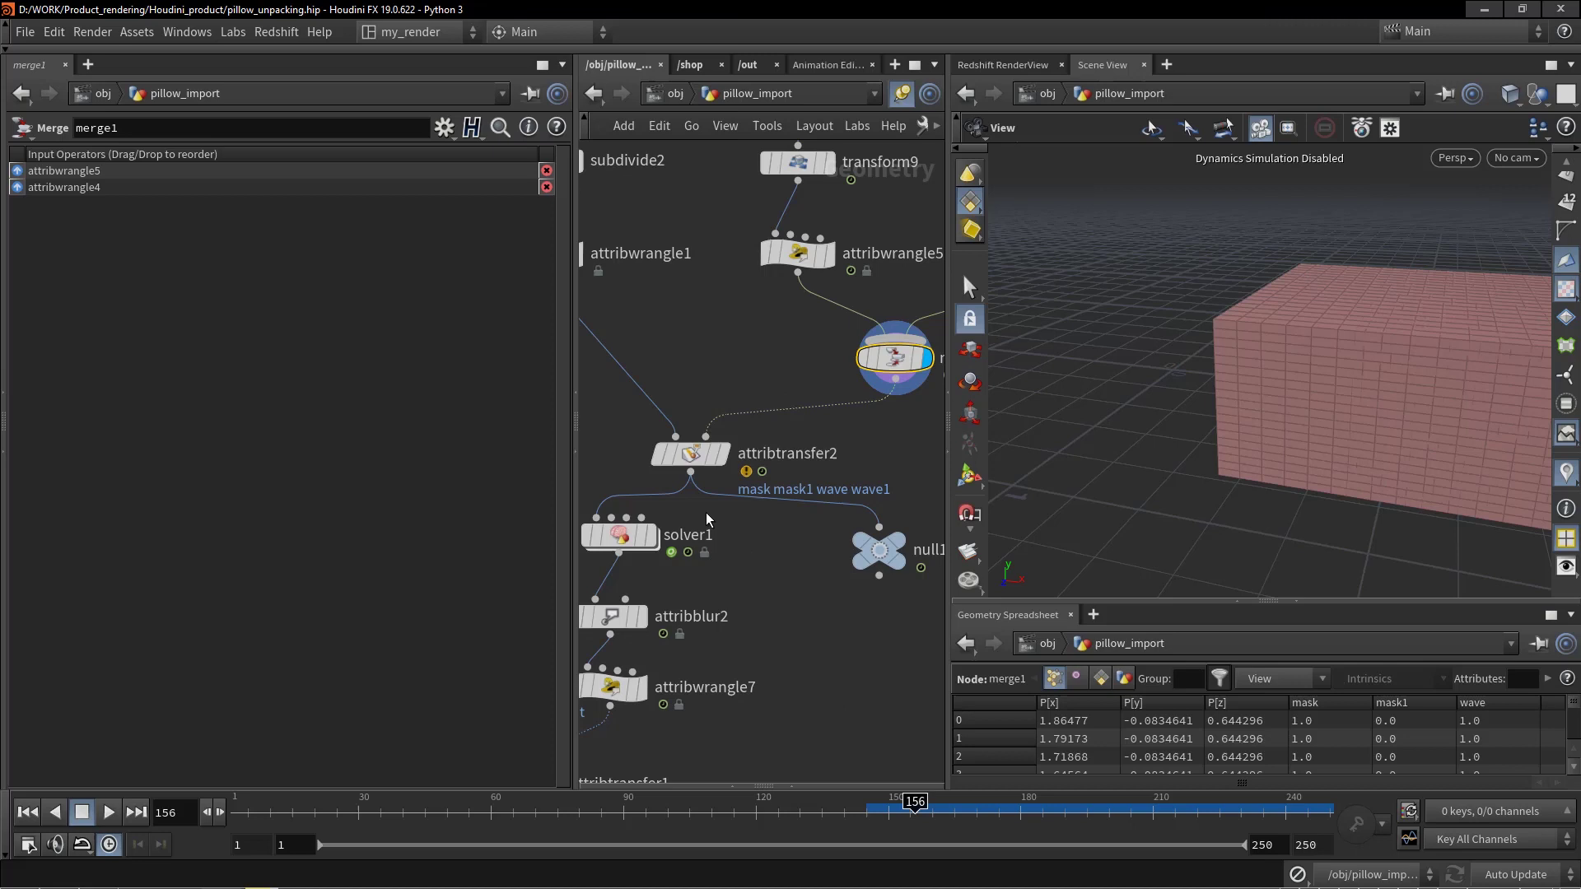
- Display attribtransfer2 and scrub the timeline to frames 160 and 164 to view the mask transferred onto the pillow
{"action": "left_click", "coordinate": [697, 456]}
{"action": "middle_click_drag", "start_coordinate": [807, 524], "coordinate": [911, 470]}
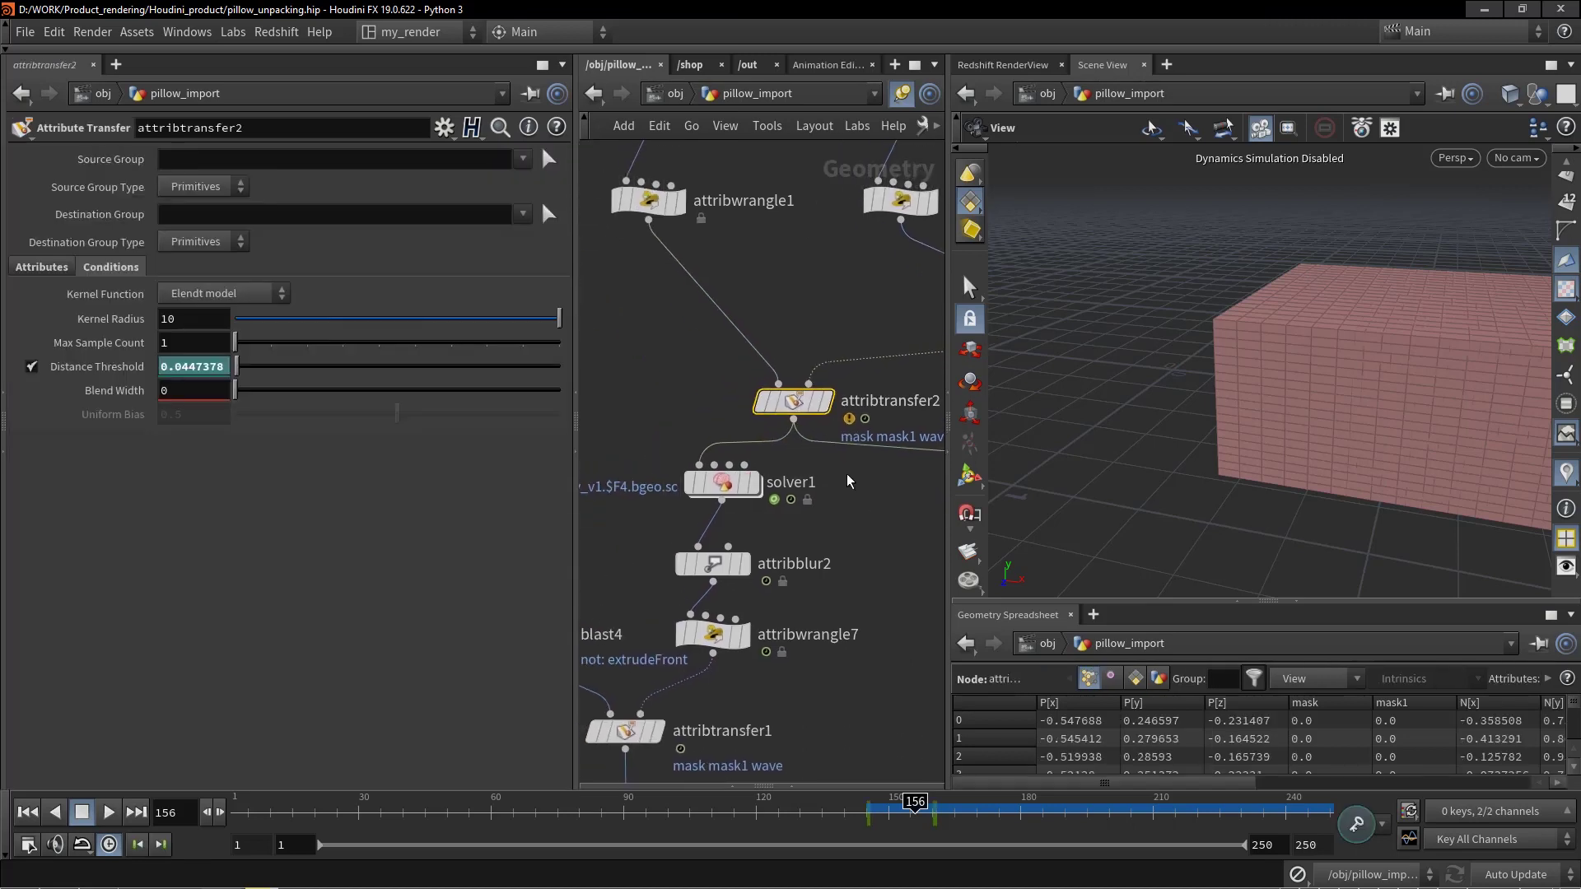
{"action": "left_click", "coordinate": [824, 404]}
{"action": "mouse_move", "coordinate": [913, 803]}
{"action": "left_mouse_down"}
{"action": "mouse_move", "coordinate": [840, 801]}
{"action": "mouse_move", "coordinate": [933, 800]}
{"action": "left_mouse_up"}
{"action": "mouse_move", "coordinate": [794, 402]}
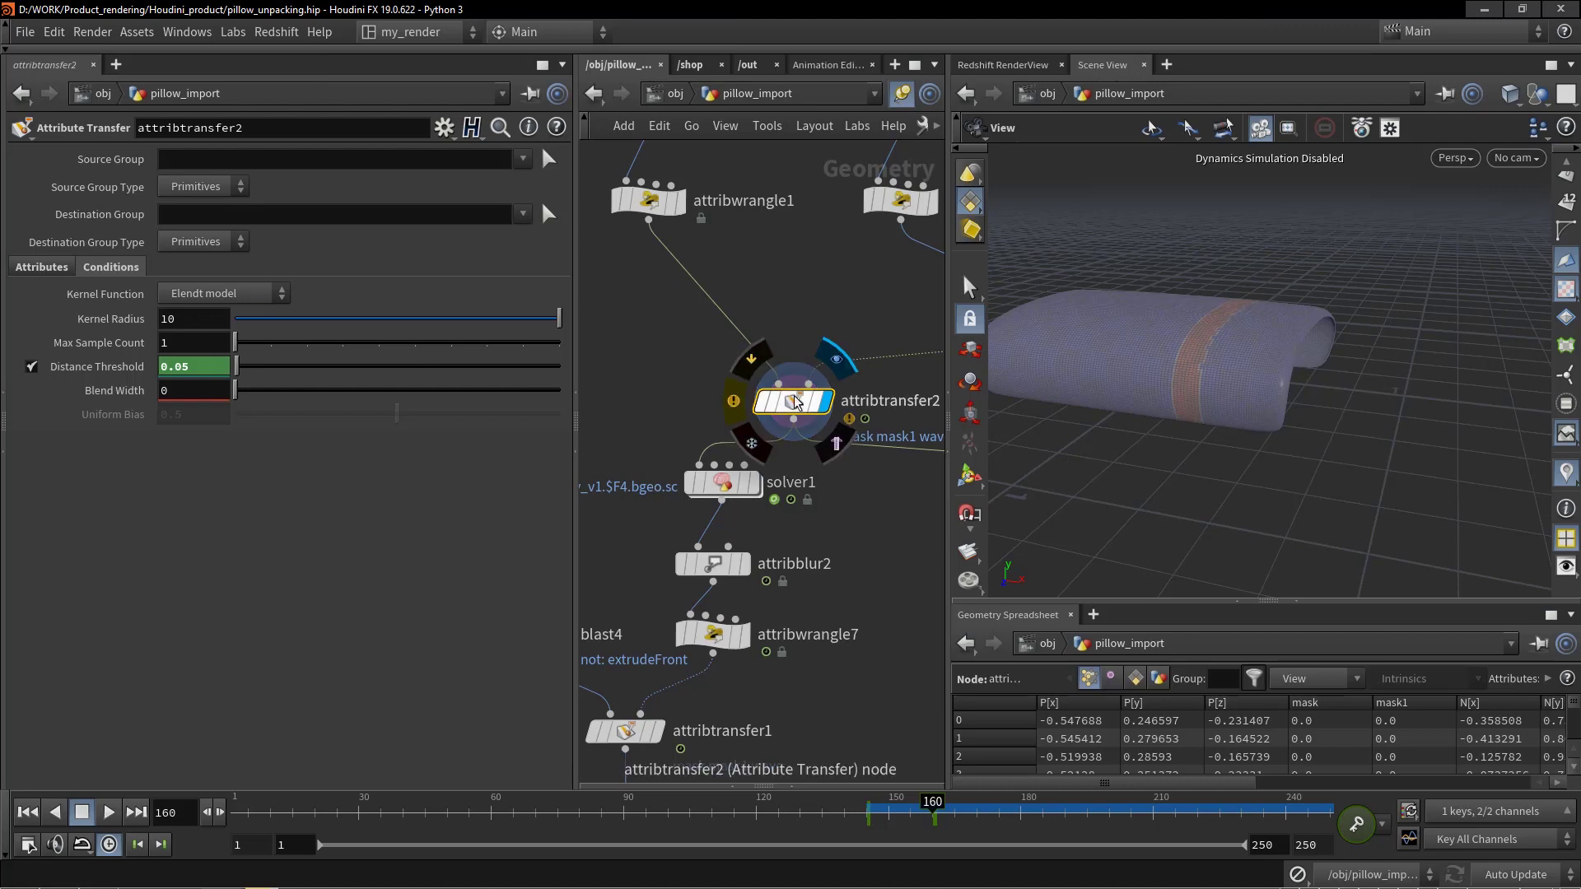
{"action": "left_click", "coordinate": [734, 401]}
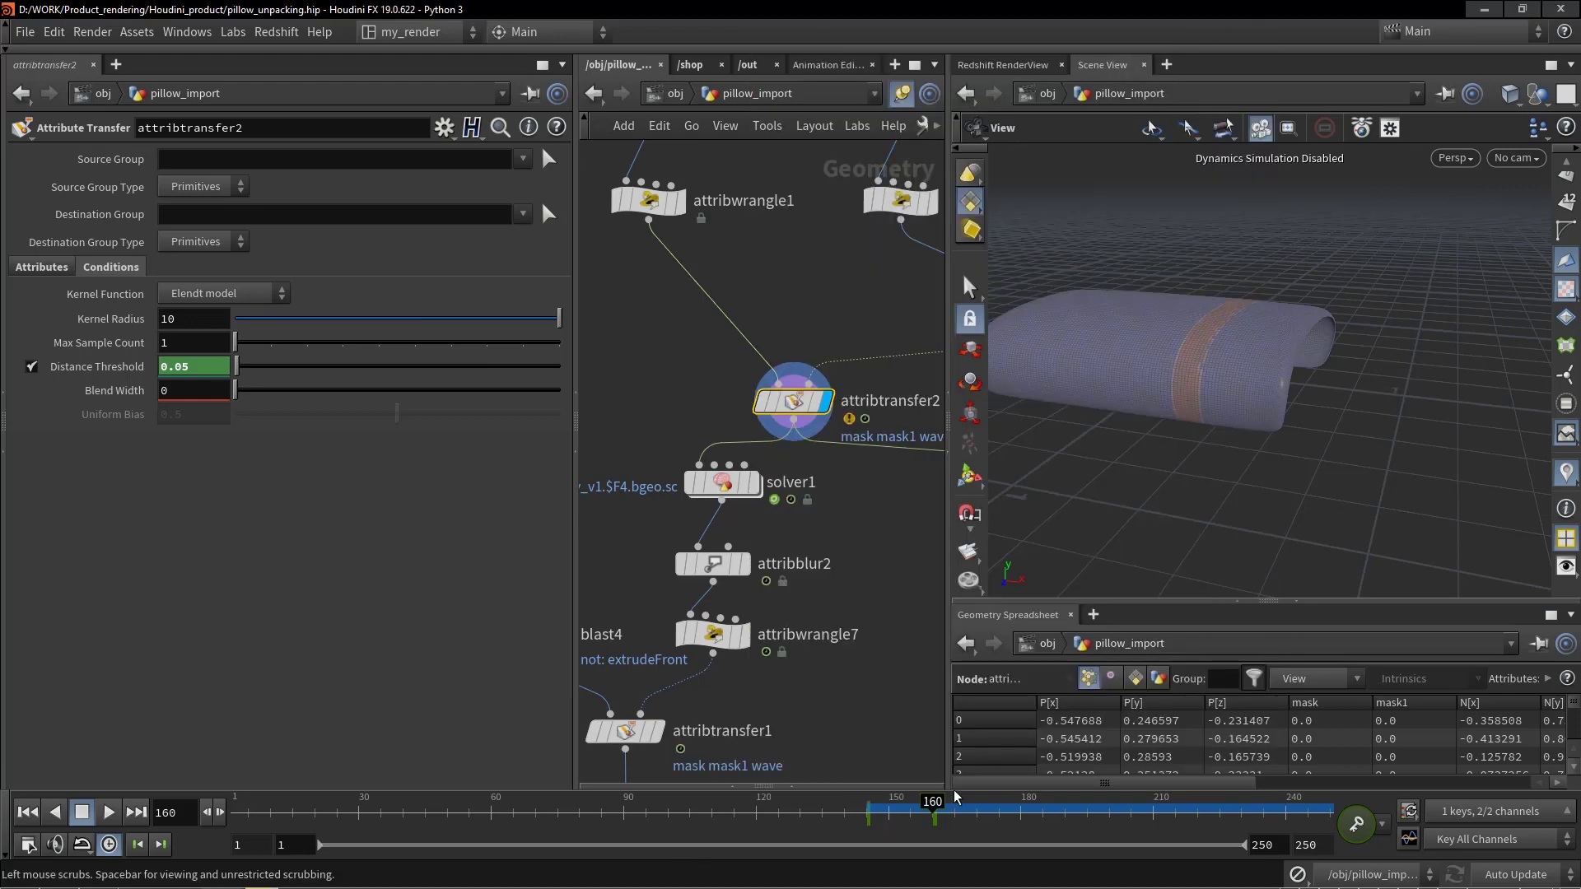
{"action": "mouse_move", "coordinate": [933, 811]}
{"action": "left_mouse_down"}
{"action": "mouse_move", "coordinate": [854, 811]}
{"action": "mouse_move", "coordinate": [1045, 811]}
{"action": "mouse_move", "coordinate": [951, 811]}
{"action": "left_mouse_up"}
{"action": "middle_click_drag", "start_coordinate": [840, 508], "coordinate": [861, 545]}
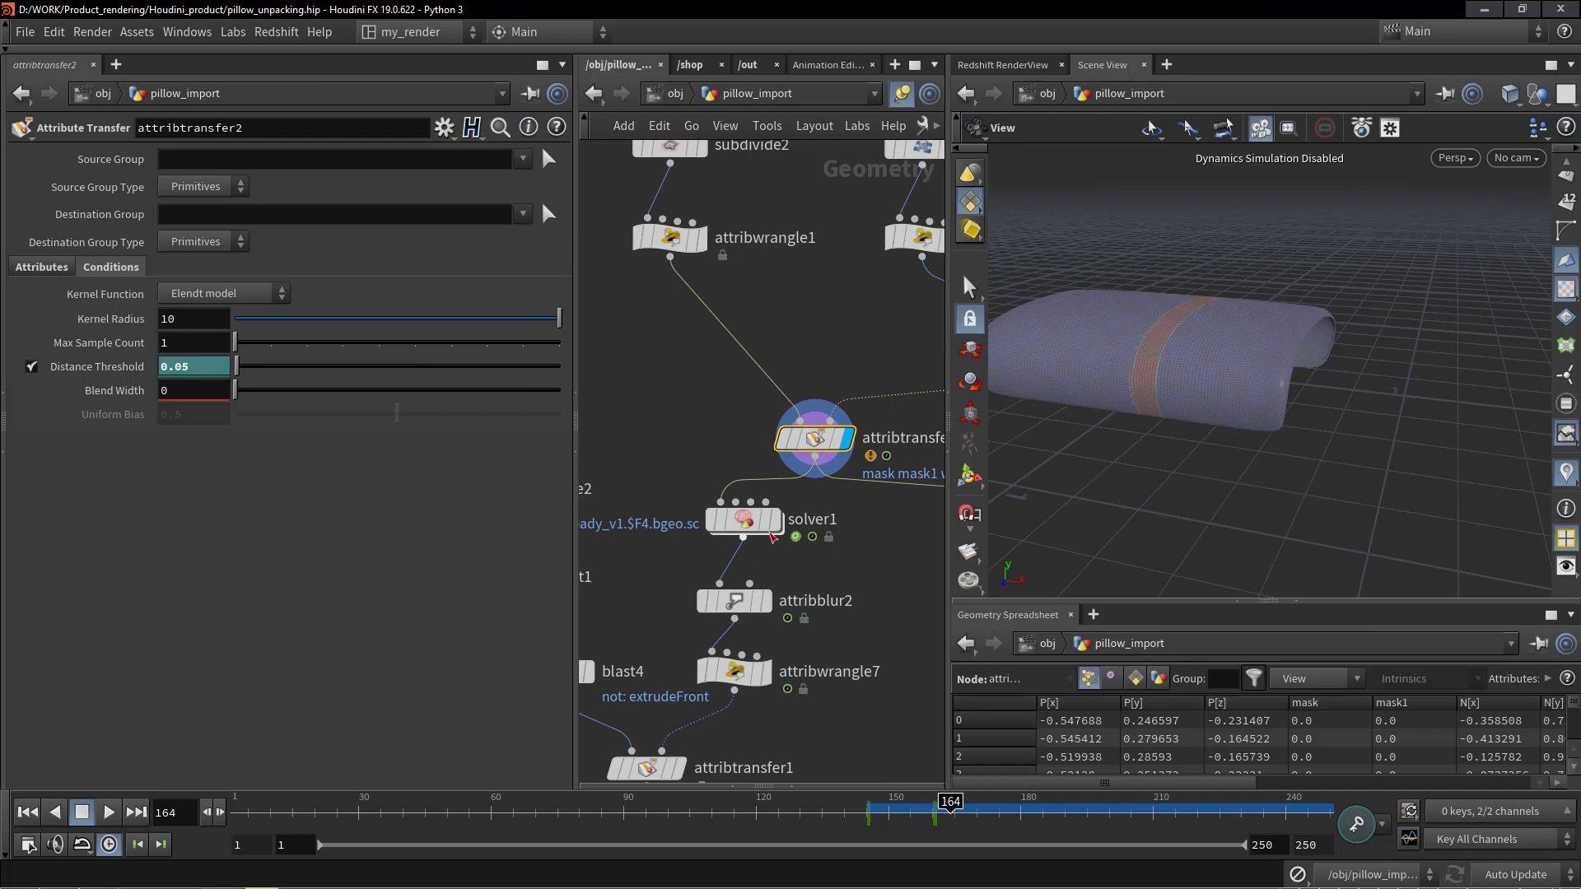
- Enter the solver1 network and examine switch1's Select Input expression in the expression editor
{"action": "left_click", "coordinate": [735, 519]}
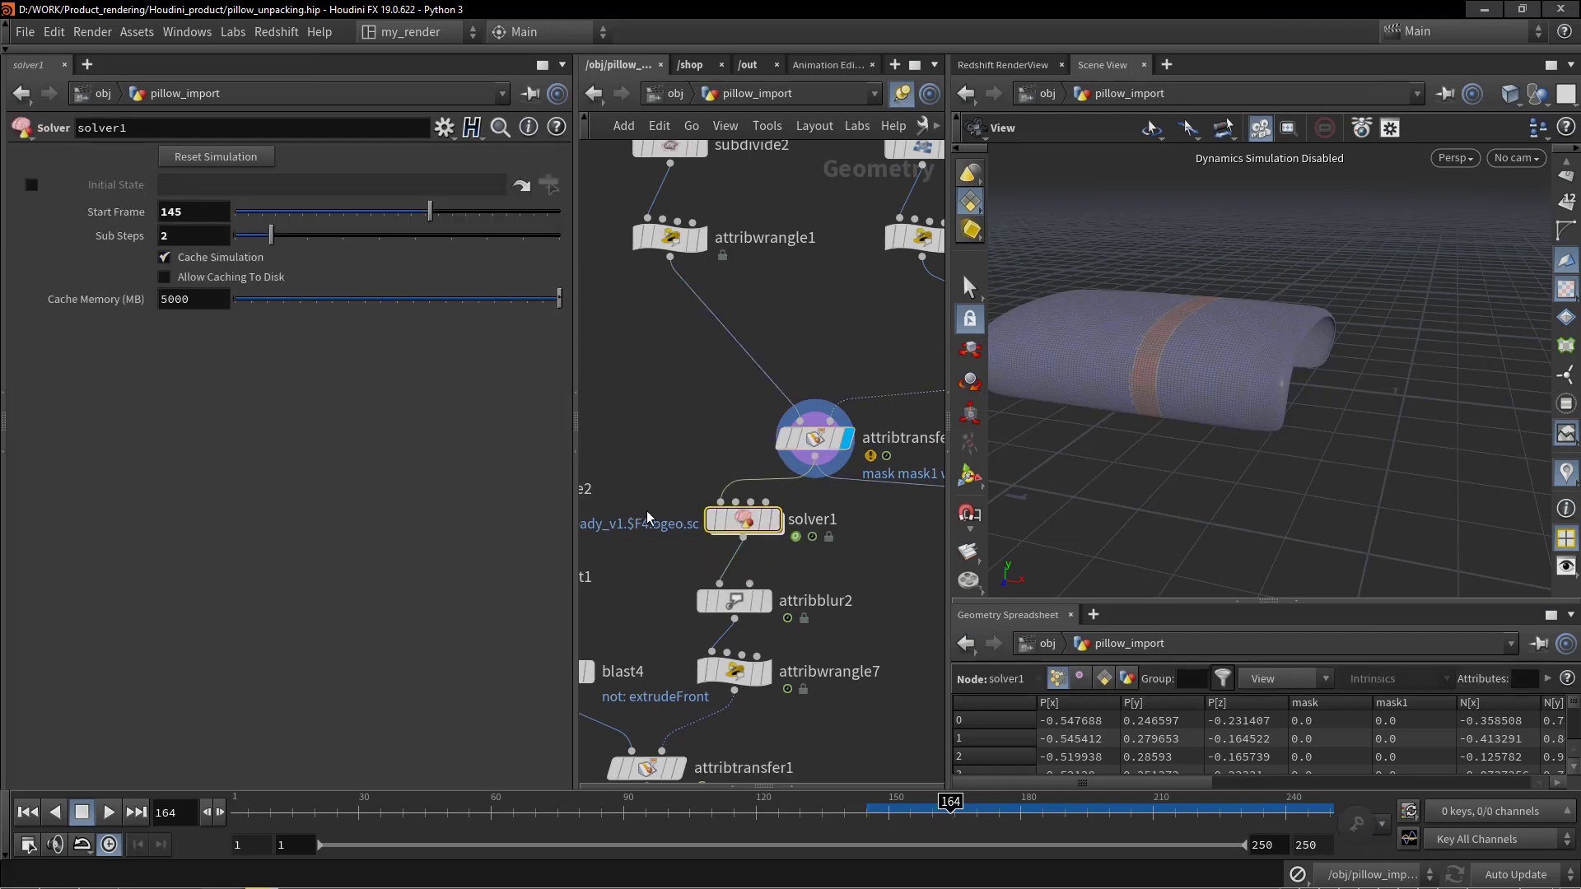
{"action": "double_click", "coordinate": [744, 518]}
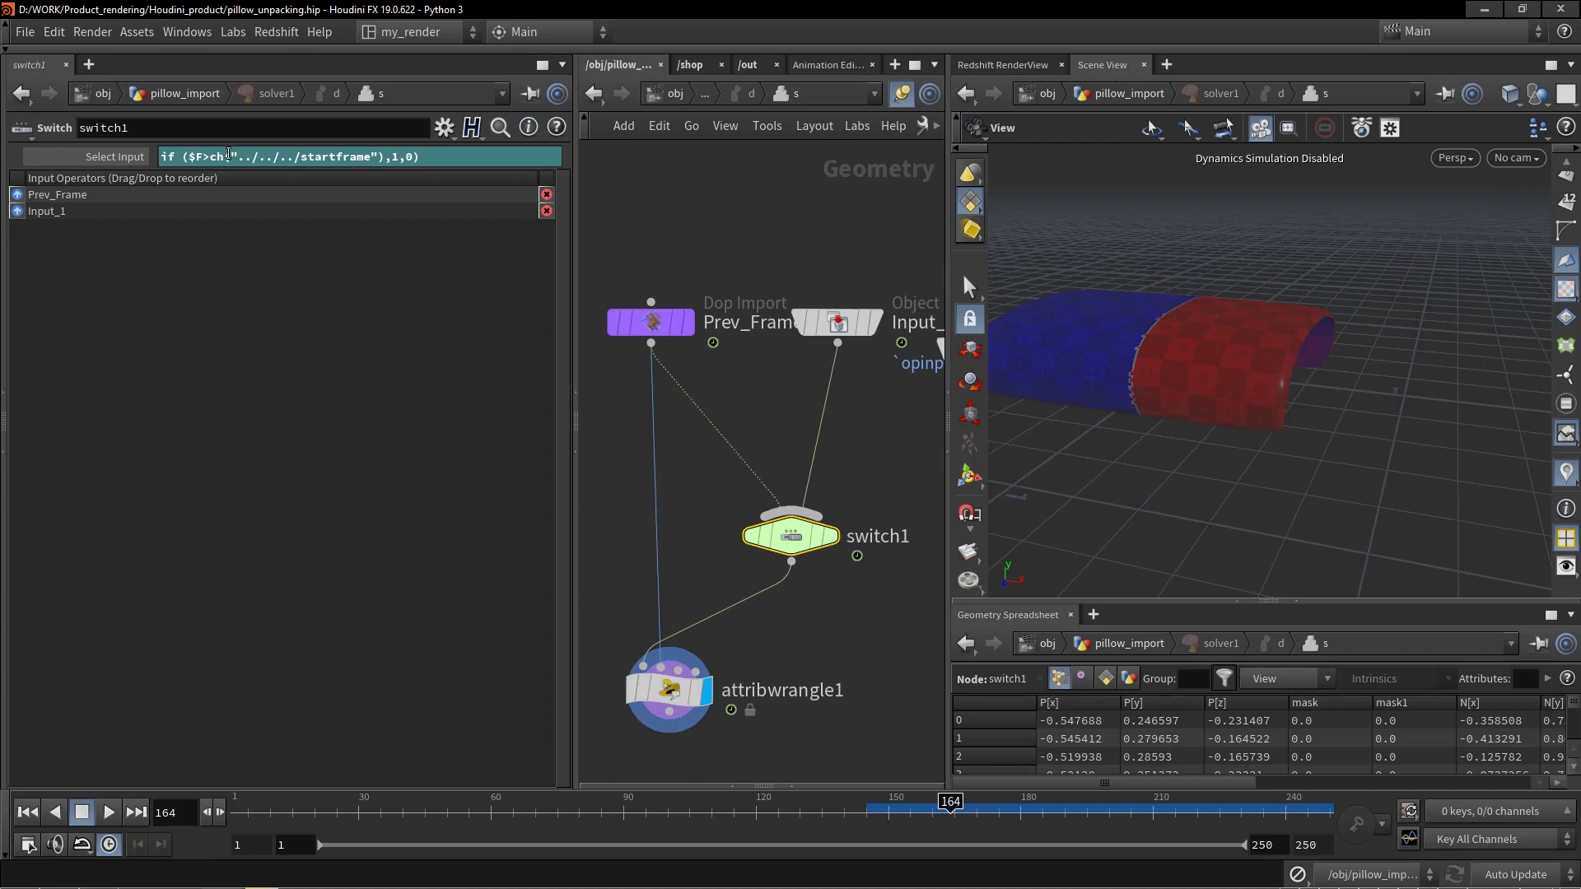
{"action": "left_click", "coordinate": [447, 156]}
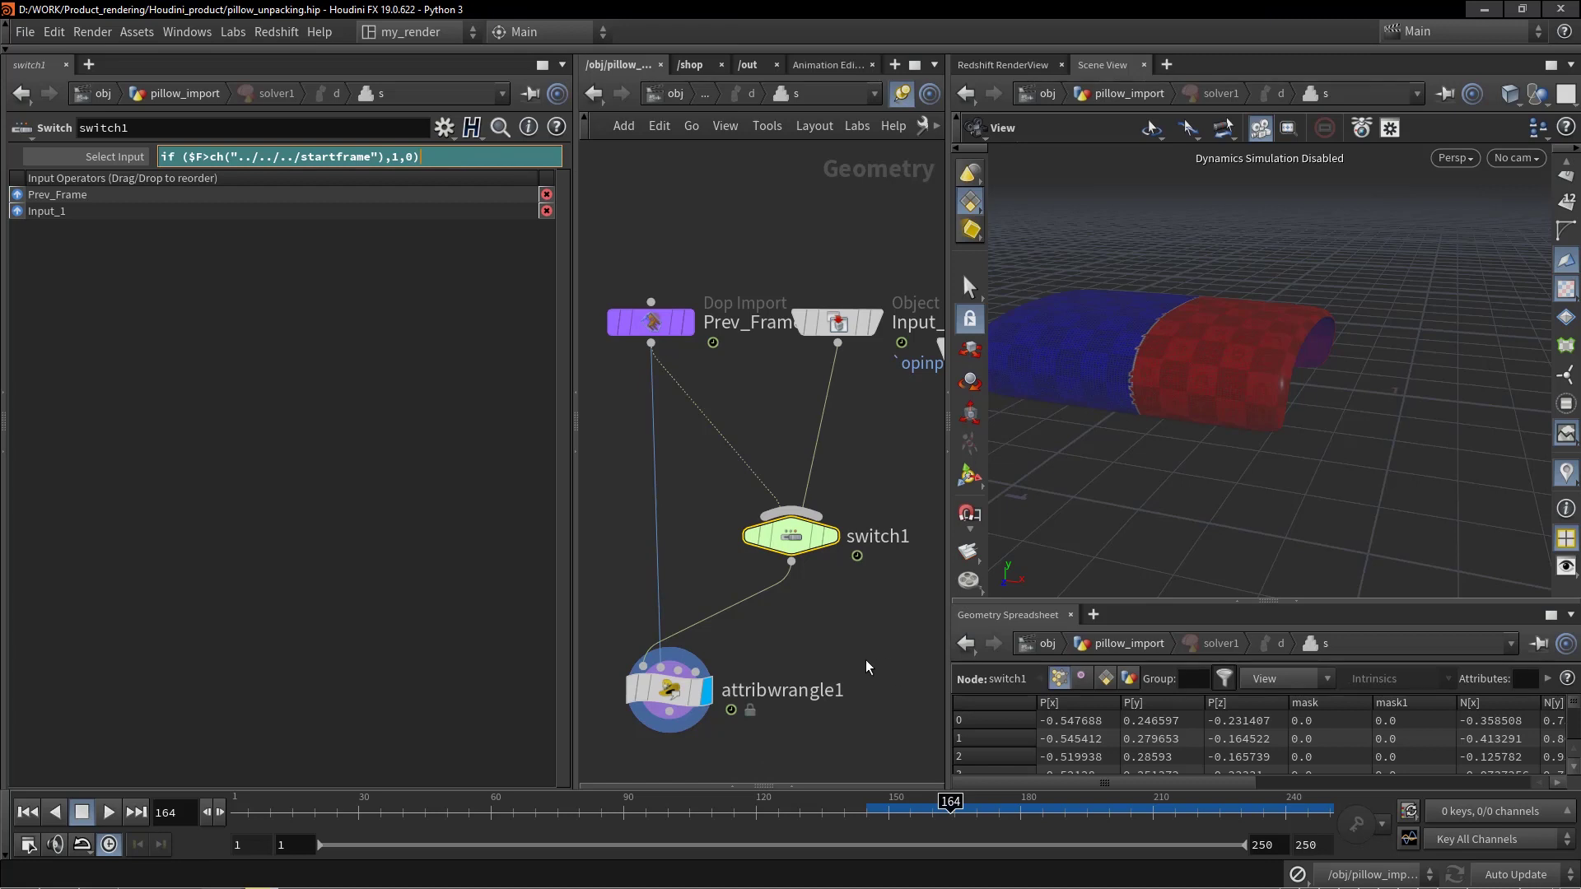
{"action": "key", "text": "alt+e"}
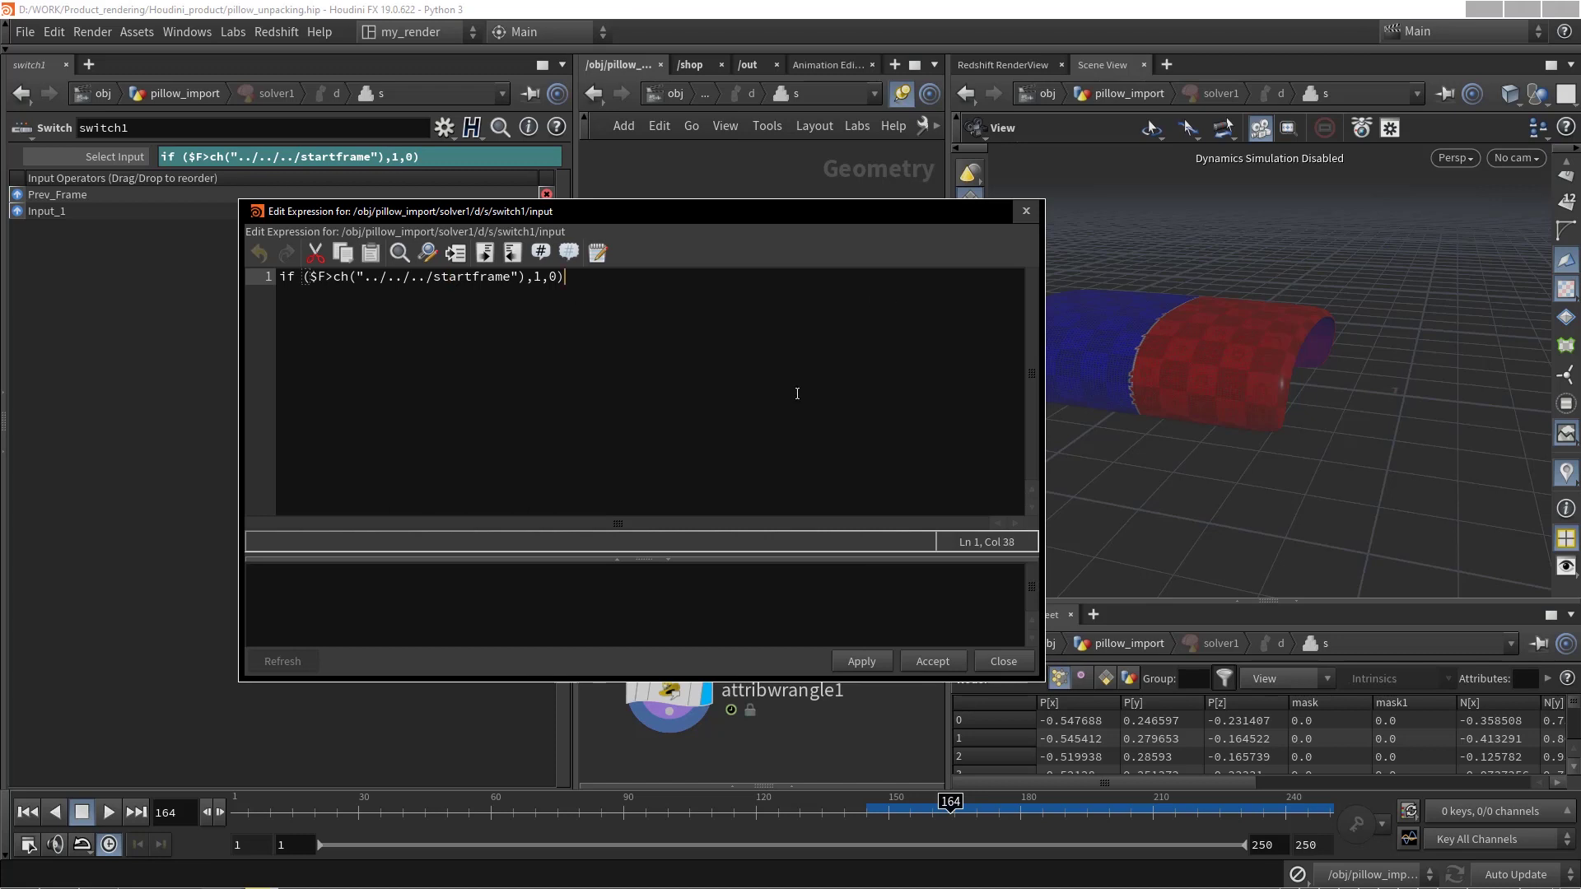
{"action": "left_click", "coordinate": [1025, 212]}
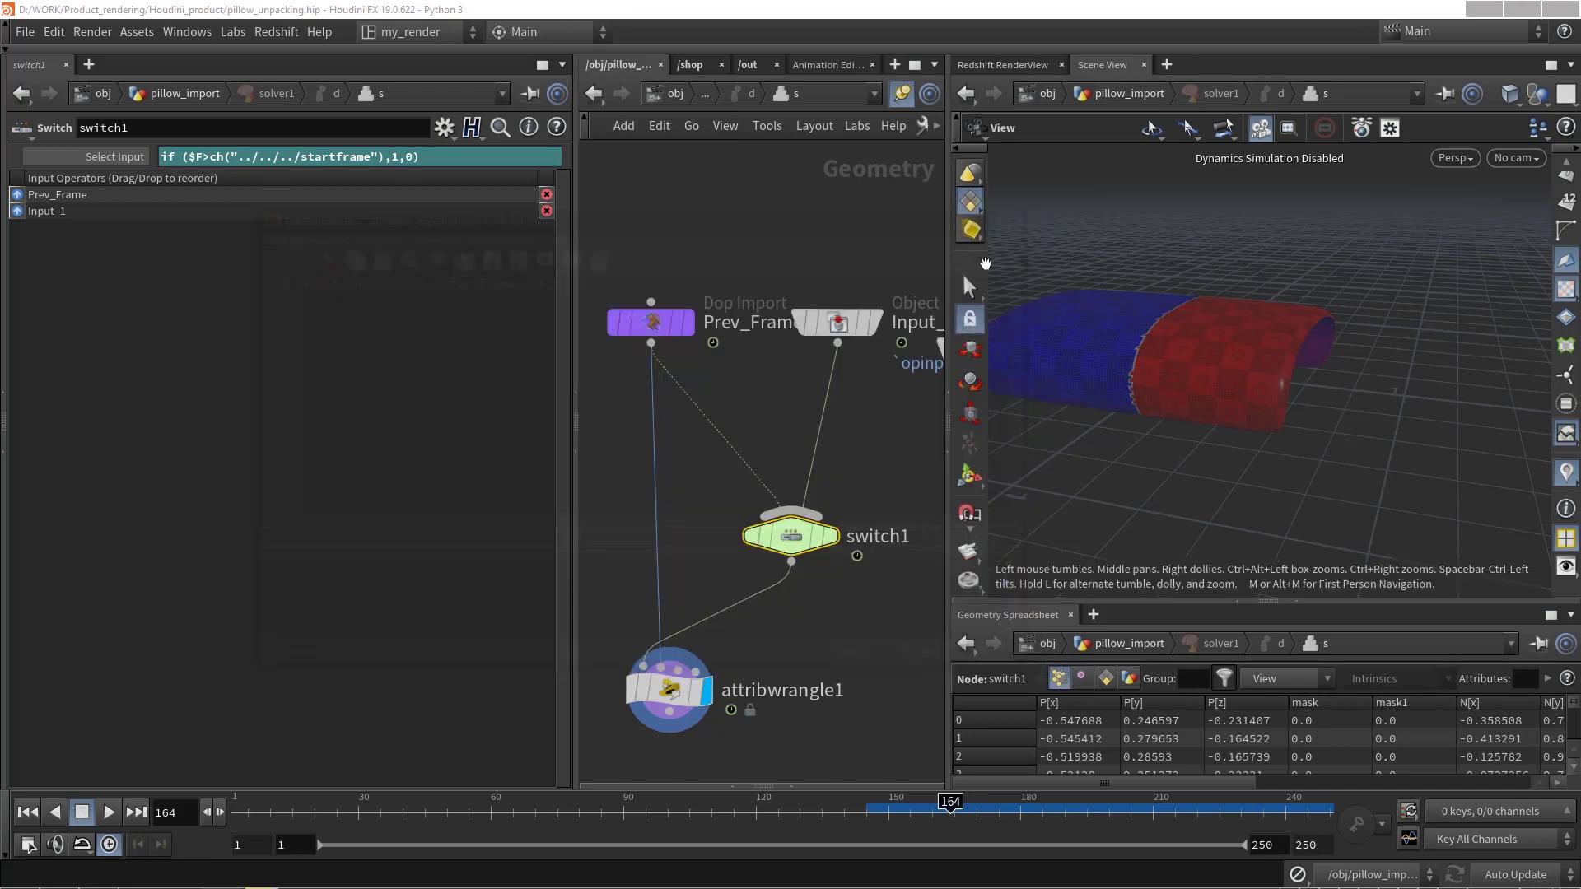
- Remove the surplus blank lines before the mask1 condition in the code of the solver's attribwrangle1
{"action": "left_click", "coordinate": [694, 652]}
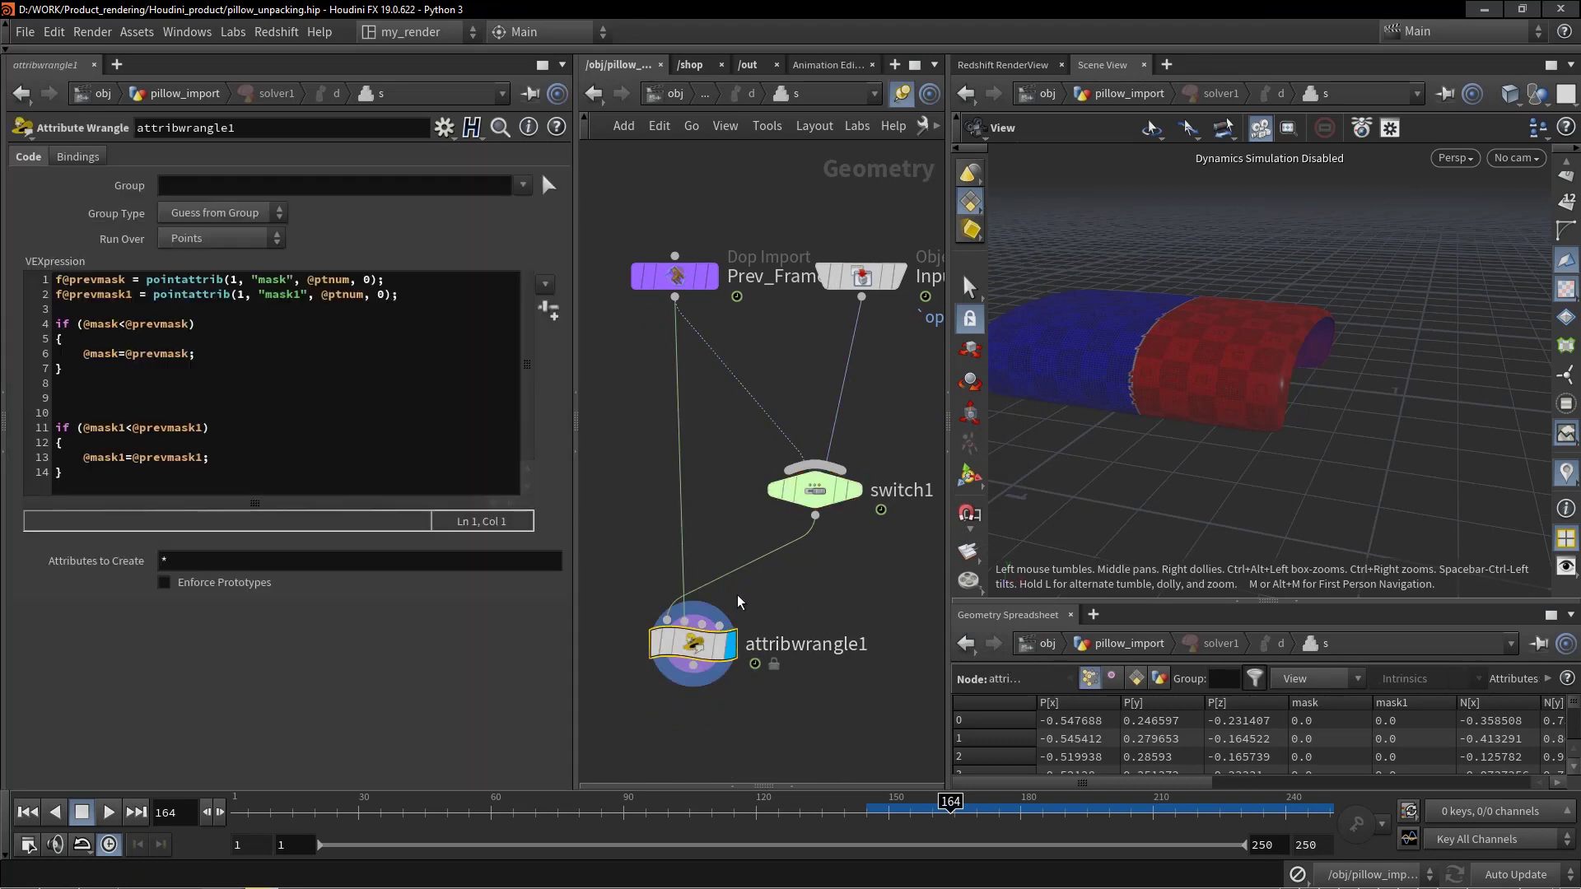
{"action": "left_click", "coordinate": [294, 466]}
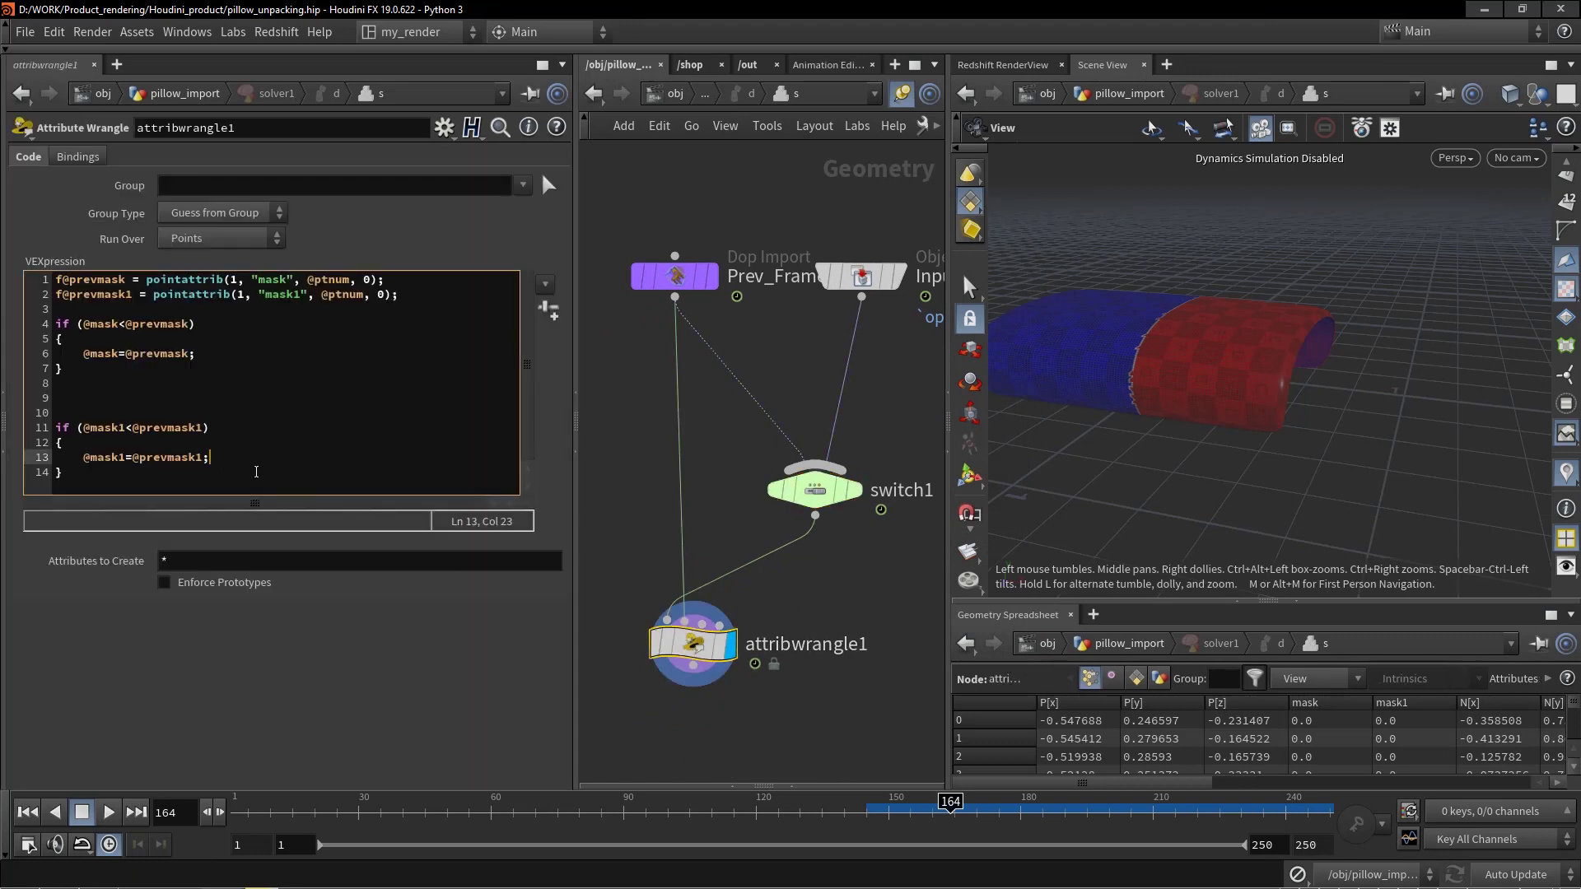
{"action": "left_click", "coordinate": [54, 426]}
{"action": "key", "text": "BackSpace"}
{"action": "key", "text": "BackSpace"}
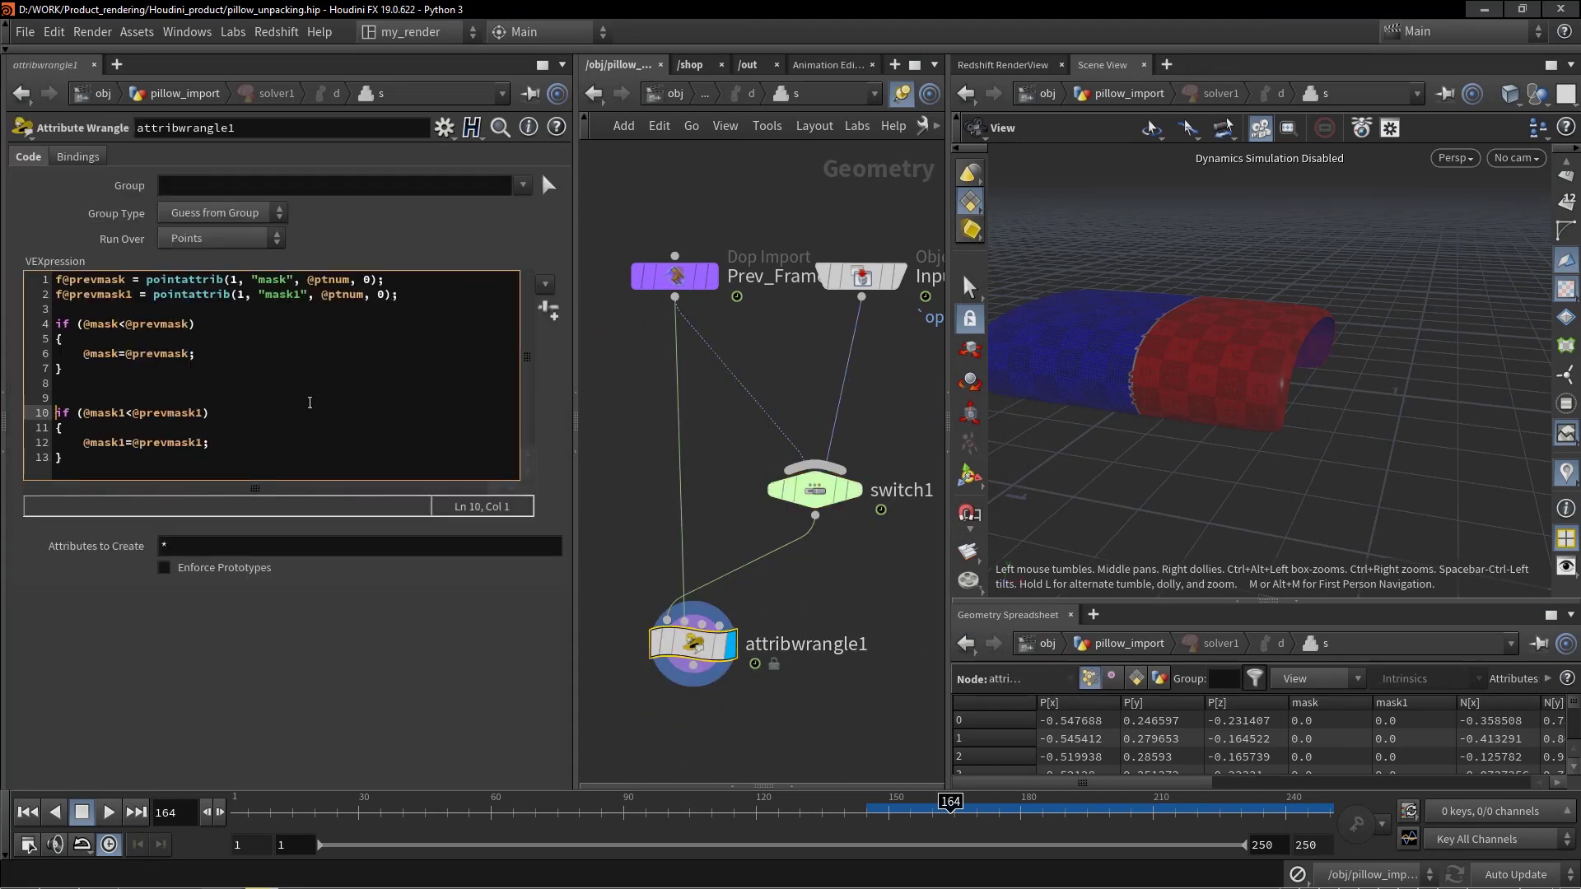
{"action": "left_click", "coordinate": [293, 462]}
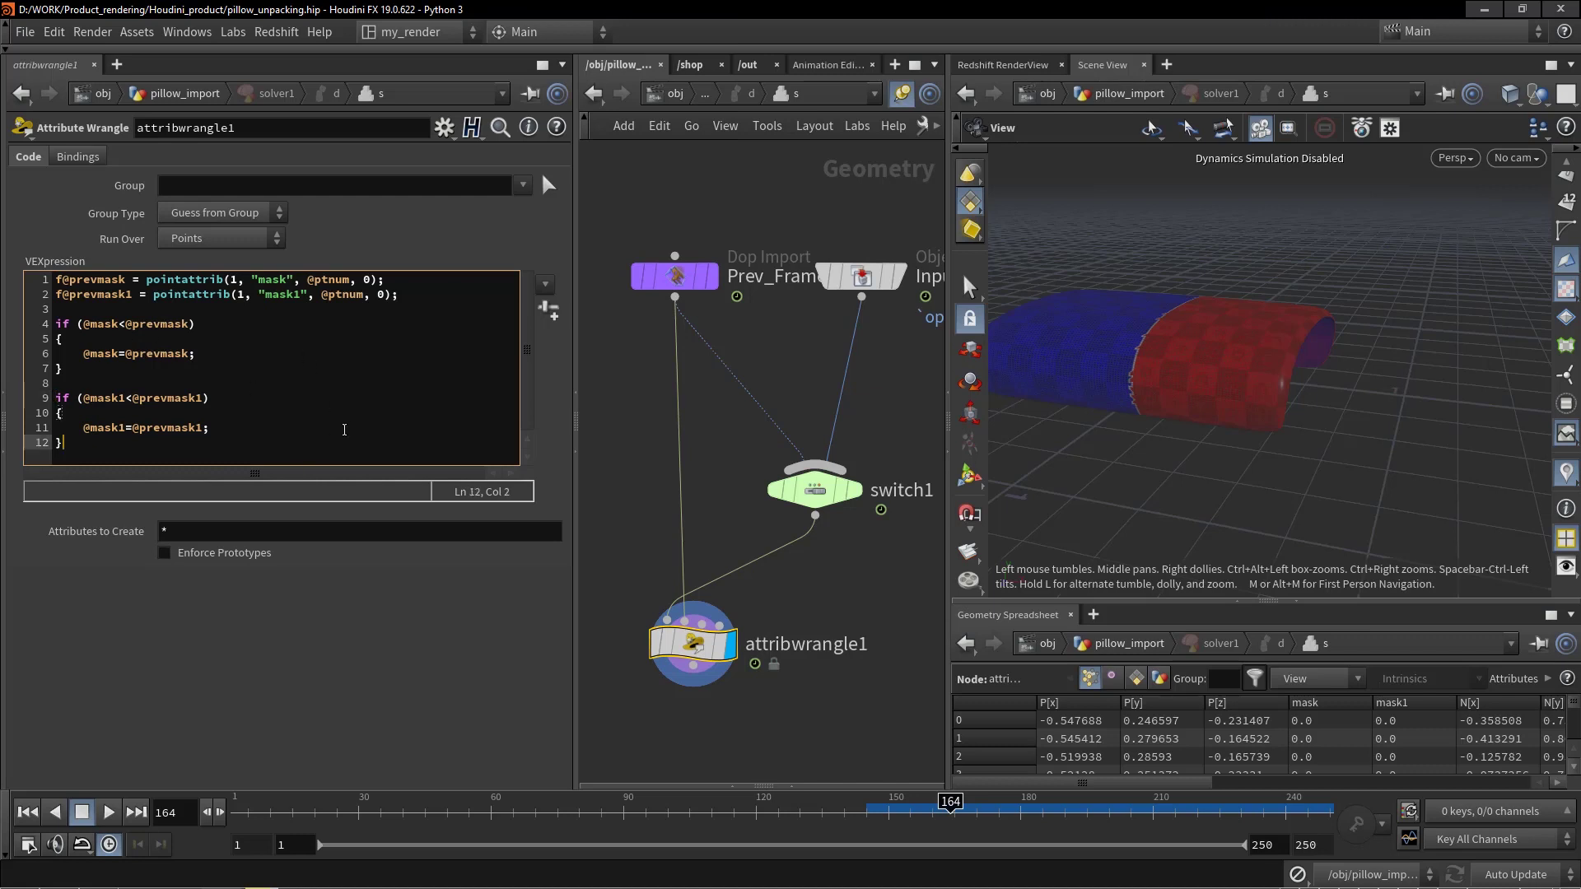
- Move the Prev_Frame node farther away from switch1 and examine the prevmask condition in attribwrangle1's code
{"action": "left_click", "coordinate": [272, 353]}
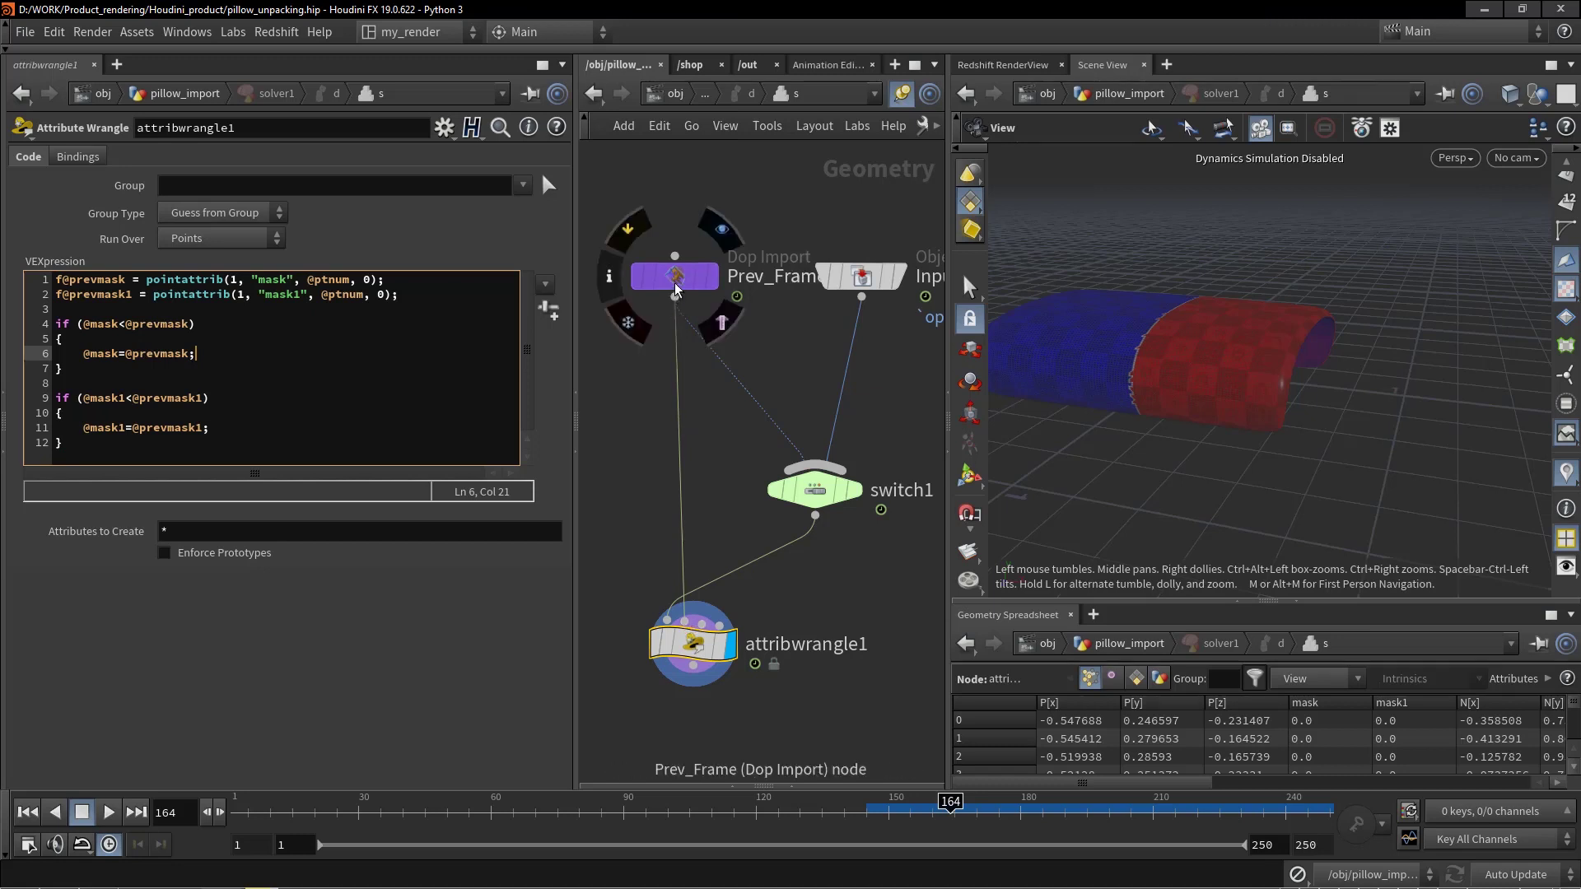
{"action": "left_click_drag", "start_coordinate": [675, 276], "coordinate": [613, 276]}
{"action": "scroll", "coordinate": [787, 350], "scroll_direction": "down", "scroll_amount": 1}
{"action": "middle_click_drag", "start_coordinate": [788, 357], "coordinate": [846, 356]}
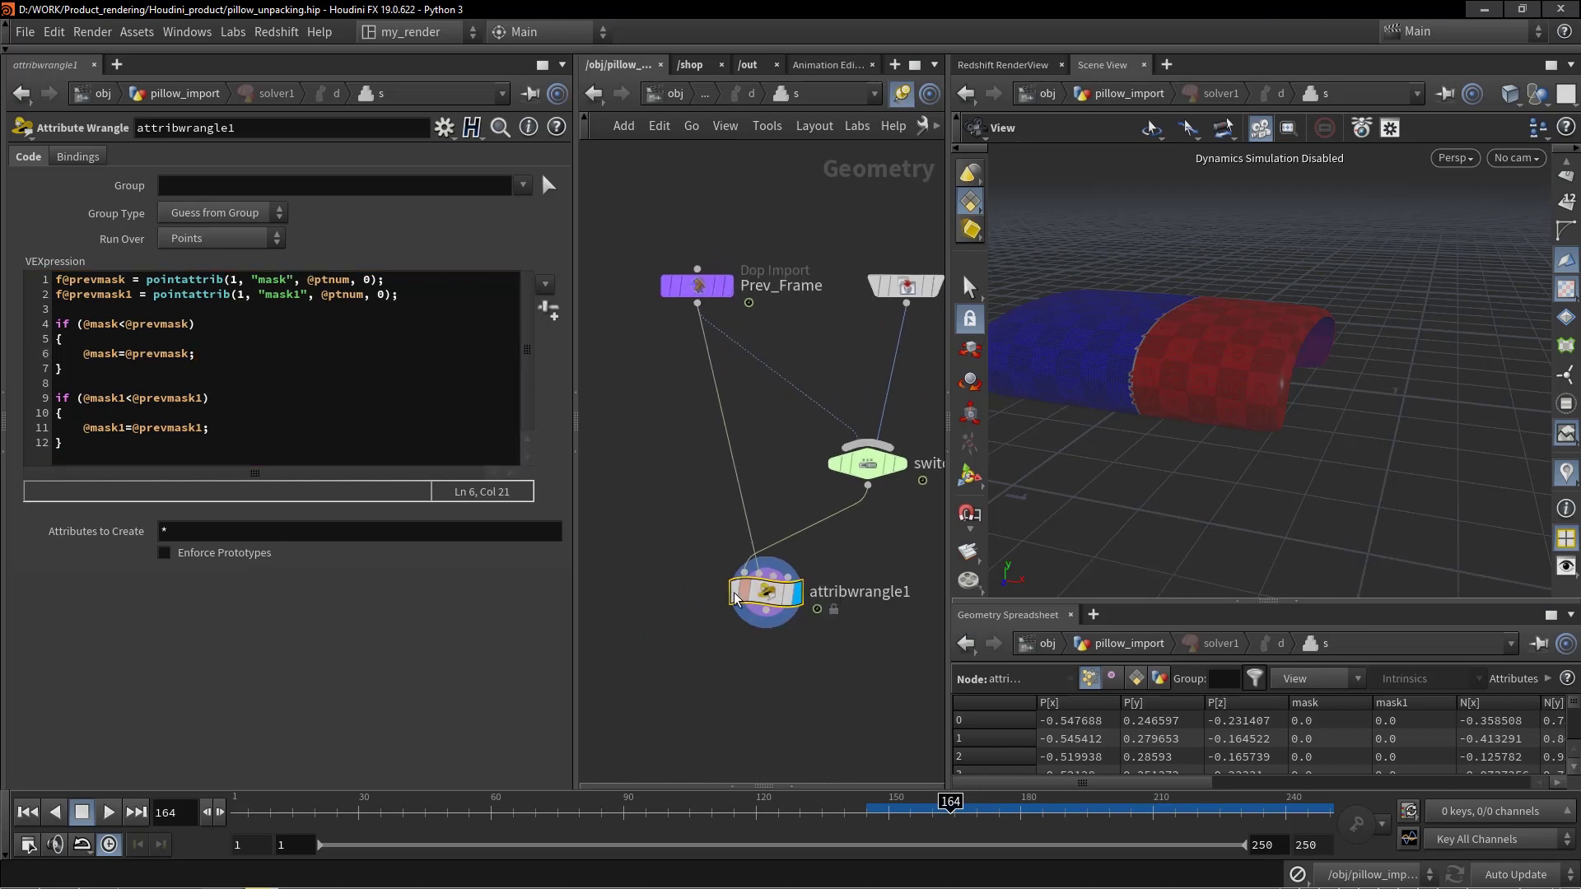
{"action": "left_click_drag", "start_coordinate": [232, 364], "coordinate": [329, 354]}
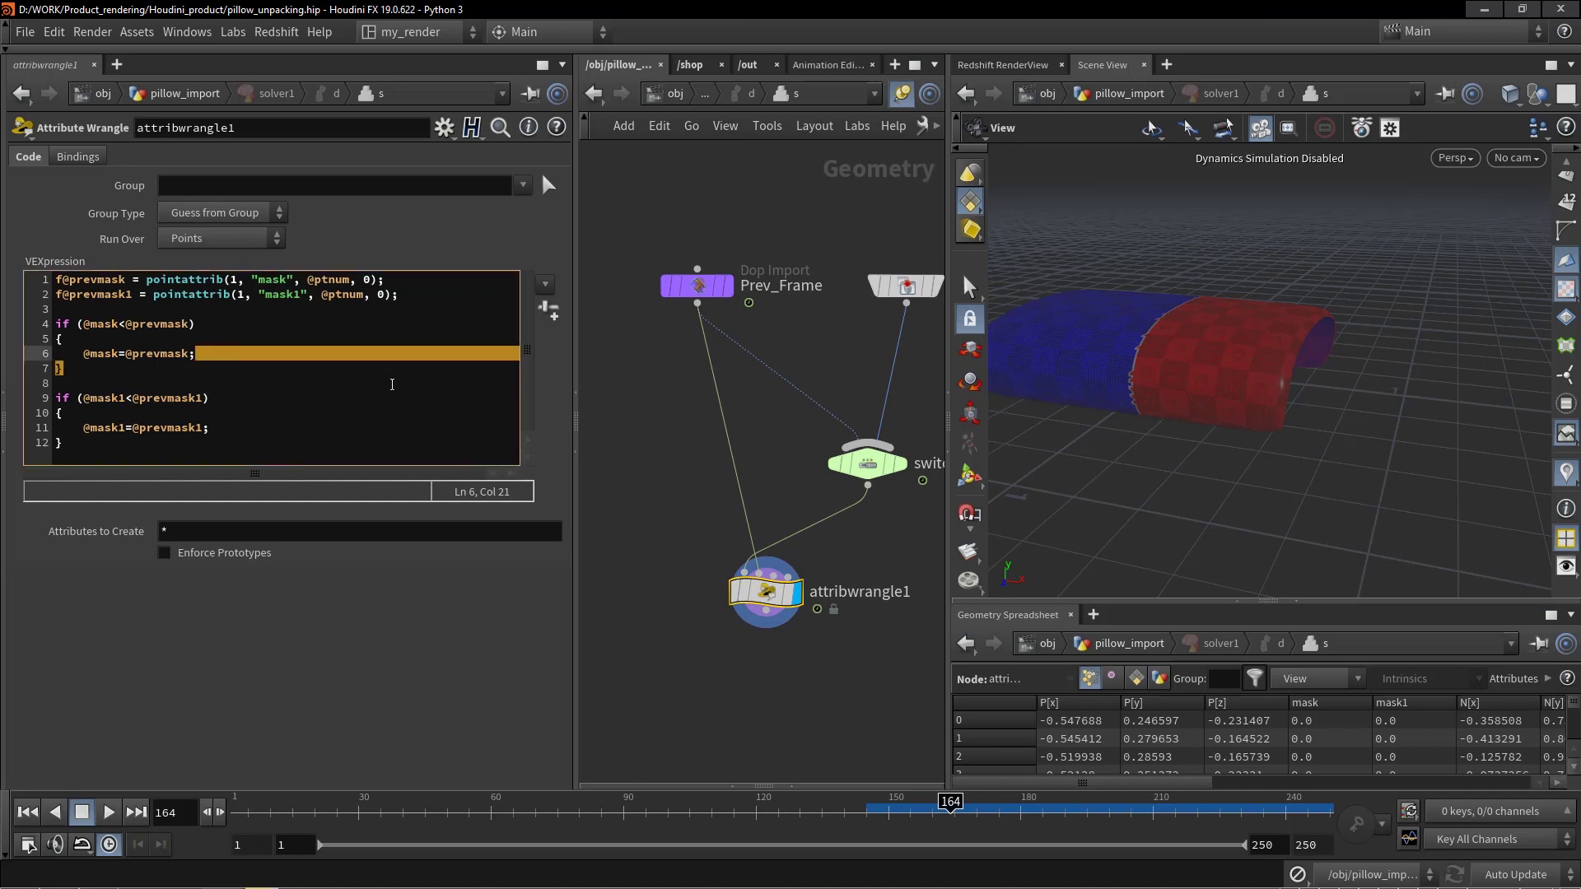
{"action": "left_click", "coordinate": [124, 324]}
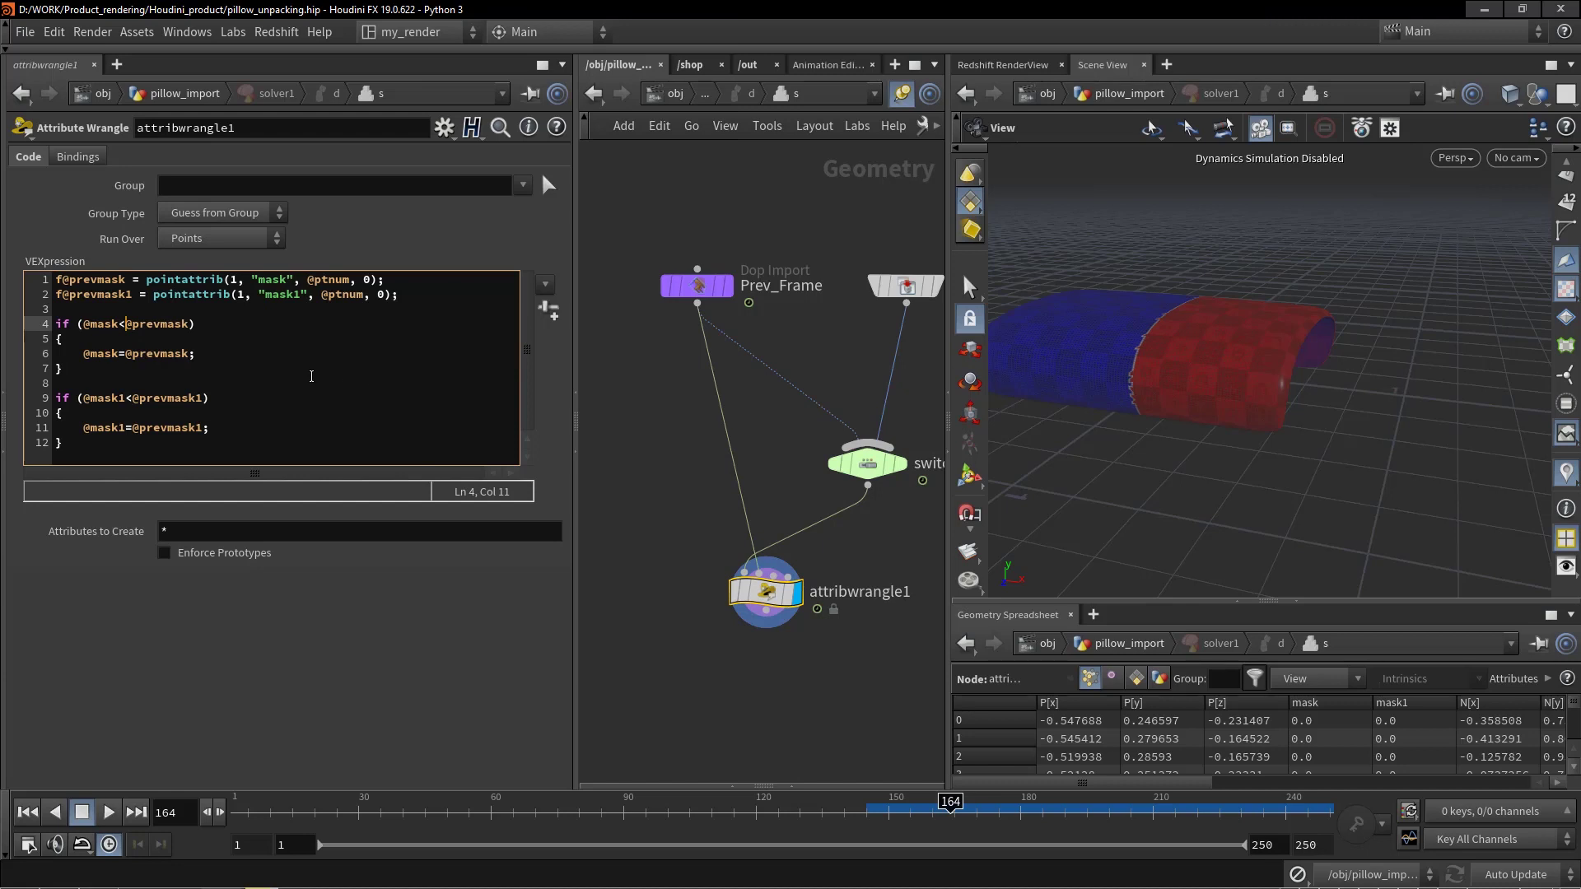
{"action": "left_click", "coordinate": [200, 354]}
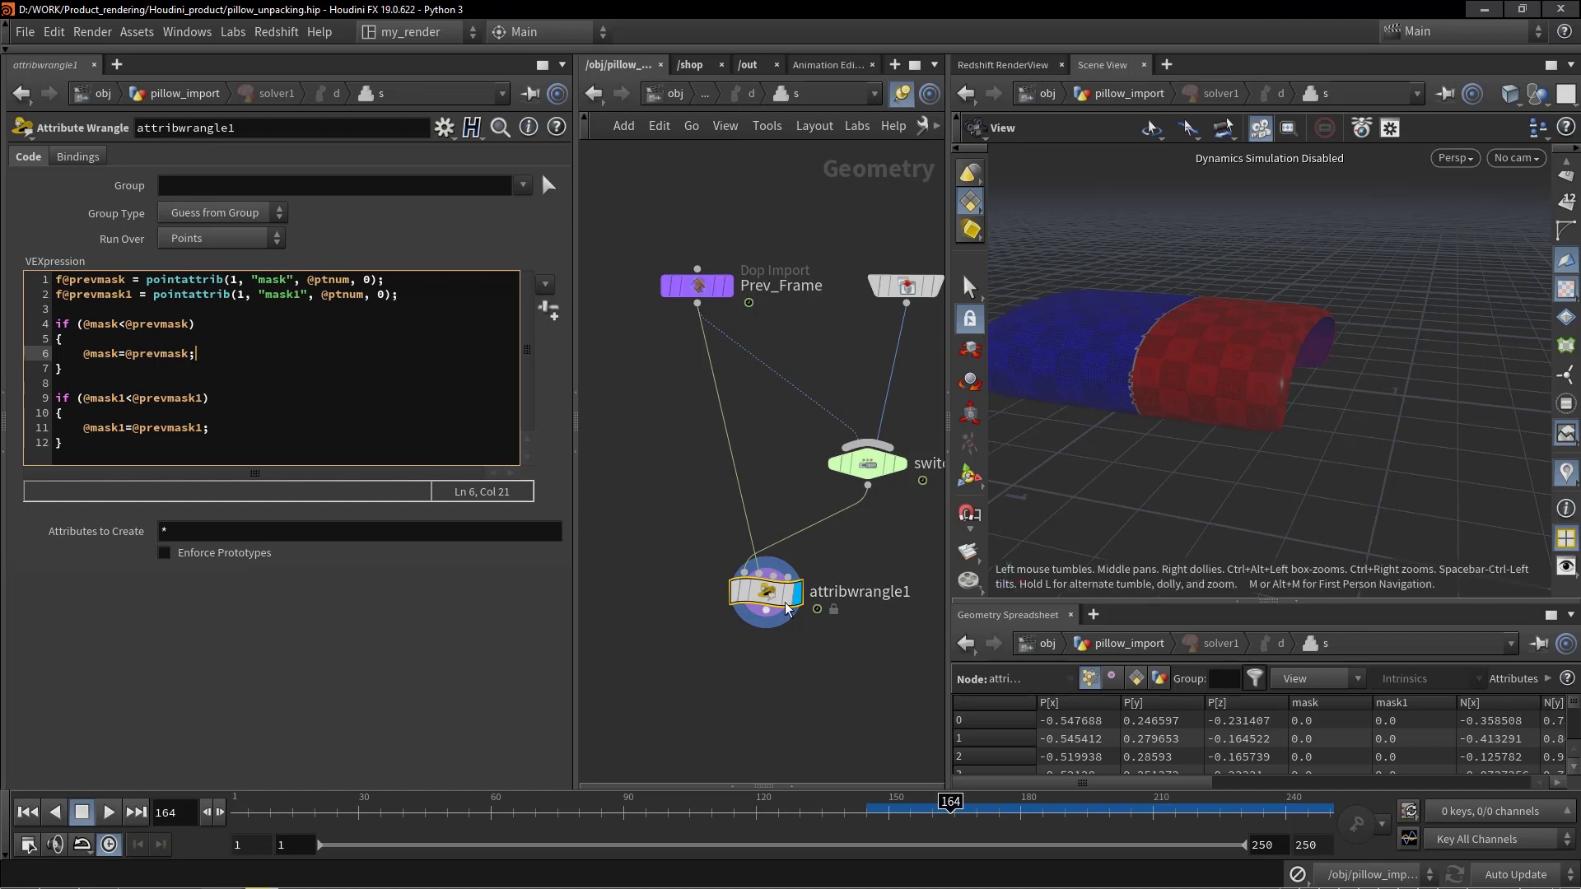
{"action": "middle_click_drag", "start_coordinate": [686, 691], "coordinate": [674, 657]}
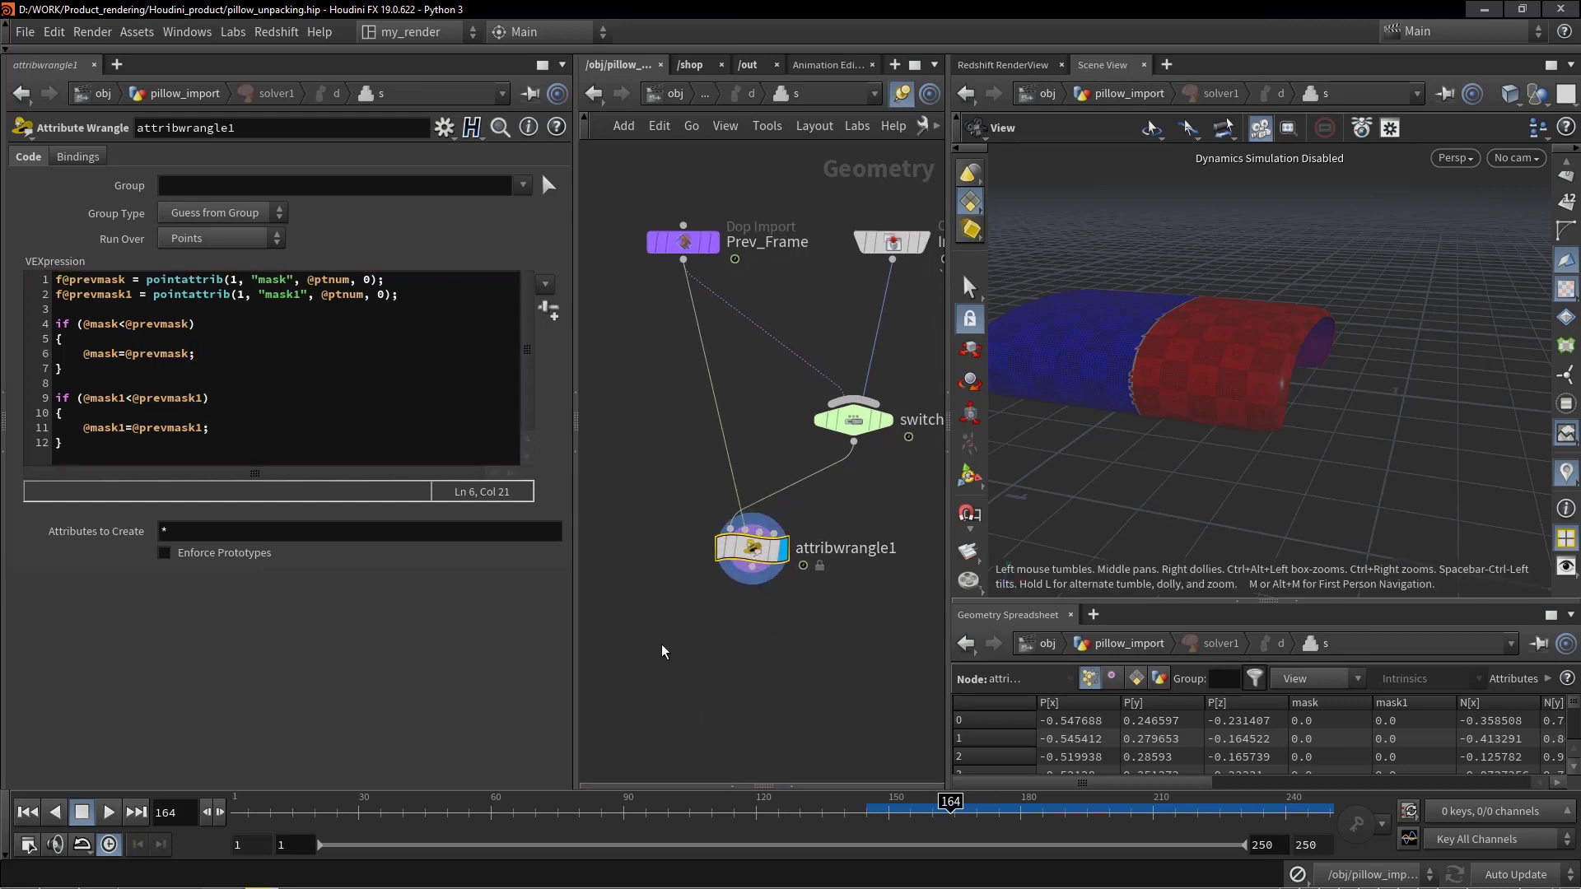
{"action": "left_click_drag", "start_coordinate": [951, 802], "coordinate": [994, 803]}
{"action": "mouse_move", "coordinate": [957, 754]}
{"action": "left_mouse_down"}
{"action": "mouse_move", "coordinate": [1026, 752]}
{"action": "mouse_move", "coordinate": [902, 752]}
{"action": "mouse_move", "coordinate": [1020, 751]}
{"action": "mouse_move", "coordinate": [977, 750]}
{"action": "left_mouse_up"}
{"action": "middle_click_drag", "start_coordinate": [770, 633], "coordinate": [768, 666]}
{"action": "key", "text": "u"}
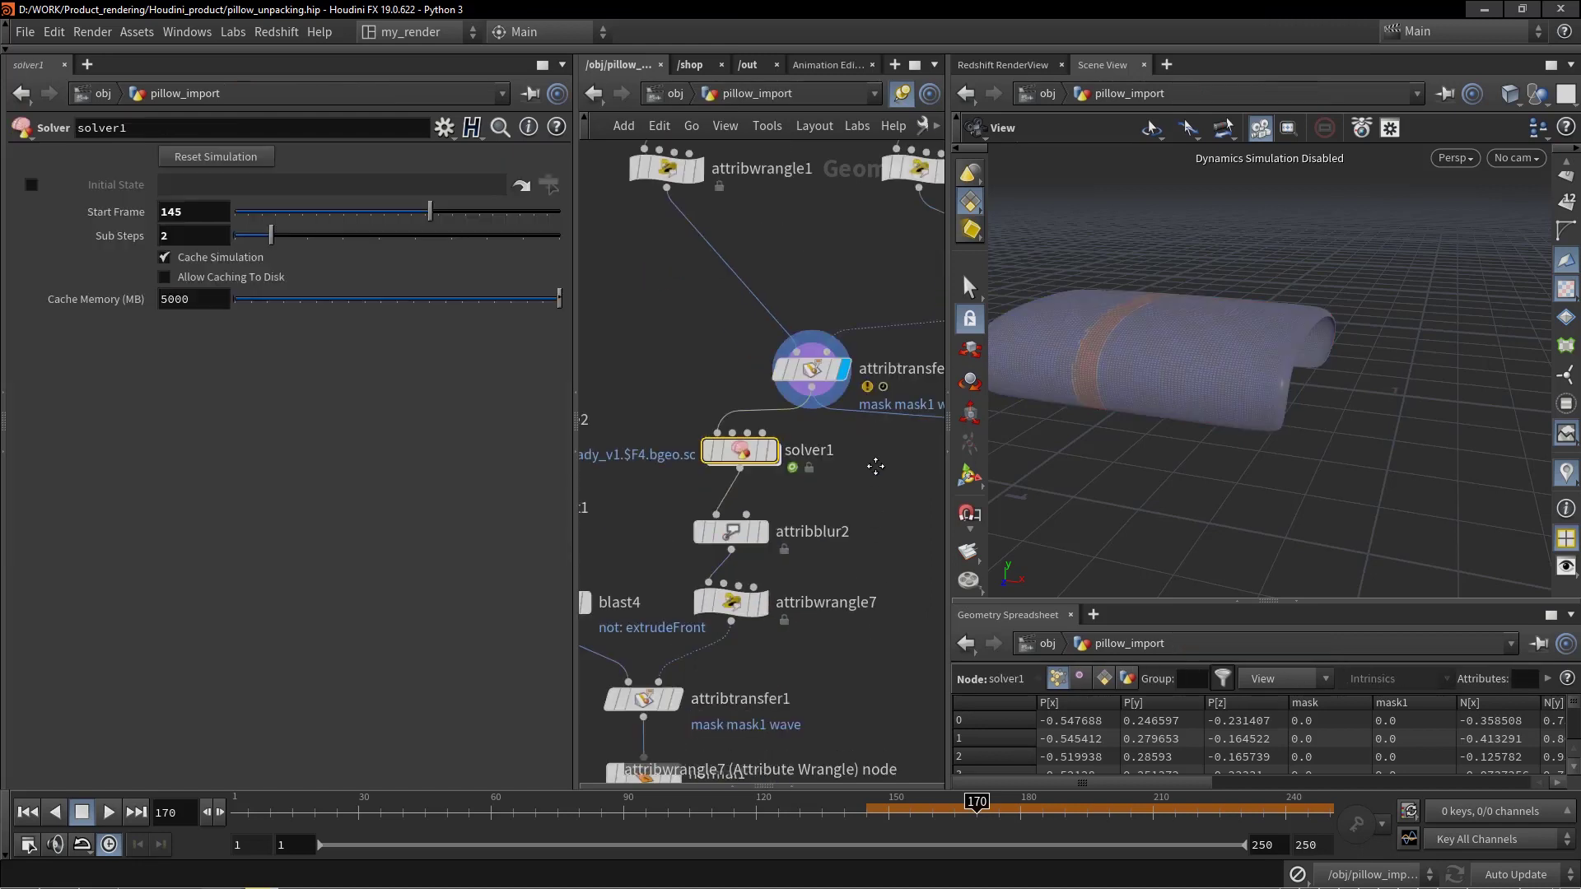
- Display attribblur2 and compare its blurred mask edge on the pillow with the output of solver1
{"action": "left_click", "coordinate": [761, 511]}
{"action": "left_click", "coordinate": [731, 512]}
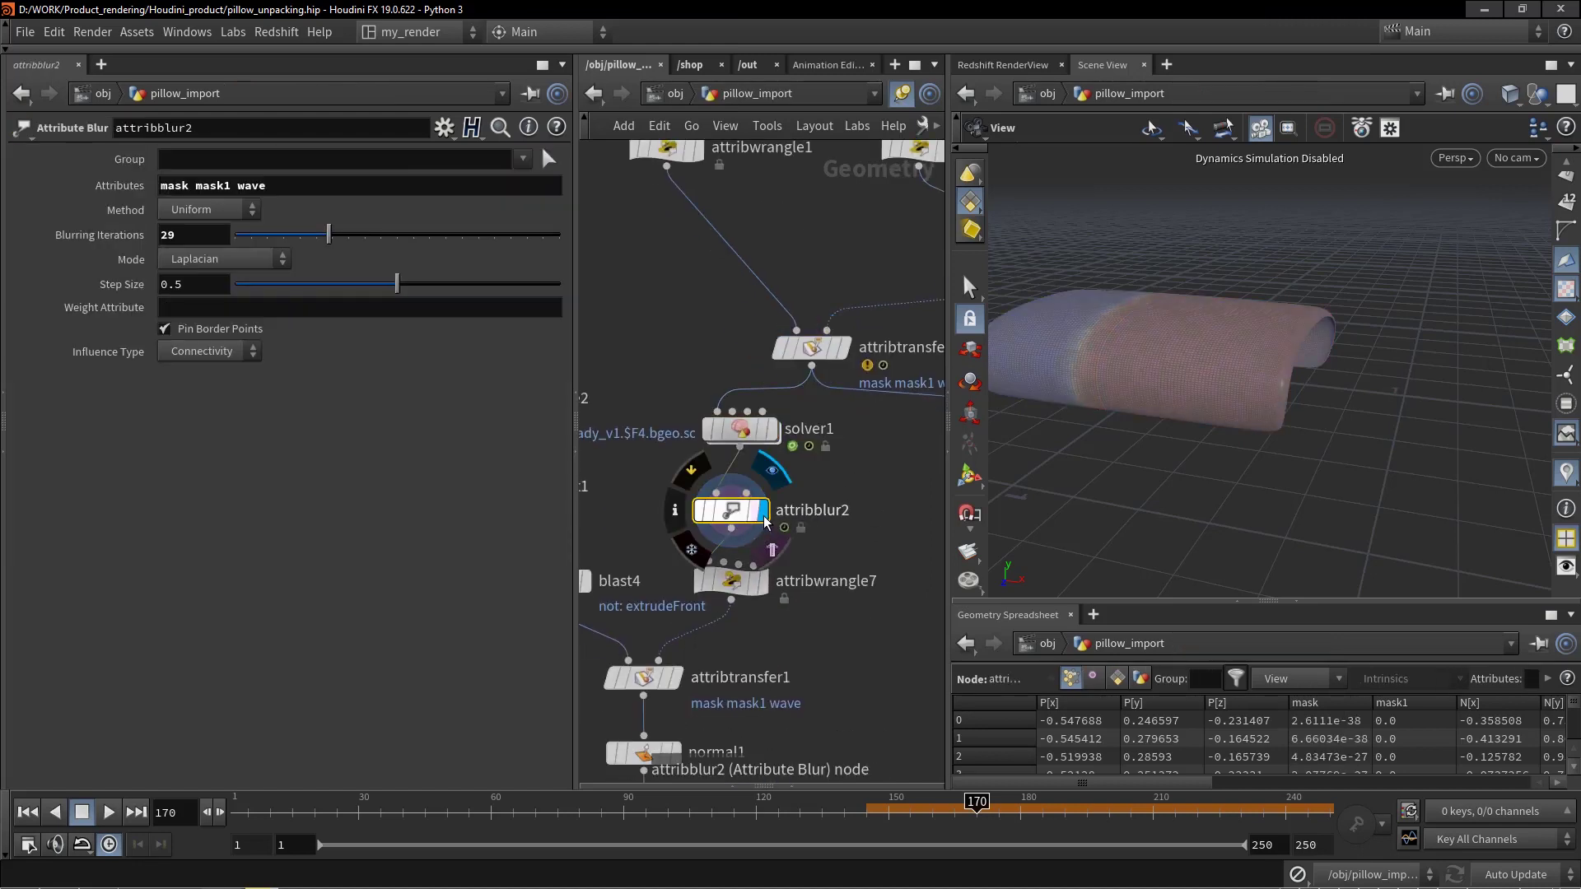
{"action": "scroll", "coordinate": [1063, 345], "scroll_direction": "up", "scroll_amount": 5}
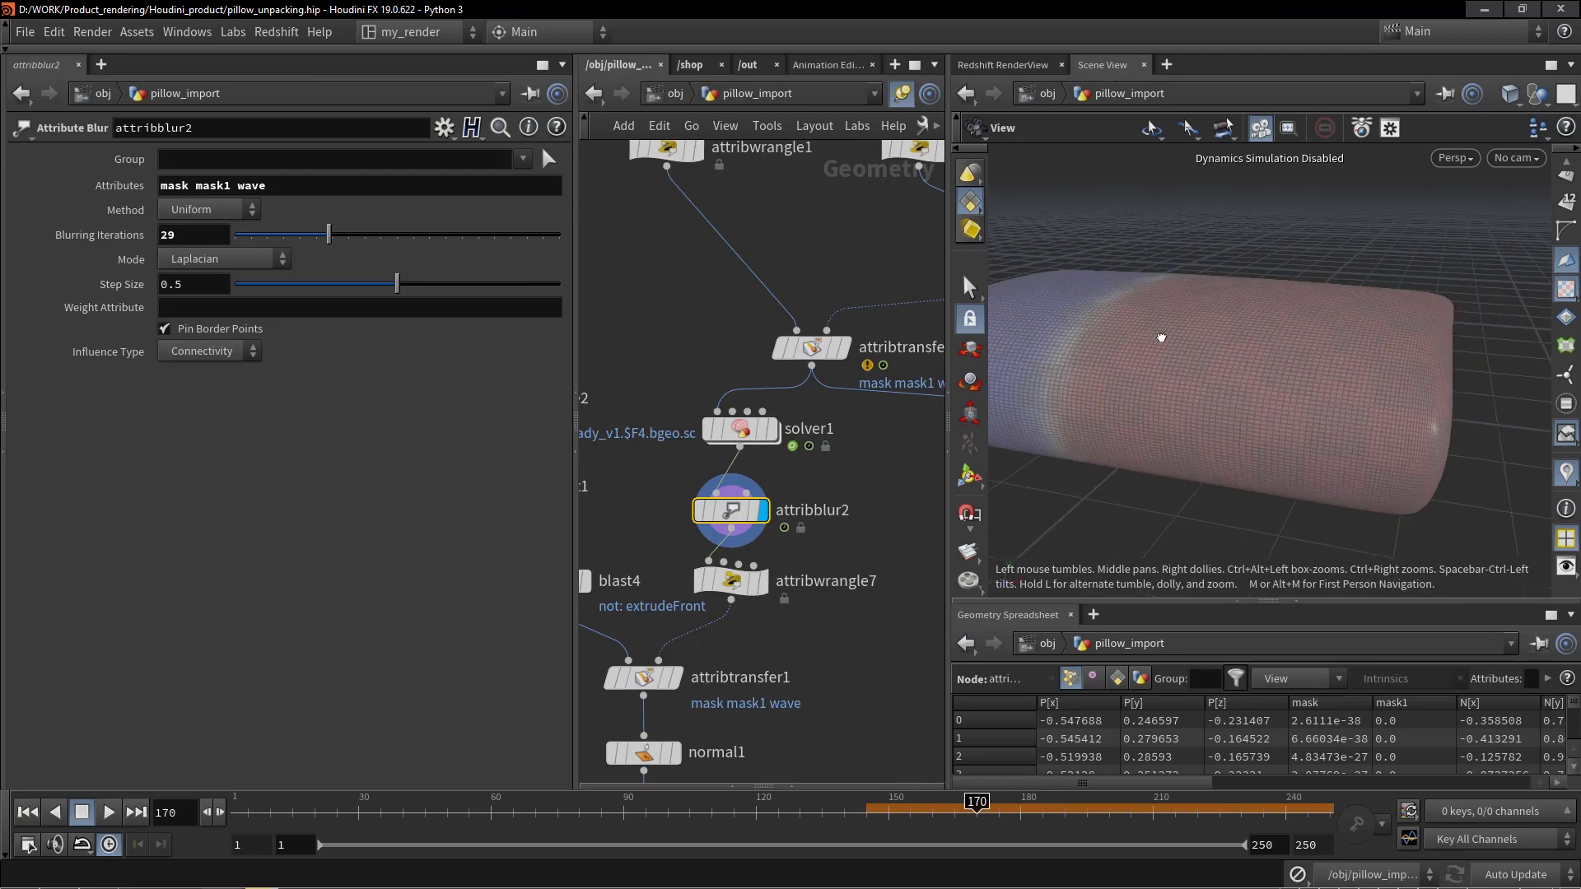
{"action": "scroll", "coordinate": [1194, 354], "scroll_direction": "up", "scroll_amount": 4}
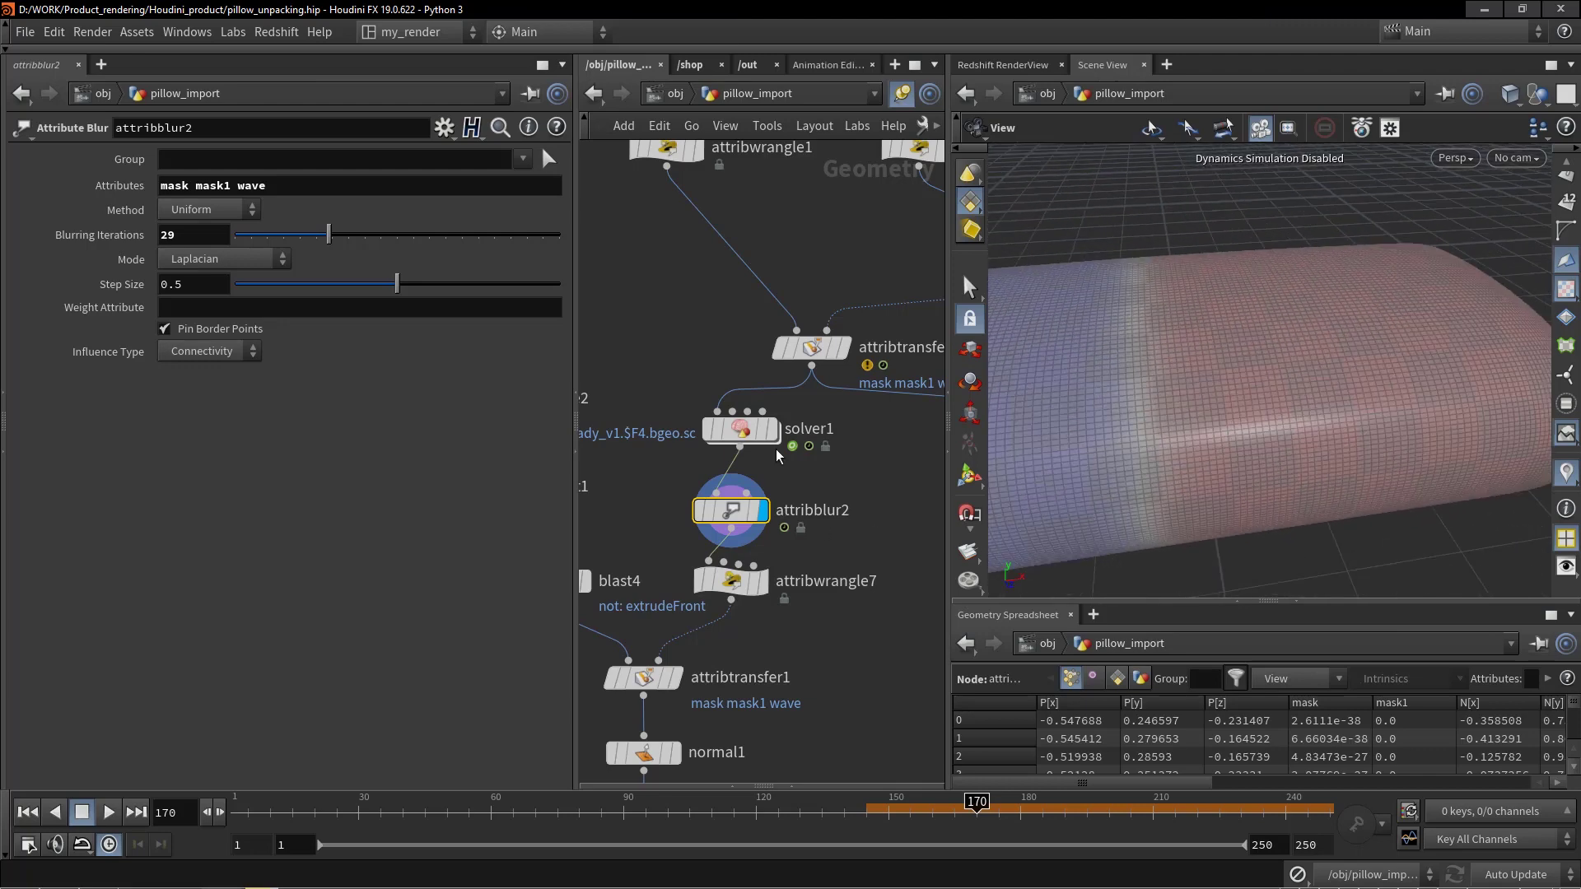
{"action": "left_click", "coordinate": [772, 435]}
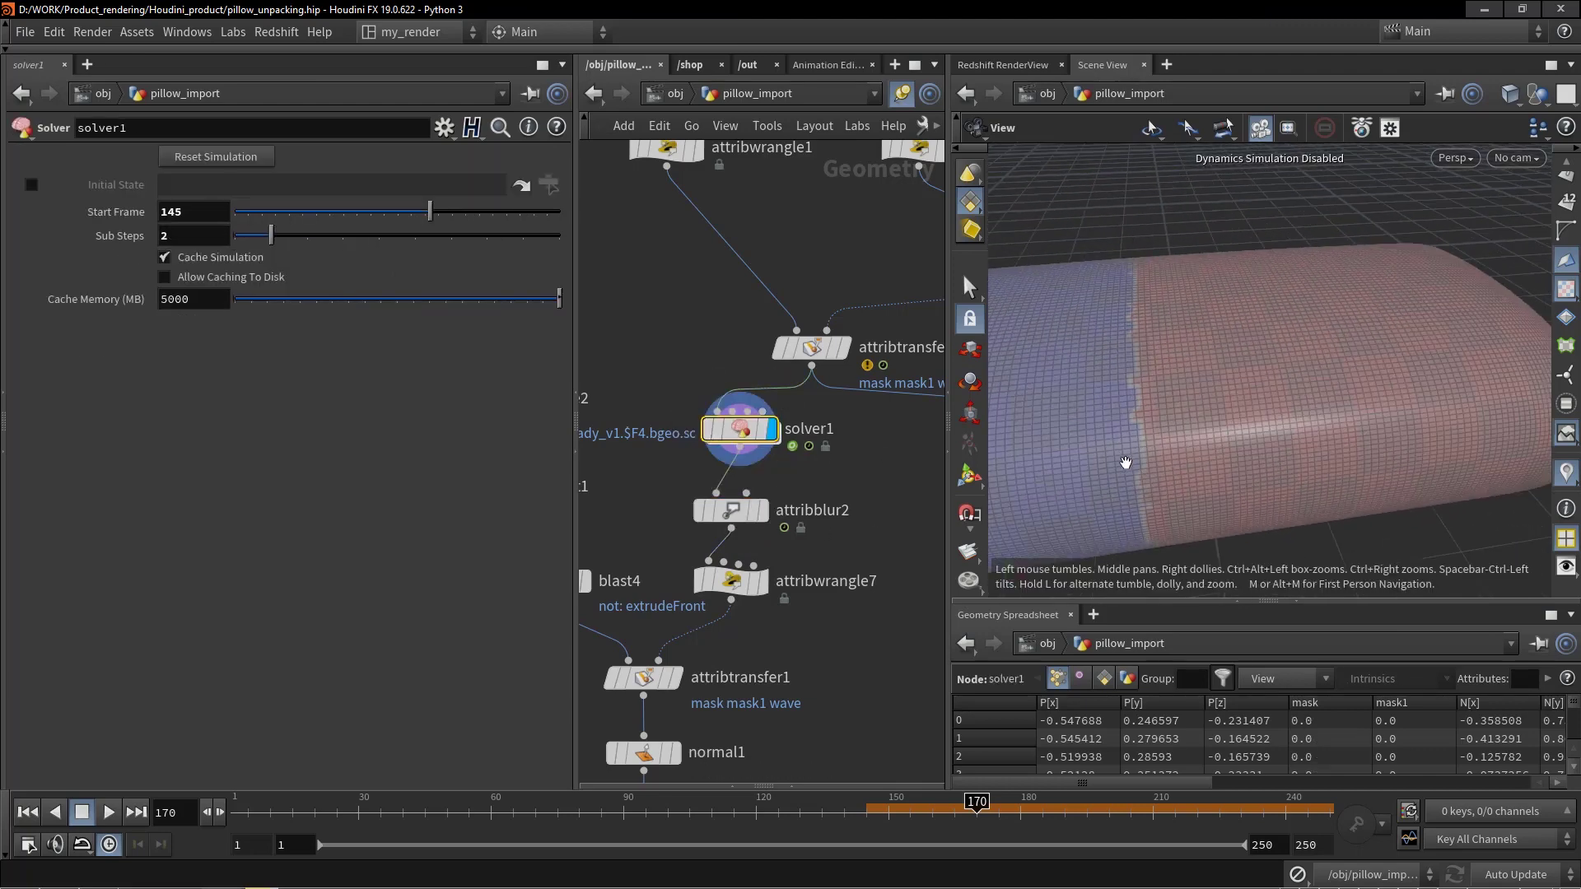
{"action": "left_click", "coordinate": [761, 511]}
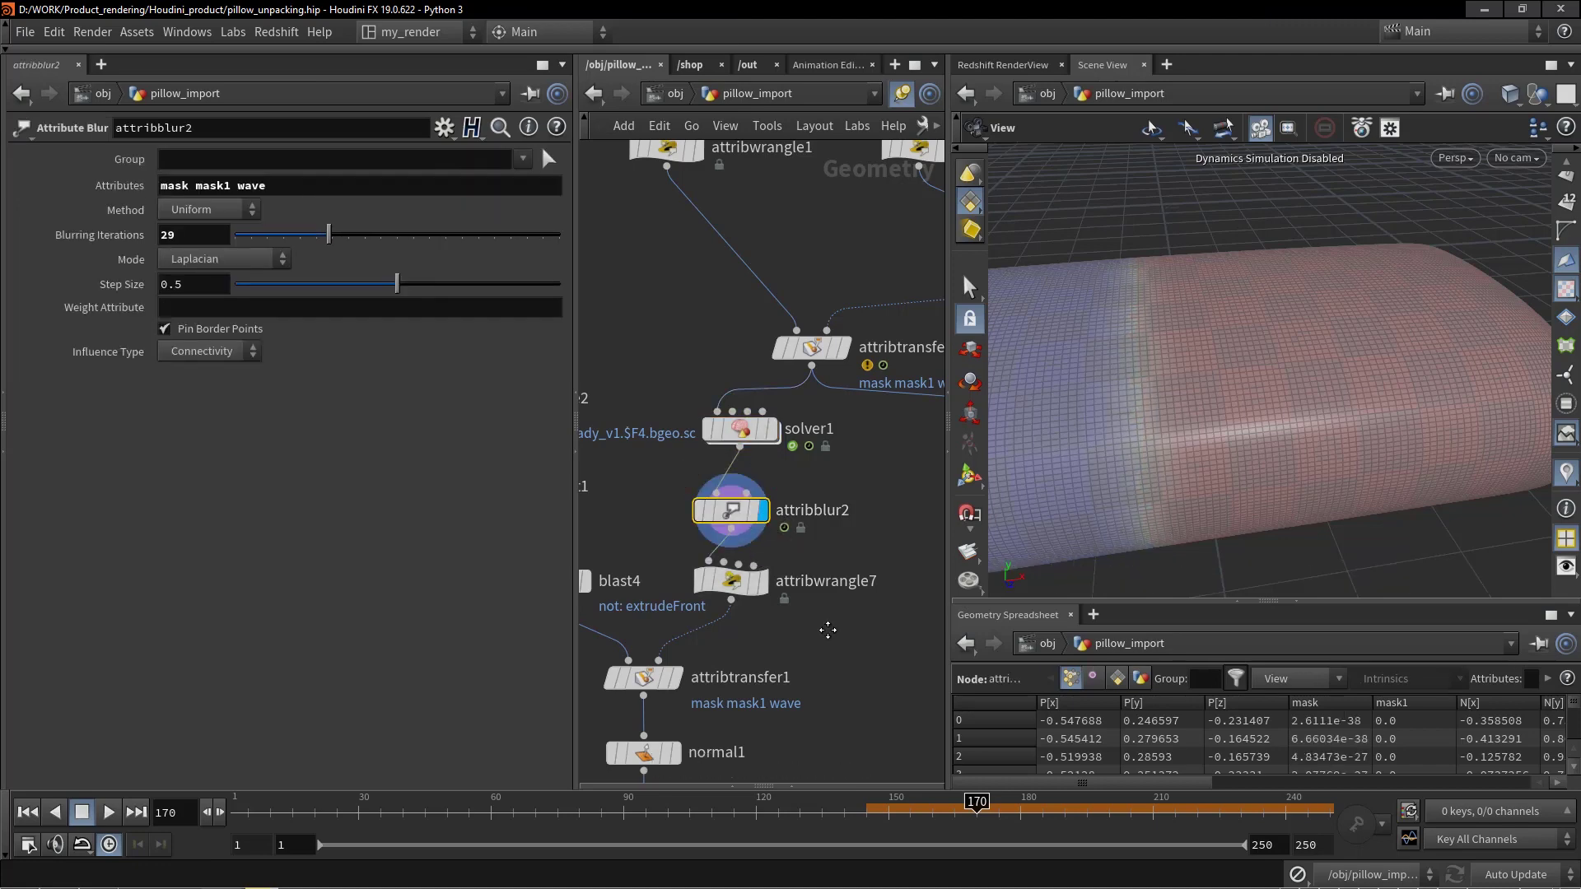
- Display attribwrangle7 and visualize its wave point attribute on the pillow from the node information
{"action": "scroll", "coordinate": [882, 545], "scroll_direction": "down", "scroll_amount": 3}
{"action": "left_click", "coordinate": [799, 487]}
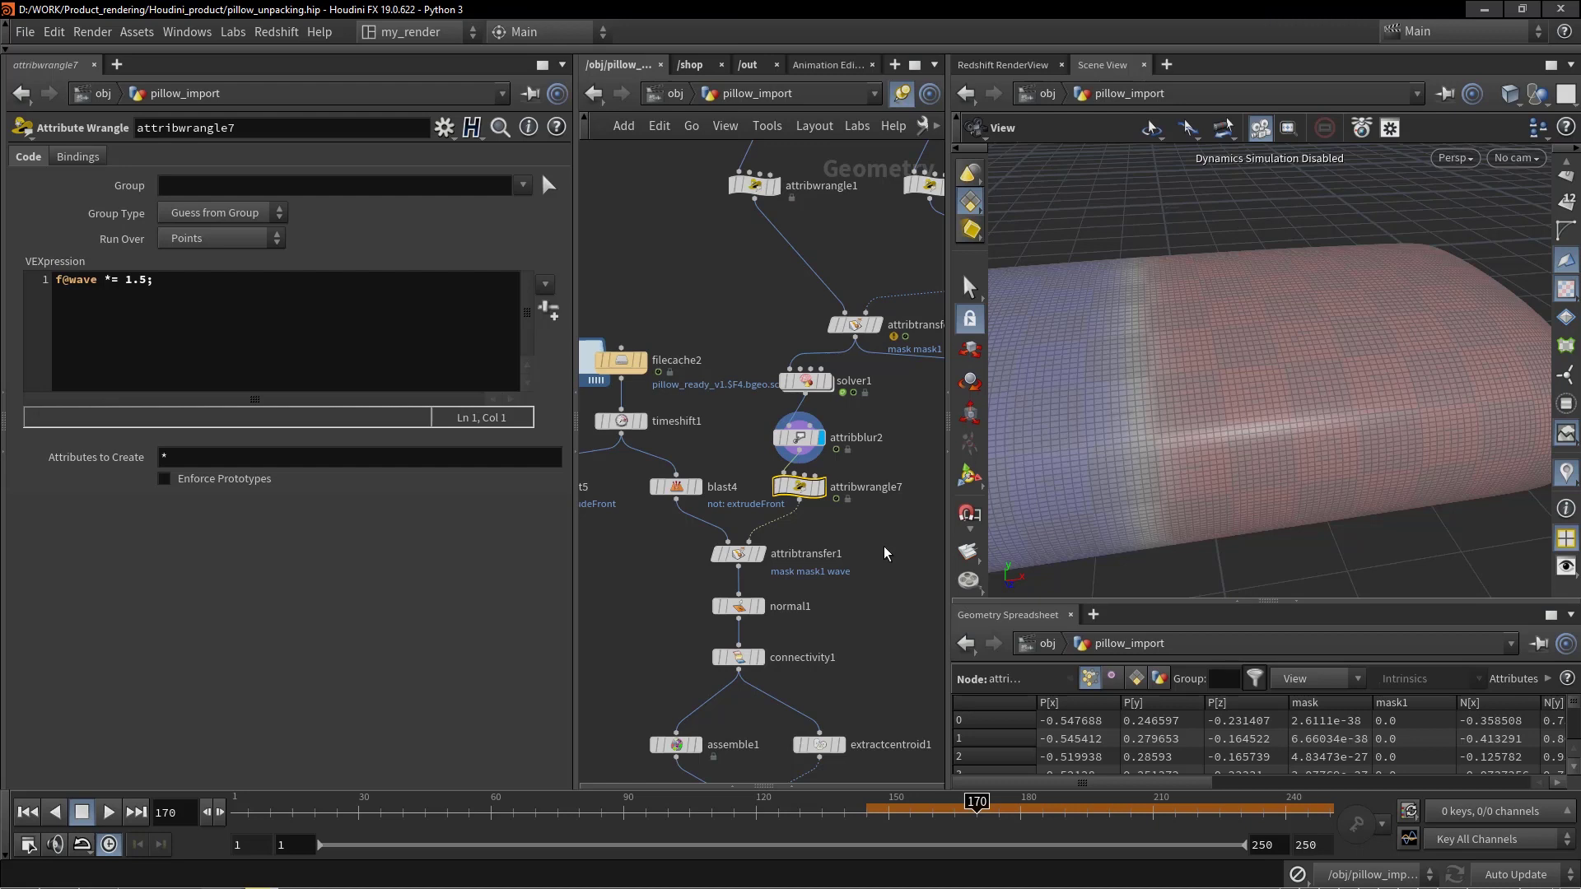
{"action": "key", "text": "r"}
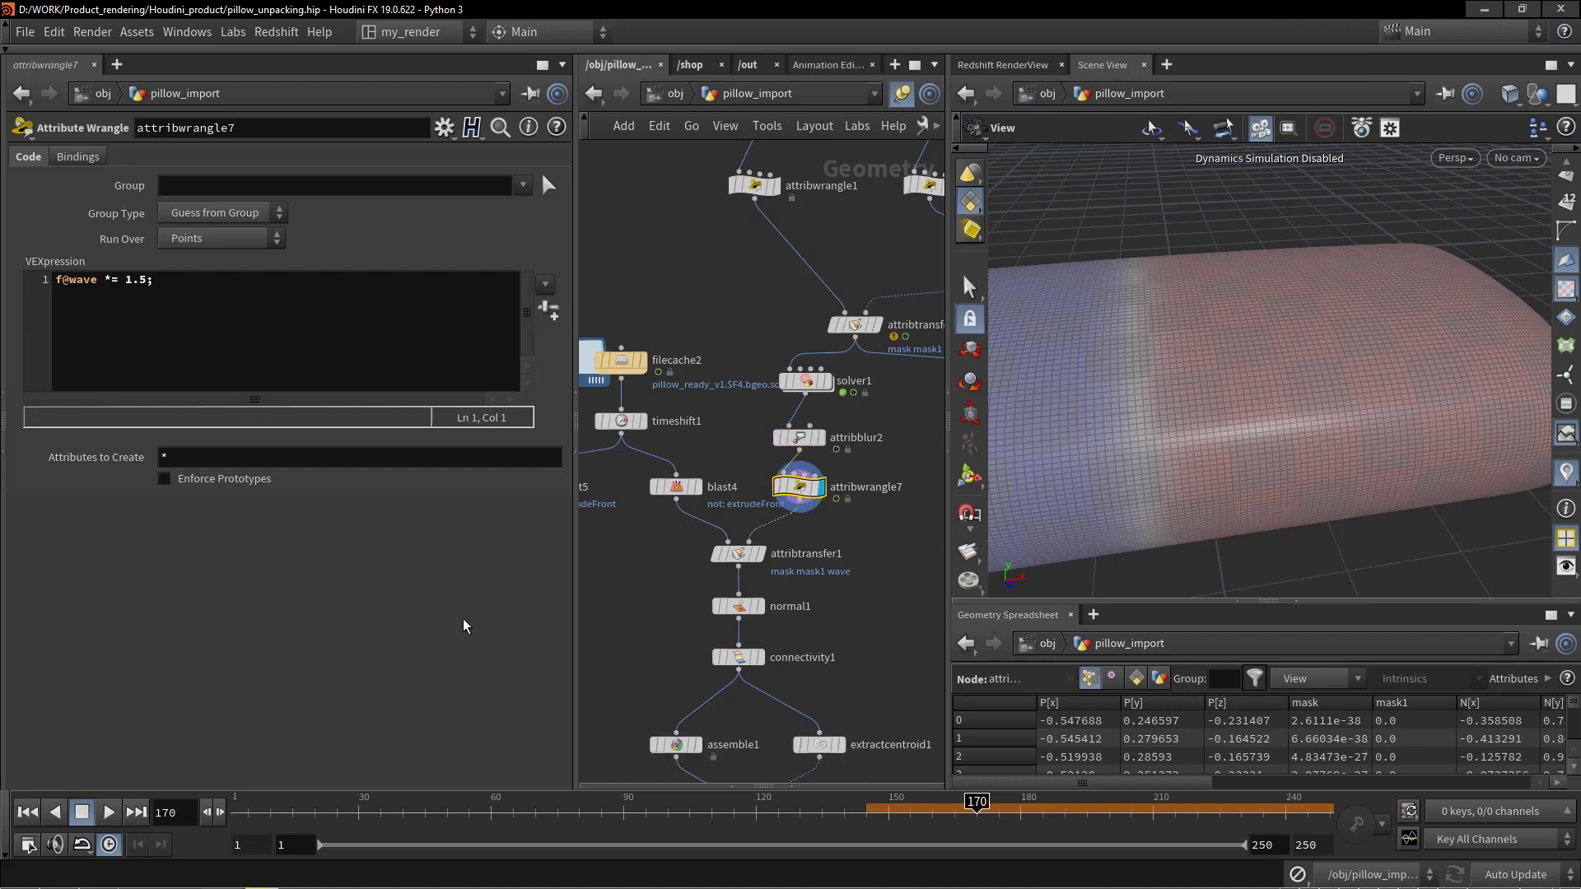
{"action": "mouse_move", "coordinate": [763, 487]}
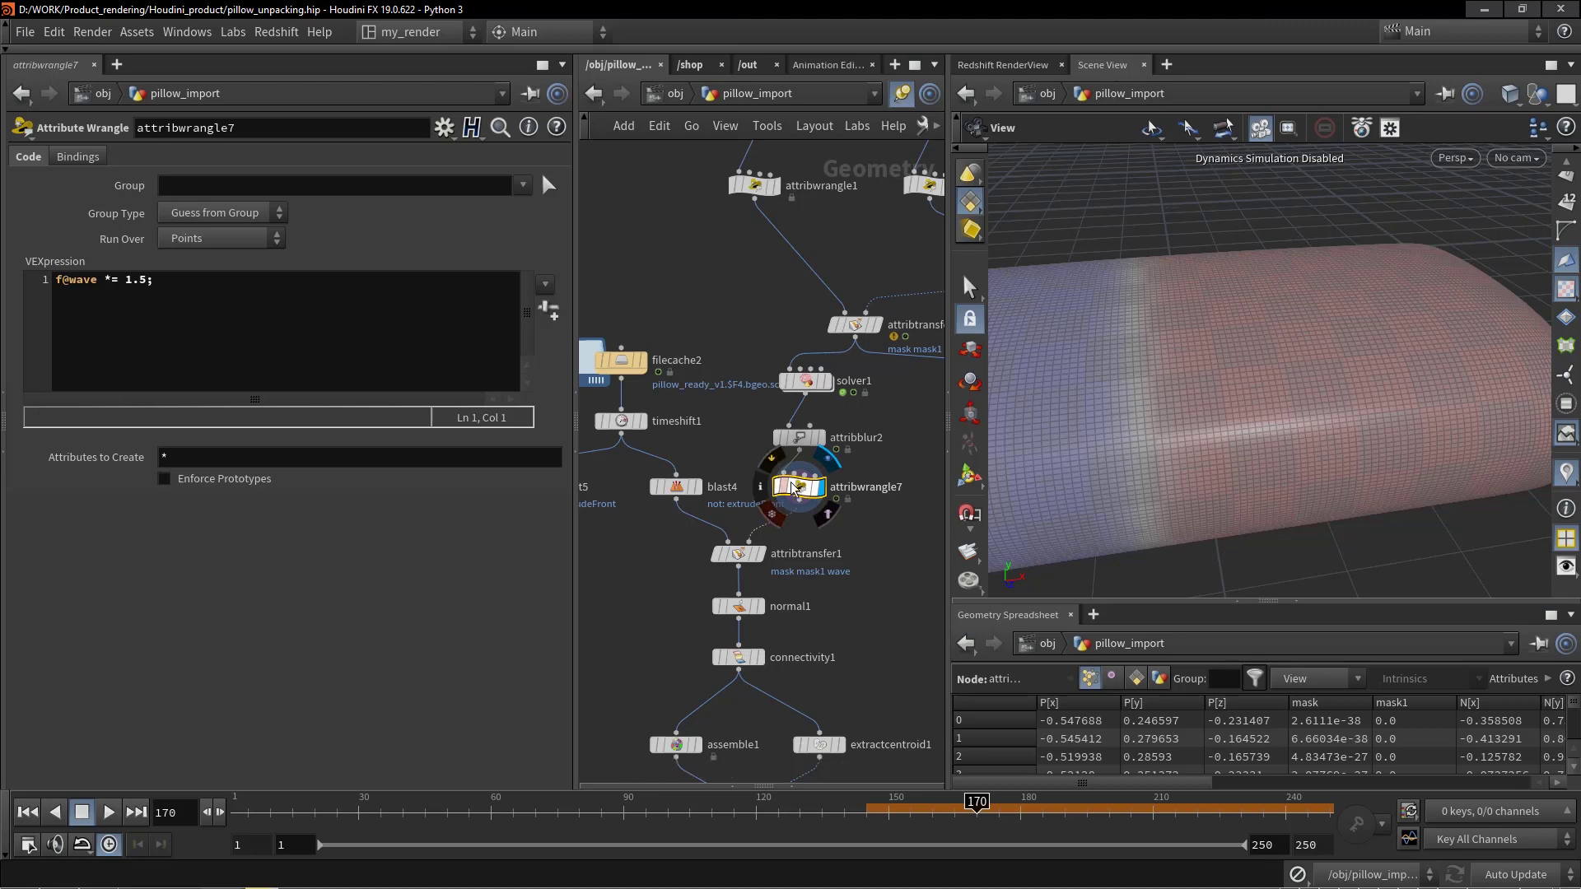
{"action": "left_click", "coordinate": [761, 487]}
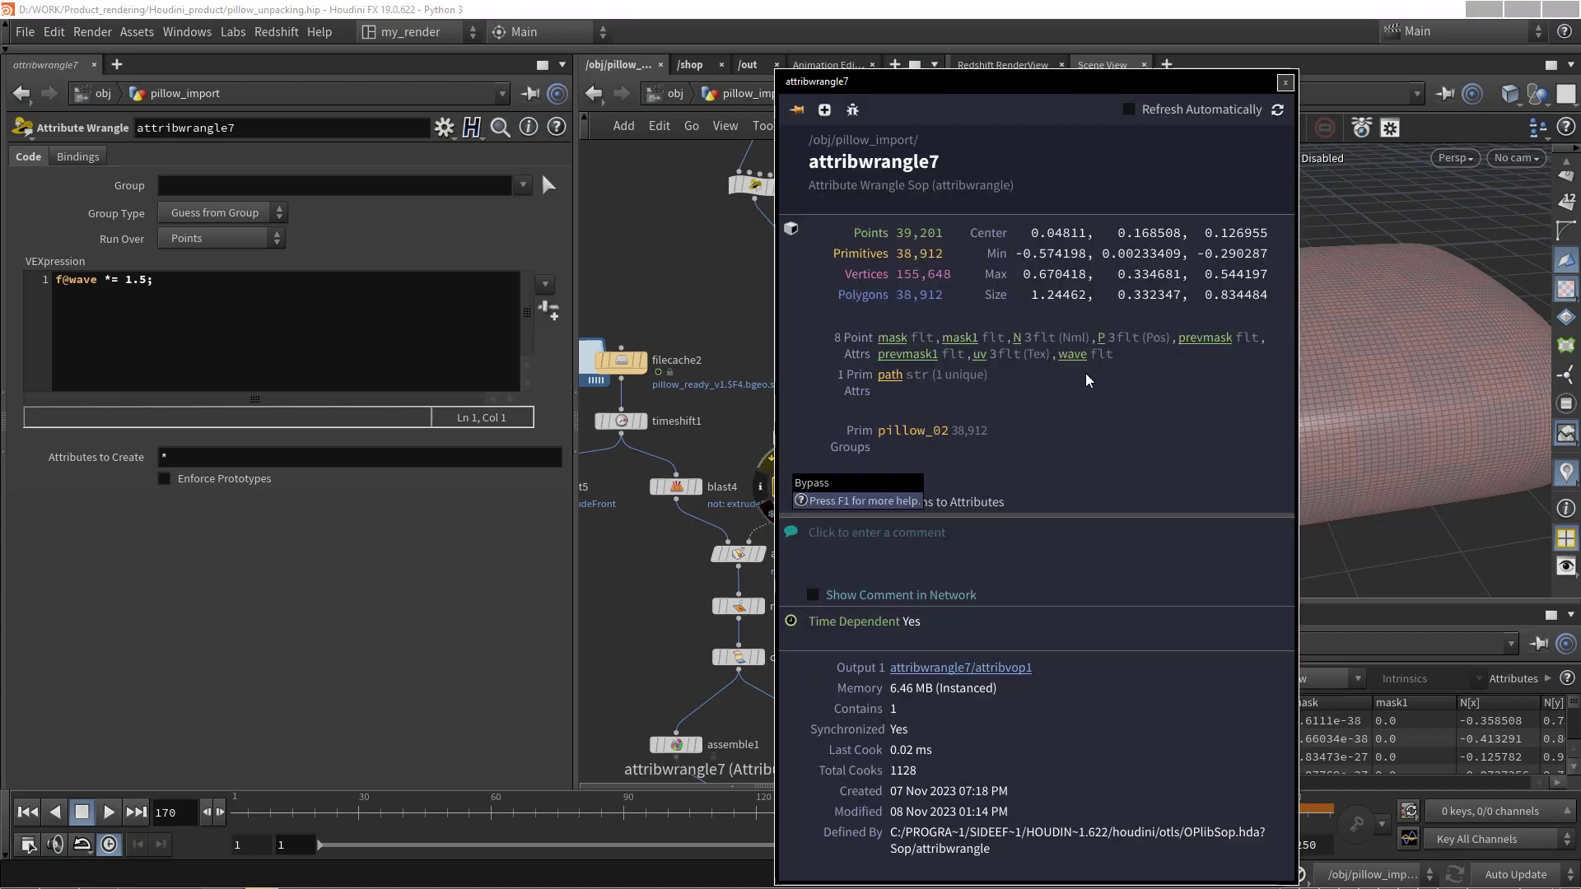
{"action": "left_click", "coordinate": [1284, 83]}
- Sort the geometry spreadsheet by the wave attribute and compare the wave values of attribblur2 and attribwrangle7
{"action": "middle_click_drag", "start_coordinate": [853, 554], "coordinate": [787, 594]}
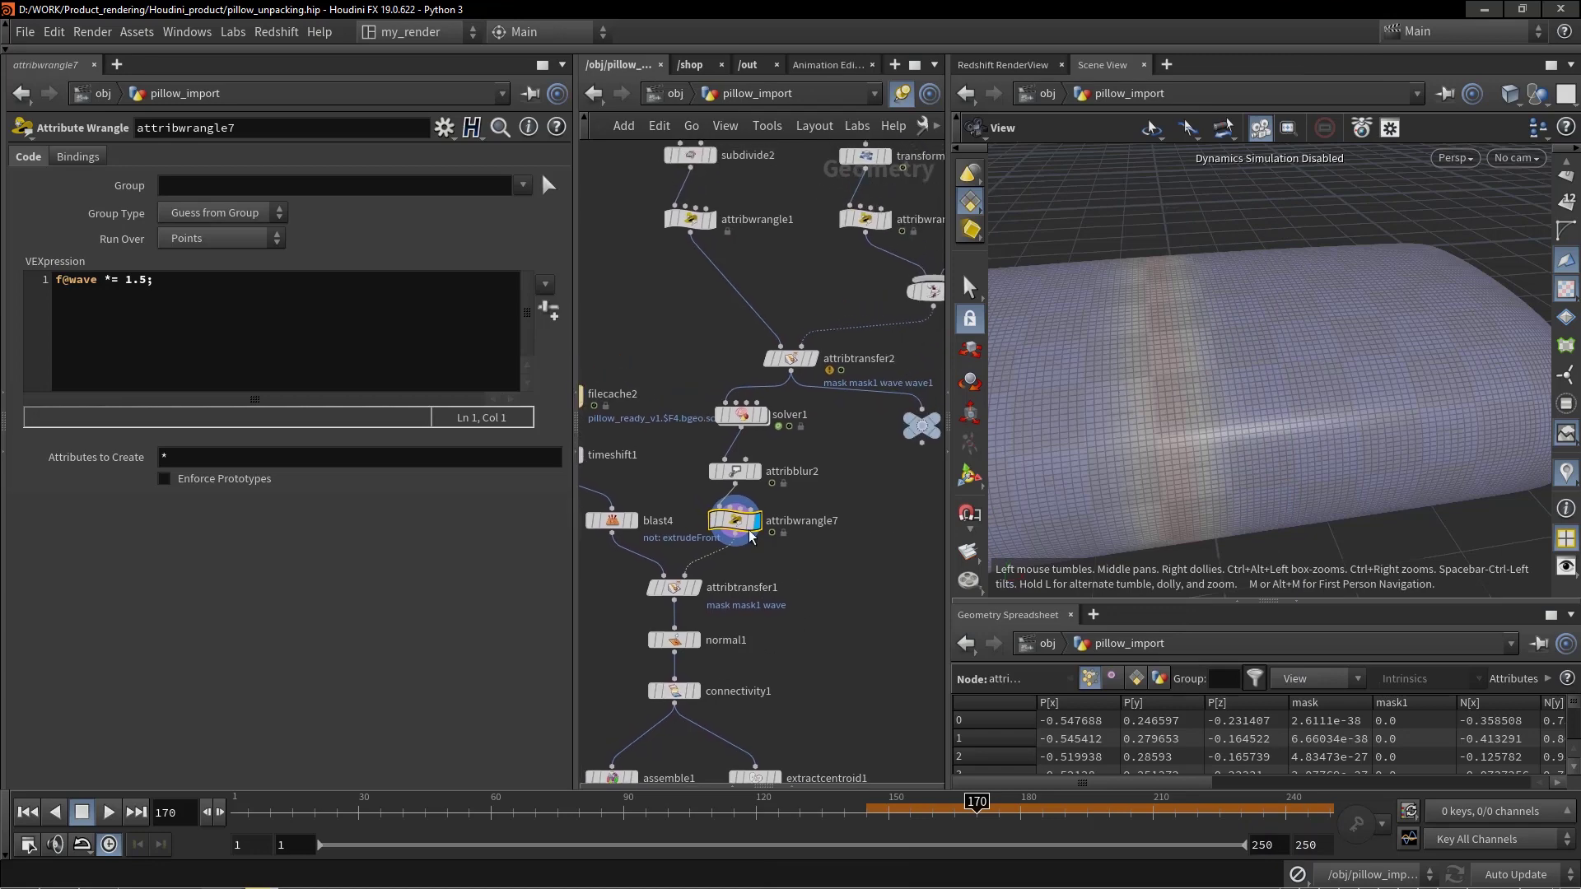
{"action": "scroll", "coordinate": [742, 539], "scroll_direction": "up", "scroll_amount": 2}
{"action": "left_click", "coordinate": [759, 446]}
{"action": "left_click", "coordinate": [738, 447]}
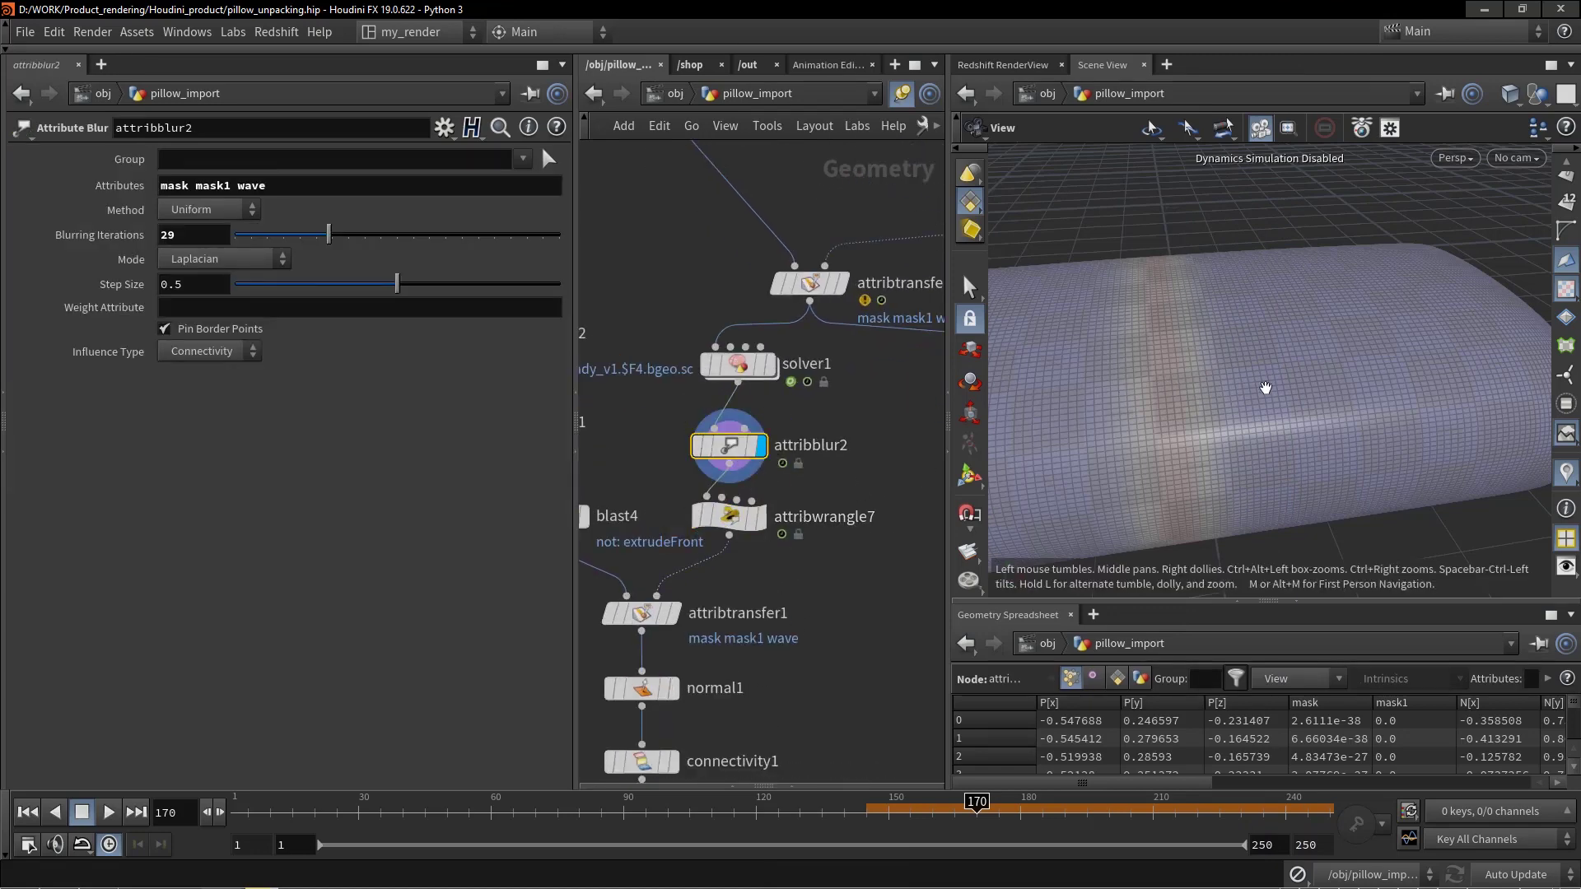
{"action": "left_click_drag", "start_coordinate": [1251, 428], "coordinate": [1202, 386]}
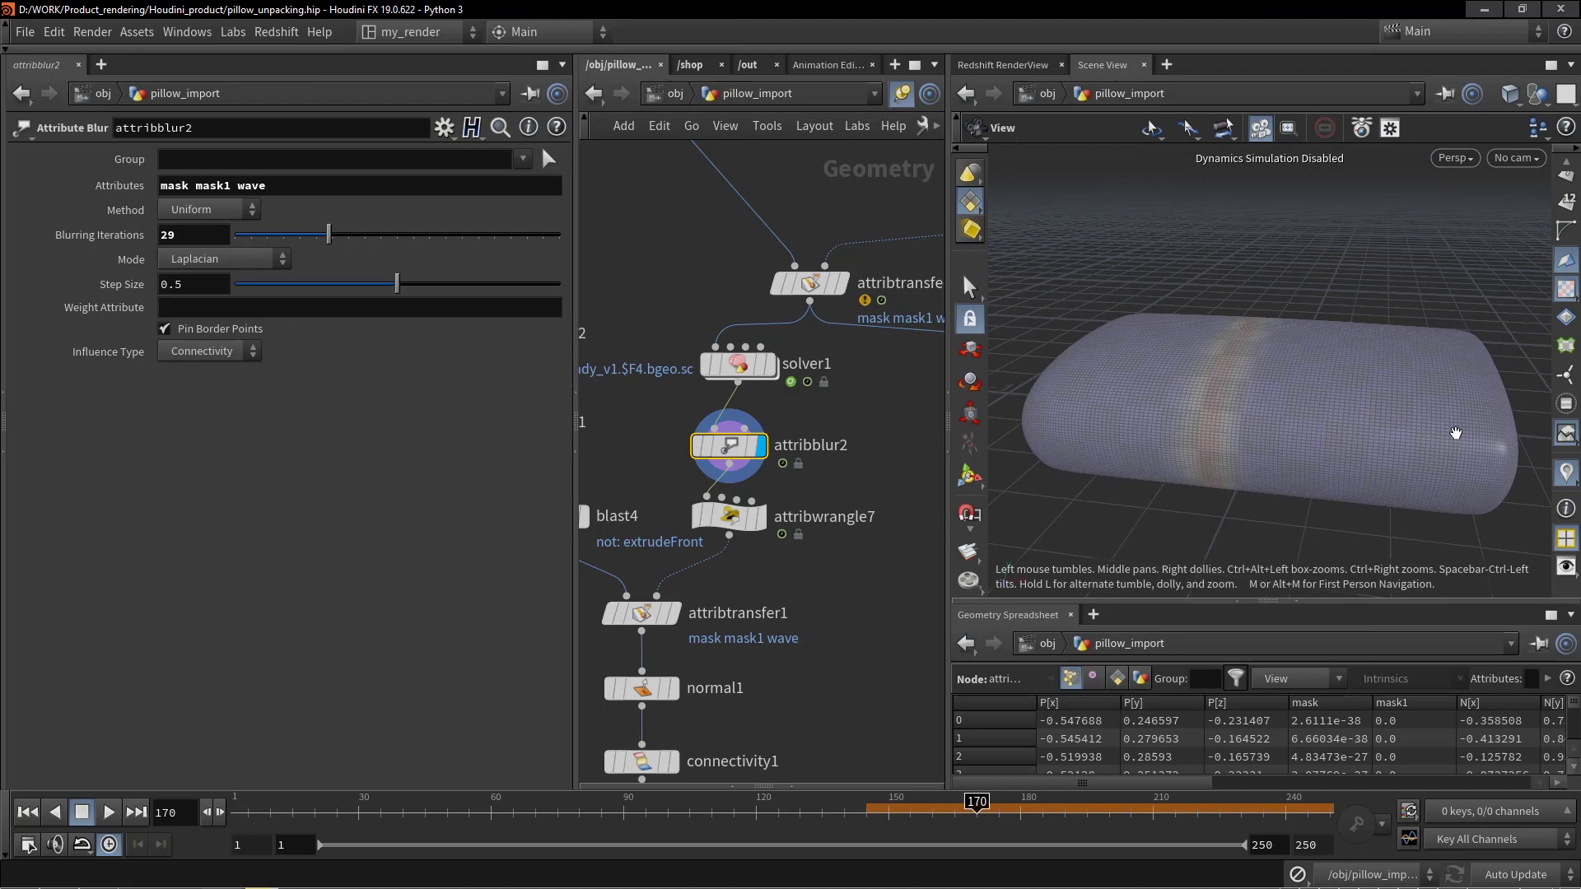
{"action": "left_click", "coordinate": [1420, 710]}
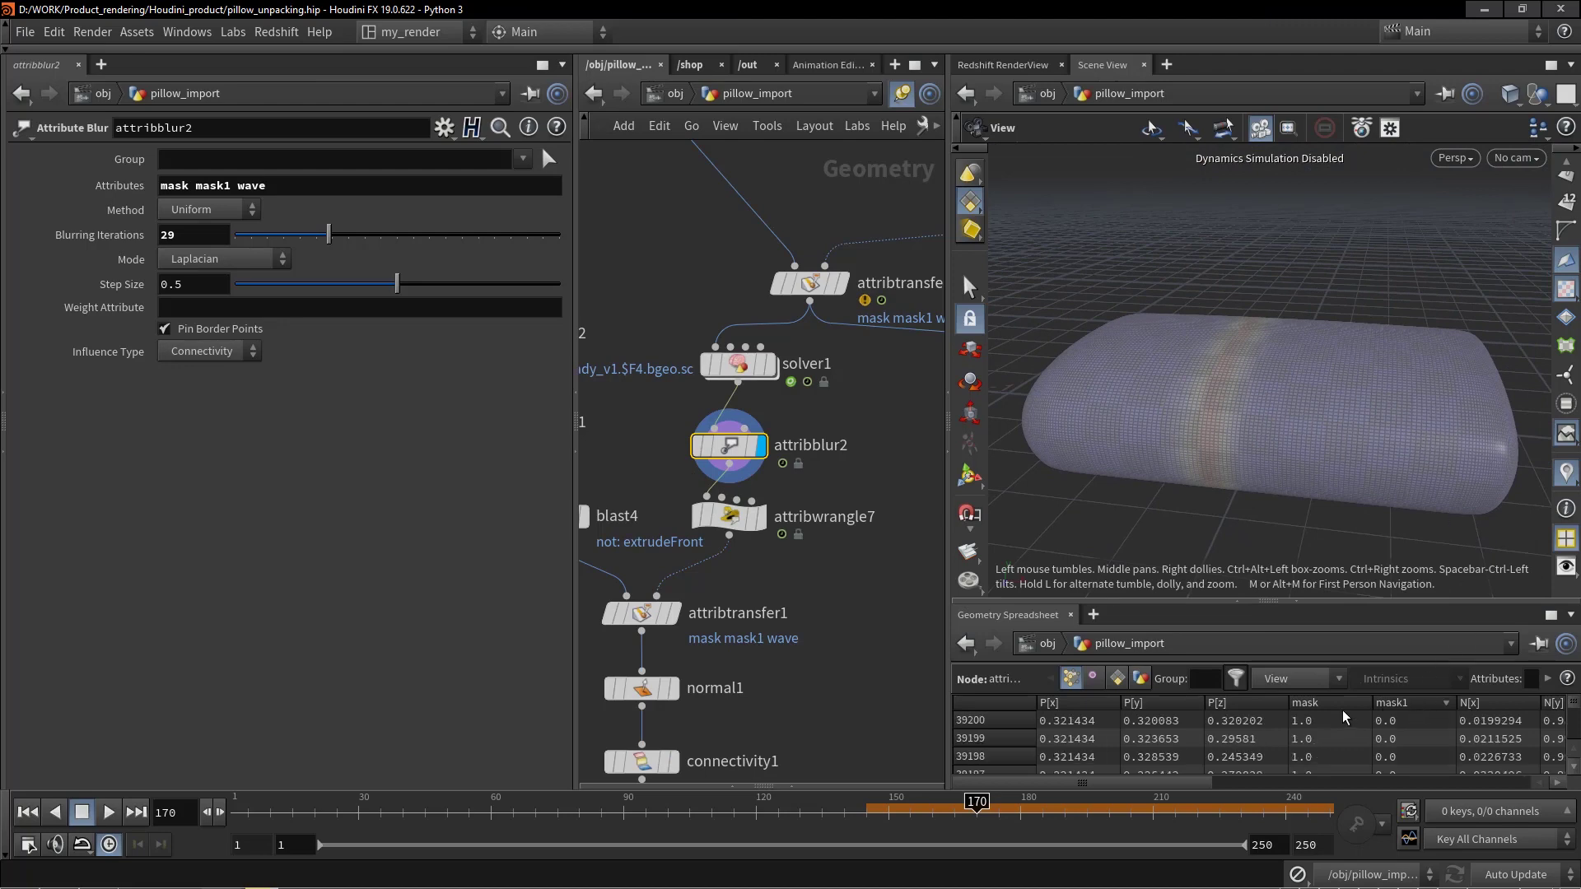
{"action": "left_click_drag", "start_coordinate": [1185, 786], "coordinate": [1539, 765]}
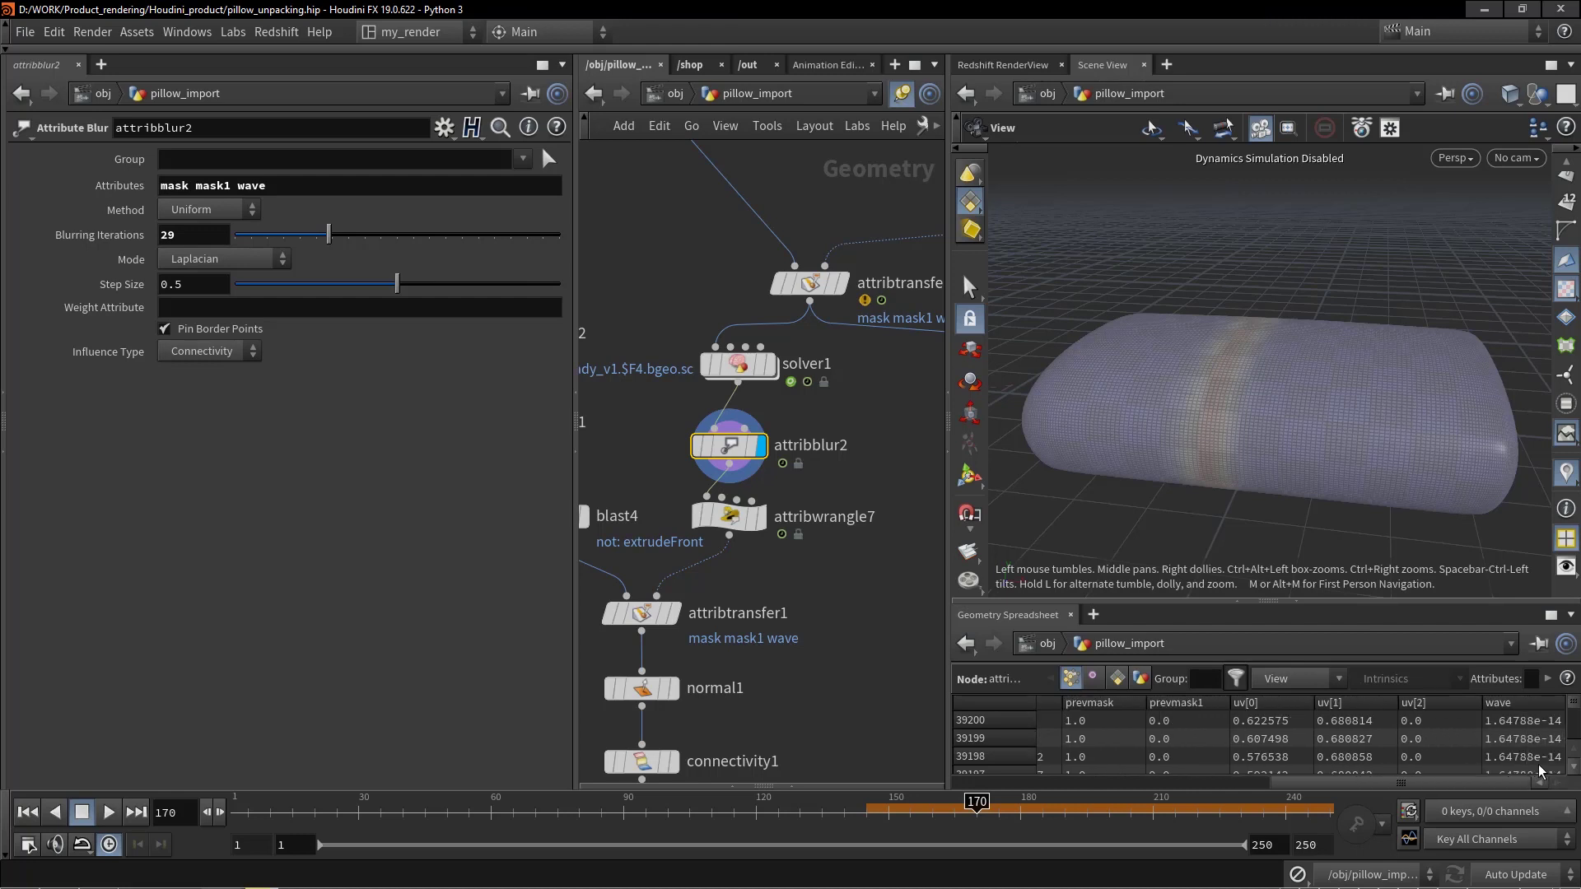
{"action": "left_click", "coordinate": [1537, 708]}
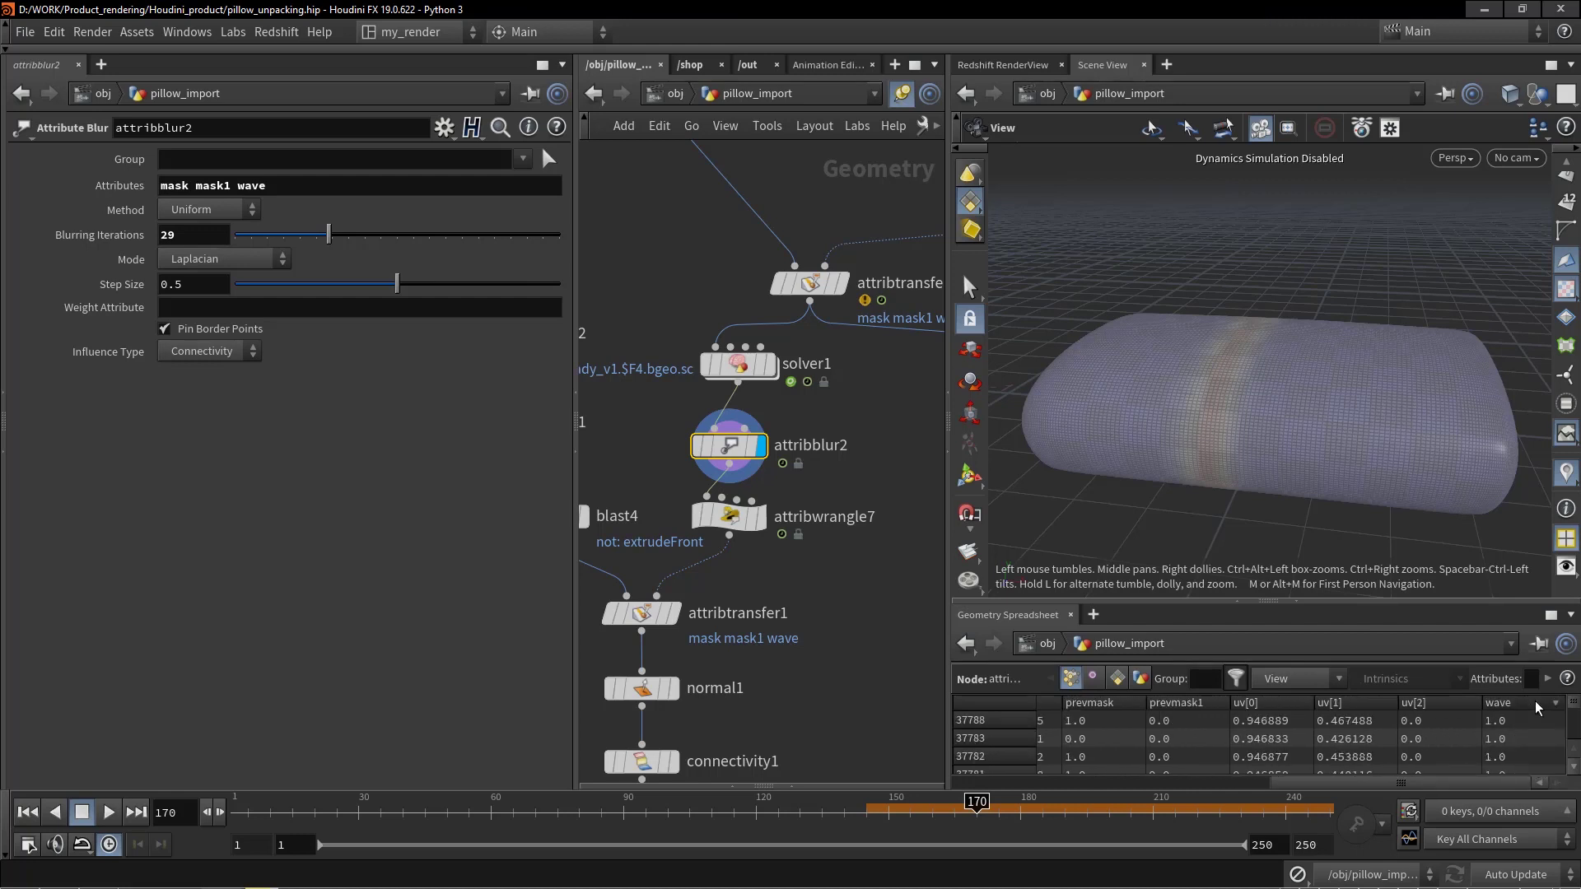
{"action": "left_click", "coordinate": [757, 516]}
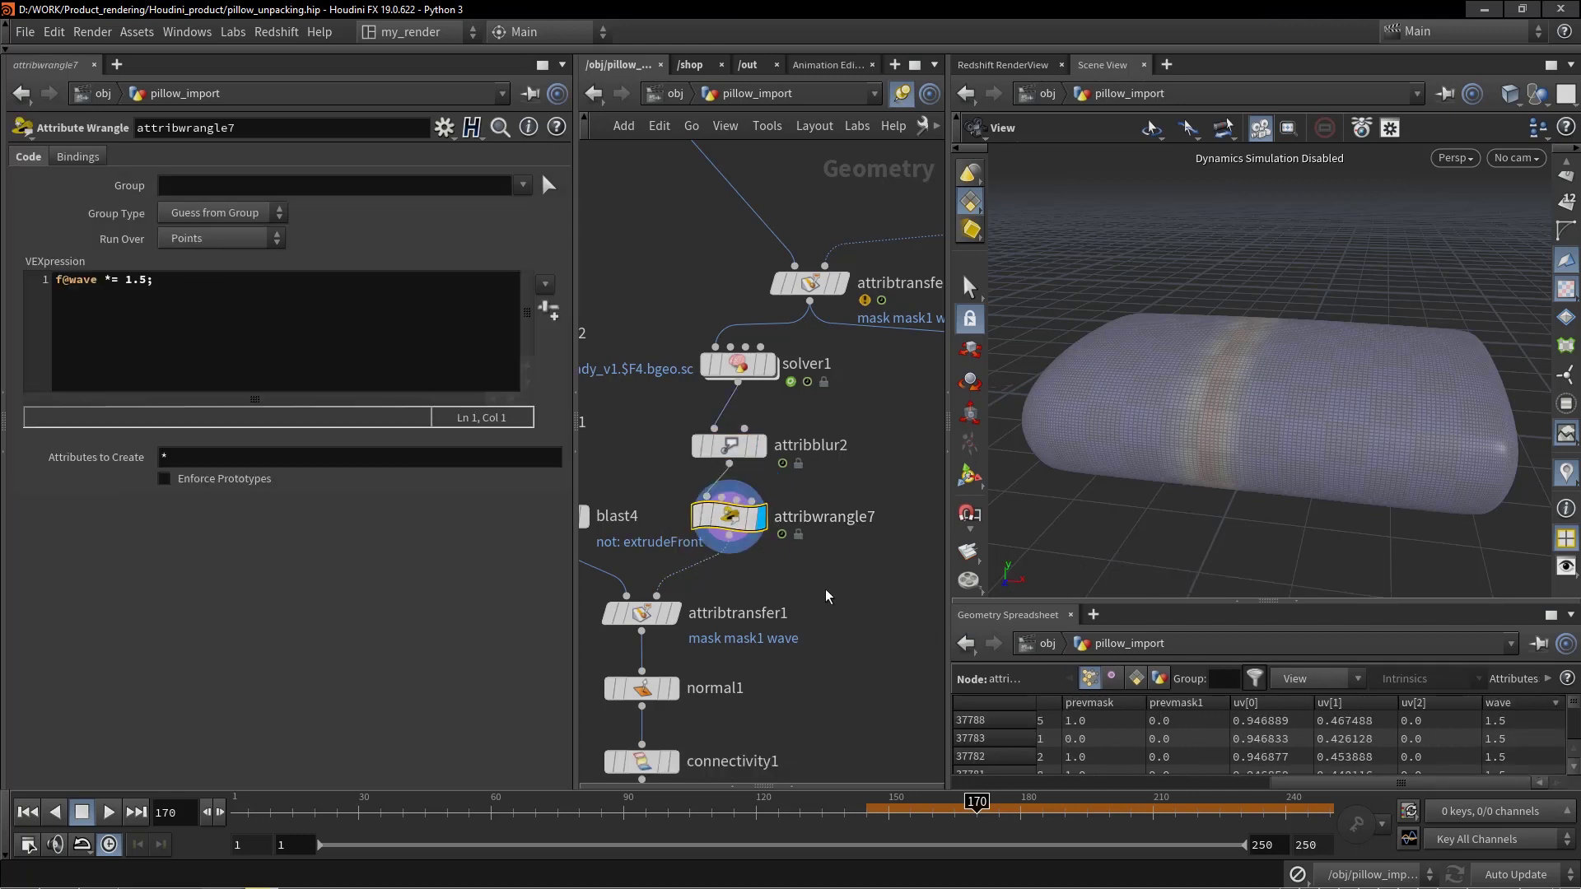
- Display timeshift1 and examine the frozen hexagon-patterned pillow with the FleX lettering up close
{"action": "middle_click_drag", "start_coordinate": [863, 611], "coordinate": [917, 463]}
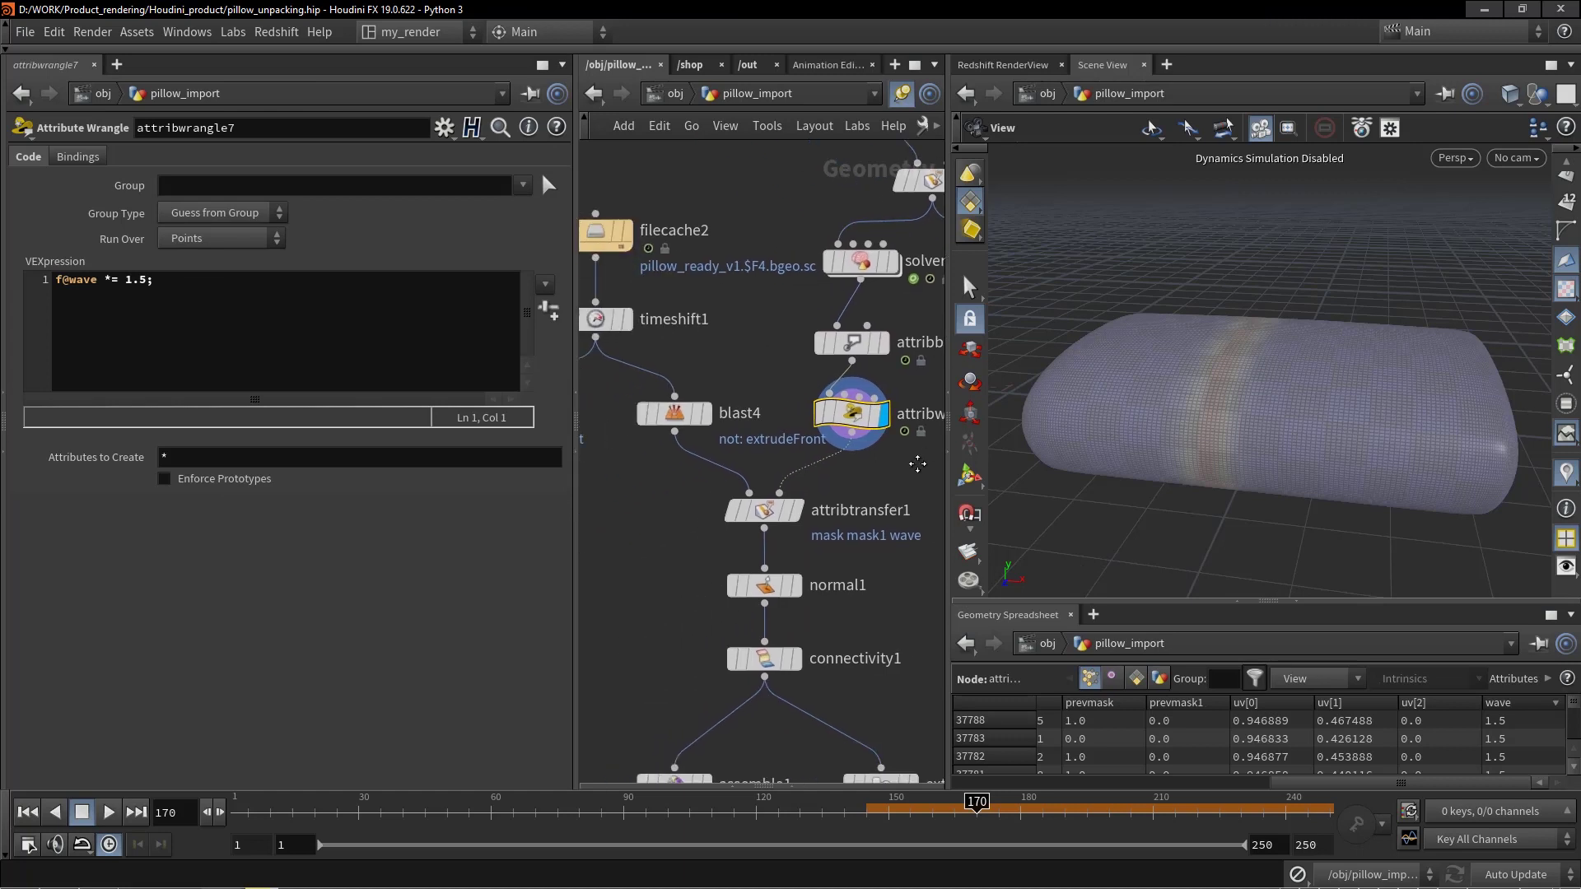
{"action": "scroll", "coordinate": [917, 463], "scroll_direction": "down", "scroll_amount": 3}
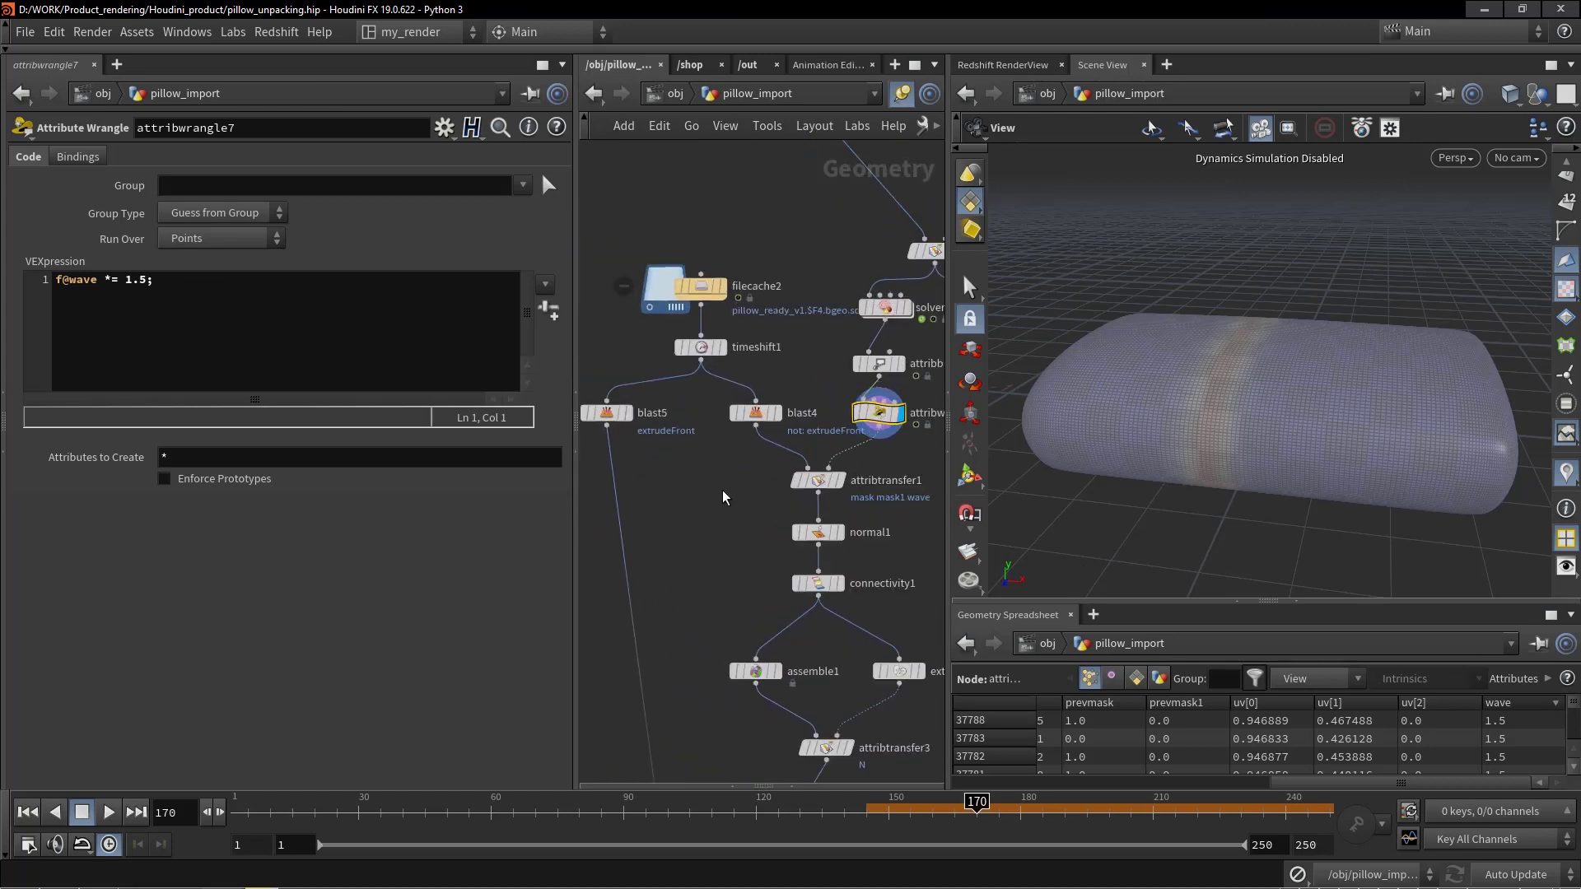
{"action": "middle_click_drag", "start_coordinate": [717, 491], "coordinate": [725, 517]}
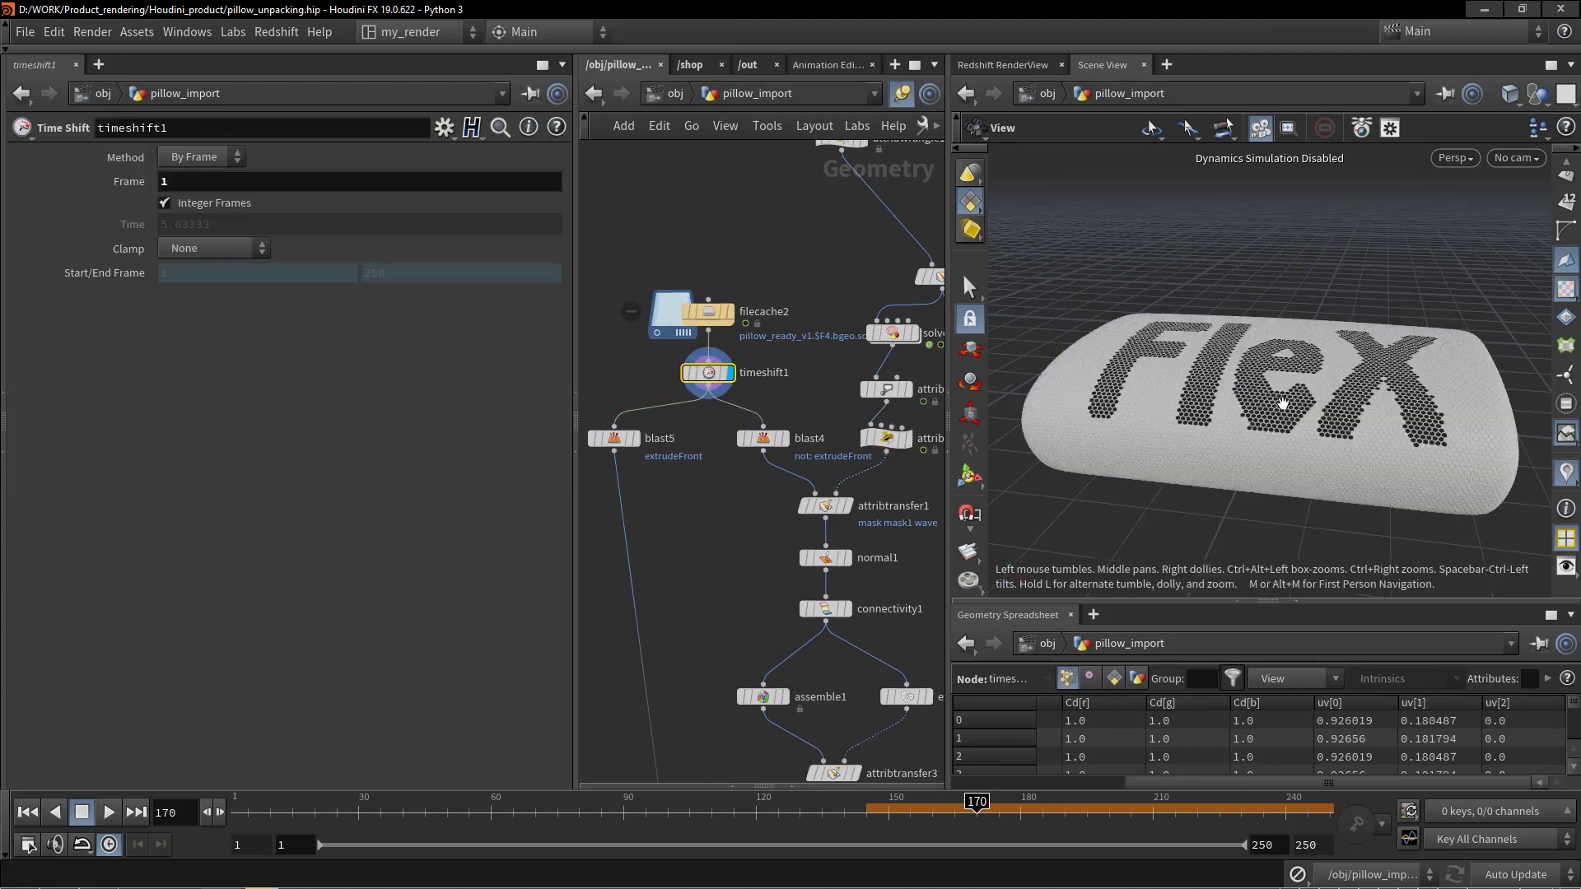
{"action": "left_click_drag", "start_coordinate": [1404, 385], "coordinate": [1367, 381]}
{"action": "middle_click_drag", "start_coordinate": [1367, 382], "coordinate": [1182, 384]}
{"action": "right_click_drag", "start_coordinate": [1182, 384], "coordinate": [1258, 405]}
{"action": "left_click_drag", "start_coordinate": [1287, 397], "coordinate": [1304, 408]}
{"action": "mouse_move", "coordinate": [1303, 407]}
{"action": "right_mouse_down"}
{"action": "mouse_move", "coordinate": [1330, 371]}
{"action": "mouse_move", "coordinate": [1294, 388]}
{"action": "right_mouse_up"}
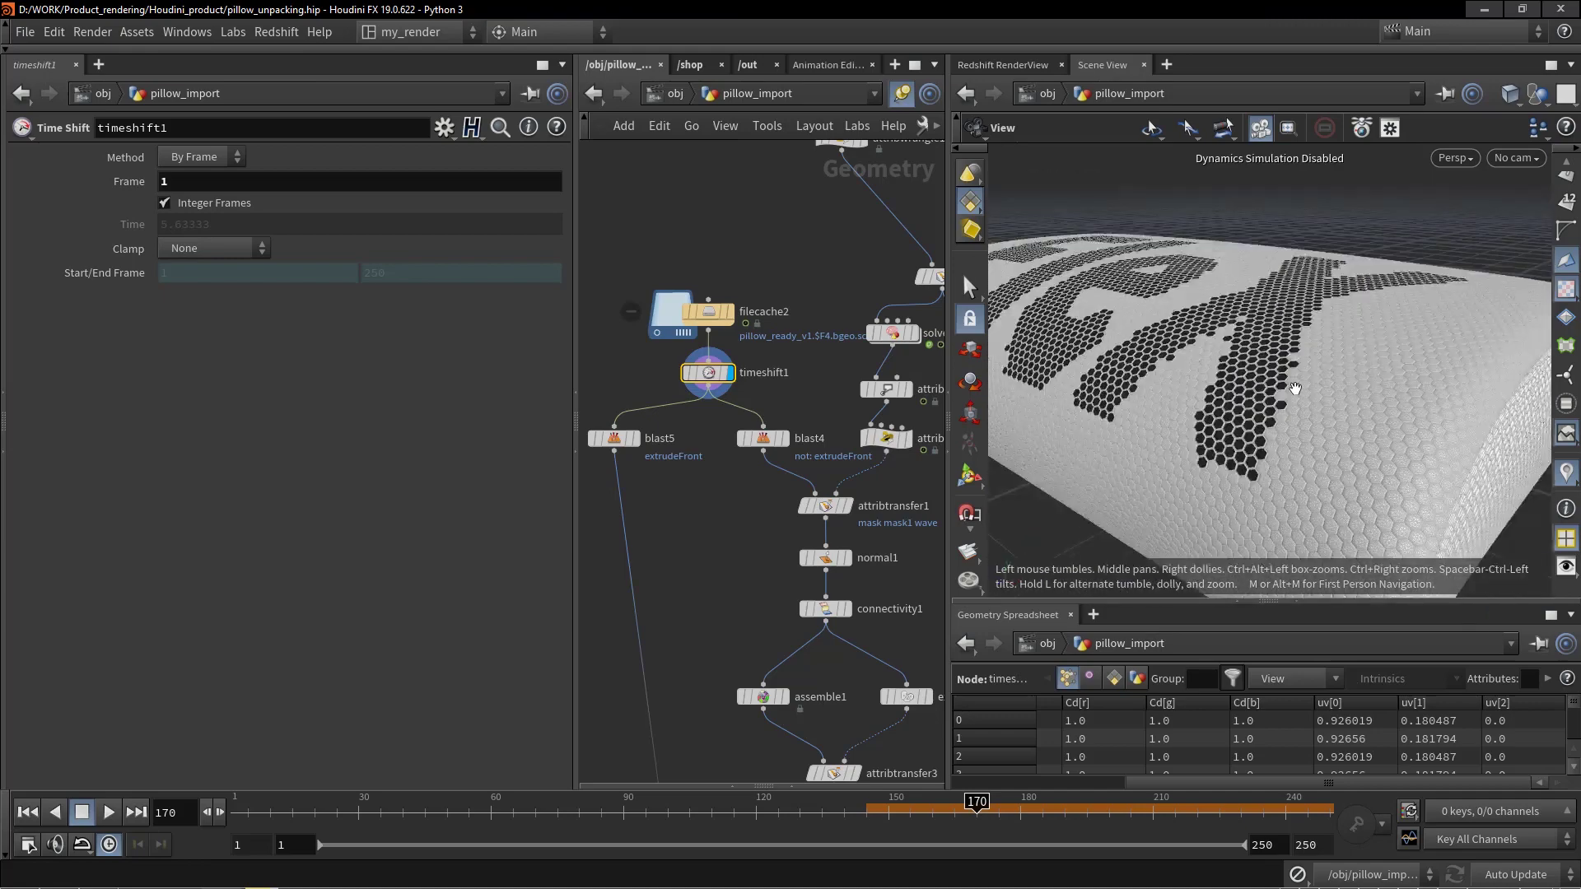
{"action": "left_click_drag", "start_coordinate": [1351, 429], "coordinate": [1305, 397]}
- View the extrudeFront faces isolated by blast4, then display attribtransfer1 to examine the mask and wave attributes transferred onto them
{"action": "left_click", "coordinate": [780, 438]}
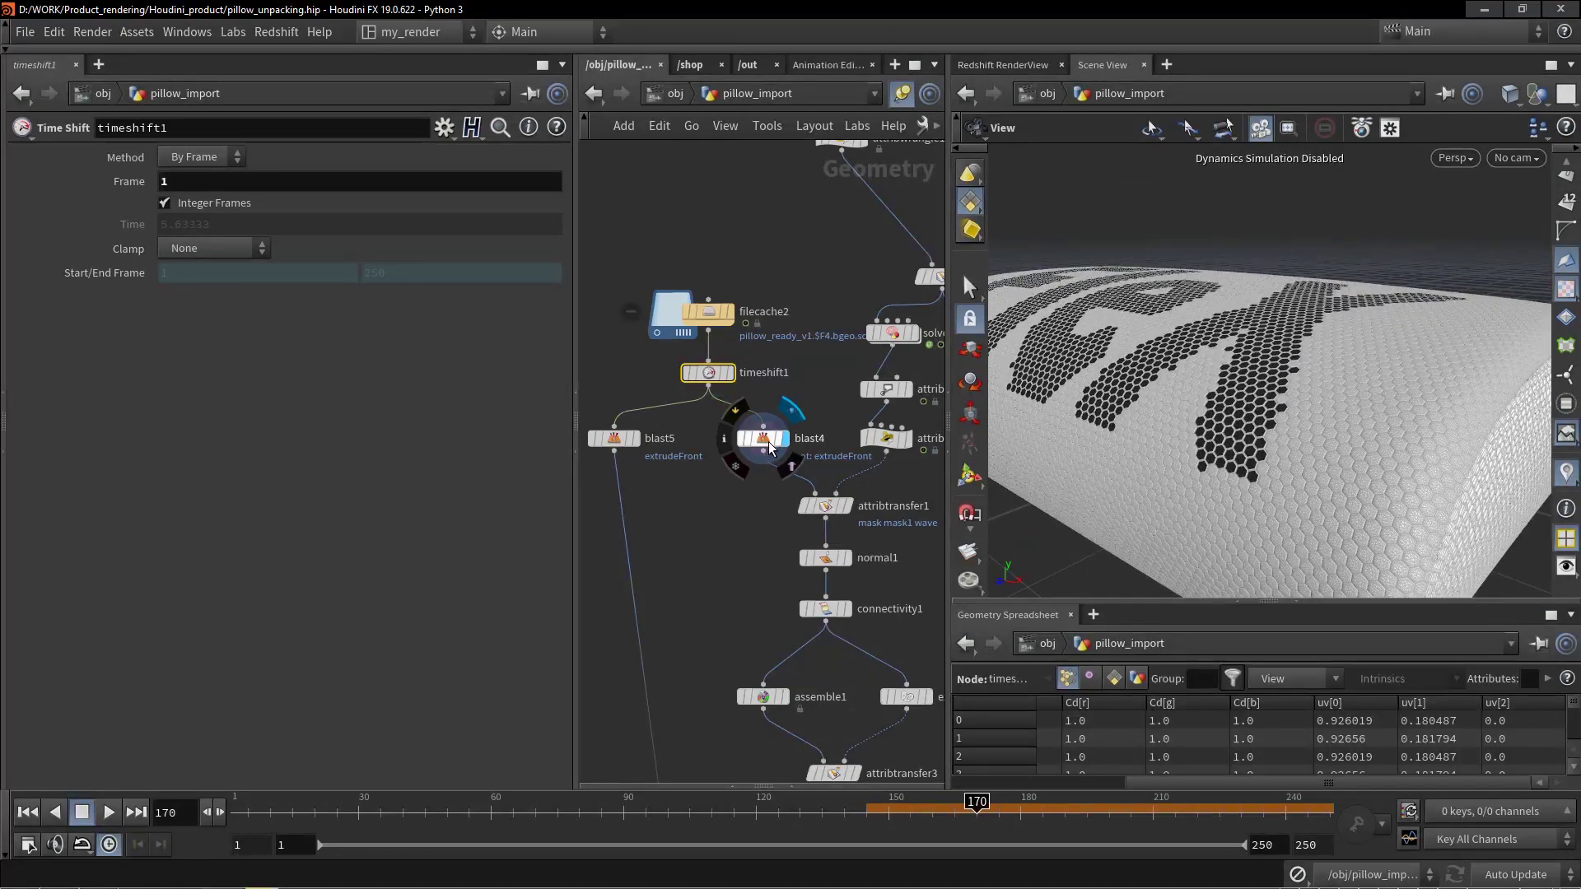
{"action": "middle_click_drag", "start_coordinate": [1221, 338], "coordinate": [1240, 356]}
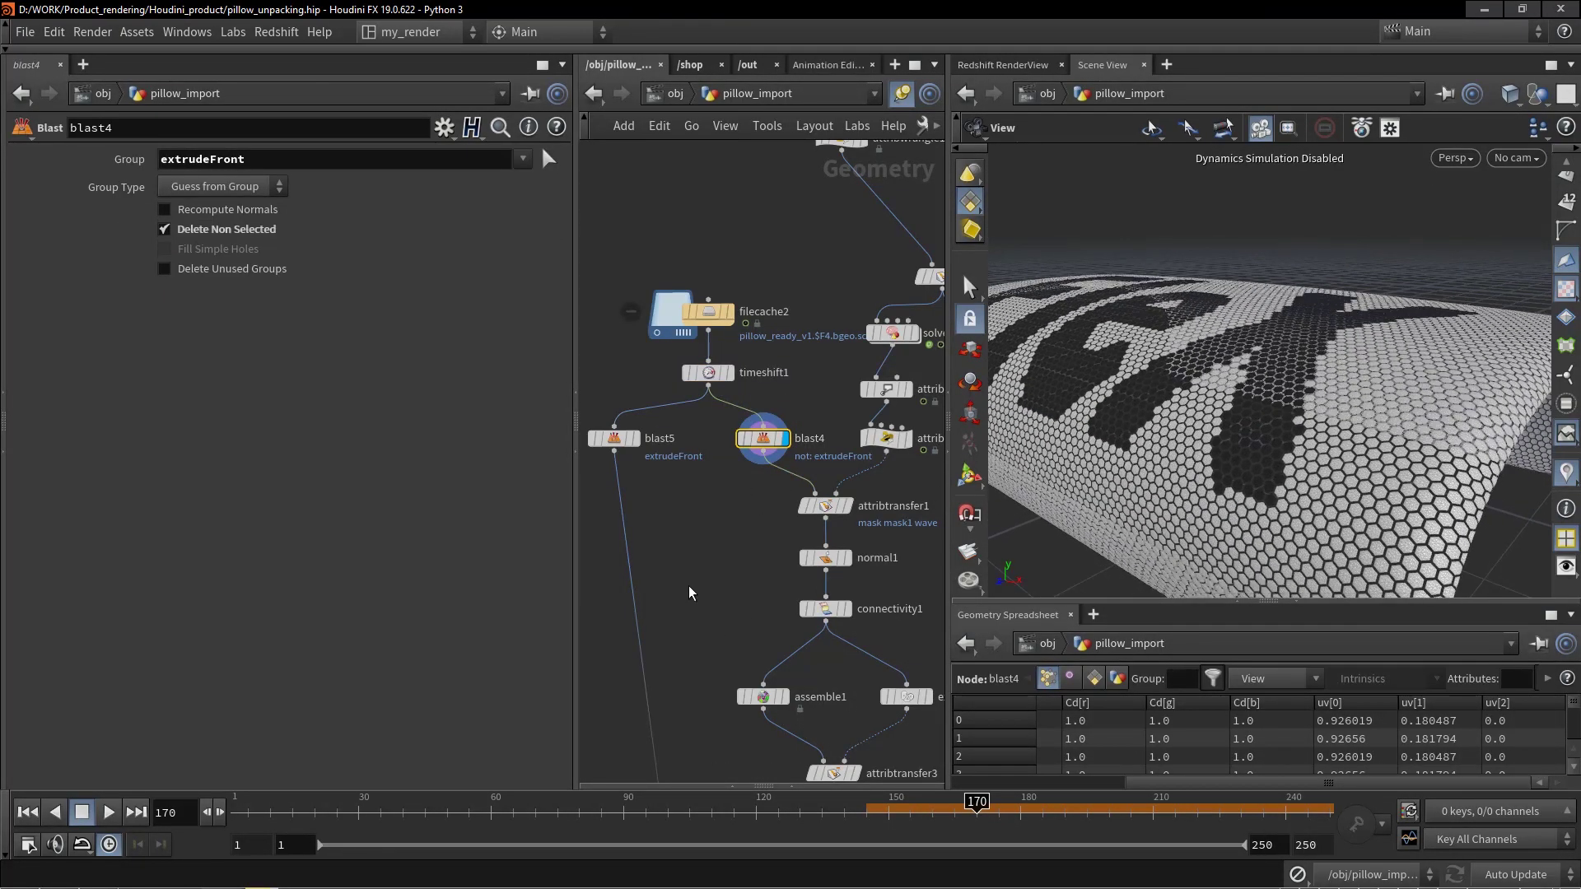
{"action": "middle_click_drag", "start_coordinate": [688, 593], "coordinate": [611, 567]}
{"action": "left_click", "coordinate": [772, 484]}
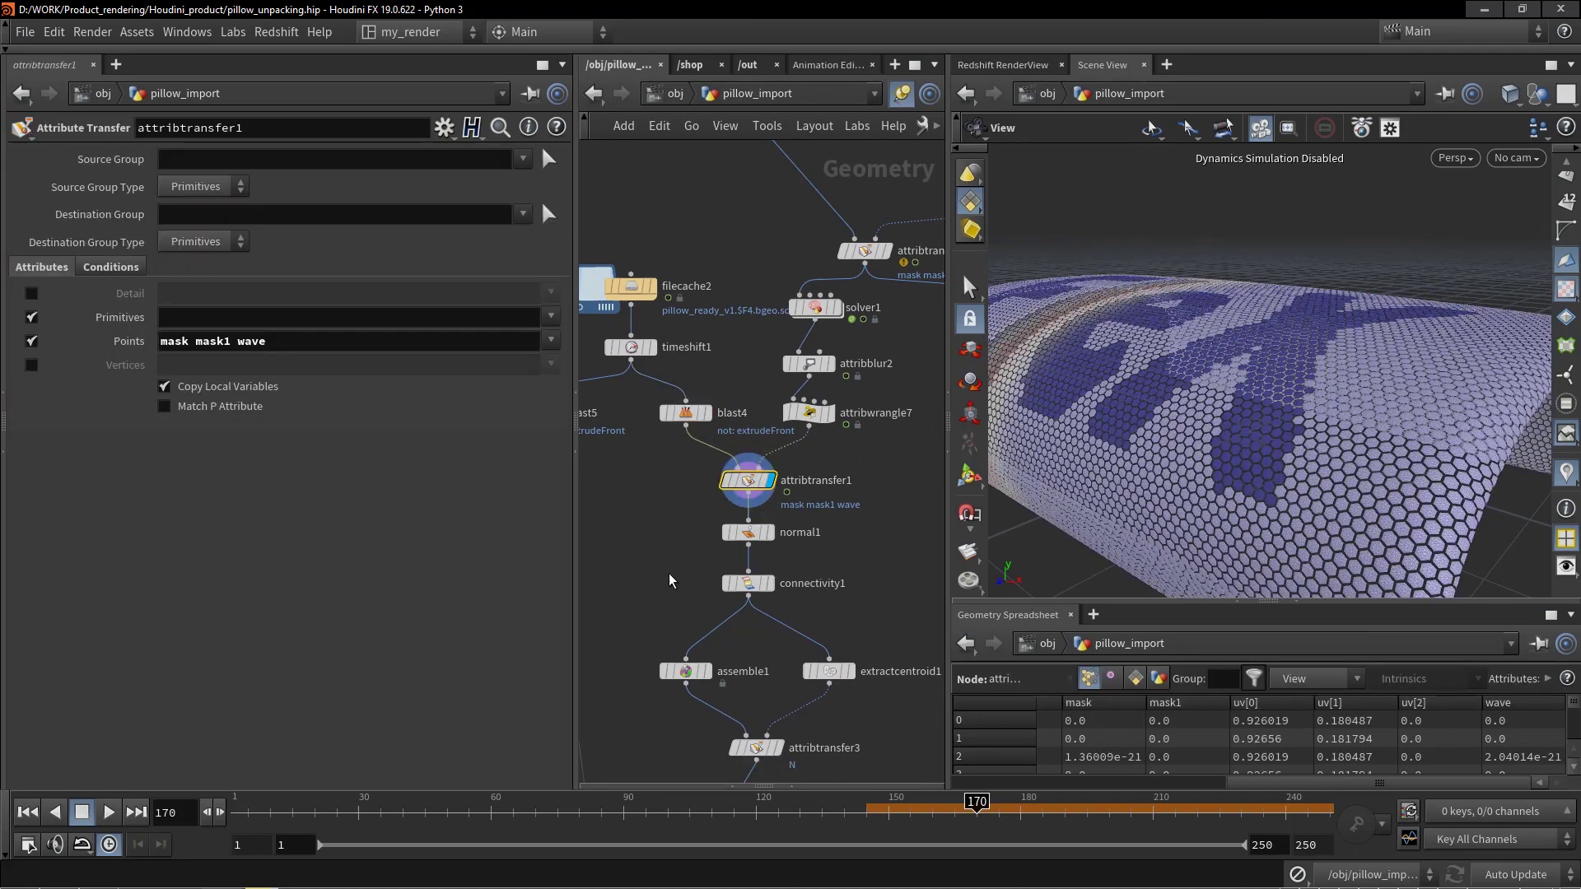
{"action": "scroll", "coordinate": [1140, 356], "scroll_direction": "down", "scroll_amount": 3}
{"action": "scroll", "coordinate": [1140, 356], "scroll_direction": "up", "scroll_amount": 3}
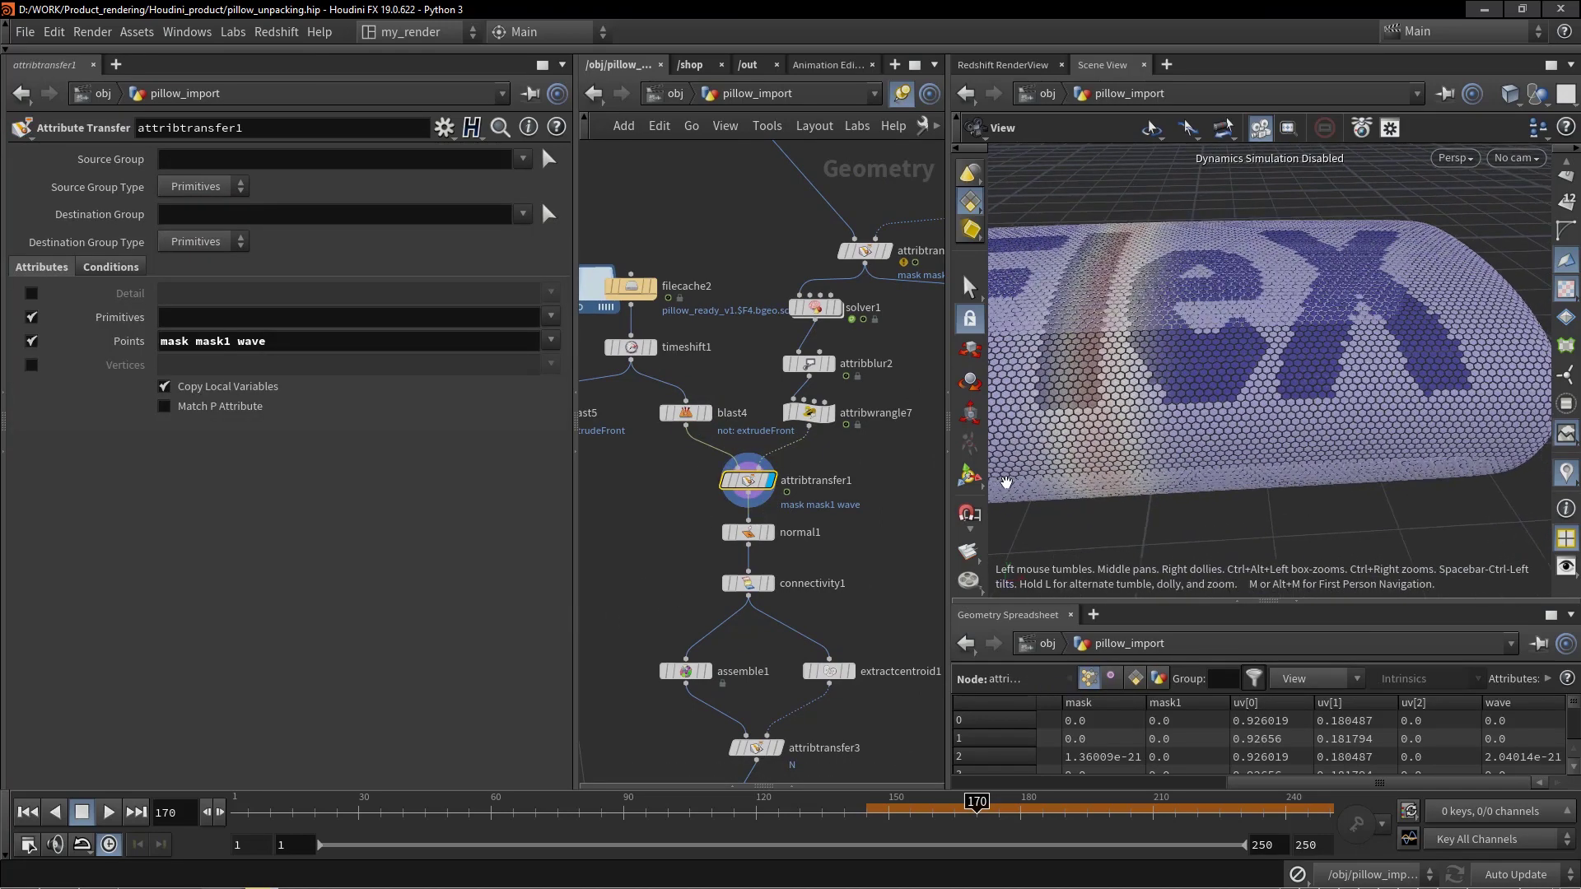
{"action": "scroll", "coordinate": [723, 472], "scroll_direction": "up", "scroll_amount": 4}
- Examine the settings of normal1 and display the connectivity1 node below it
{"action": "left_click", "coordinate": [667, 434]}
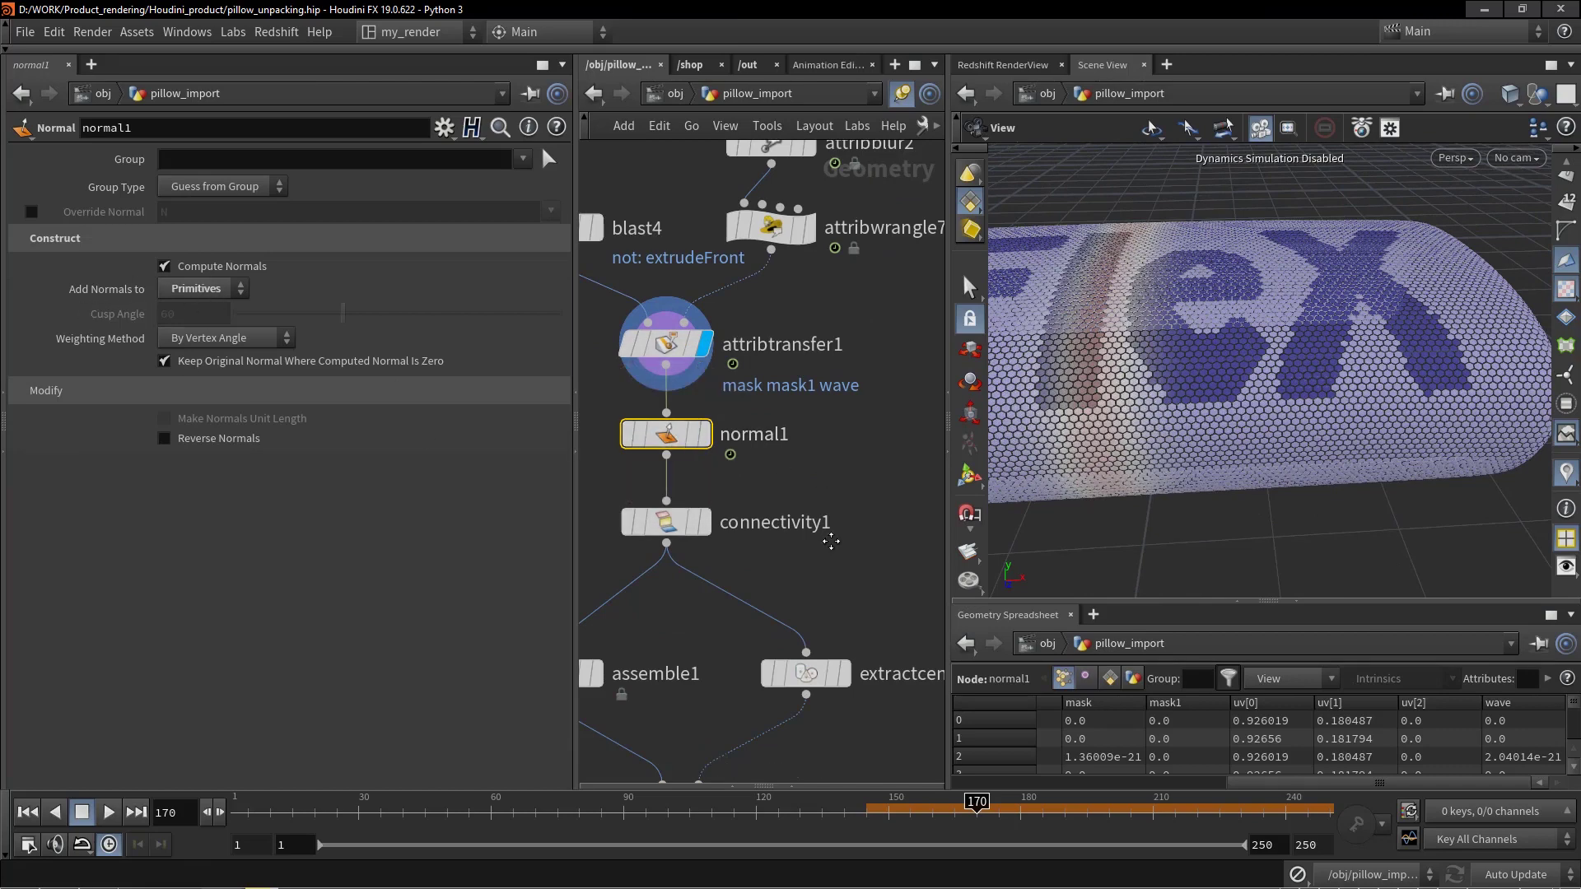
{"action": "middle_click_drag", "start_coordinate": [810, 573], "coordinate": [903, 399]}
{"action": "left_click", "coordinate": [749, 433]}
- Display assemble1 and examine its packed primitive and transfer attribute settings along with the packed hexagon pieces
{"action": "scroll", "coordinate": [846, 374], "scroll_direction": "down", "scroll_amount": 2}
{"action": "left_click", "coordinate": [729, 476]}
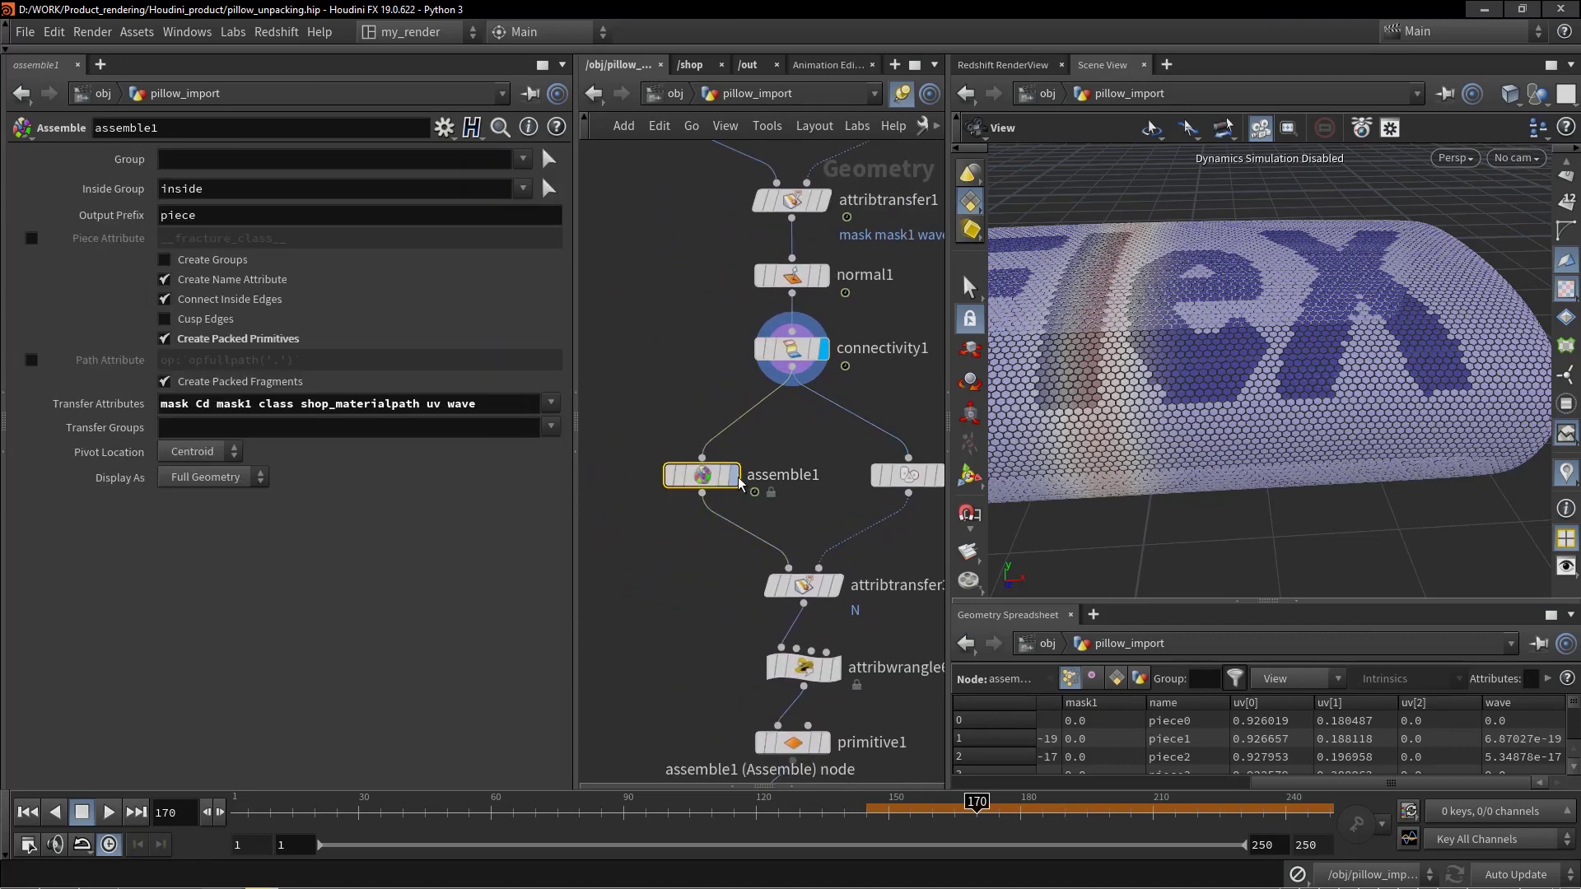
{"action": "left_click", "coordinate": [733, 475]}
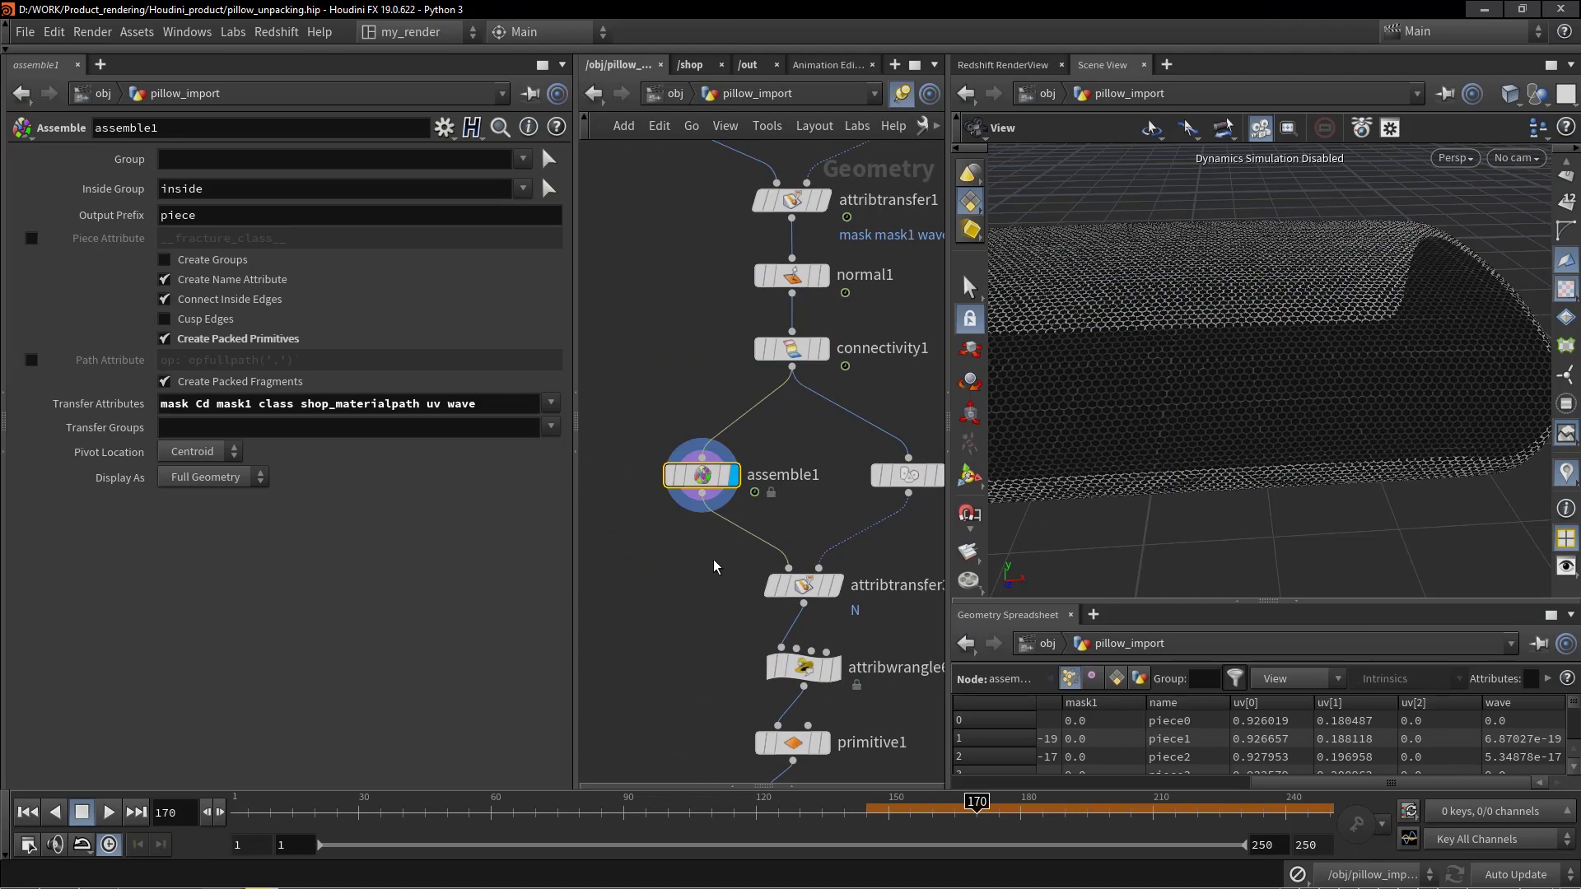
{"action": "left_click_drag", "start_coordinate": [1367, 356], "coordinate": [1242, 339]}
{"action": "scroll", "coordinate": [1335, 355], "scroll_direction": "up", "scroll_amount": 3}
{"action": "scroll", "coordinate": [1334, 355], "scroll_direction": "down", "scroll_amount": 5}
- View the centroid points from extractcentroid1, then display attribtransfer3 to examine the transfer of N onto the assembled pieces
{"action": "middle_click_drag", "start_coordinate": [876, 531], "coordinate": [750, 529]}
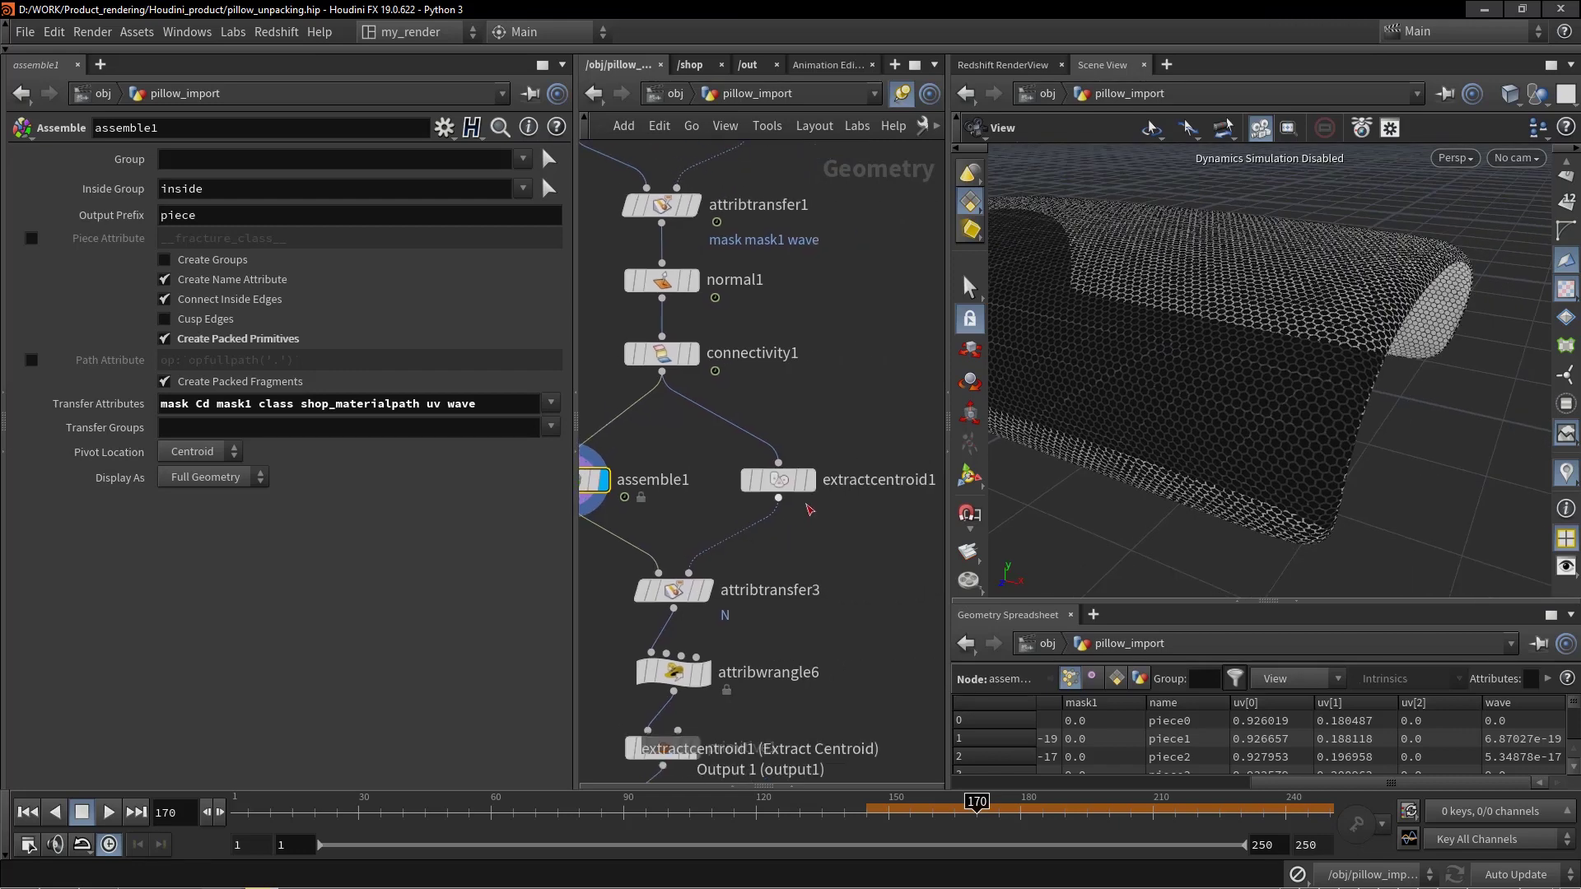
{"action": "left_click", "coordinate": [811, 490]}
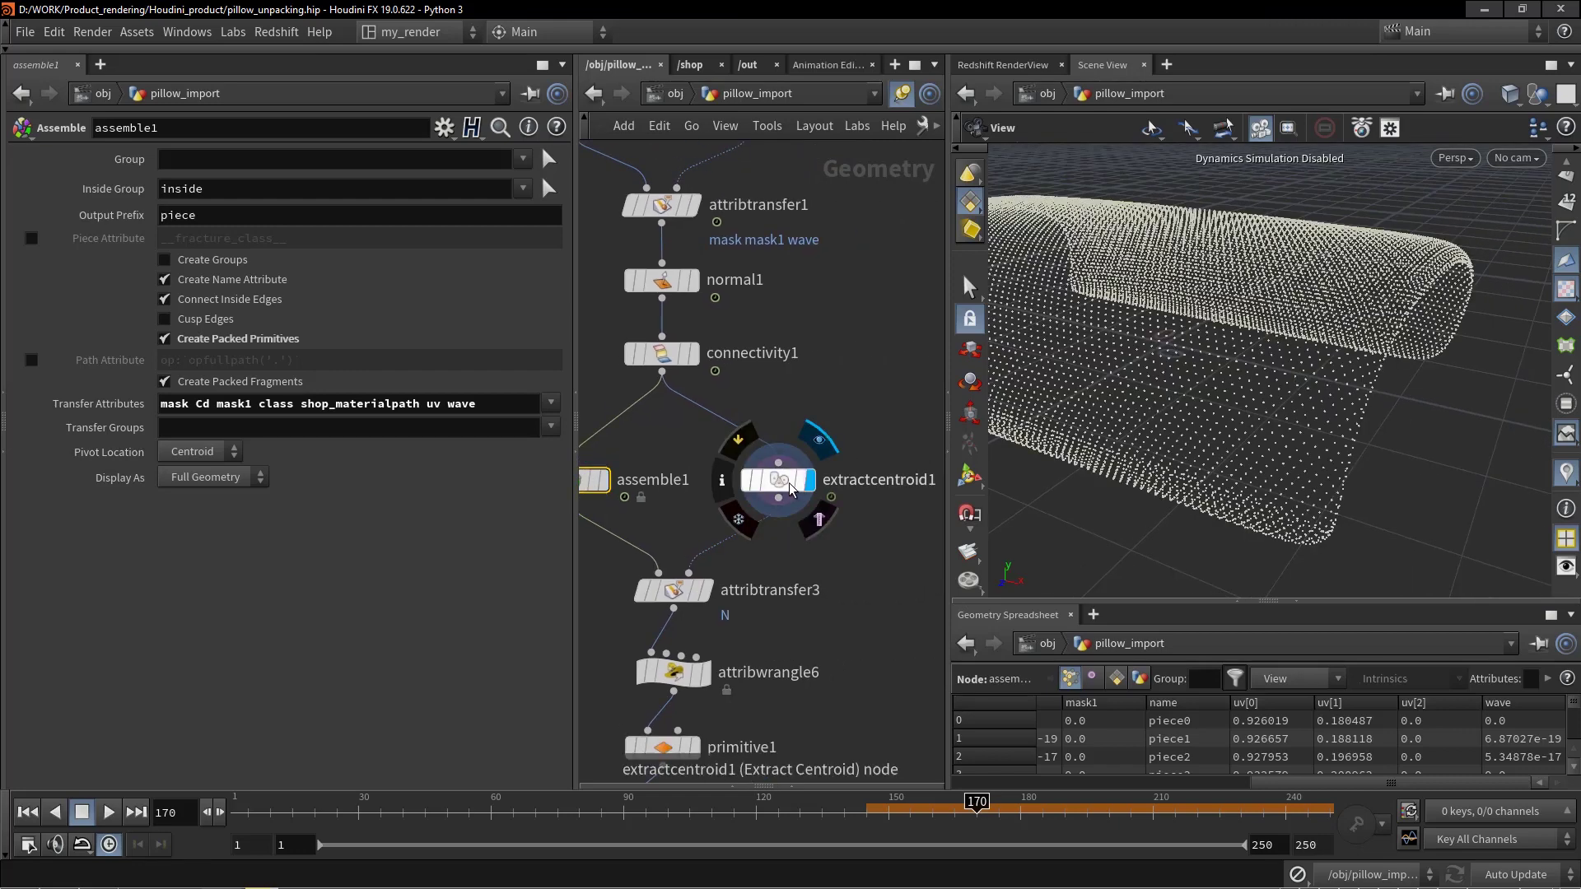
{"action": "middle_click_drag", "start_coordinate": [796, 566], "coordinate": [849, 530]}
{"action": "left_click", "coordinate": [757, 555]}
{"action": "left_click", "coordinate": [734, 560]}
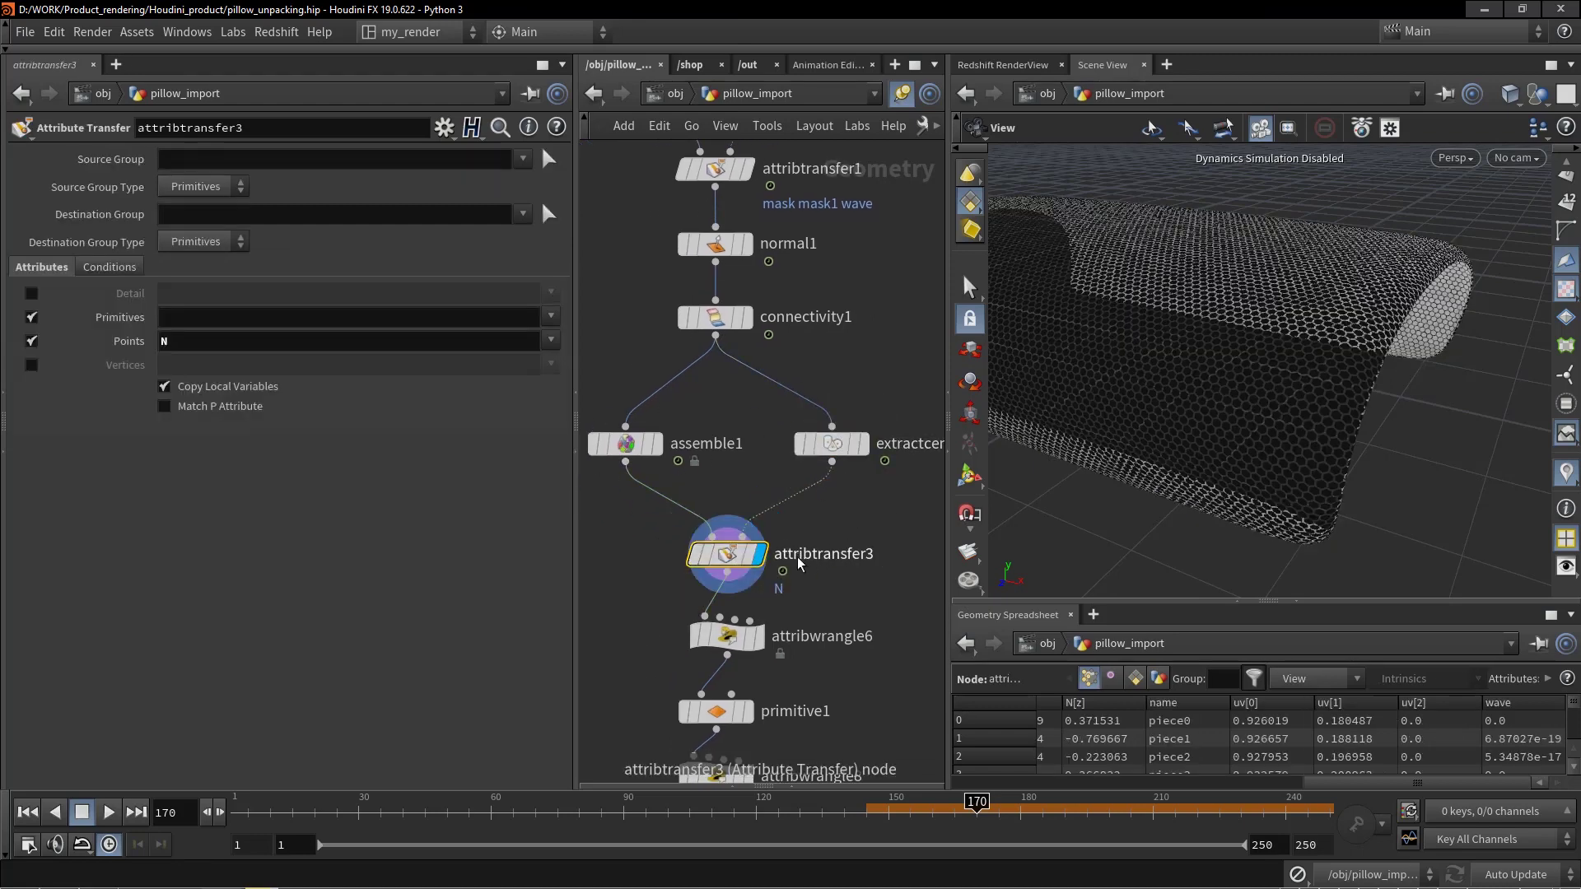
{"action": "middle_click_drag", "start_coordinate": [818, 518], "coordinate": [840, 559]}
{"action": "mouse_move", "coordinate": [632, 482]}
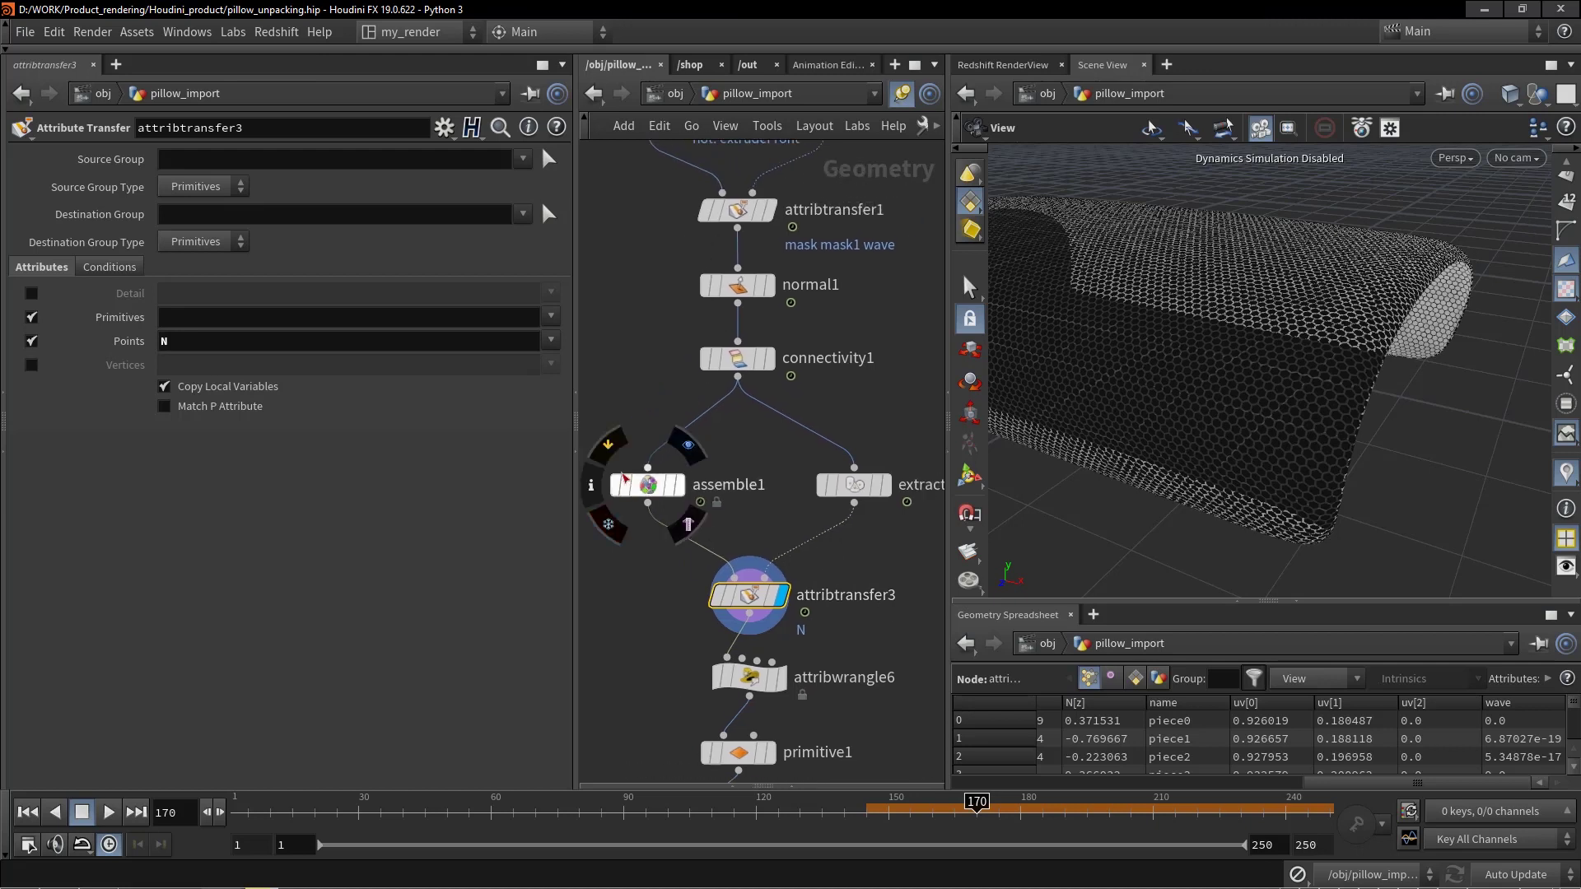
{"action": "middle_click_drag", "start_coordinate": [626, 617], "coordinate": [622, 535]}
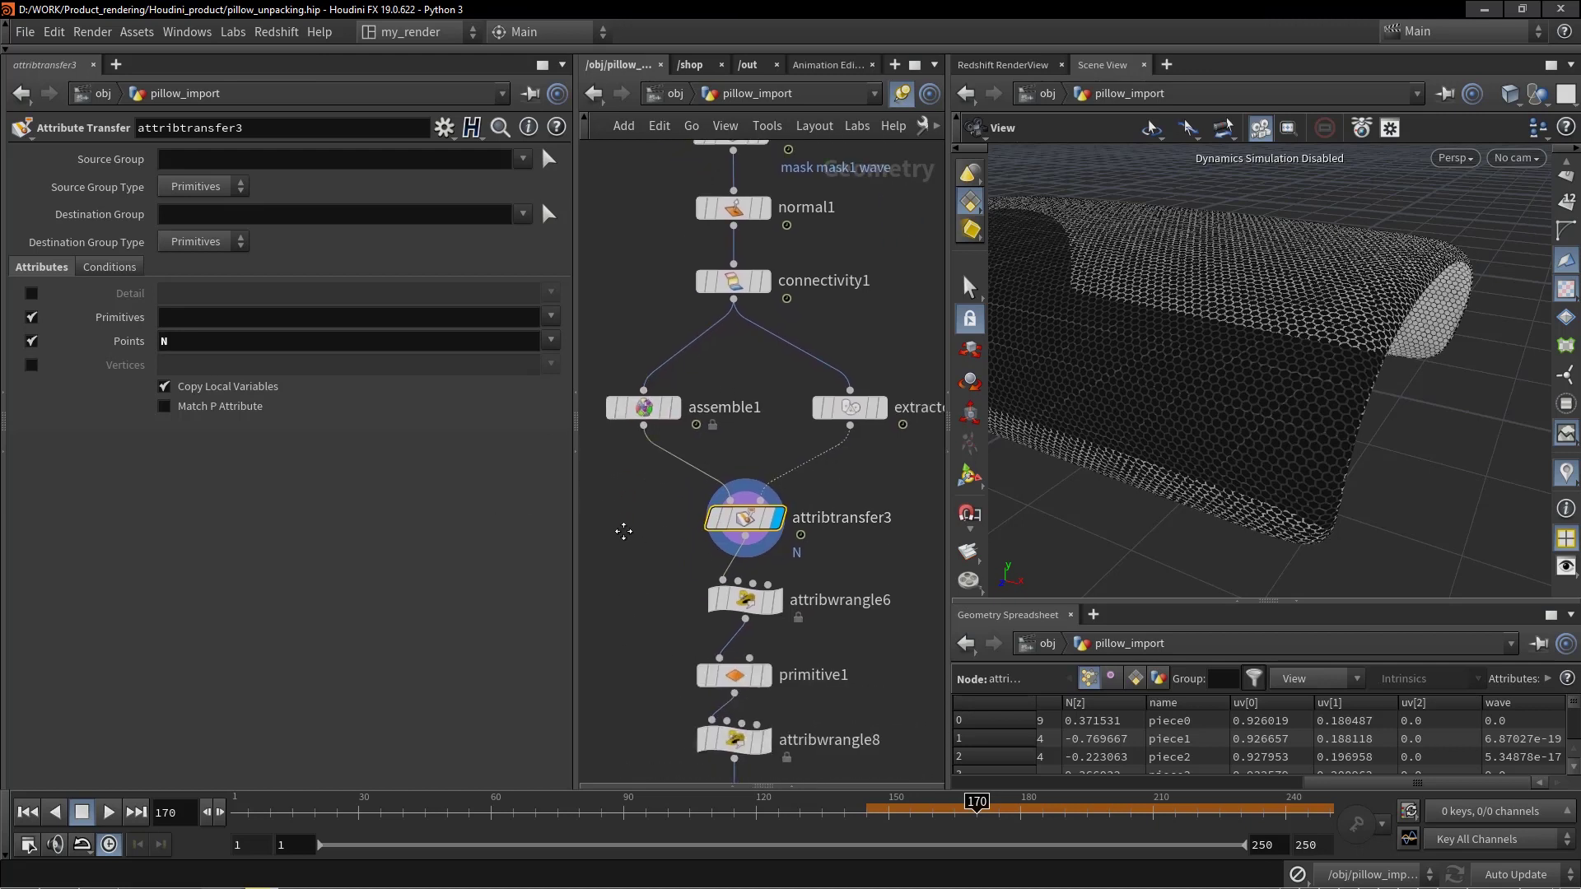
- Display attribwrangle6 and examine its VEX expression that offsets P by N, wave and the pos_mult channel
{"action": "left_click", "coordinate": [745, 599]}
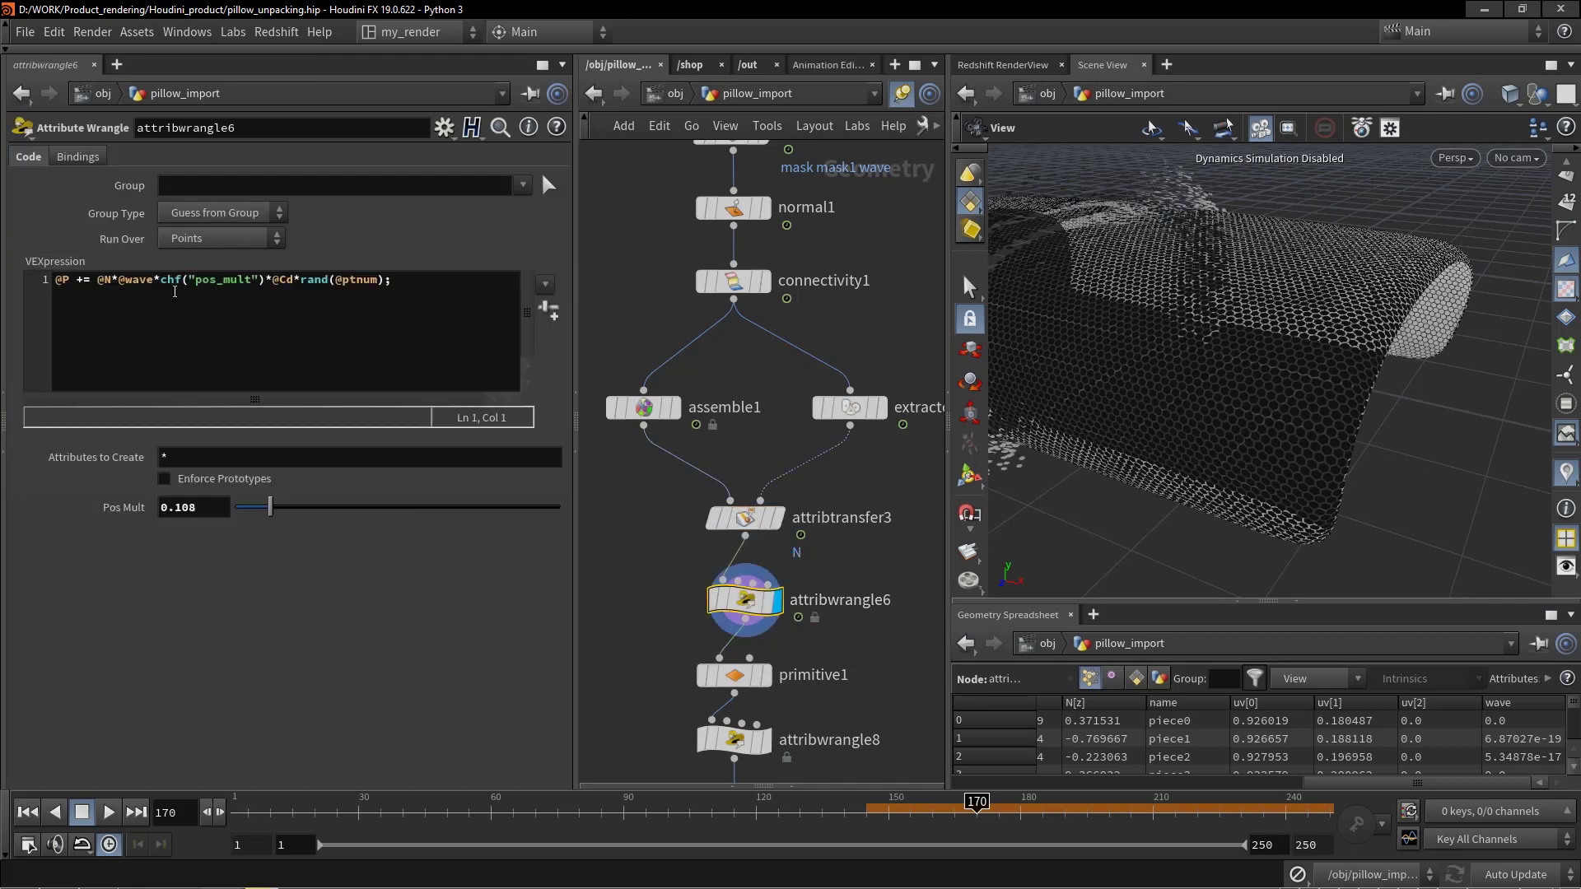
{"action": "left_click", "coordinate": [85, 292]}
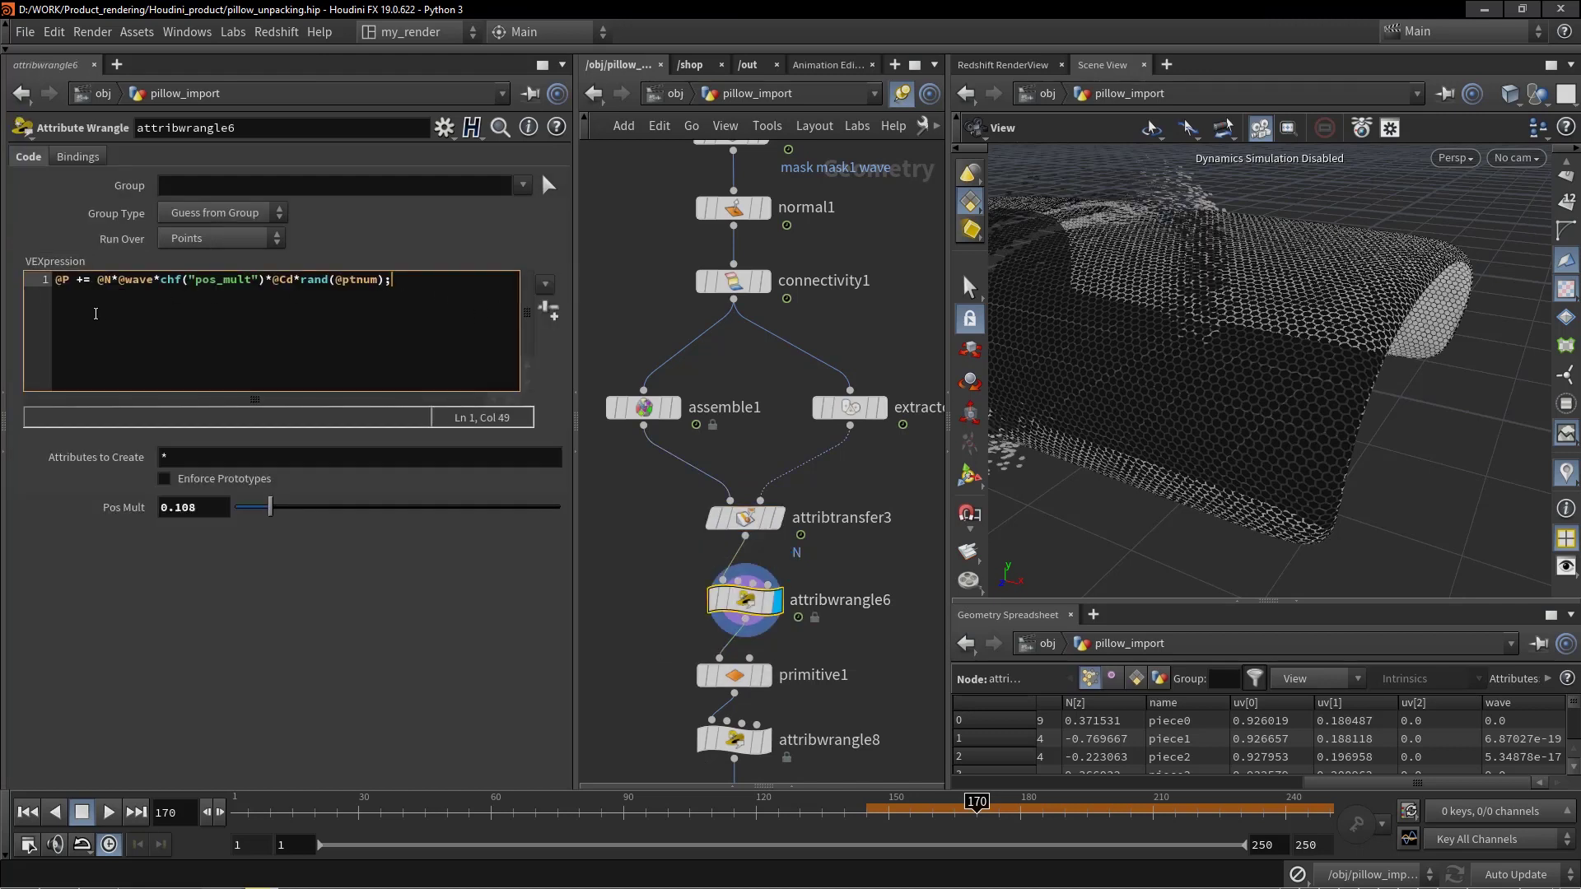
{"action": "left_click", "coordinate": [113, 281]}
{"action": "left_click", "coordinate": [117, 281]}
{"action": "left_click_drag", "start_coordinate": [134, 283], "coordinate": [154, 282]}
{"action": "left_click", "coordinate": [161, 281]}
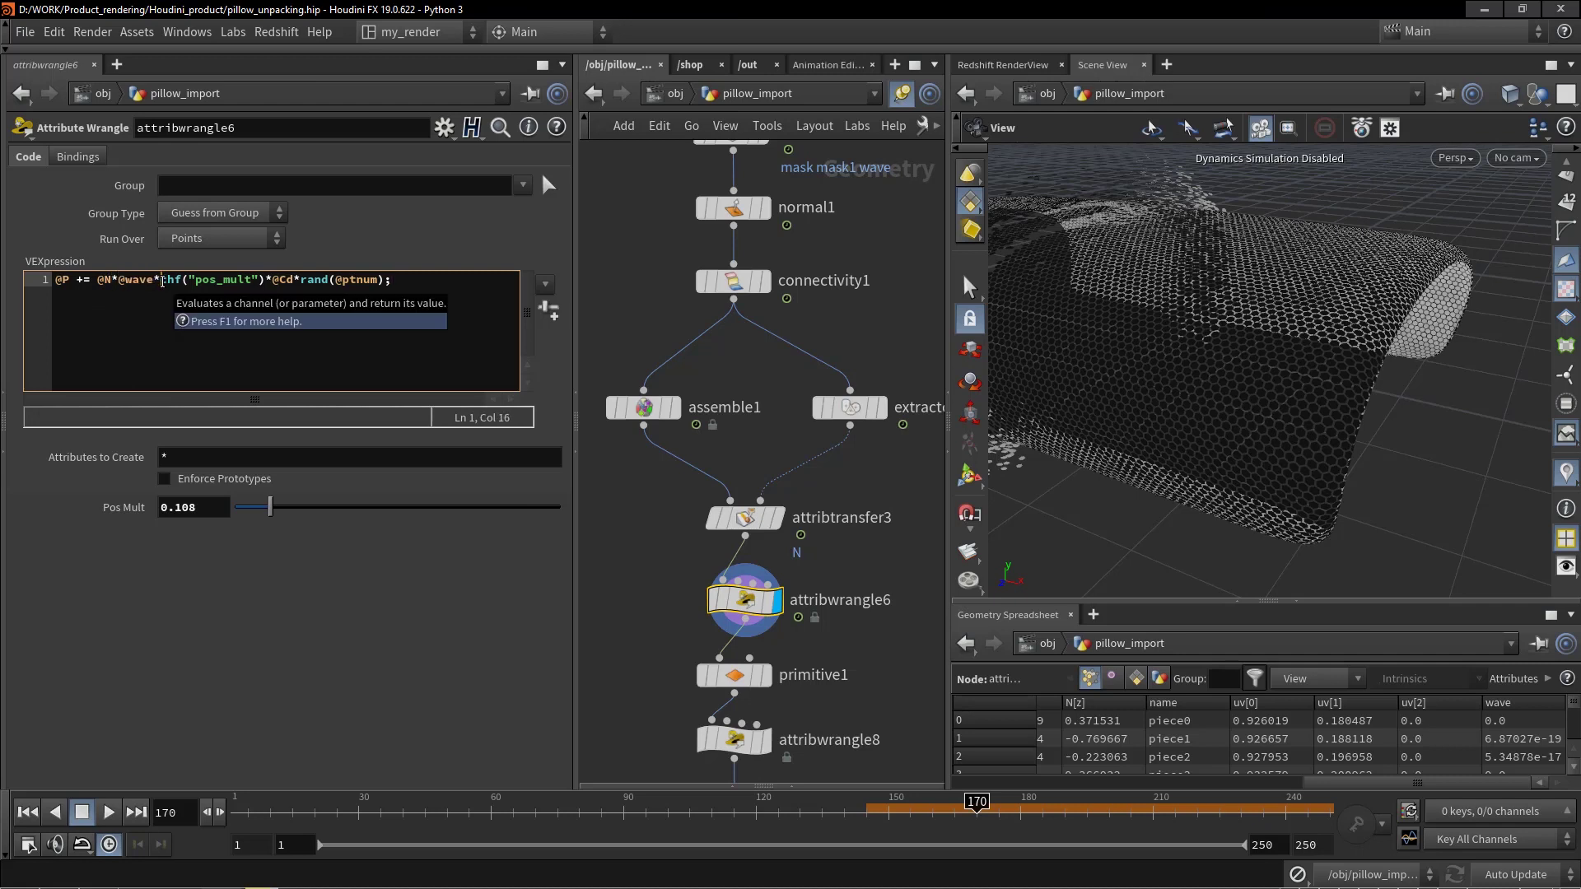
{"action": "left_click", "coordinate": [206, 510]}
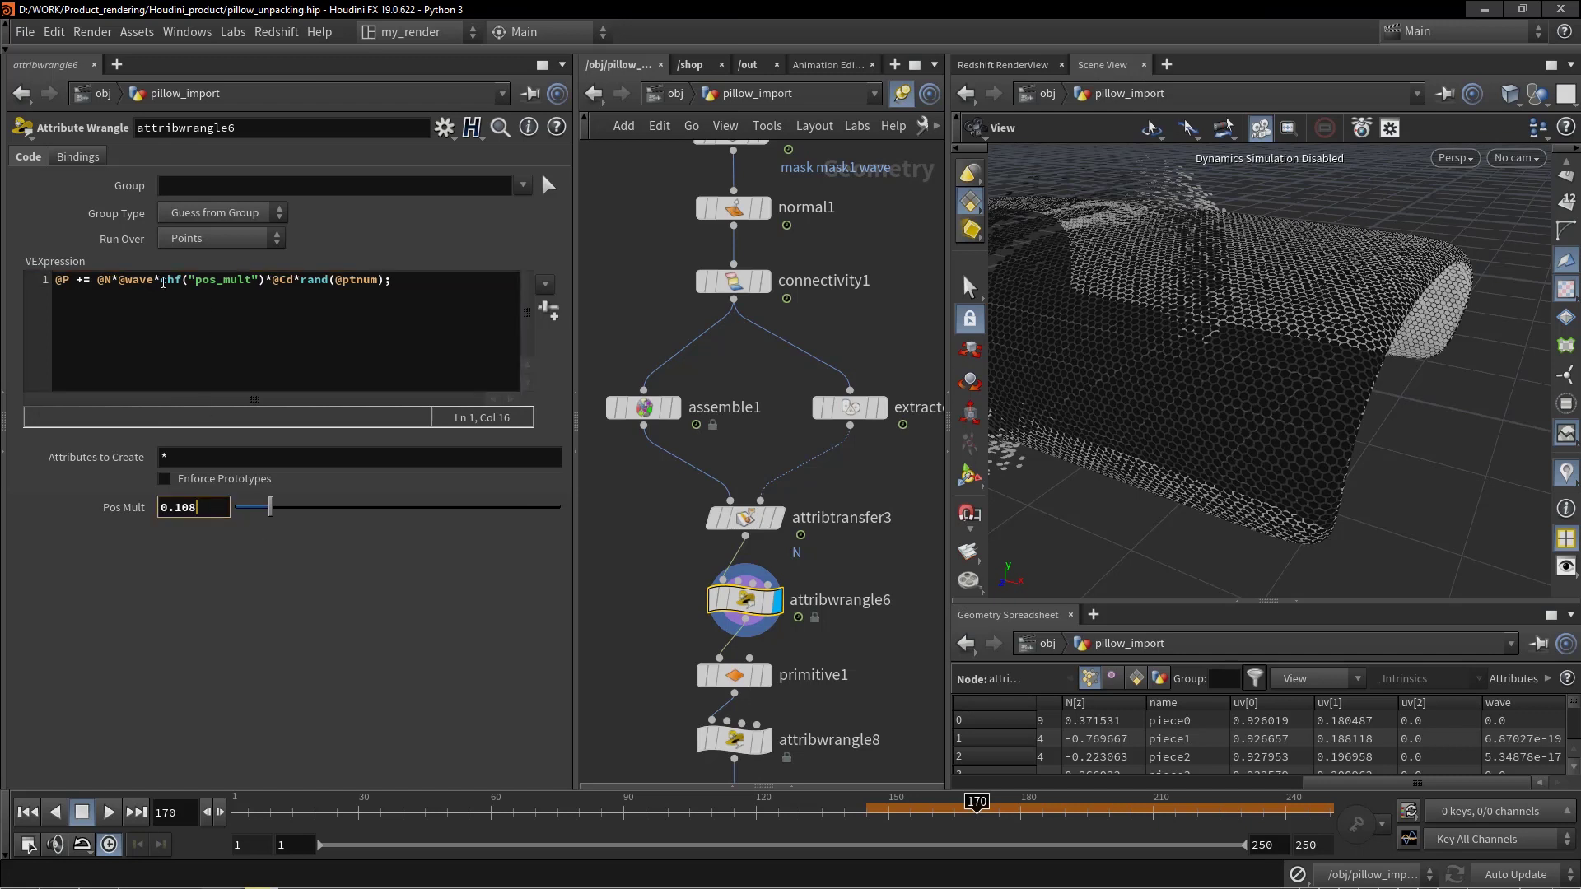
{"action": "left_click_drag", "start_coordinate": [163, 282], "coordinate": [262, 283]}
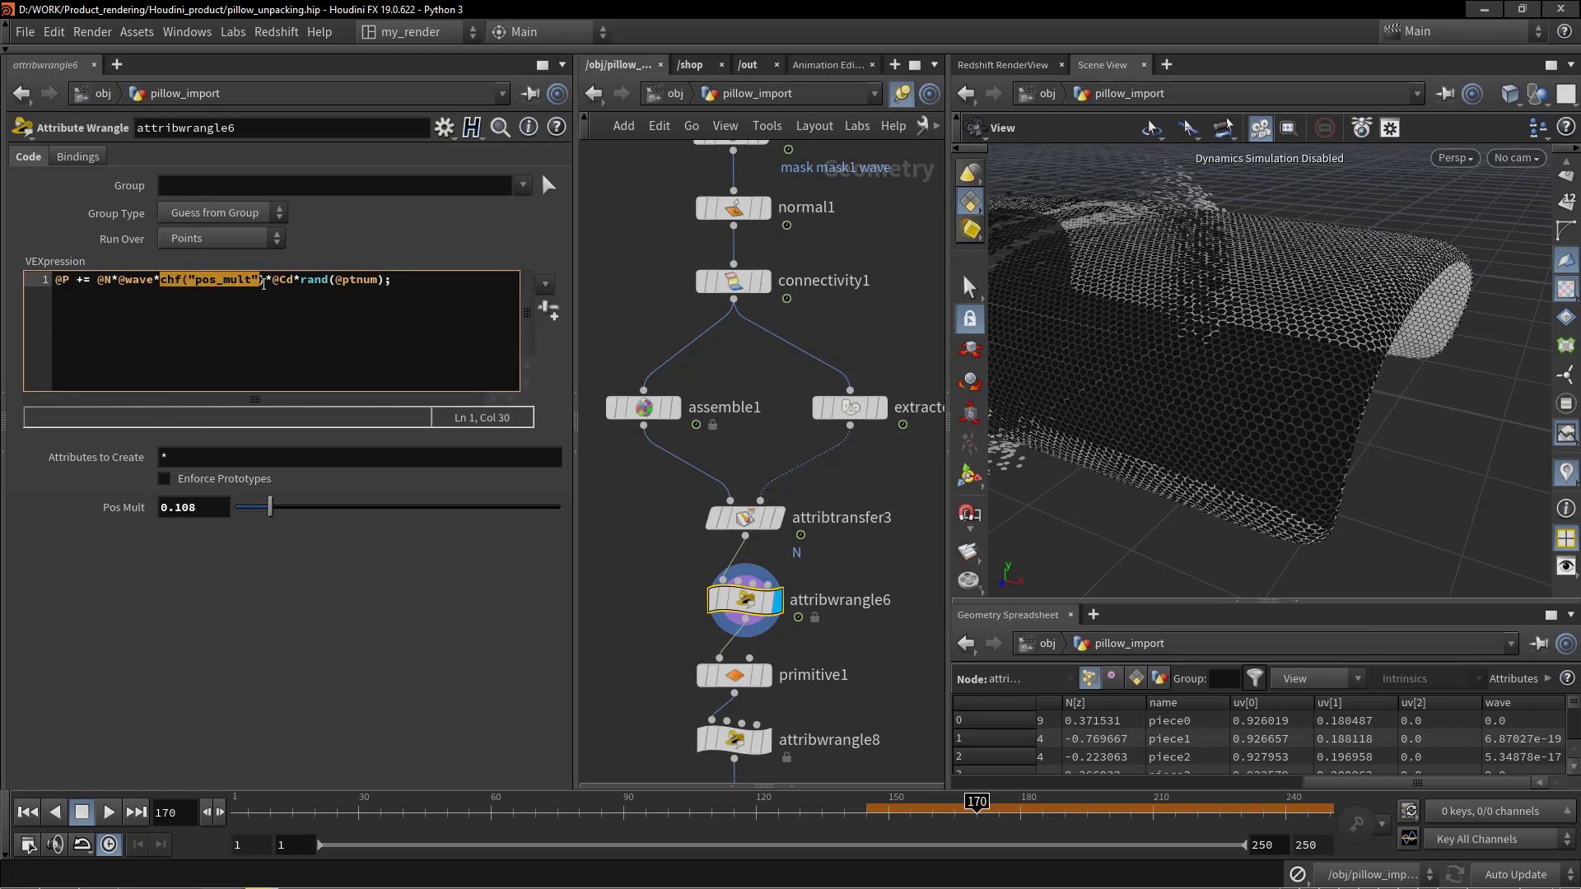
- Set the Pos Mult of attribwrangle6 to 0.119 and inspect the displaced hexagon pieces
{"action": "left_click_drag", "start_coordinate": [270, 511], "coordinate": [273, 516]}
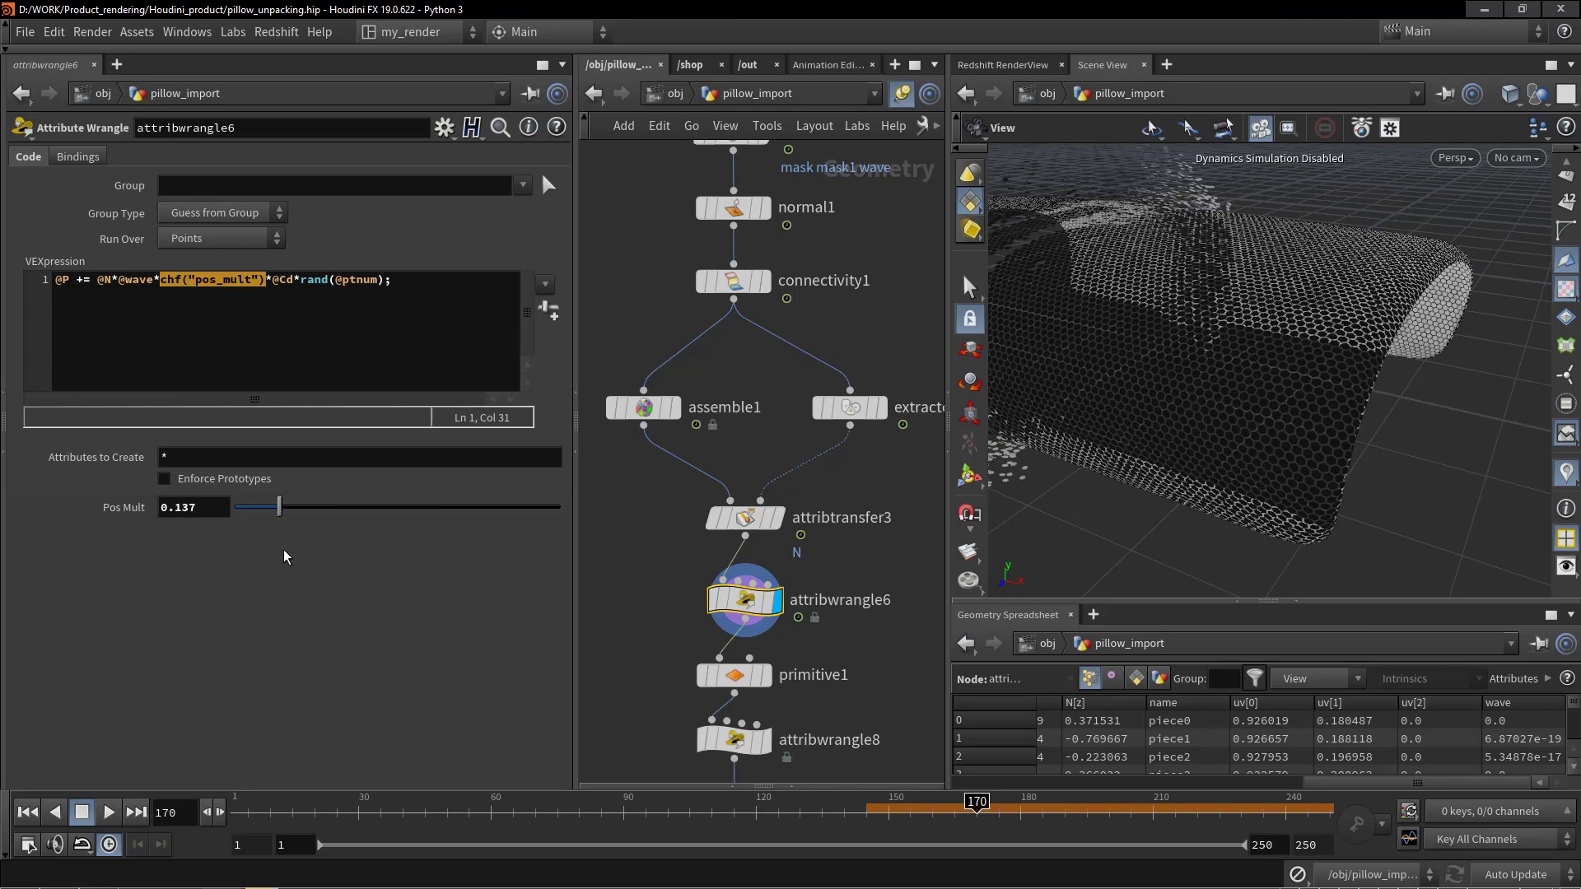
{"action": "key", "text": "ctrl+z"}
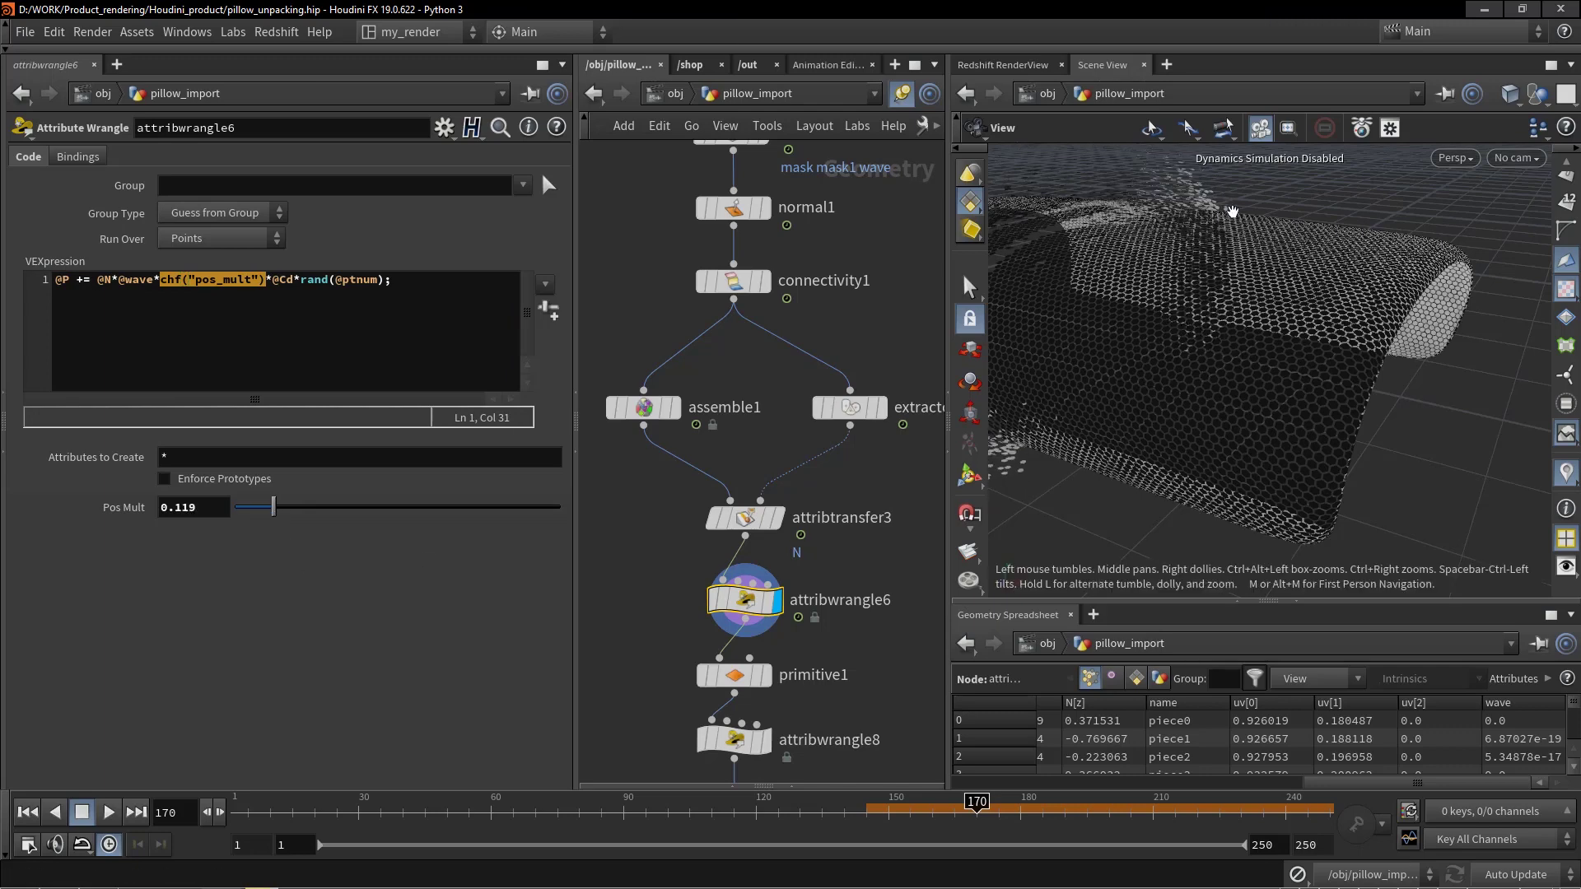
{"action": "left_click_drag", "start_coordinate": [1254, 263], "coordinate": [1113, 261]}
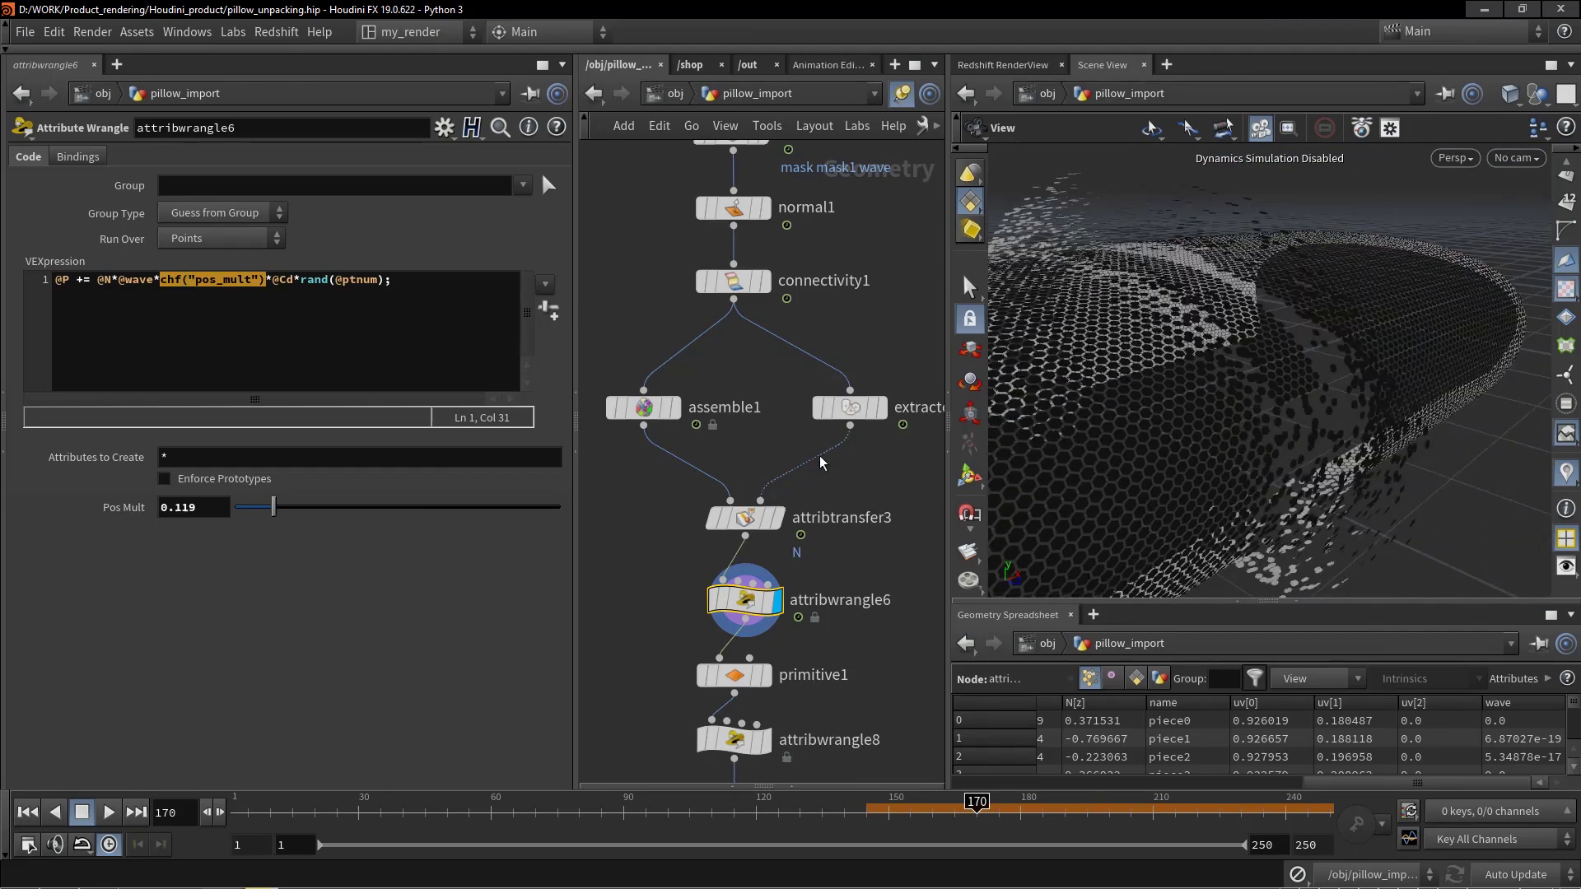
{"action": "left_click", "coordinate": [293, 280]}
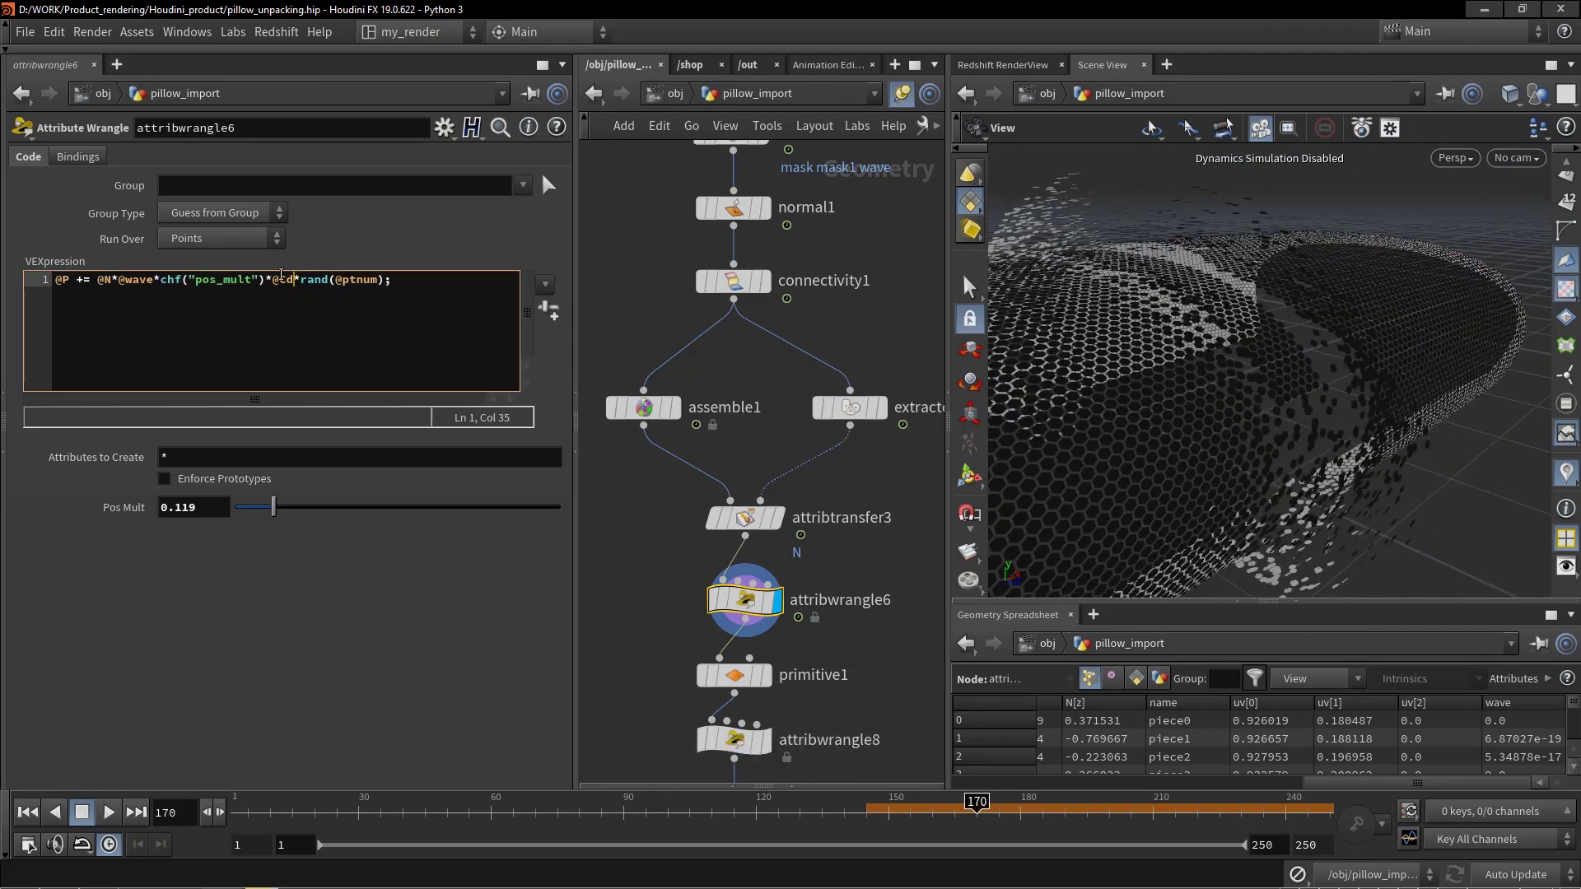
{"action": "left_click_drag", "start_coordinate": [1275, 314], "coordinate": [1176, 203]}
{"action": "left_click_drag", "start_coordinate": [1161, 403], "coordinate": [1081, 371]}
{"action": "left_click", "coordinate": [413, 286]}
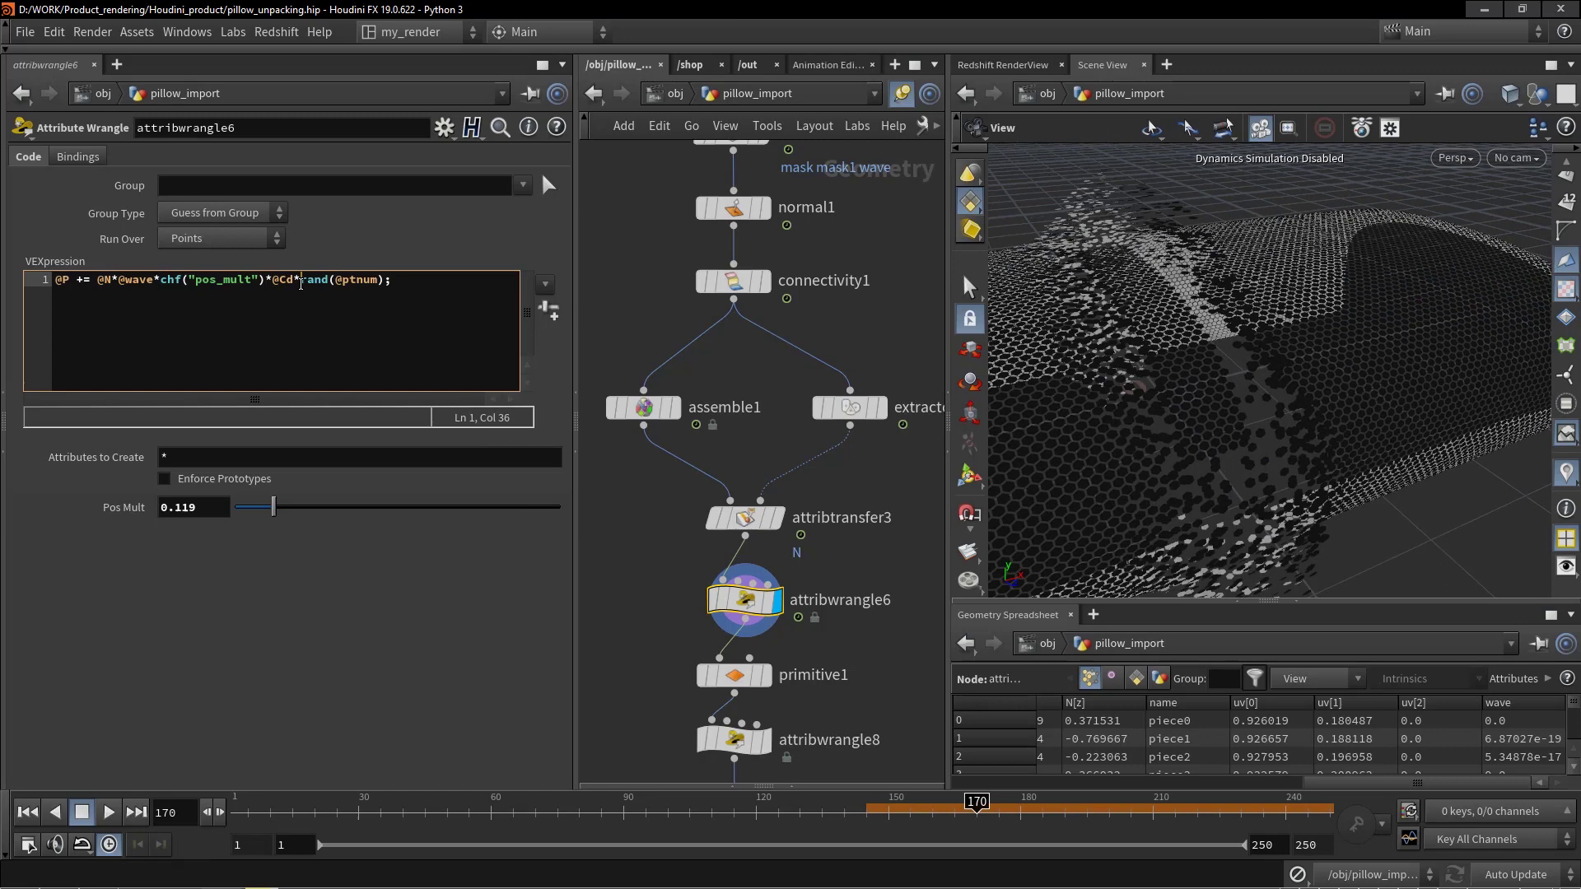
- Display primitive1 and show the expressions behind its Pivot Translate values
{"action": "middle_click_drag", "start_coordinate": [660, 564], "coordinate": [624, 406]}
{"action": "left_click", "coordinate": [729, 520]}
{"action": "left_click", "coordinate": [704, 531]}
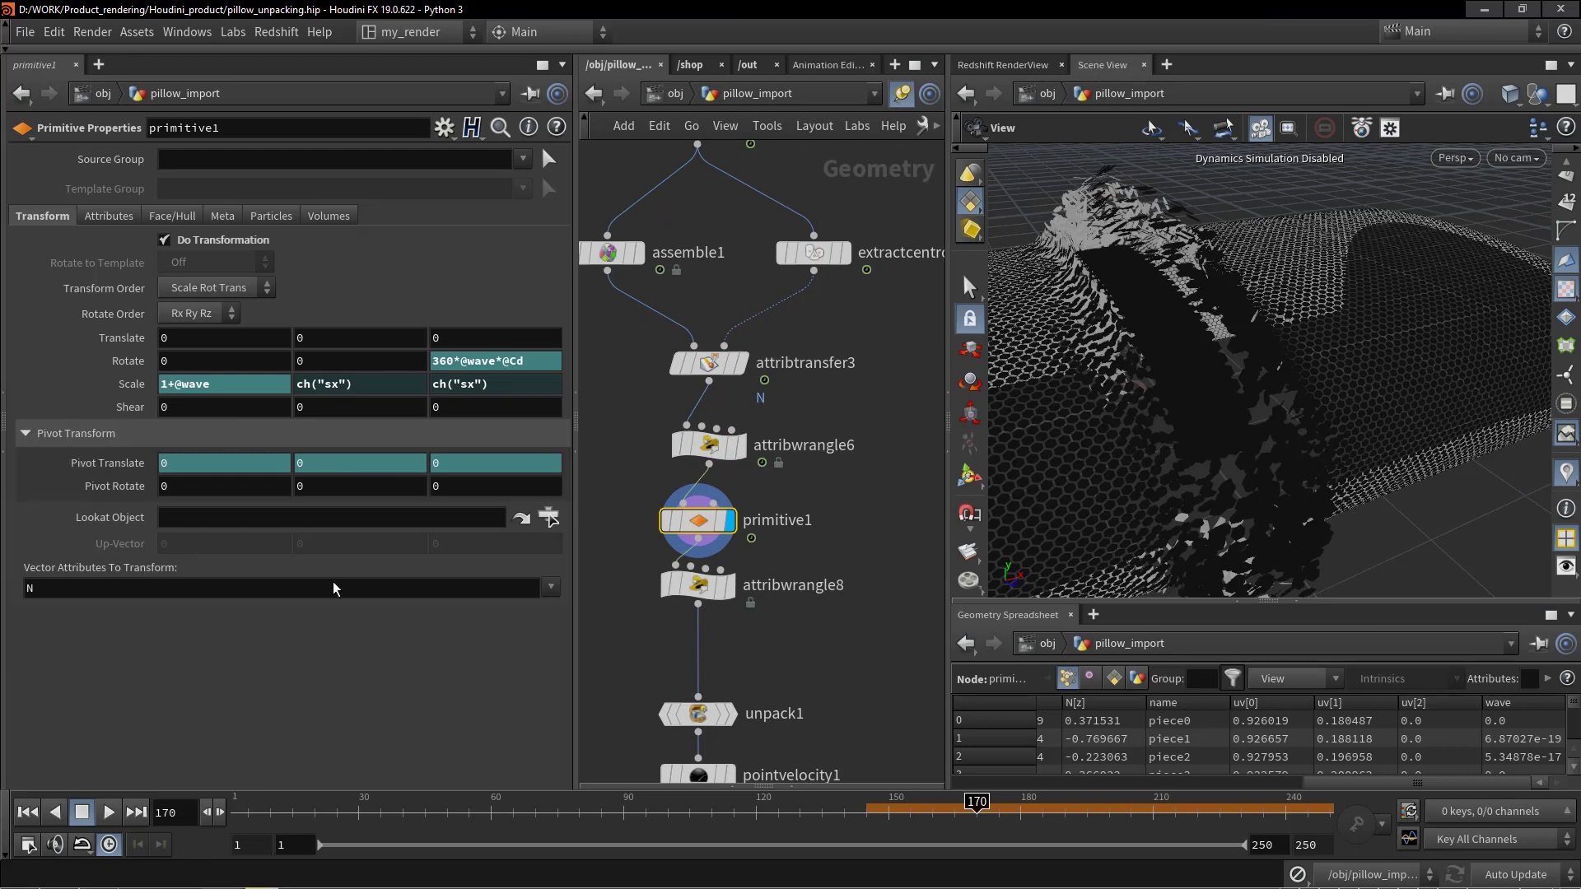
{"action": "left_click", "coordinate": [115, 463], "text": "ctrl"}
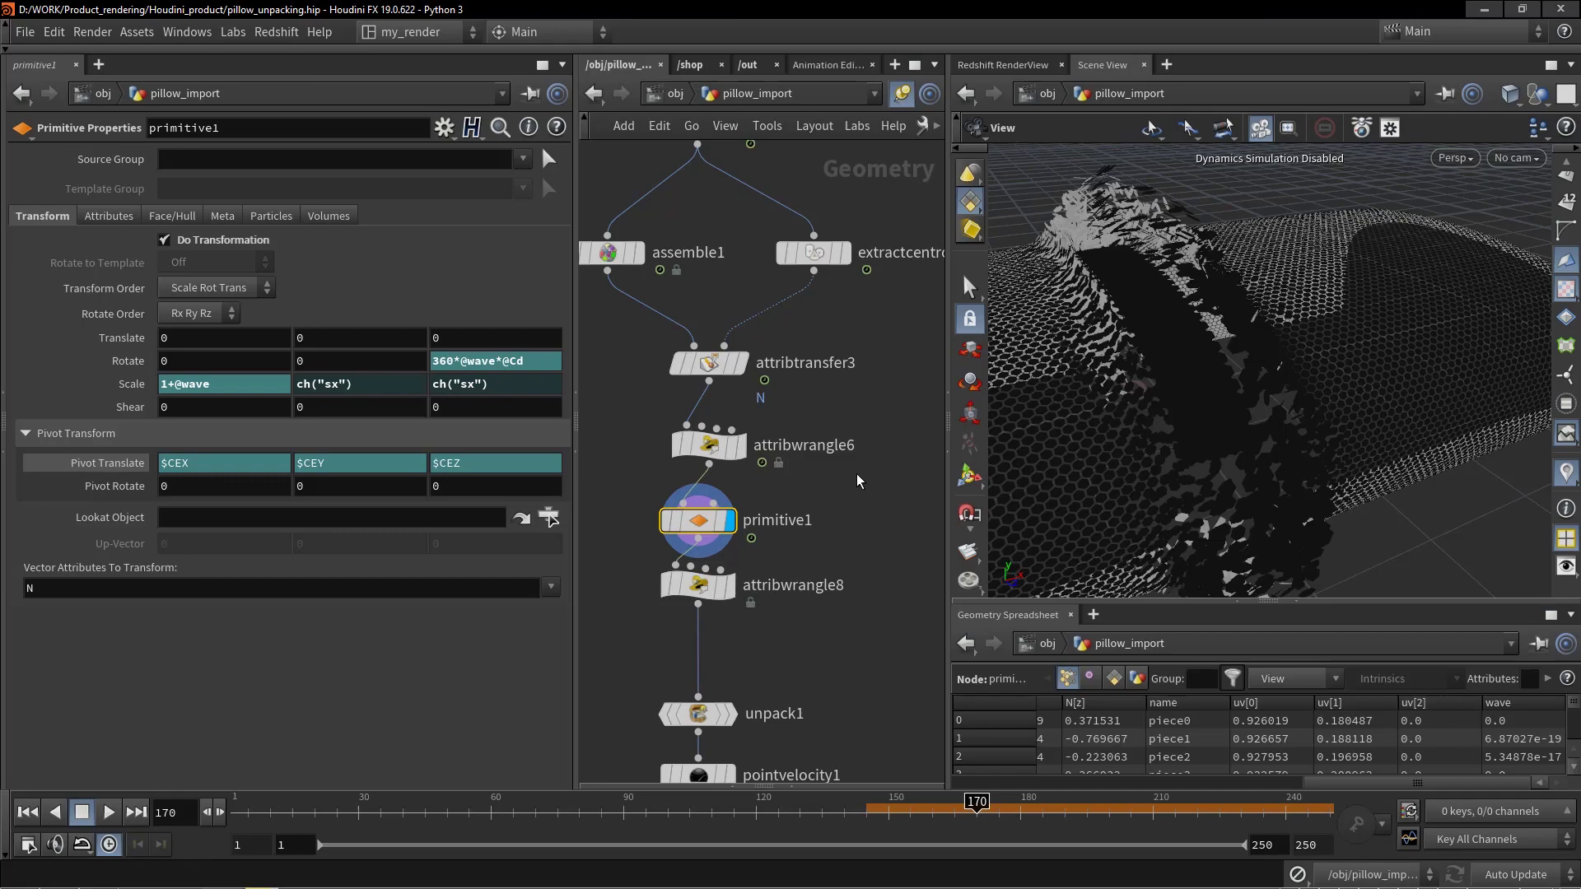
- Examine the wave-driven Scale and Rotate expressions of primitive1 together with the transformed pieces
{"action": "left_click_drag", "start_coordinate": [1264, 329], "coordinate": [1210, 331]}
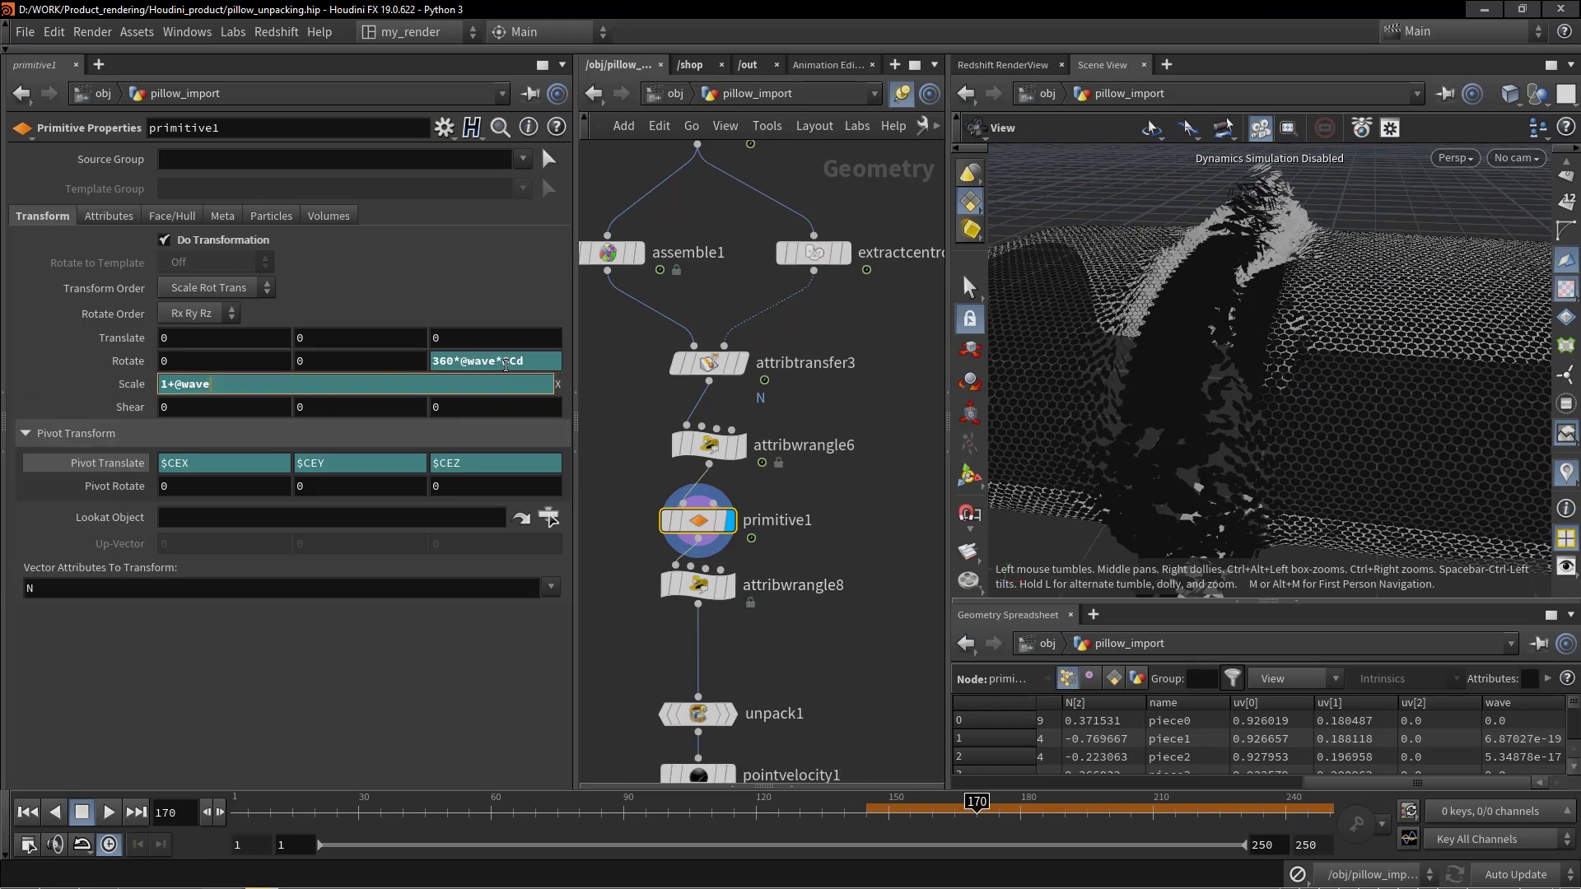
{"action": "left_click", "coordinate": [558, 361]}
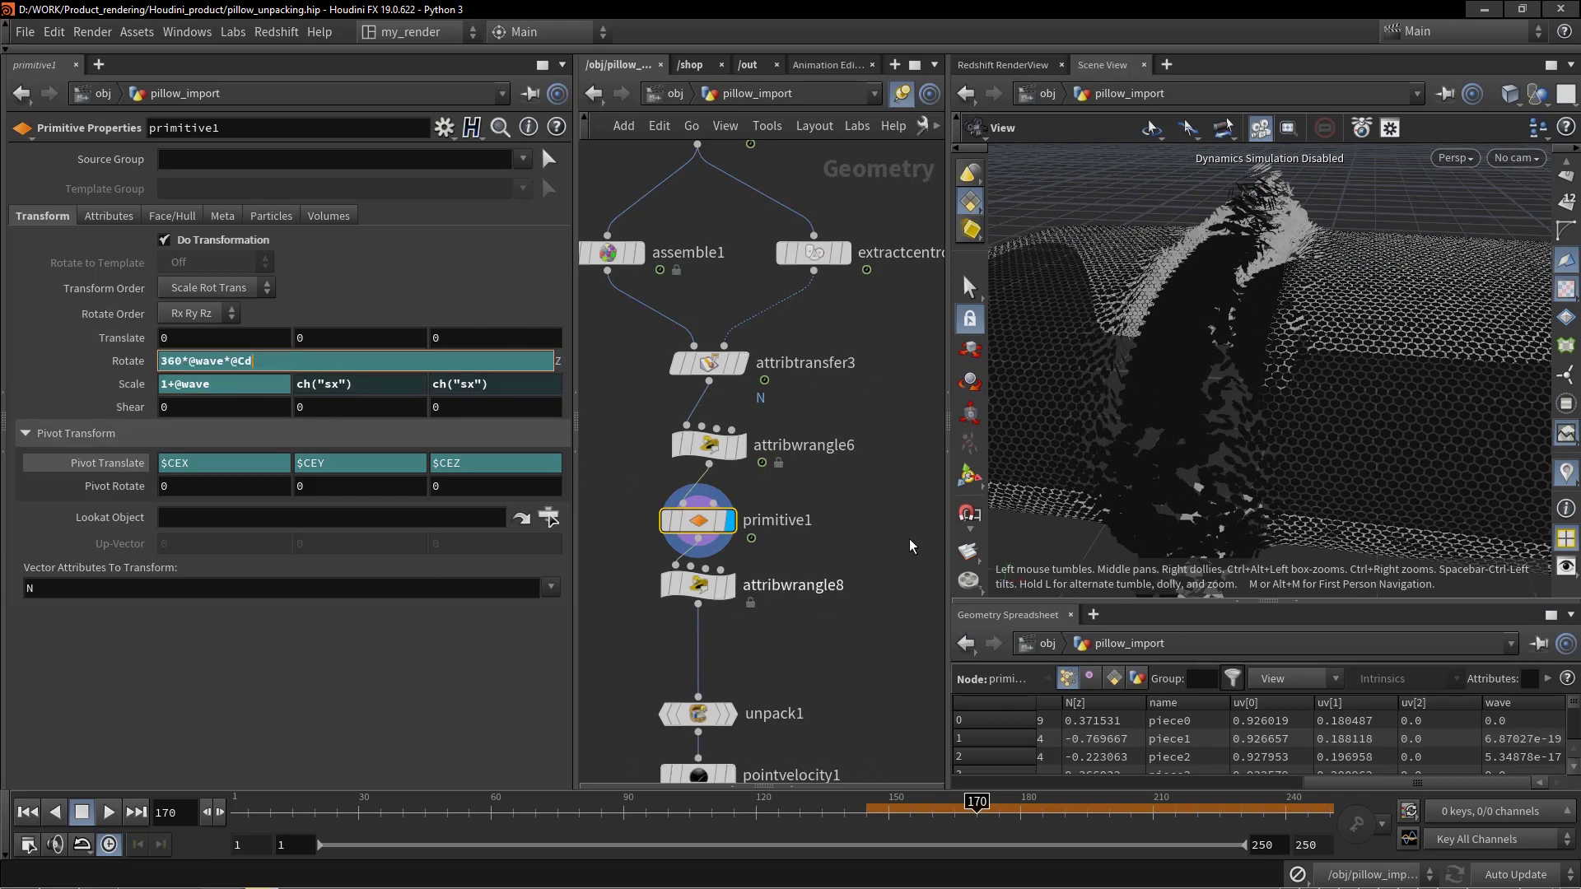
{"action": "left_click", "coordinate": [880, 496]}
{"action": "middle_click_drag", "start_coordinate": [884, 574], "coordinate": [892, 531]}
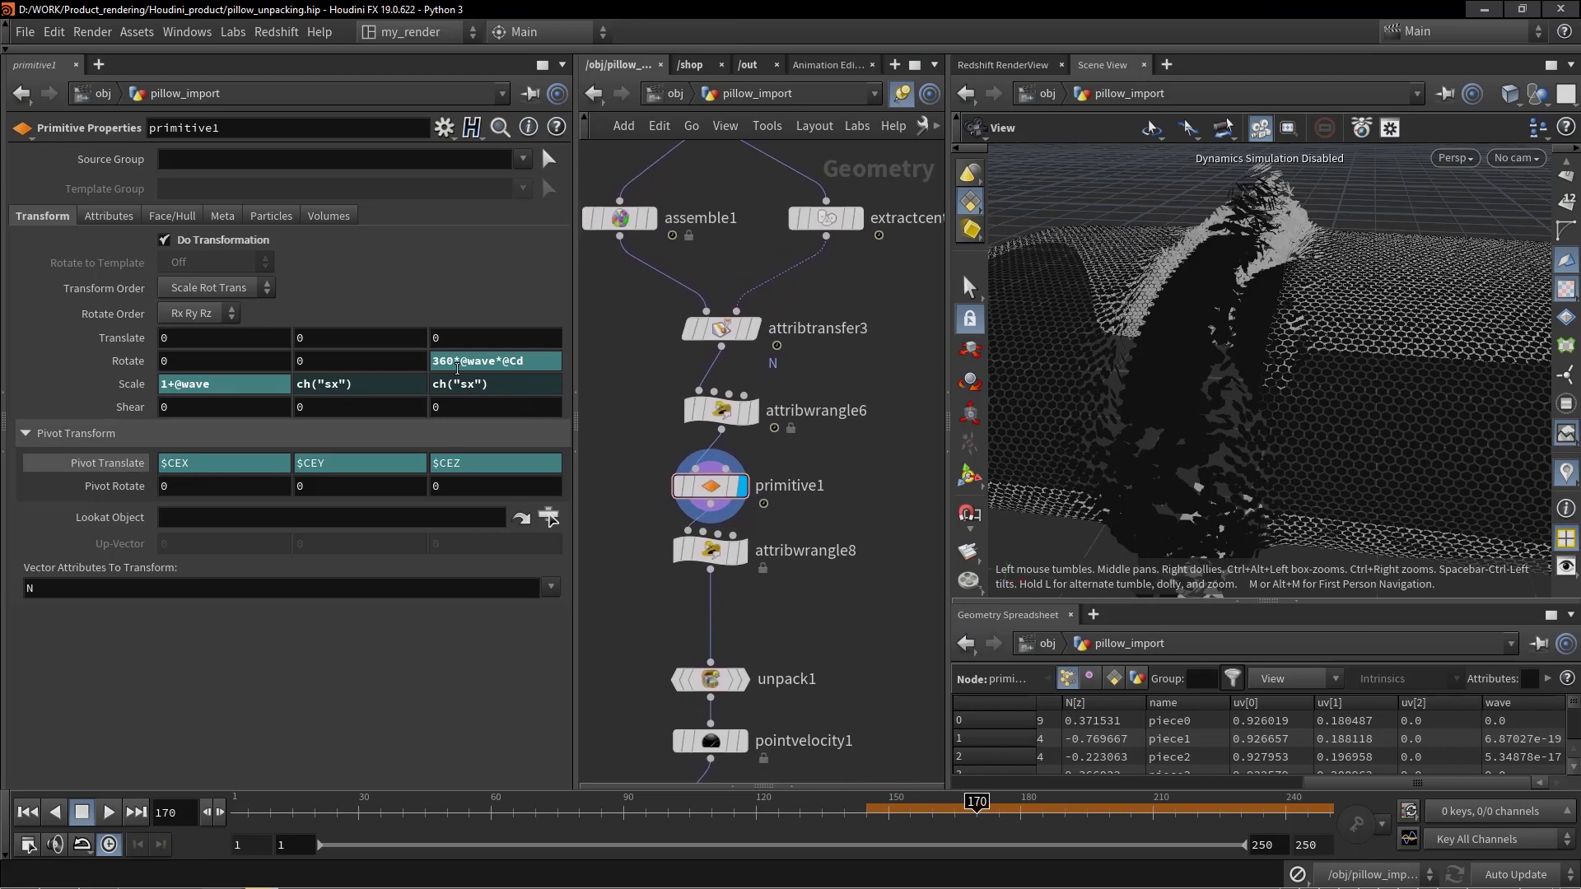
- Display attribwrangle8 and examine its code converting the mask and mask1 floats into the vectors maskv and mask1v
{"action": "middle_click_drag", "start_coordinate": [850, 624], "coordinate": [830, 590]}
{"action": "key", "text": "Down"}
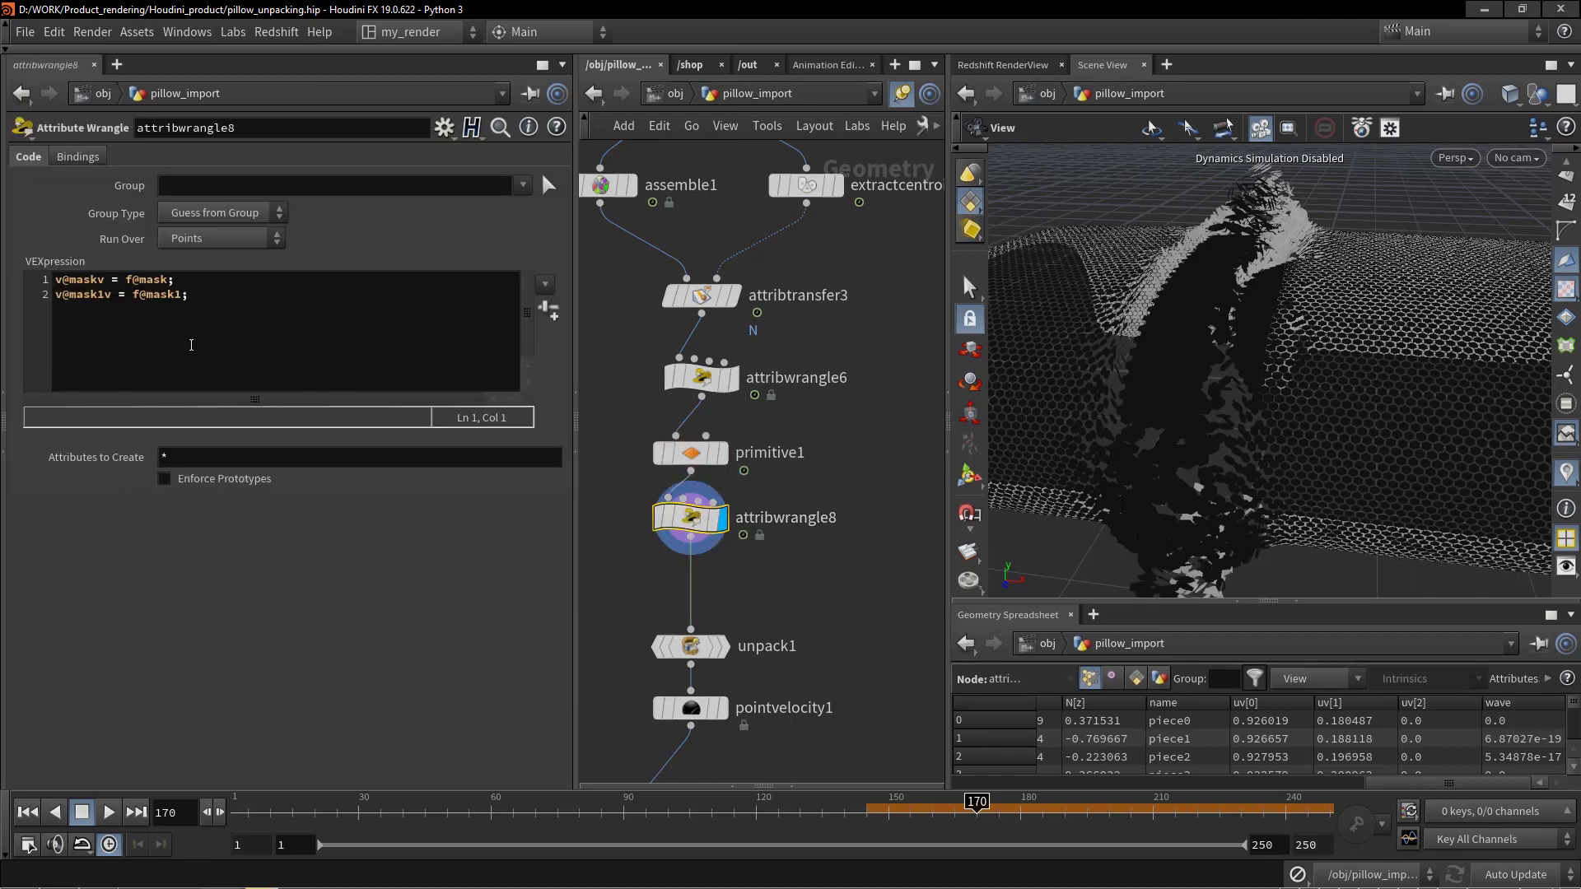
{"action": "left_click", "coordinate": [221, 294]}
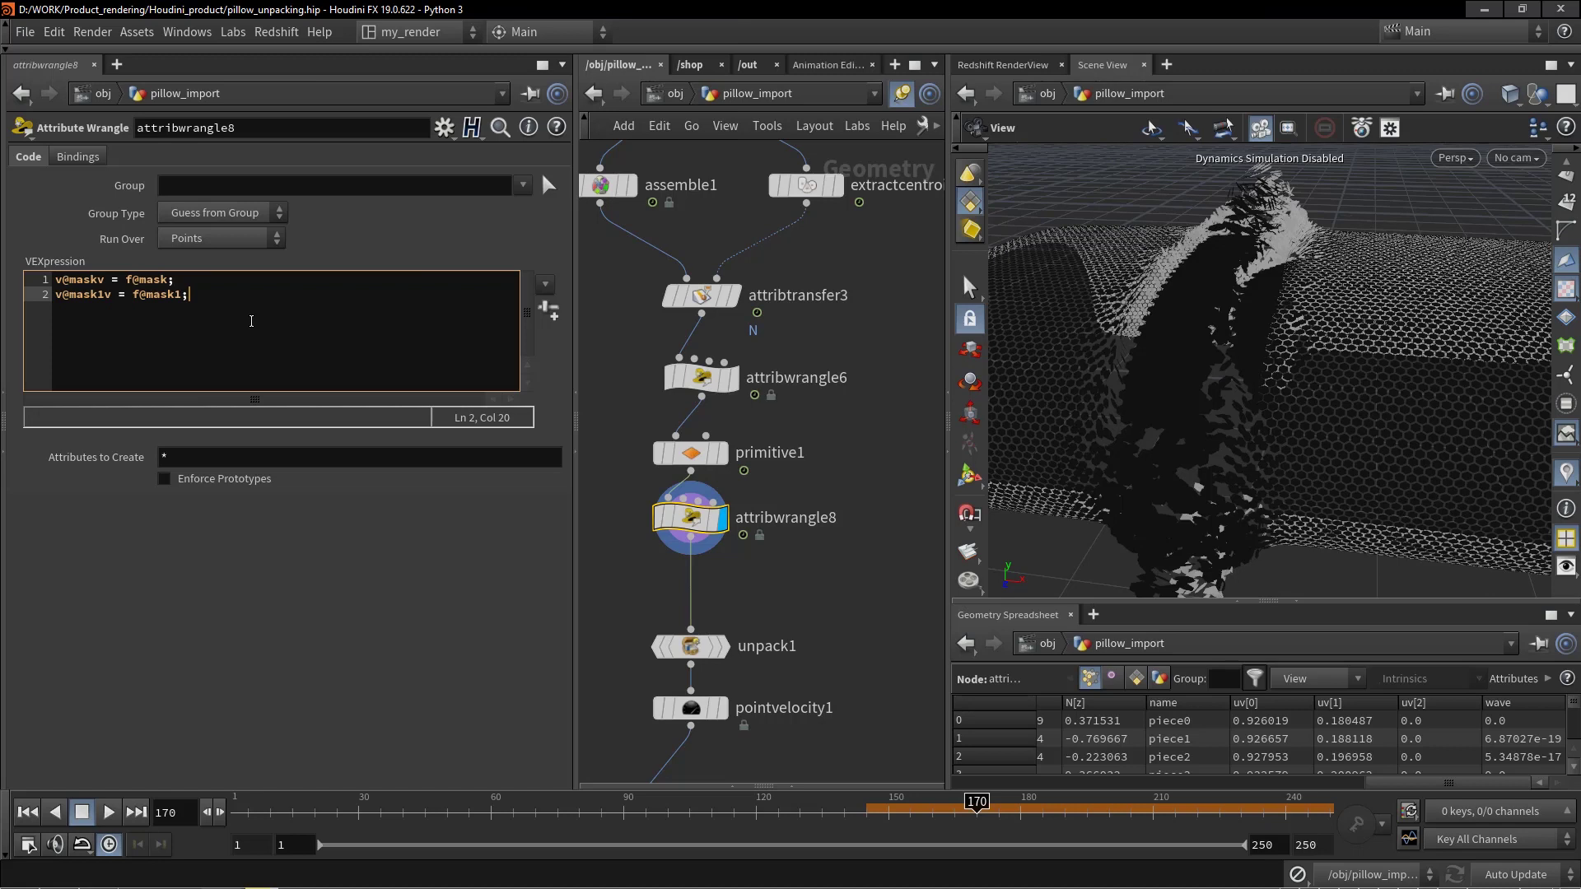
{"action": "left_click", "coordinate": [105, 280]}
{"action": "left_click_drag", "start_coordinate": [176, 280], "coordinate": [18, 280]}
{"action": "left_click_drag", "start_coordinate": [219, 294], "coordinate": [25, 280]}
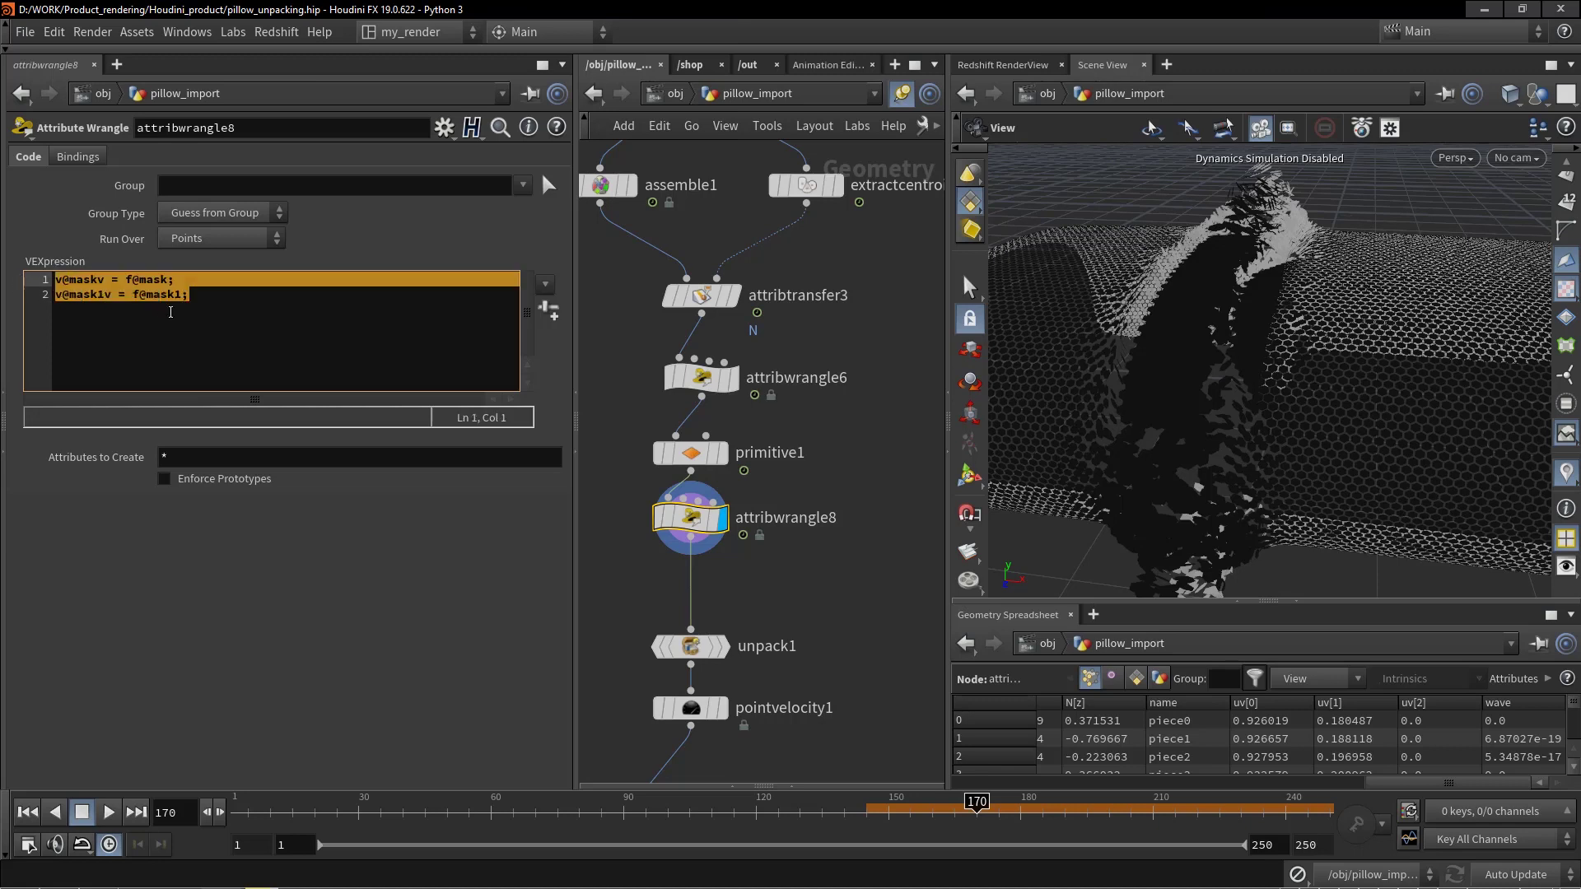
{"action": "left_click", "coordinate": [296, 297]}
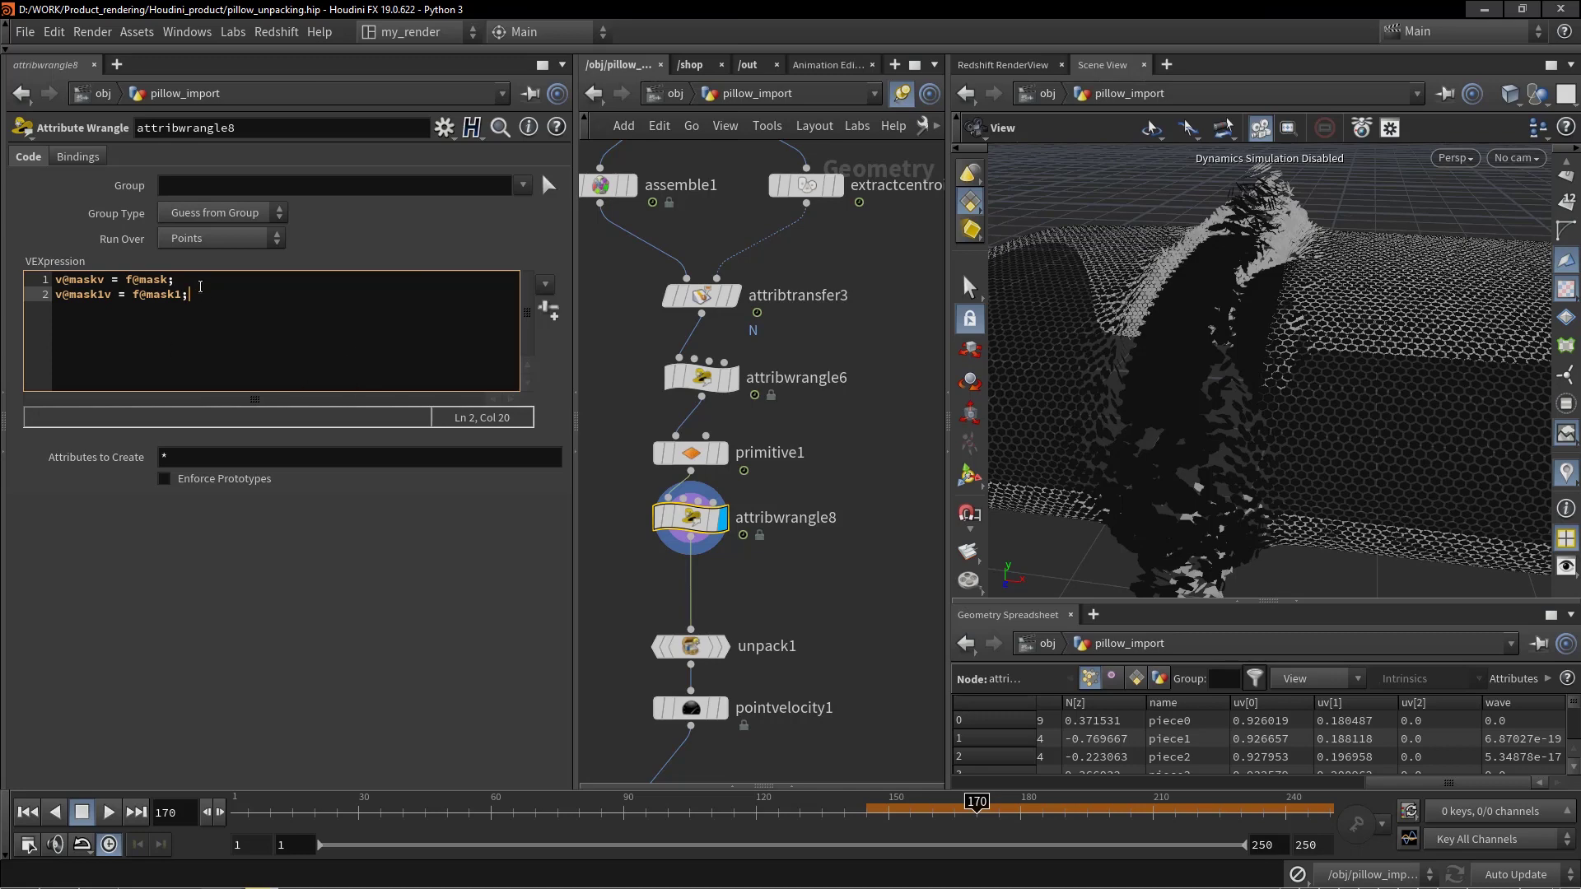
- Display unpack1 to view the unpacked hexagon pieces, then display pointvelocity1 and check its settings
{"action": "middle_click_drag", "start_coordinate": [792, 552], "coordinate": [810, 440]}
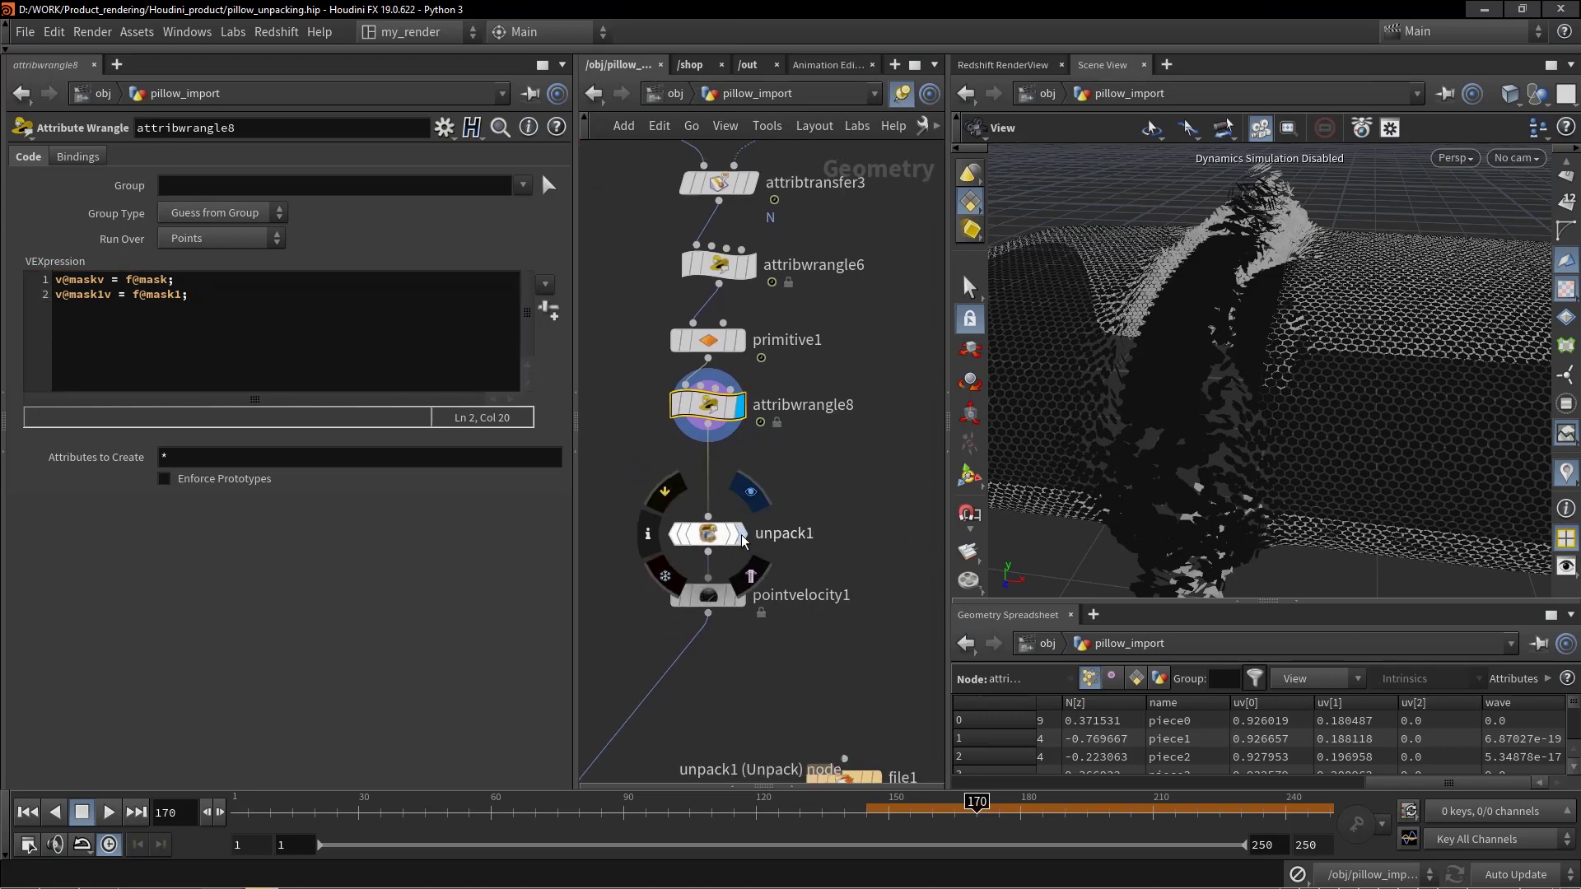
{"action": "left_click", "coordinate": [710, 535]}
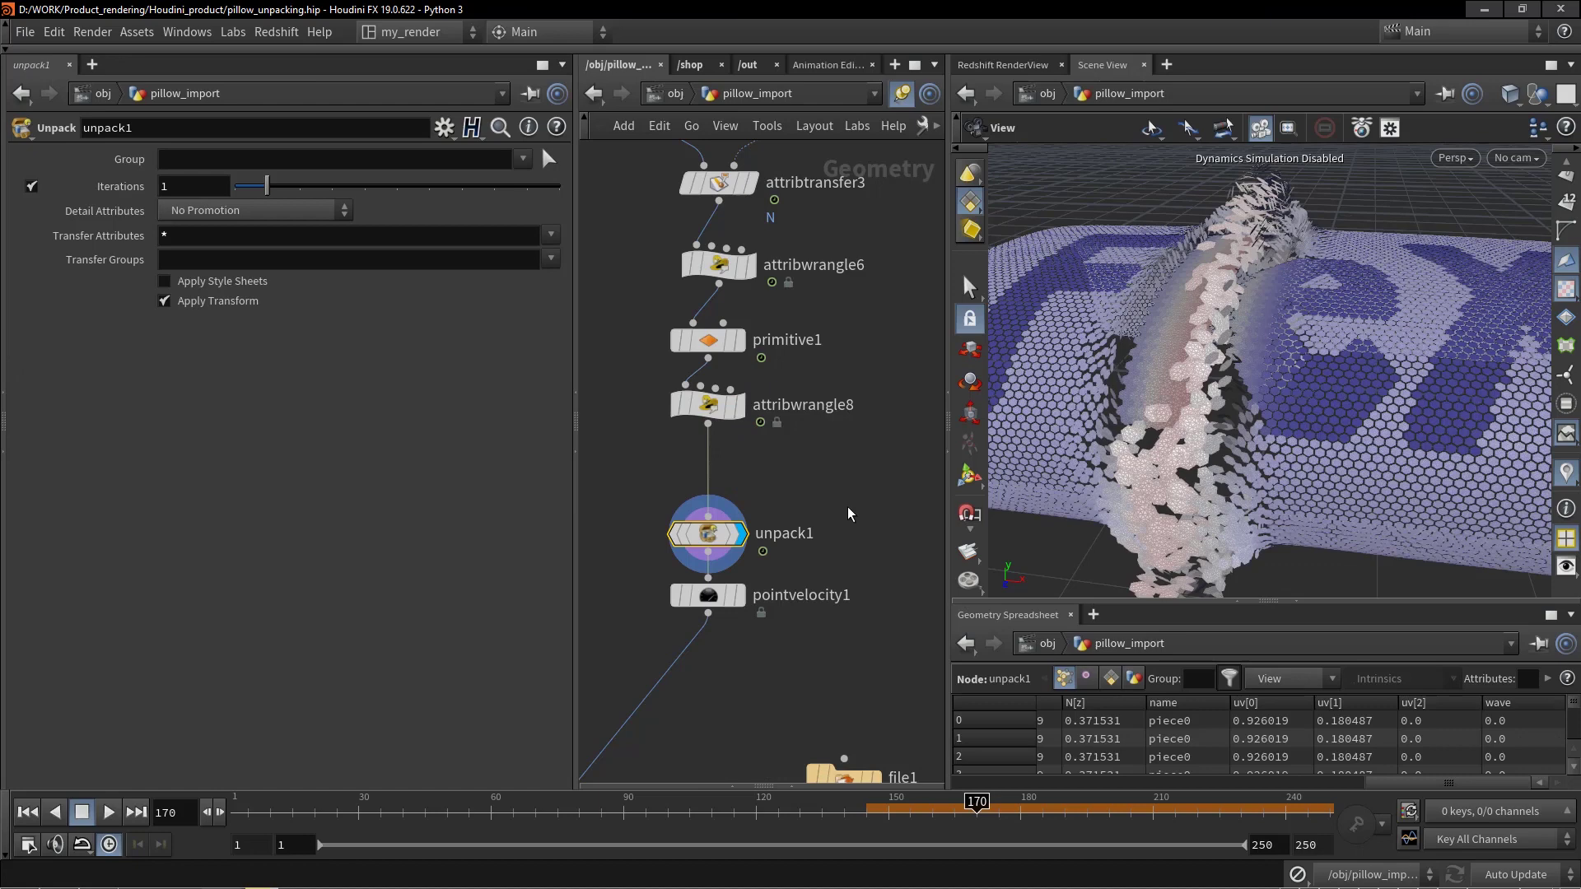
{"action": "middle_click_drag", "start_coordinate": [797, 677], "coordinate": [806, 636]}
{"action": "mouse_move", "coordinate": [759, 570]}
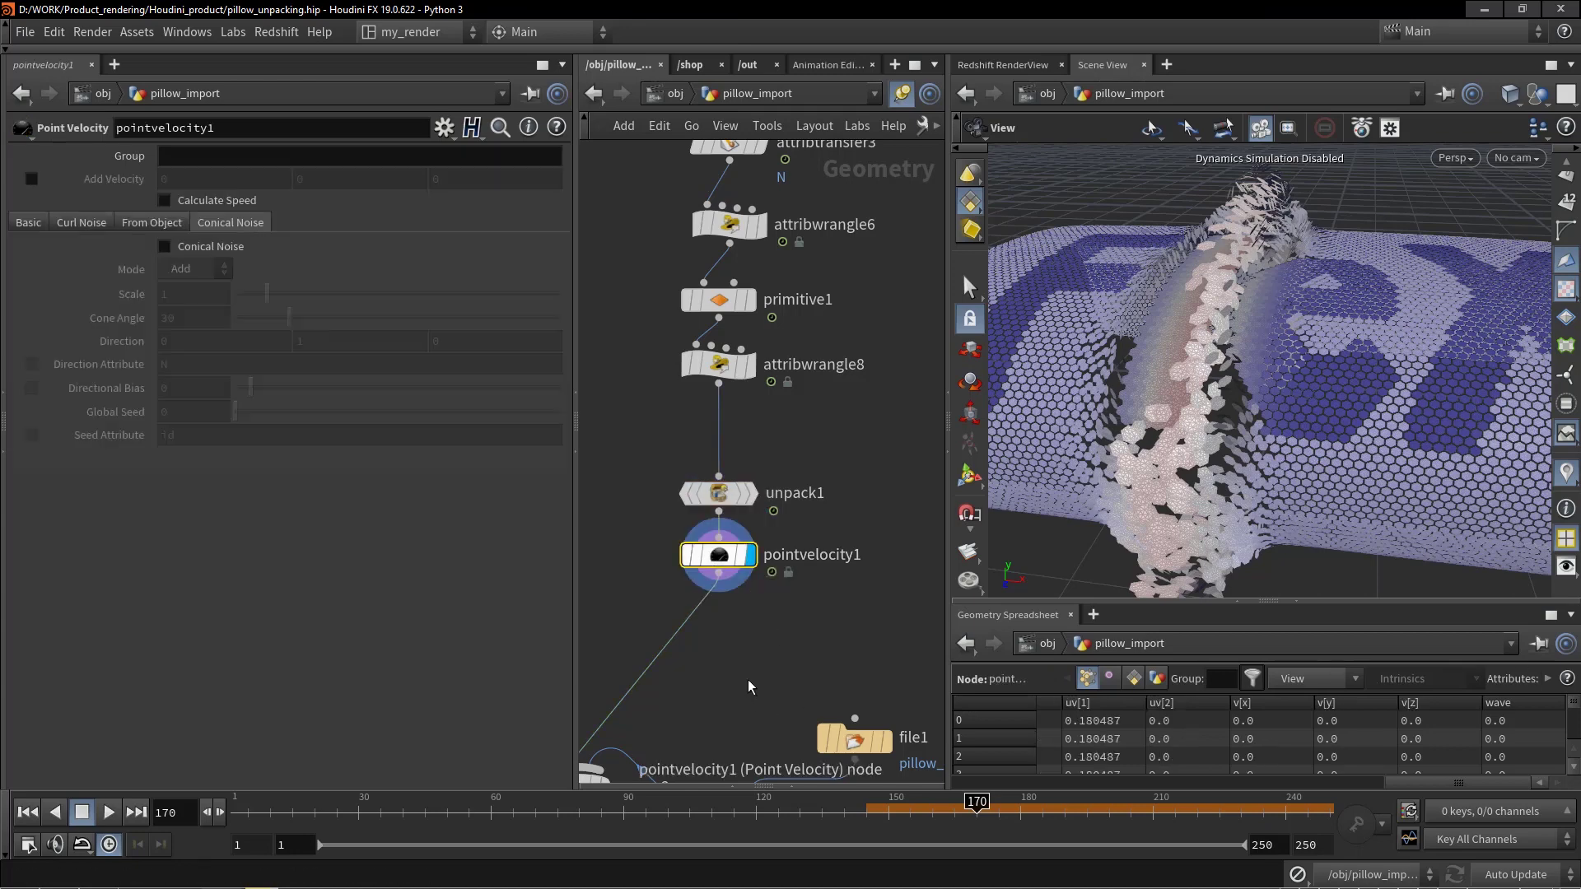
- Display blast5 and examine the geometry left without the extrudeFront group that feeds merge2
{"action": "middle_click_drag", "start_coordinate": [747, 686], "coordinate": [804, 600]}
{"action": "scroll", "coordinate": [831, 428], "scroll_direction": "down", "scroll_amount": 2}
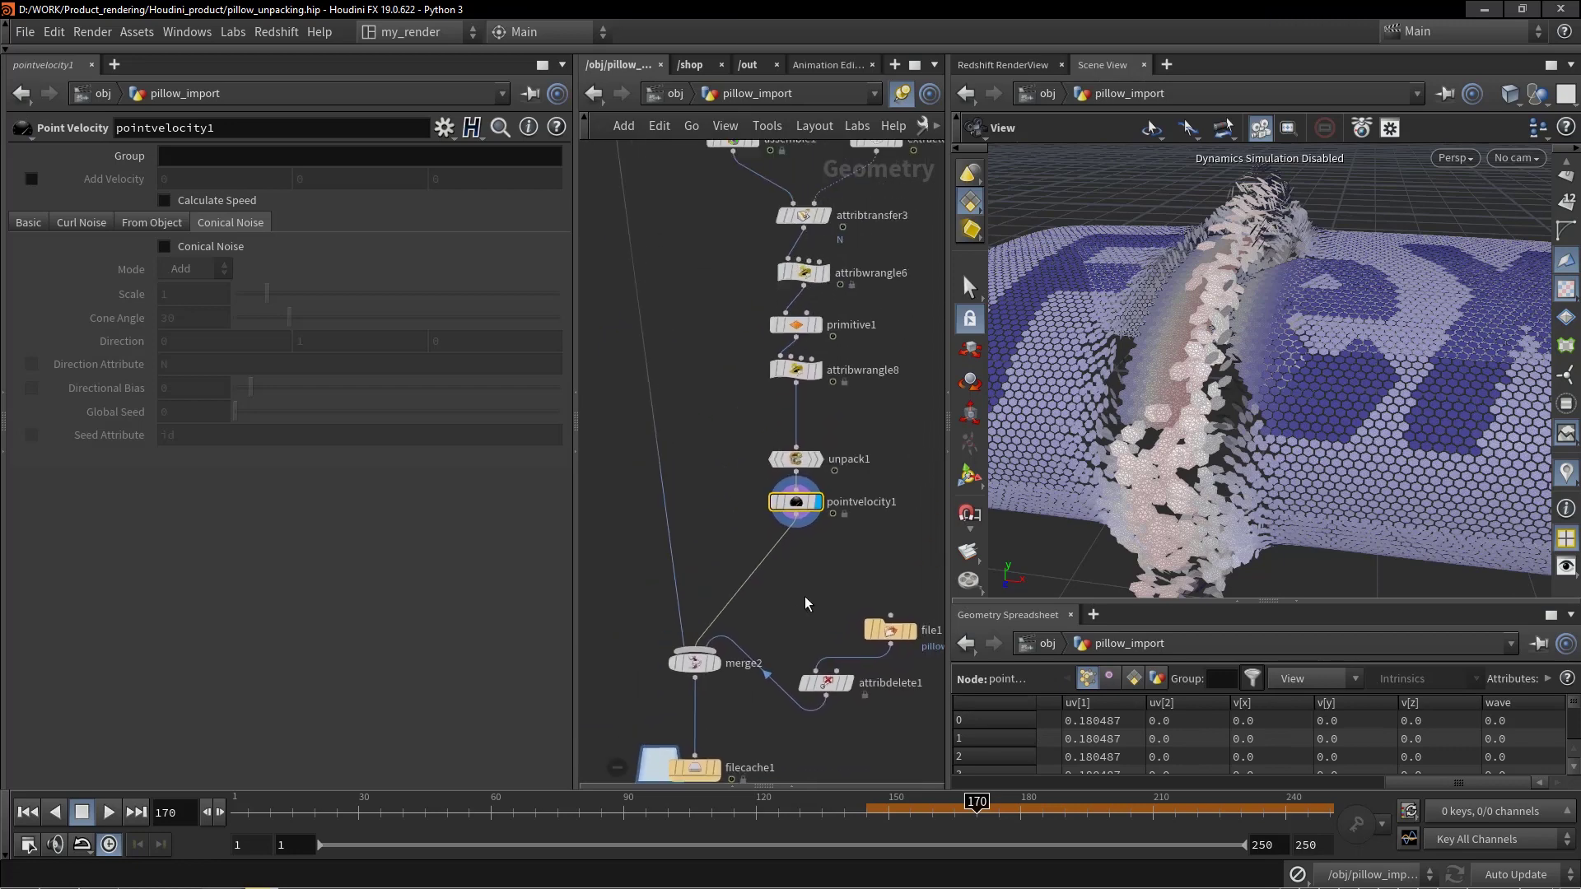
{"action": "scroll", "coordinate": [804, 601], "scroll_direction": "down", "scroll_amount": 3}
{"action": "middle_click_drag", "start_coordinate": [720, 453], "coordinate": [738, 593]}
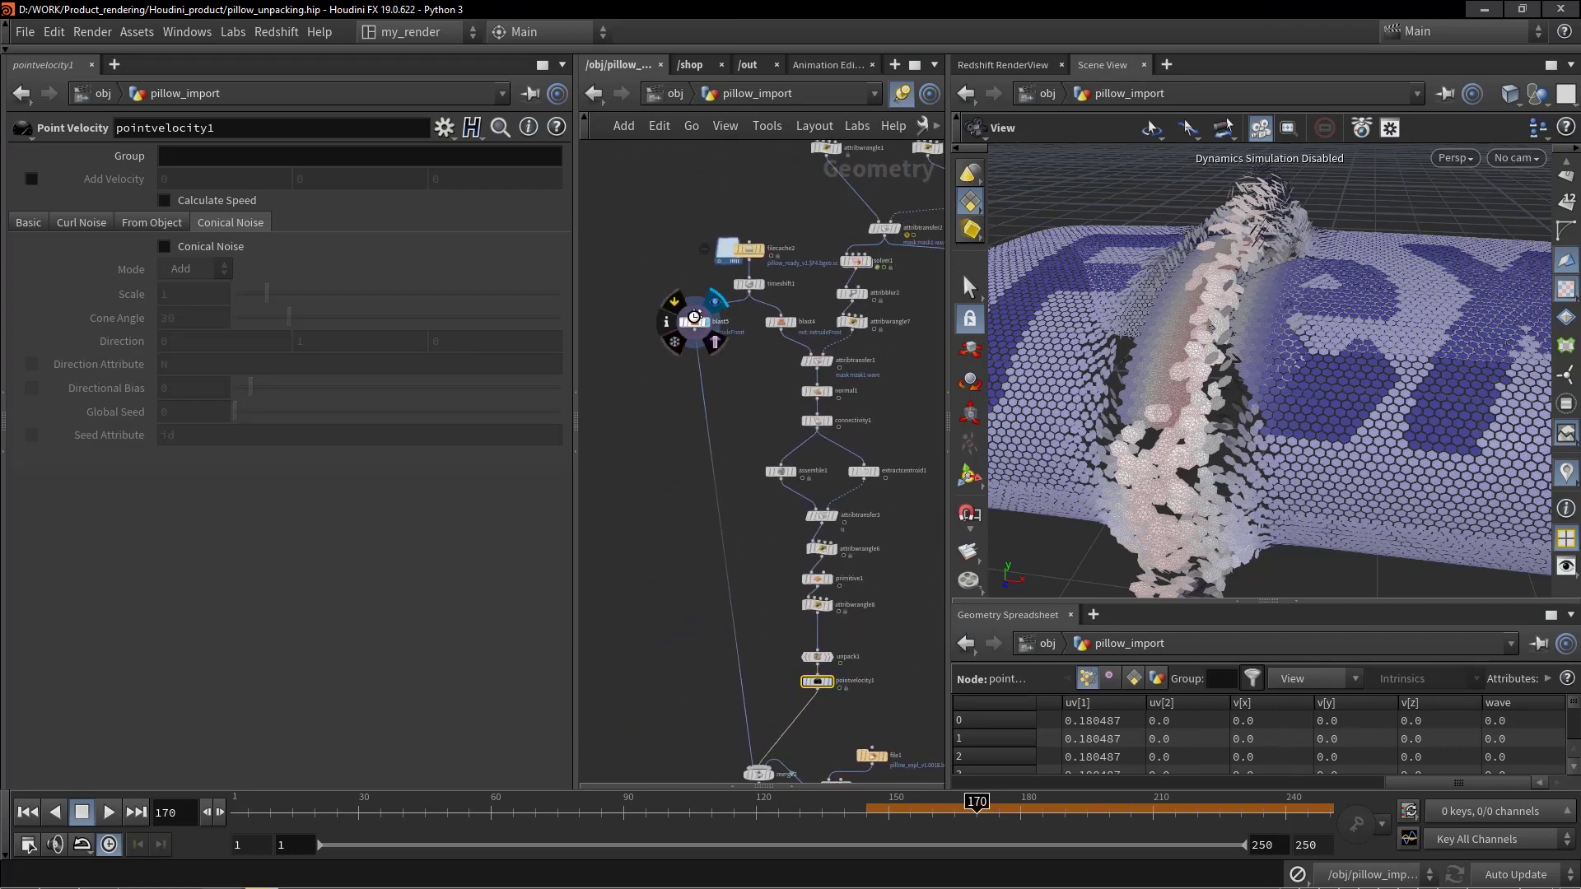
{"action": "left_click", "coordinate": [714, 302]}
{"action": "left_click", "coordinate": [694, 321]}
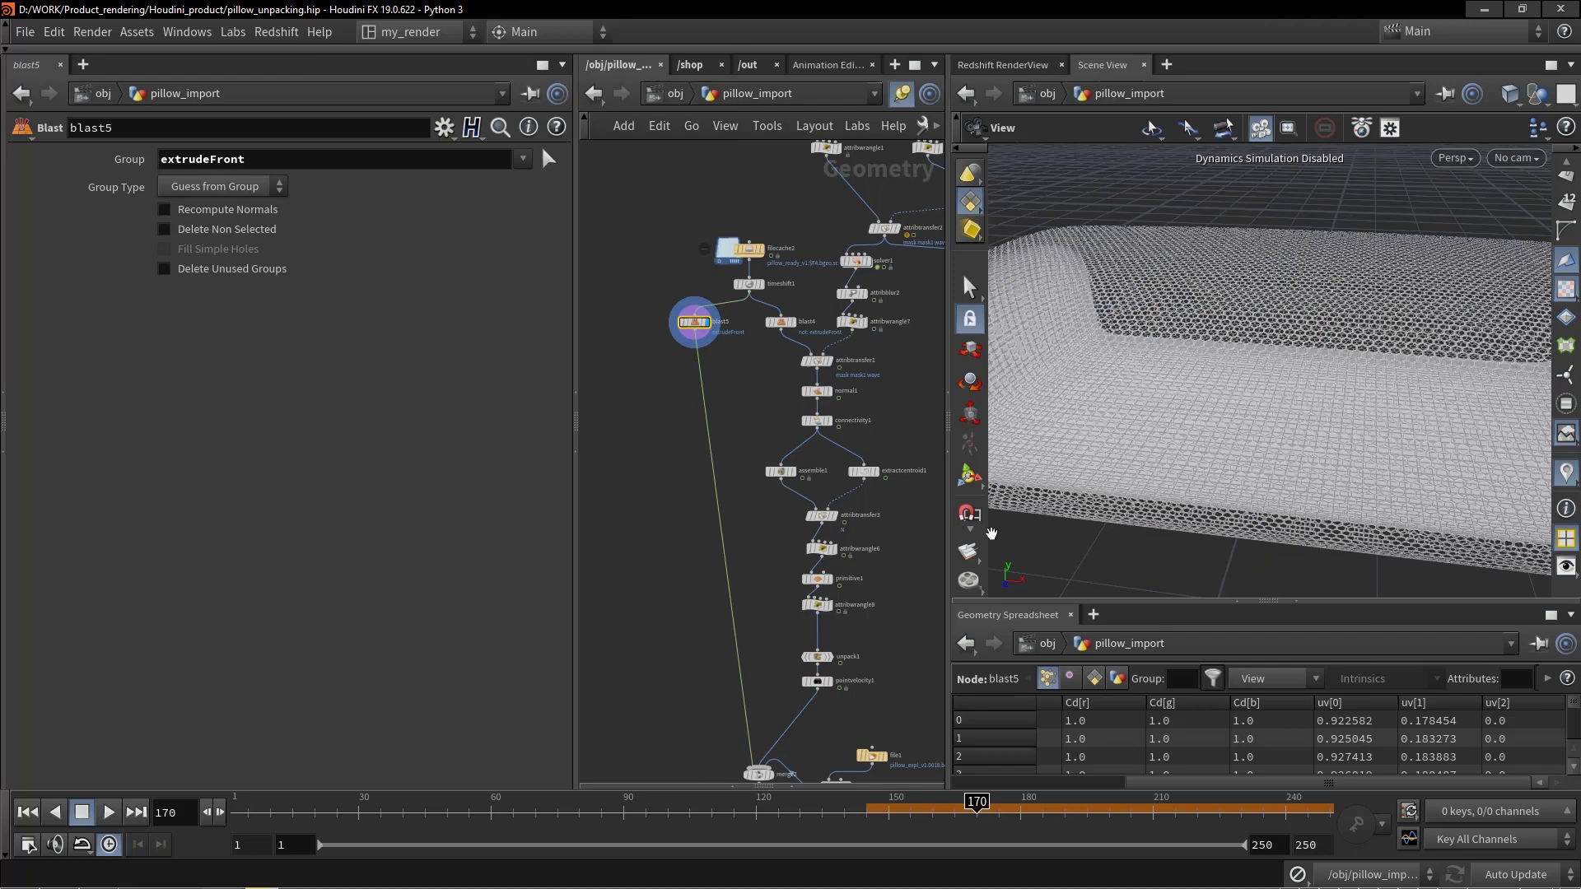
- Display file1 and examine the imported pillow_expl geometry and its file settings
{"action": "middle_click_drag", "start_coordinate": [846, 724], "coordinate": [722, 527]}
{"action": "scroll", "coordinate": [723, 527], "scroll_direction": "up", "scroll_amount": 5}
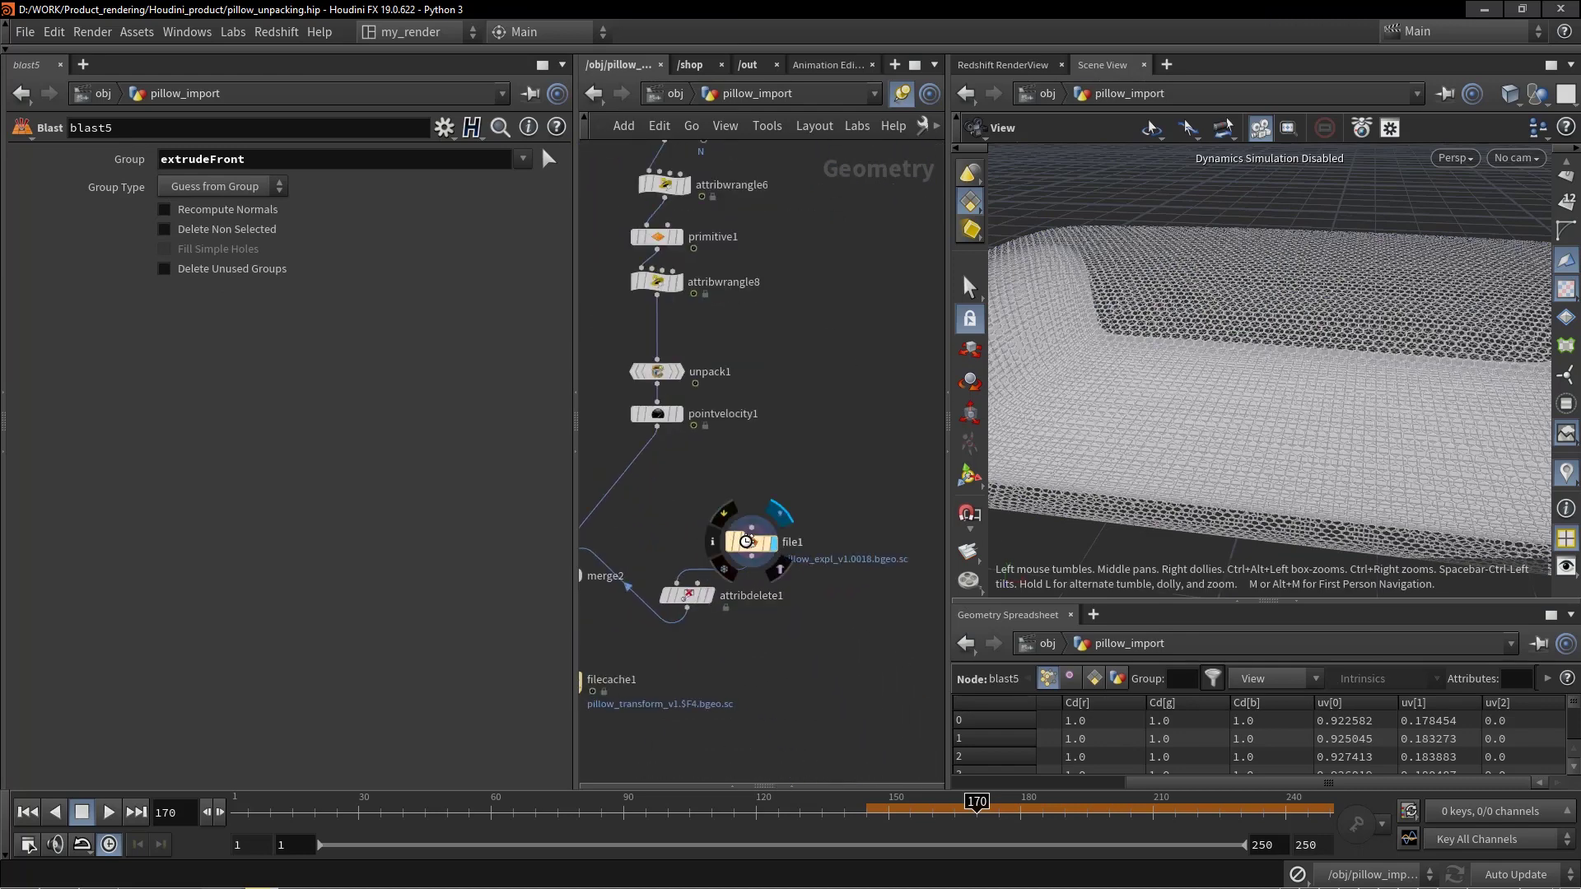
{"action": "left_click", "coordinate": [762, 559]}
{"action": "left_click", "coordinate": [750, 559]}
{"action": "scroll", "coordinate": [1274, 367], "scroll_direction": "down", "scroll_amount": 3}
{"action": "left_click_drag", "start_coordinate": [1274, 368], "coordinate": [1199, 399]}
{"action": "right_click_drag", "start_coordinate": [1200, 399], "coordinate": [1115, 519]}
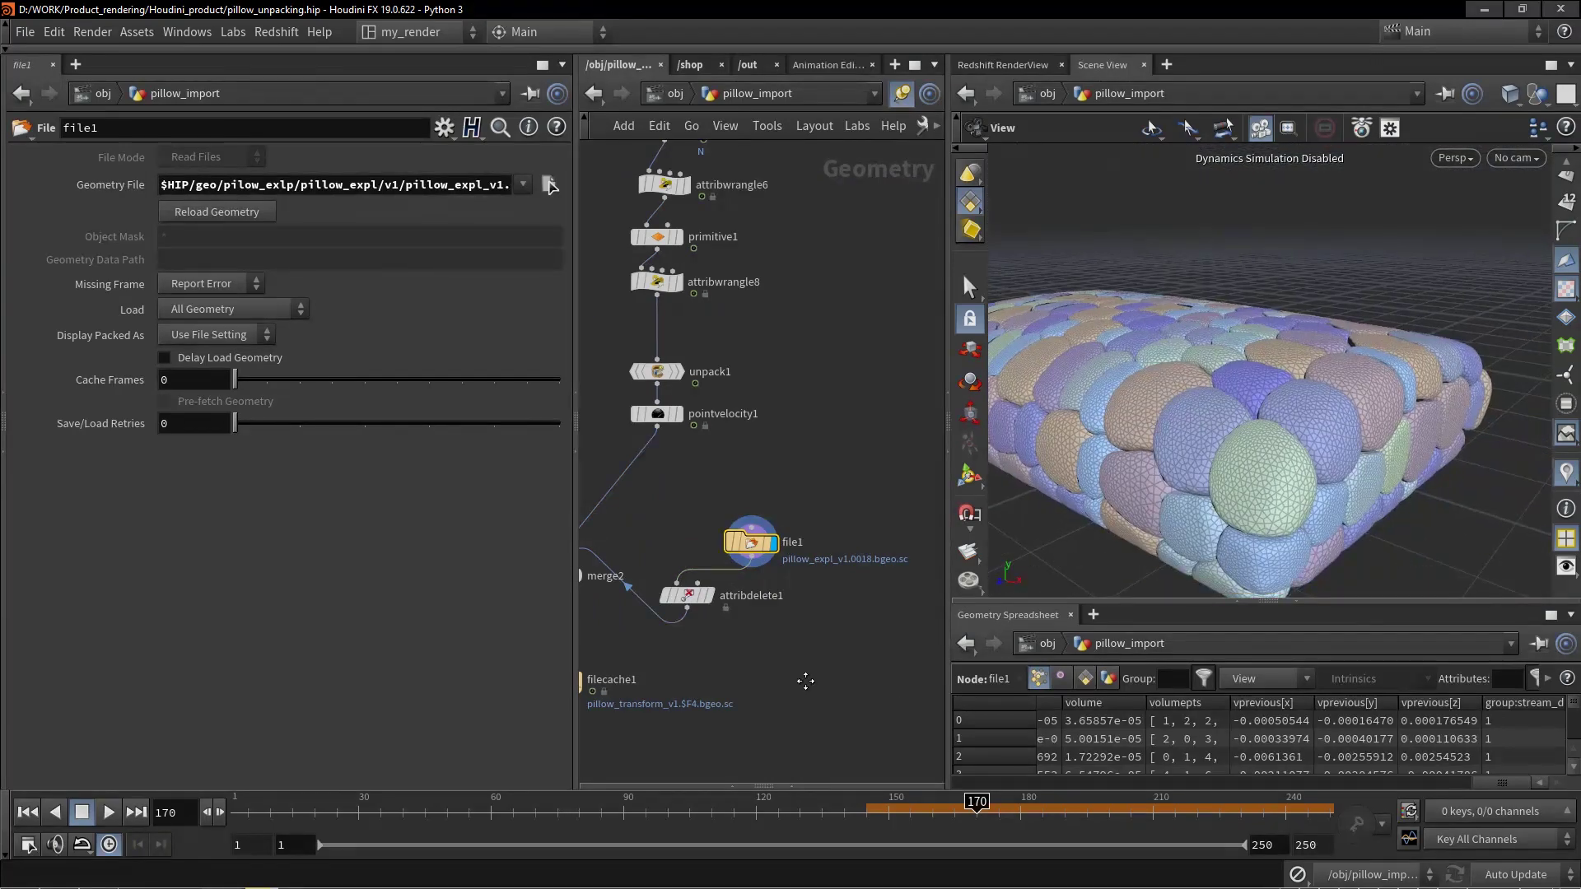
- Display merge2 and examine its three inputs and the combined pillow geometry from several angles
{"action": "middle_click_drag", "start_coordinate": [805, 683], "coordinate": [884, 653]}
{"action": "scroll", "coordinate": [739, 550], "scroll_direction": "up", "scroll_amount": 6}
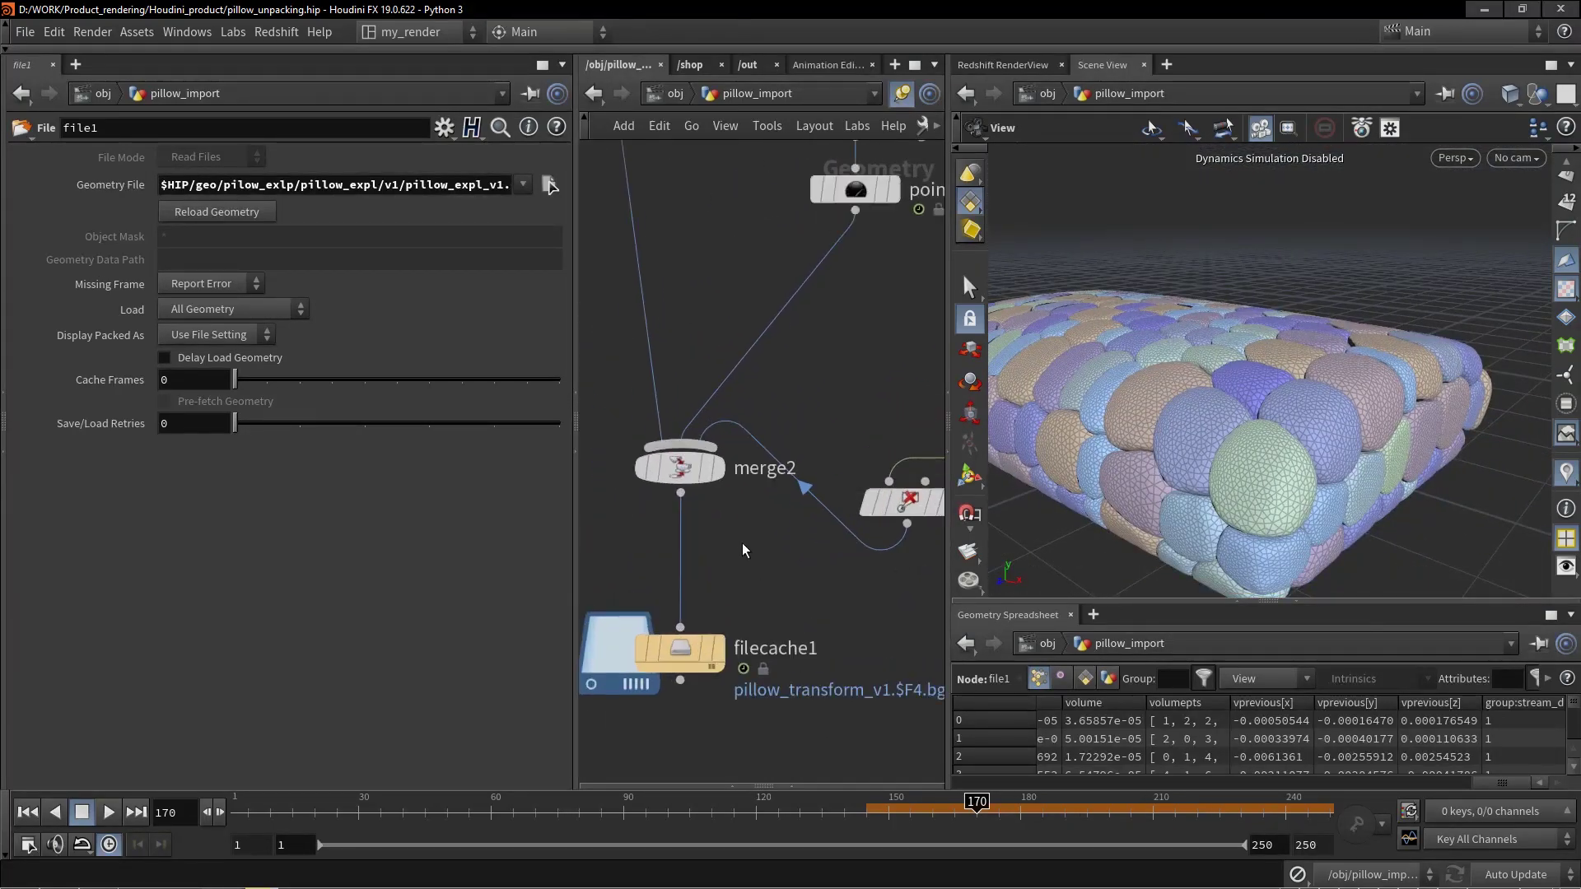
{"action": "middle_click_drag", "start_coordinate": [737, 548], "coordinate": [750, 575]}
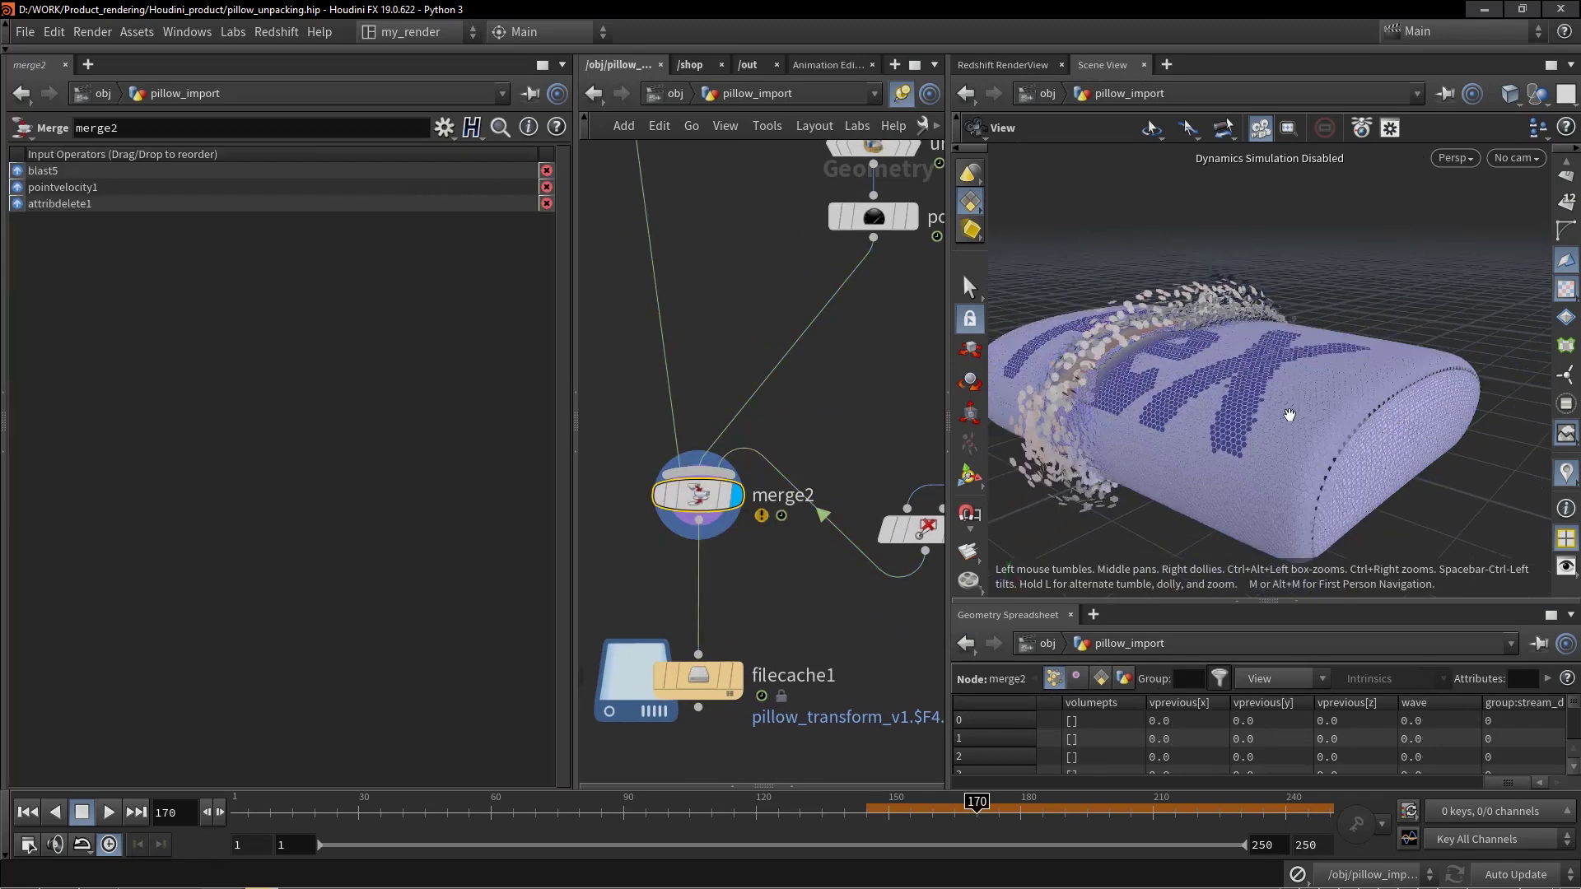
{"action": "left_click_drag", "start_coordinate": [1167, 385], "coordinate": [1243, 415]}
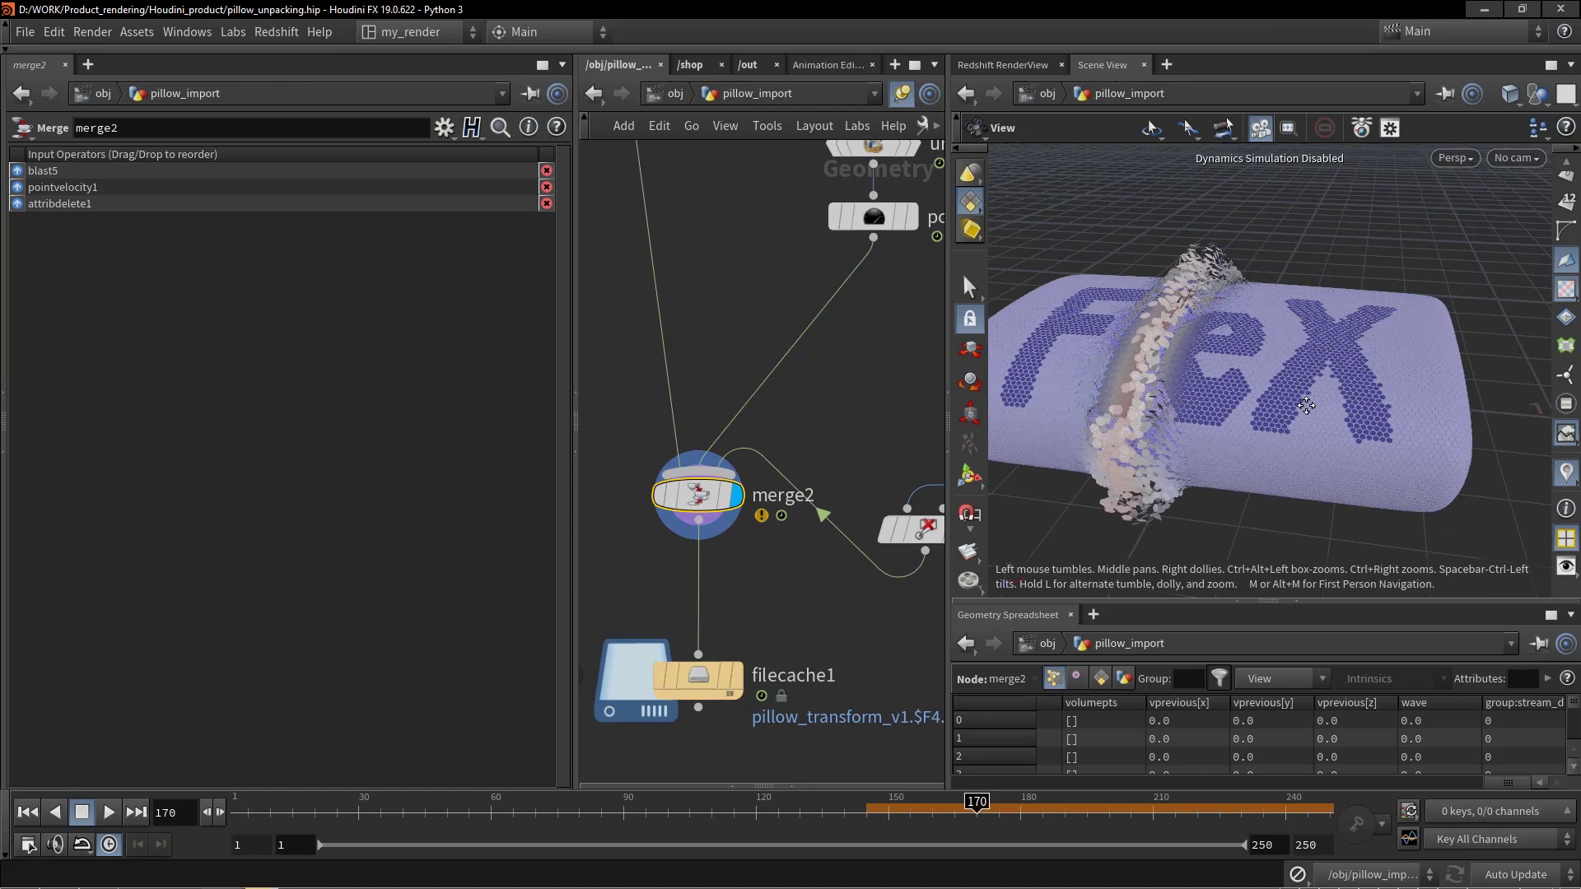
{"action": "right_click_drag", "start_coordinate": [1243, 416], "coordinate": [1296, 427]}
{"action": "left_click_drag", "start_coordinate": [1295, 427], "coordinate": [1281, 424]}
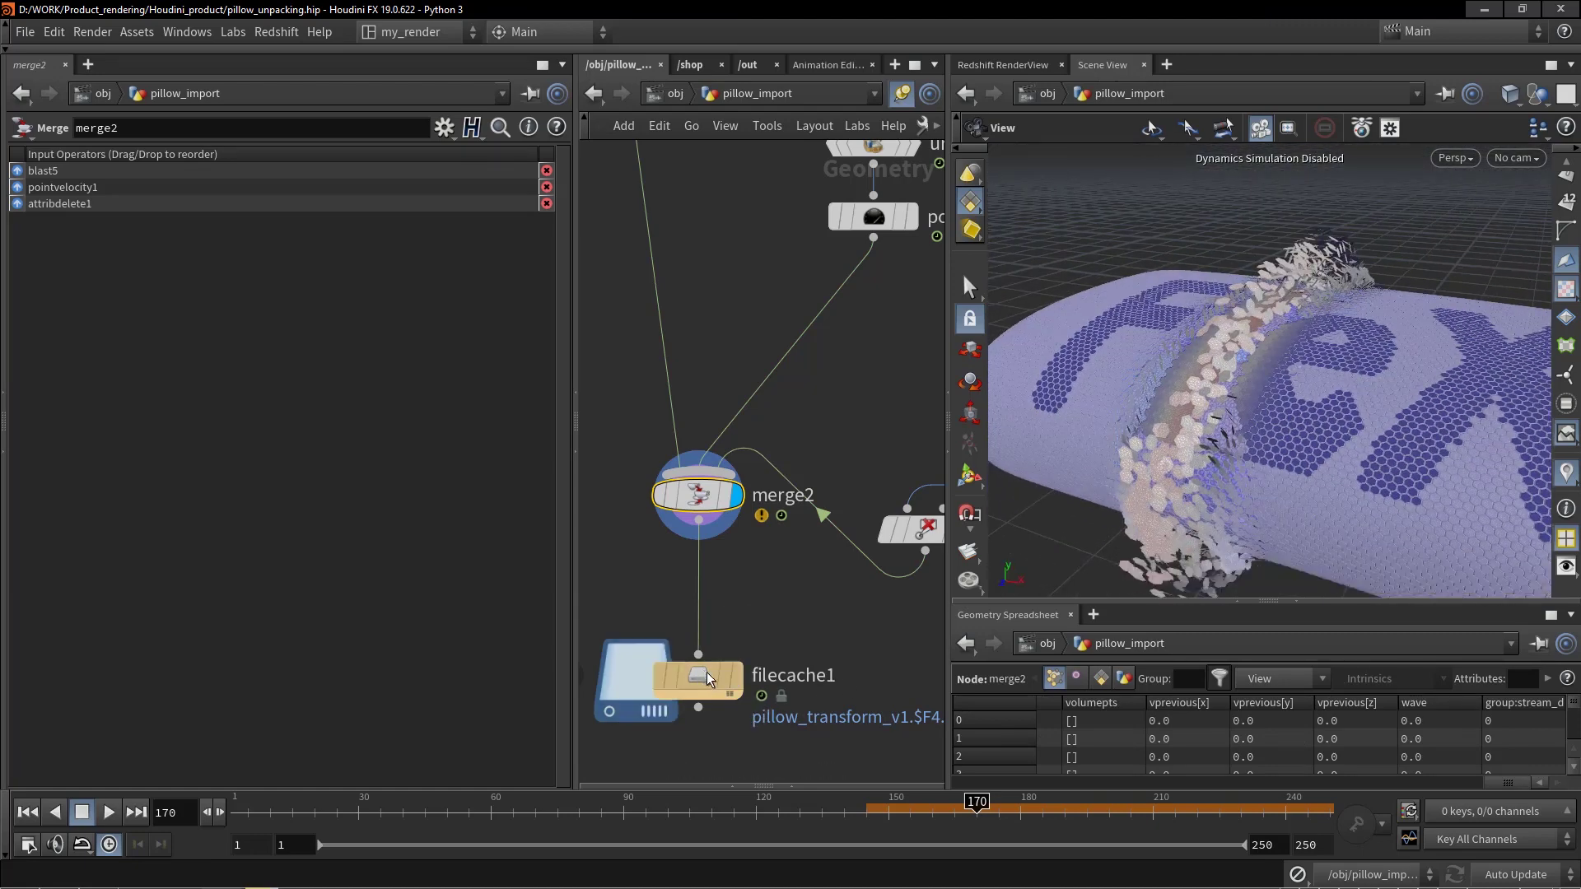
- Examine the pillow_transform caching settings of filecache1 and display that node, then view the pillow render in Redshift RenderView
{"action": "left_click", "coordinate": [738, 683]}
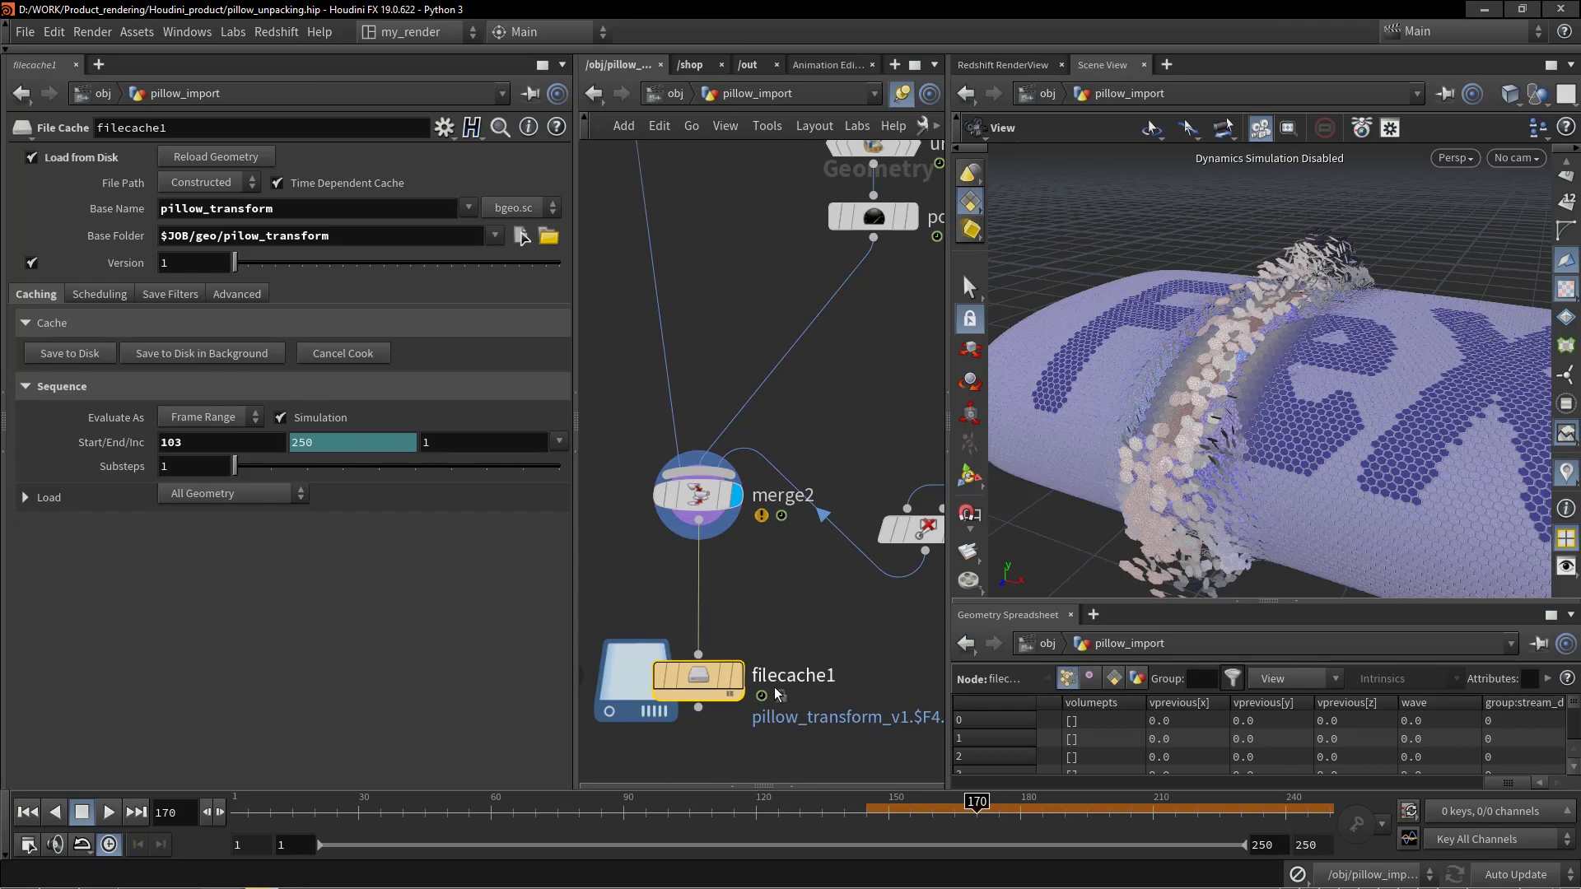
{"action": "scroll", "coordinate": [724, 733], "scroll_direction": "down", "scroll_amount": 5}
{"action": "scroll", "coordinate": [733, 659], "scroll_direction": "up", "scroll_amount": 5}
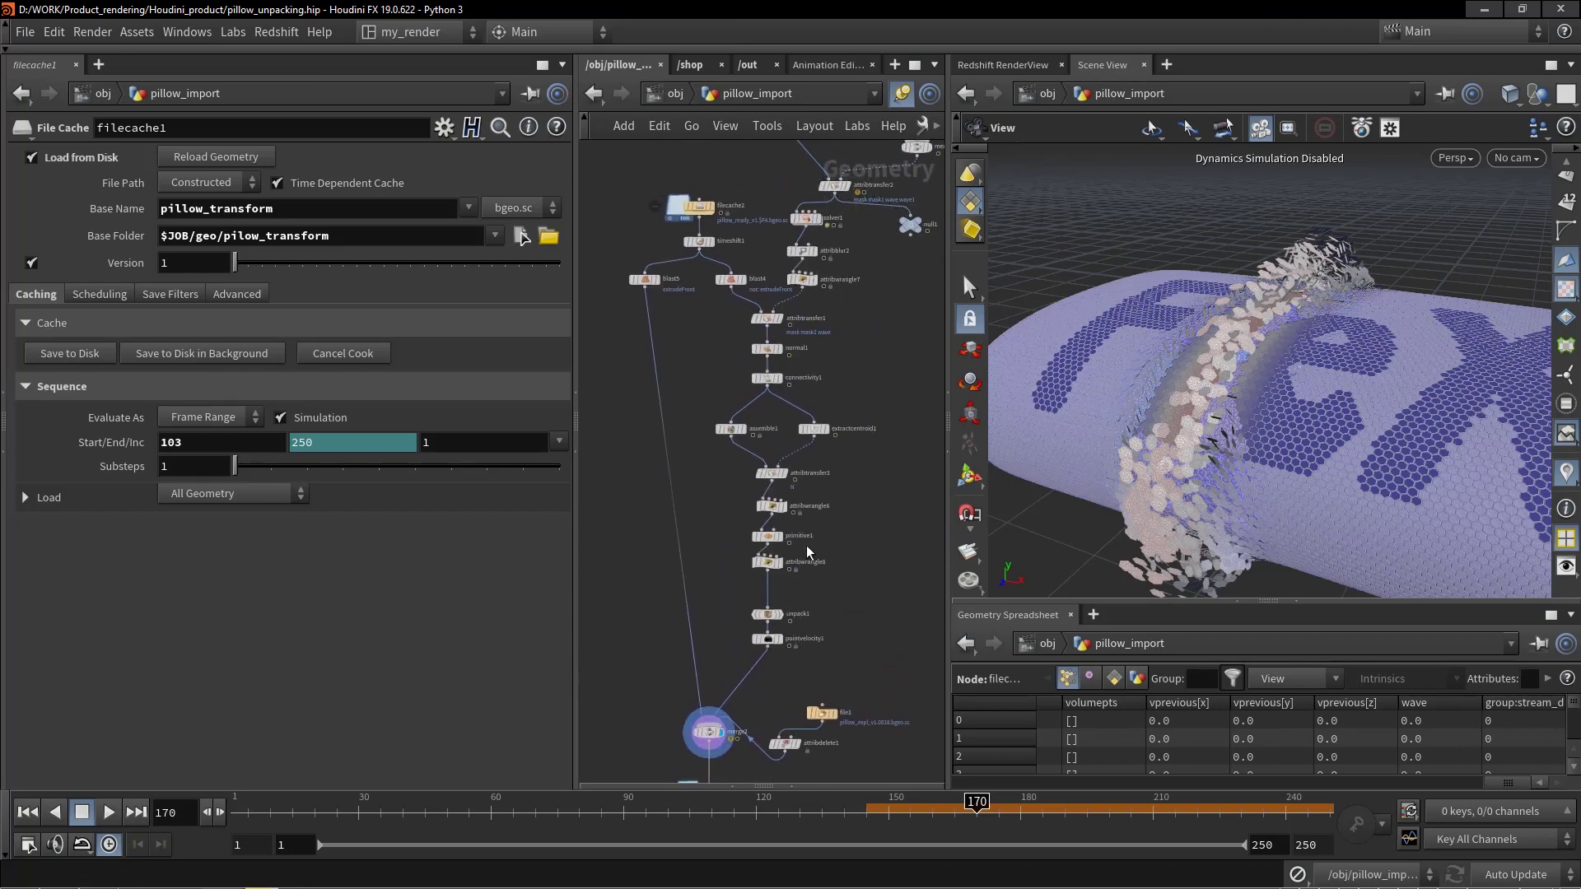
{"action": "left_click", "coordinate": [736, 603]}
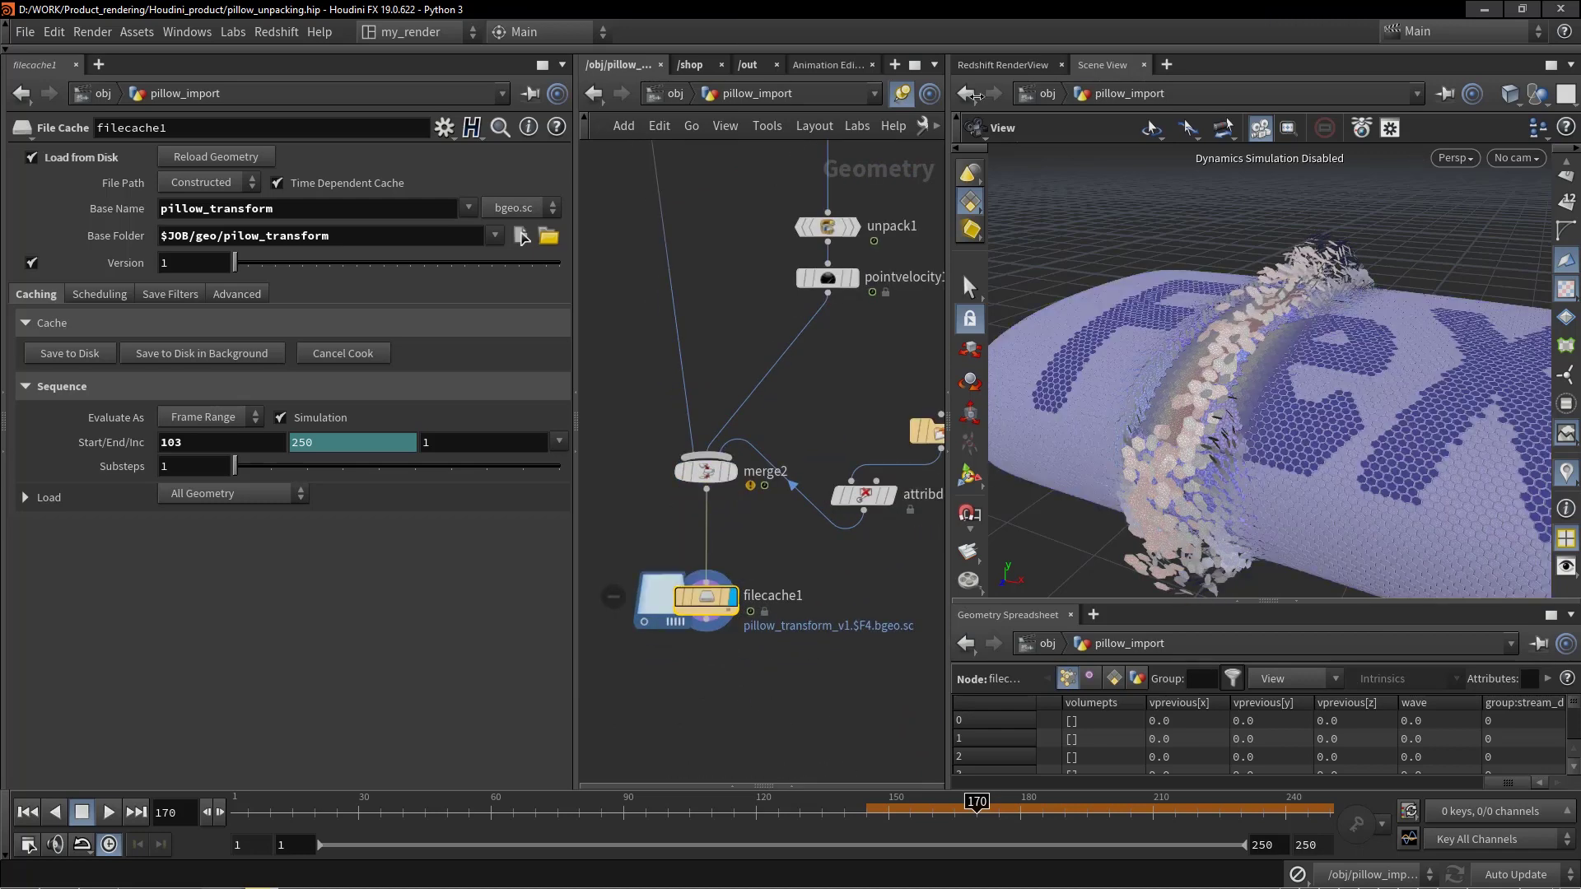
{"action": "left_click", "coordinate": [1012, 69]}
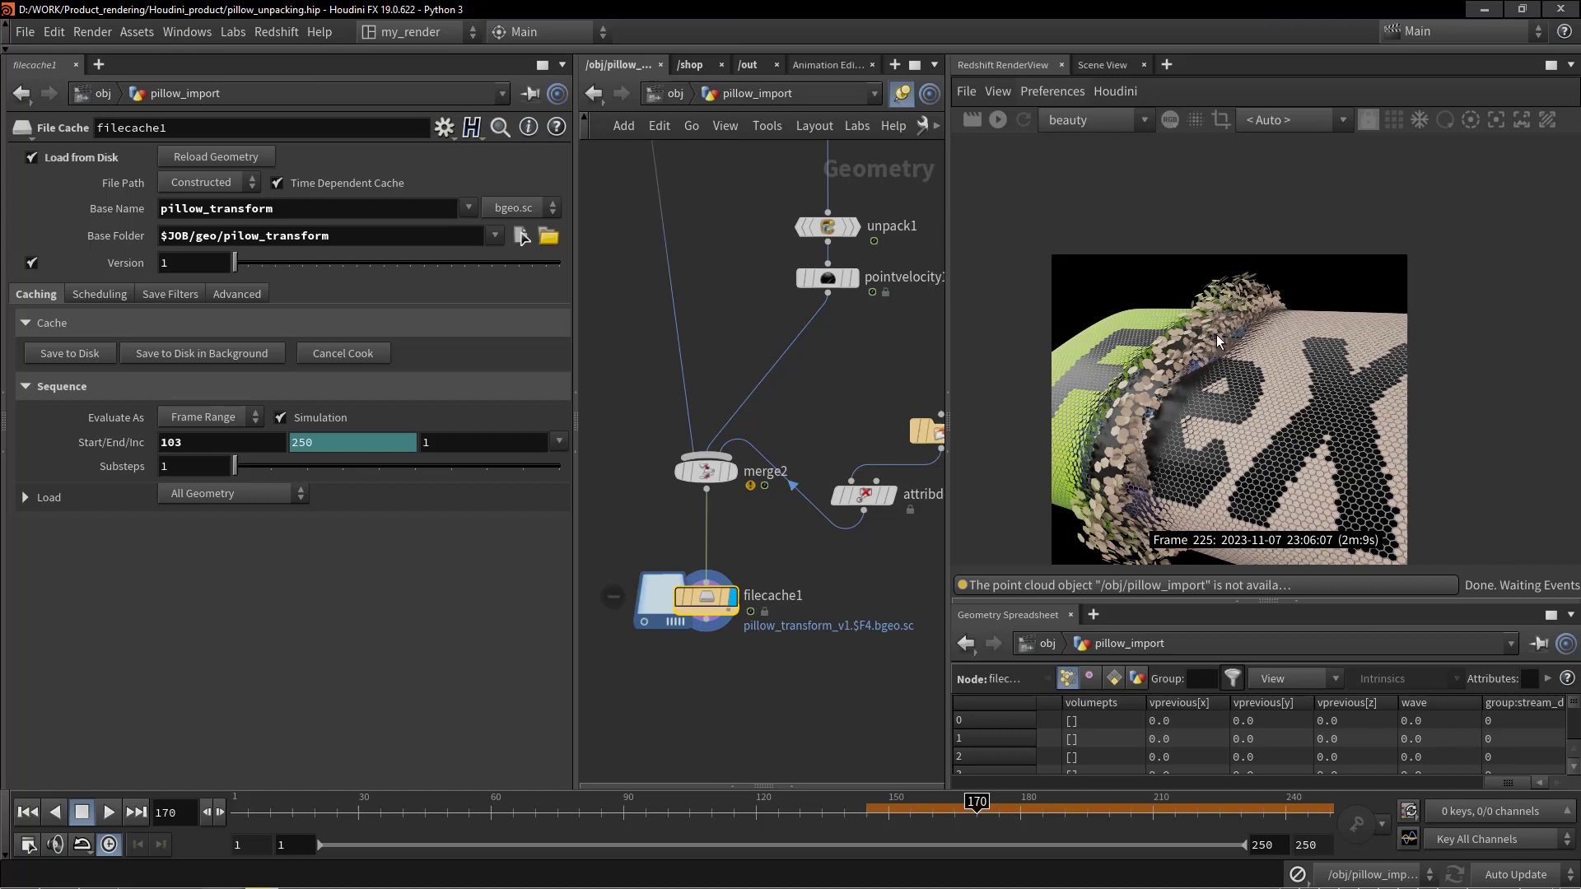
- Open the top_mat shader network full-size with the parameter overlay shown, and examine the MaterialBlender1 inputs and the attribute of ParticleAttributeLookup1
{"action": "left_click", "coordinate": [688, 64]}
{"action": "middle_click_drag", "start_coordinate": [692, 389], "coordinate": [695, 444]}
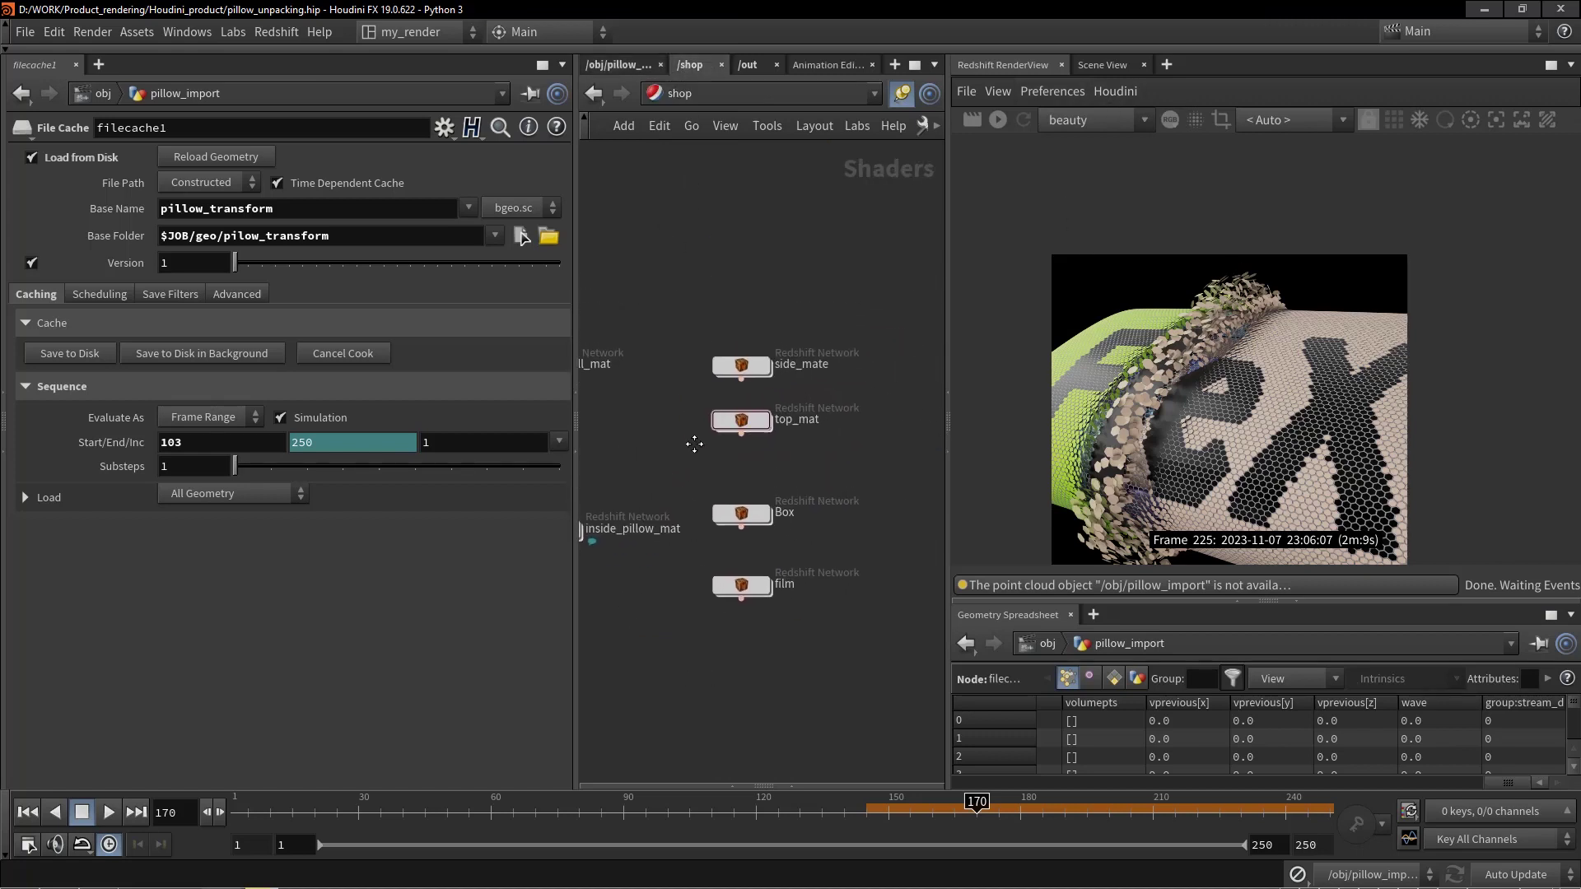
{"action": "double_click", "coordinate": [741, 420]}
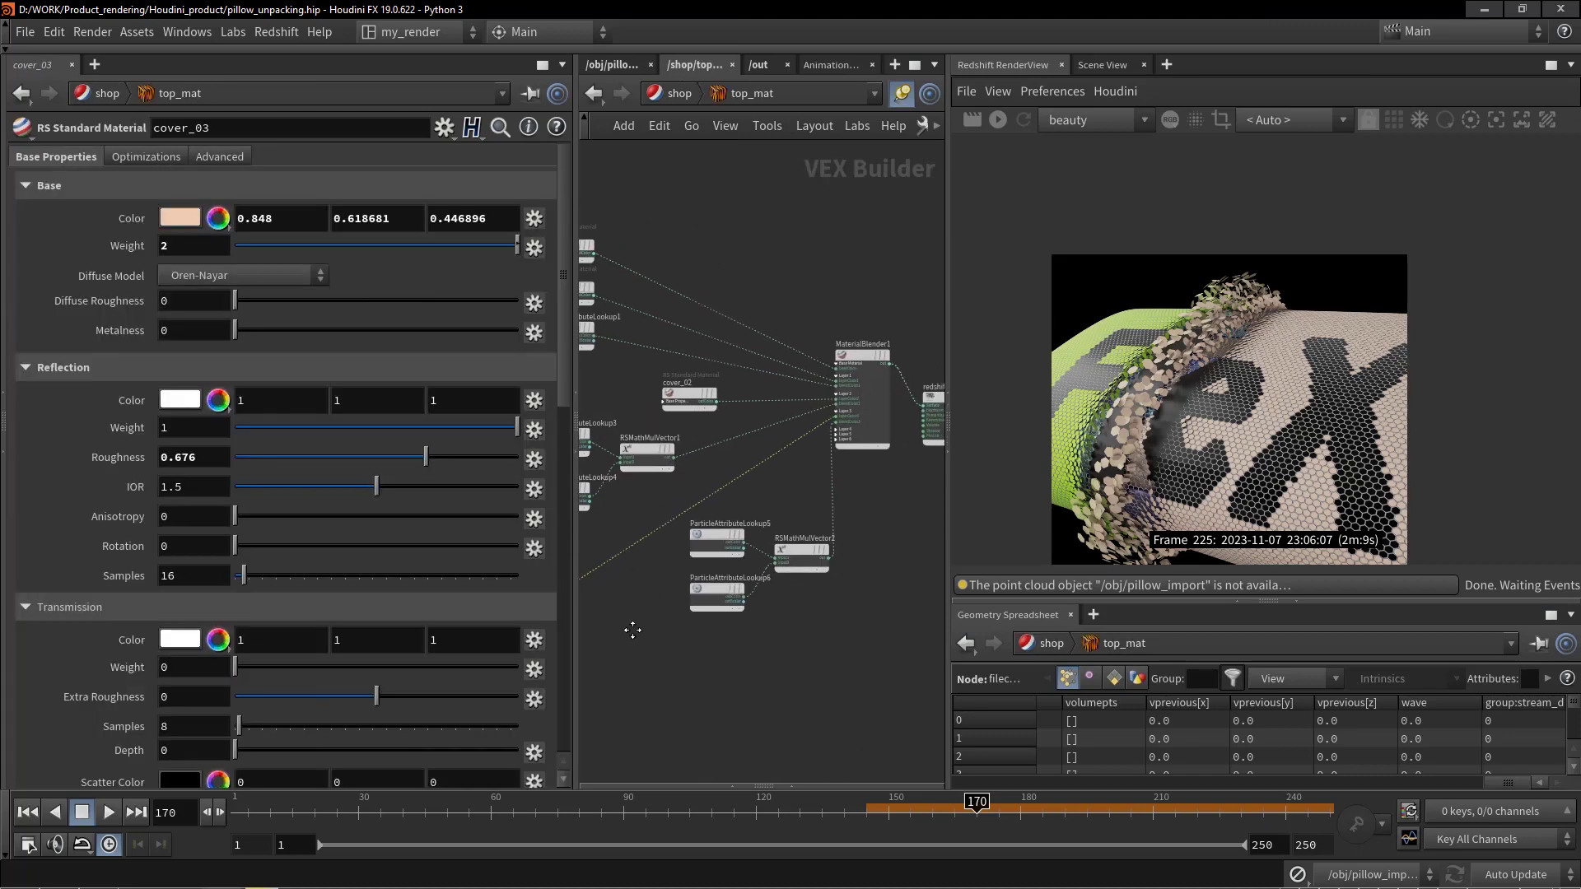
{"action": "key", "text": "ctrl+b"}
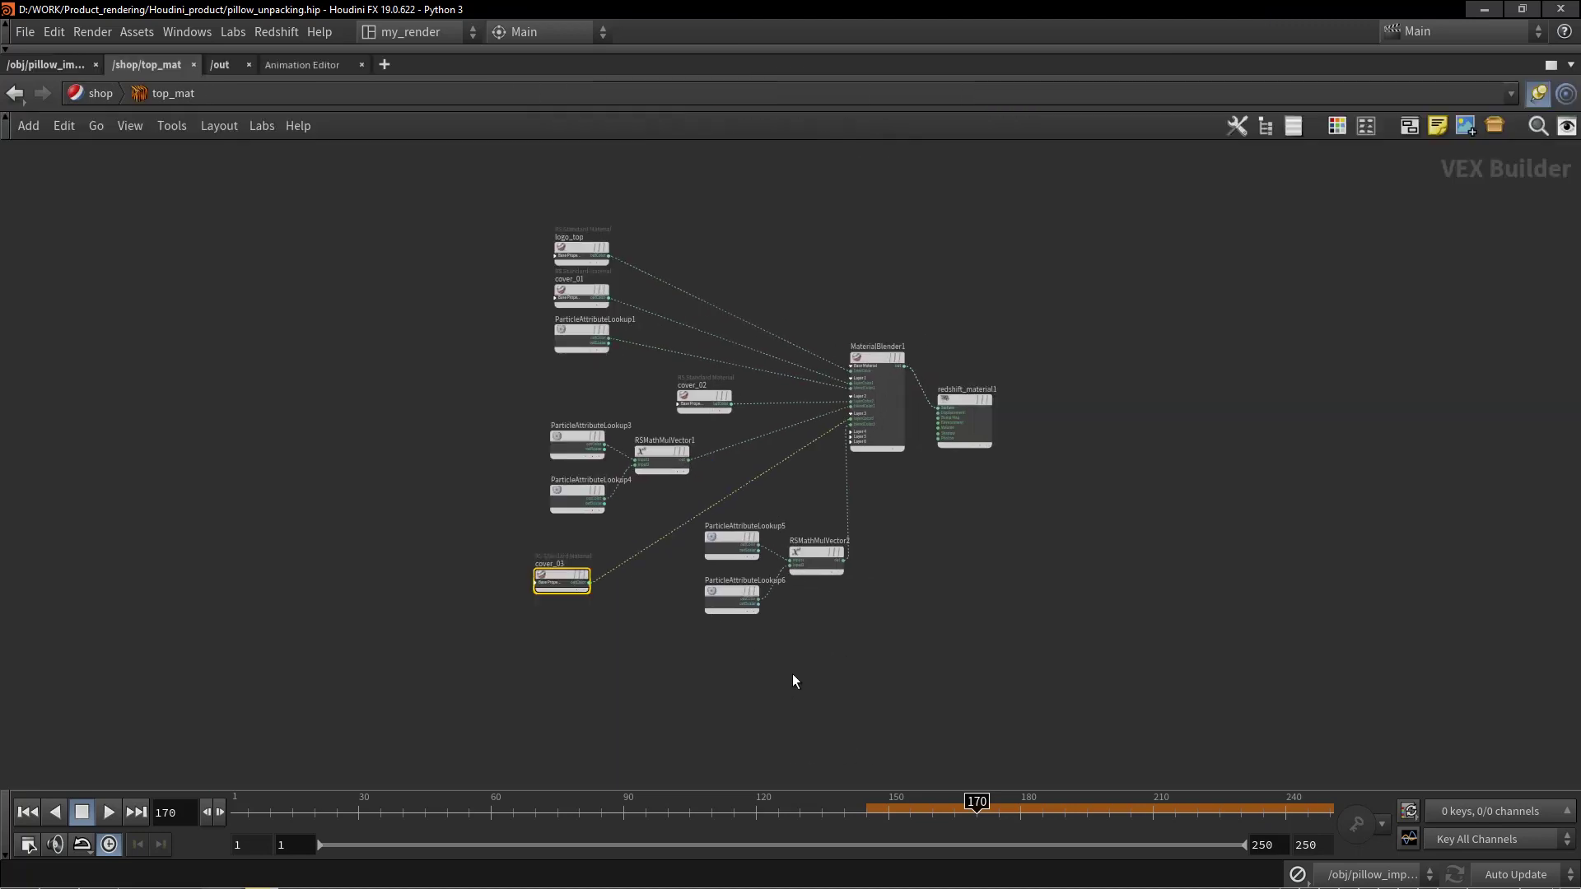
{"action": "key", "text": "p"}
{"action": "scroll", "coordinate": [596, 422], "scroll_direction": "up", "scroll_amount": 5}
{"action": "scroll", "coordinate": [659, 556], "scroll_direction": "down", "scroll_amount": 5}
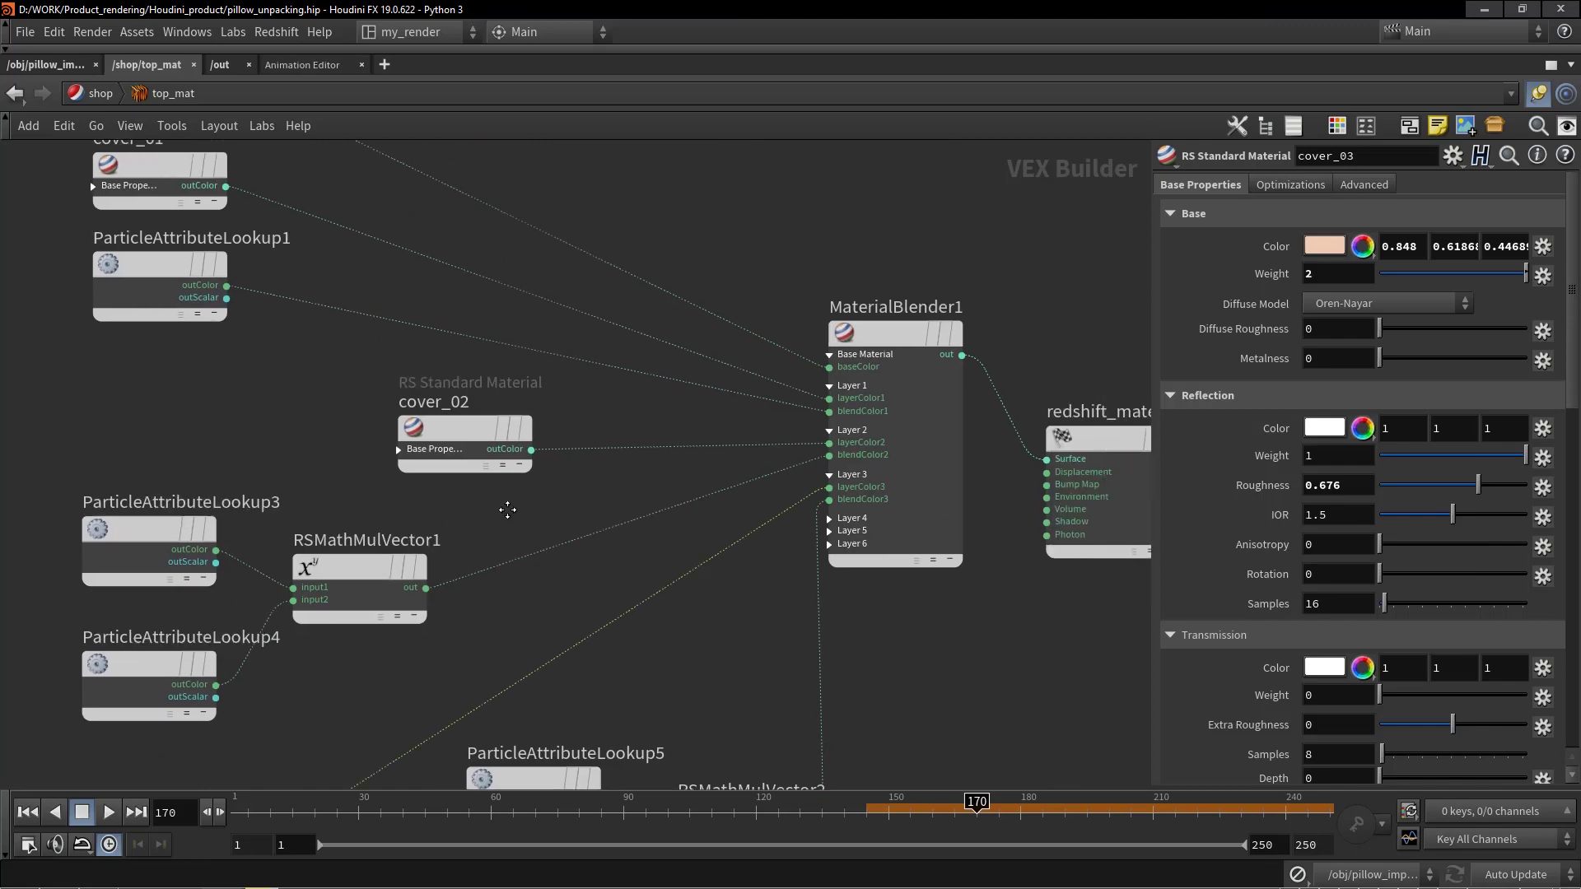
{"action": "scroll", "coordinate": [723, 403], "scroll_direction": "up", "scroll_amount": 3}
{"action": "middle_click_drag", "start_coordinate": [735, 402], "coordinate": [1094, 397]}
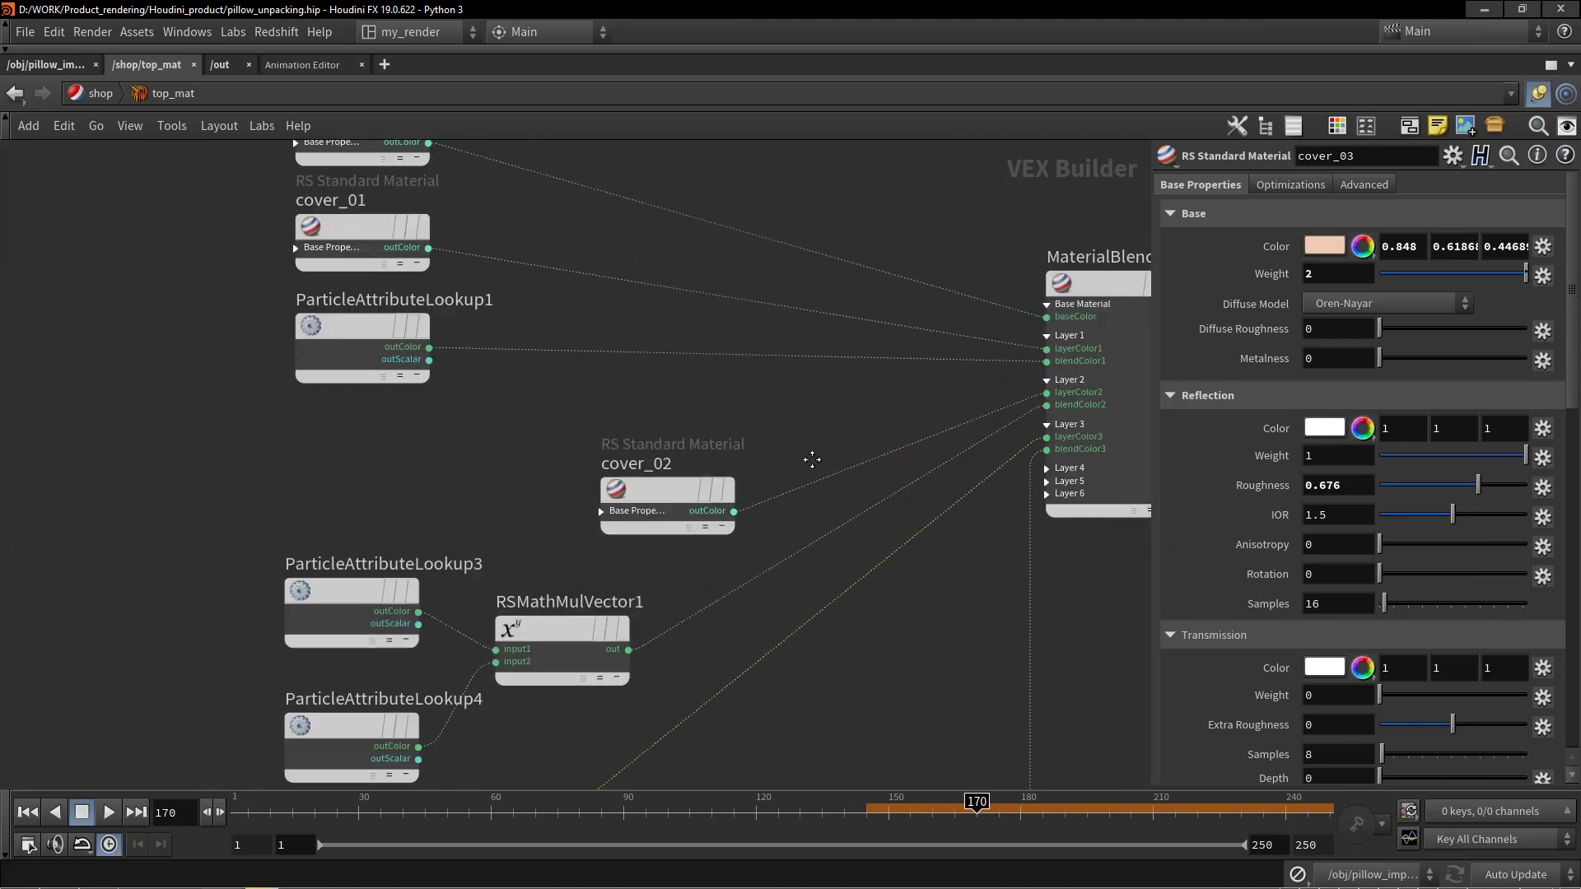
{"action": "left_click", "coordinate": [399, 388]}
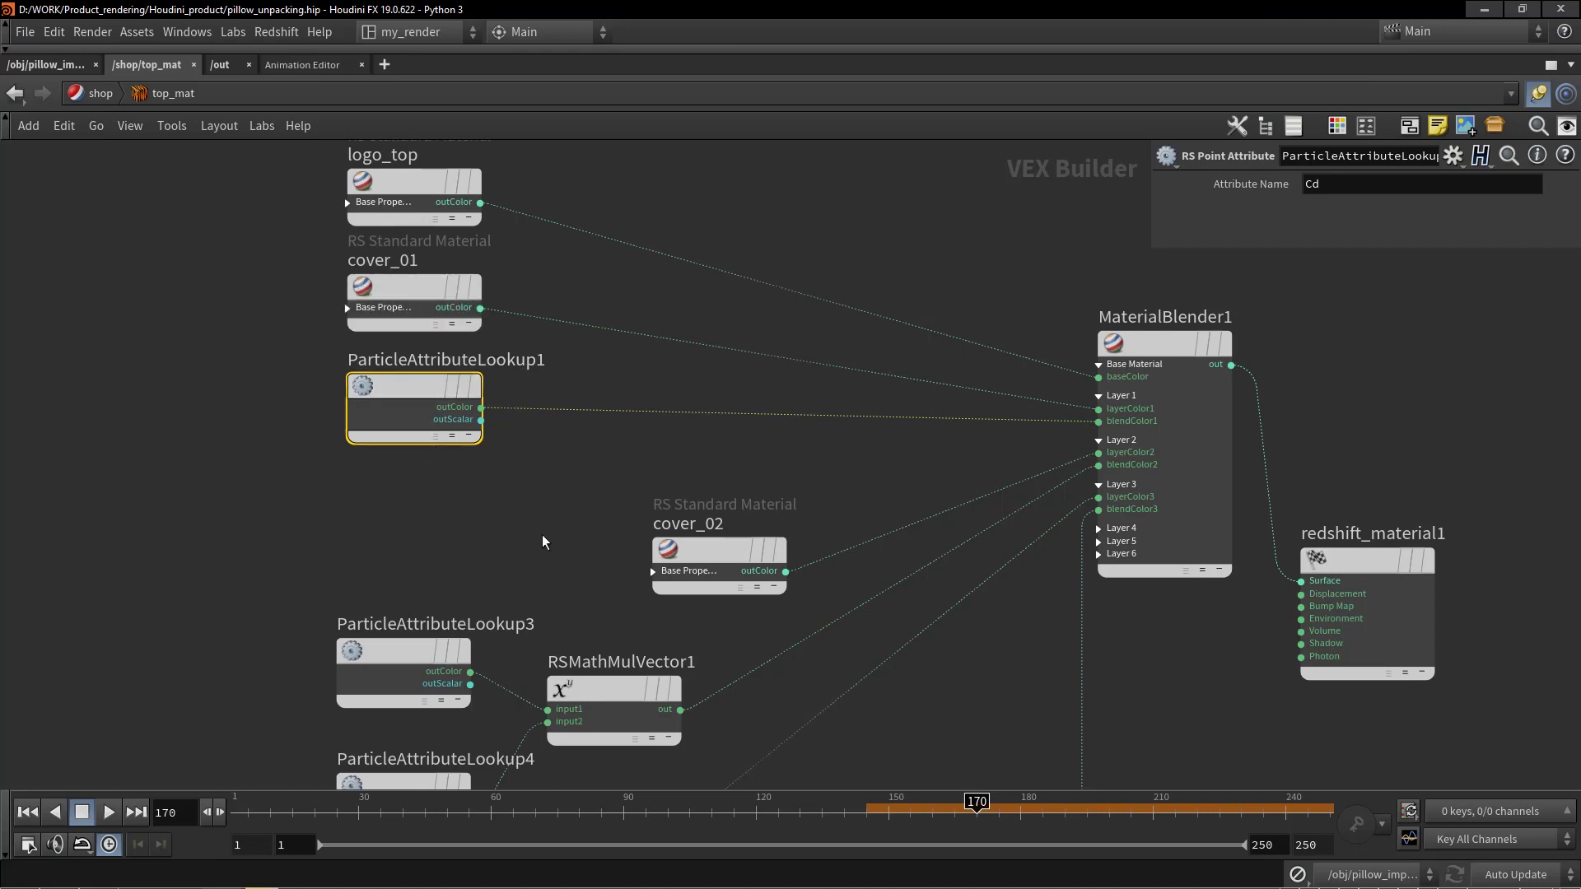
{"action": "middle_click_drag", "start_coordinate": [485, 497], "coordinate": [262, 486]}
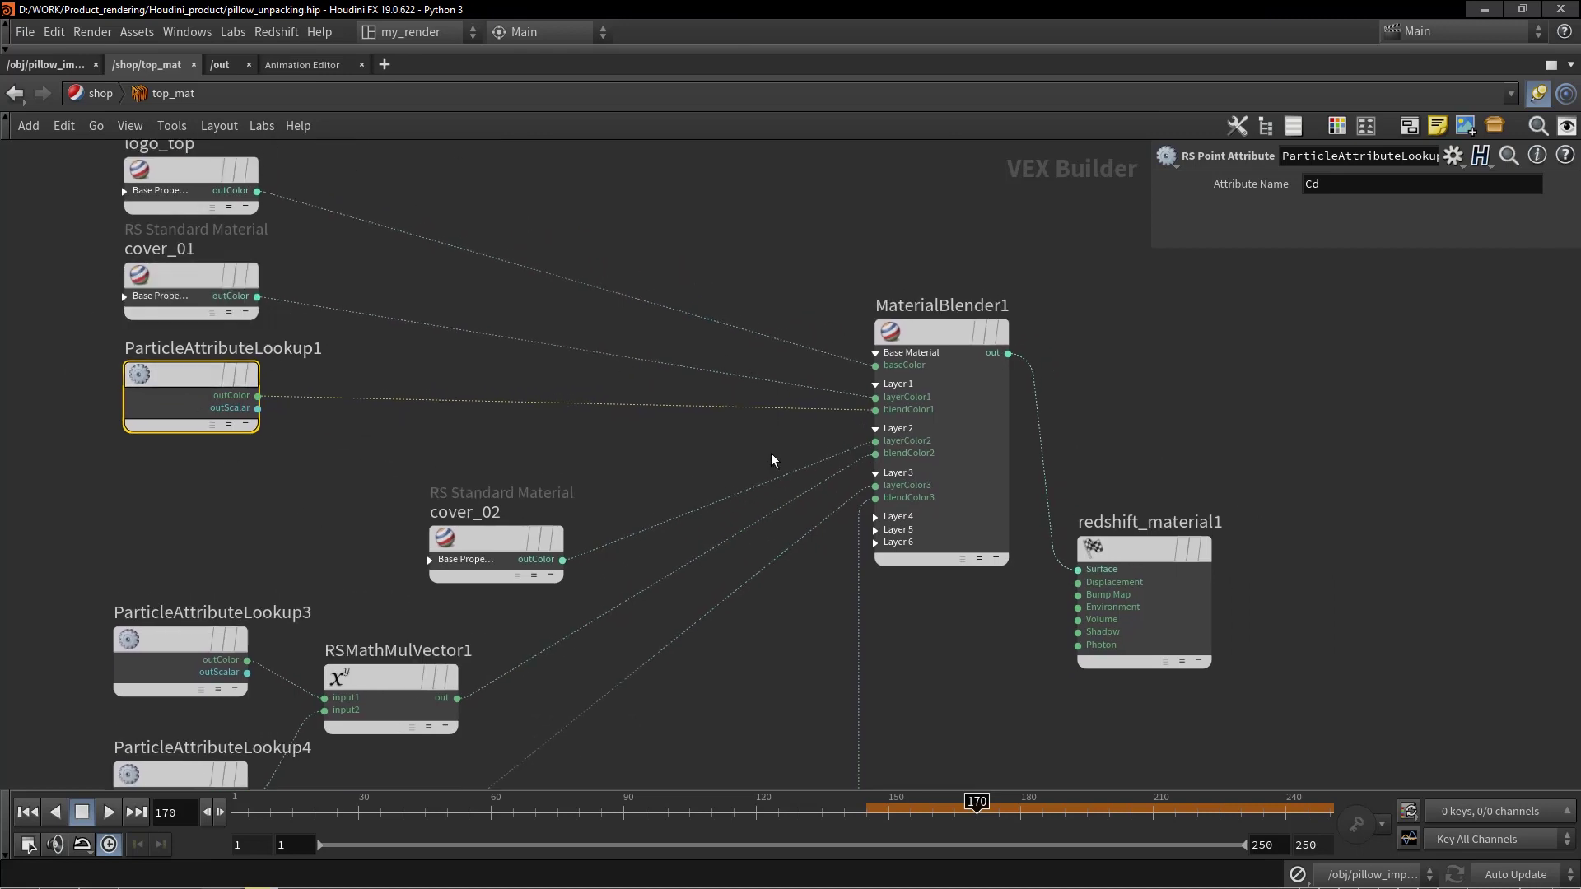
- Move the logo_top, cover_01 and ParticleAttributeLookup1 nodes closer to MaterialBlender1 and review each node's parameters
{"action": "middle_click_drag", "start_coordinate": [601, 459], "coordinate": [683, 542]}
{"action": "left_click_drag", "start_coordinate": [273, 250], "coordinate": [484, 246]}
{"action": "left_click", "coordinate": [484, 245]}
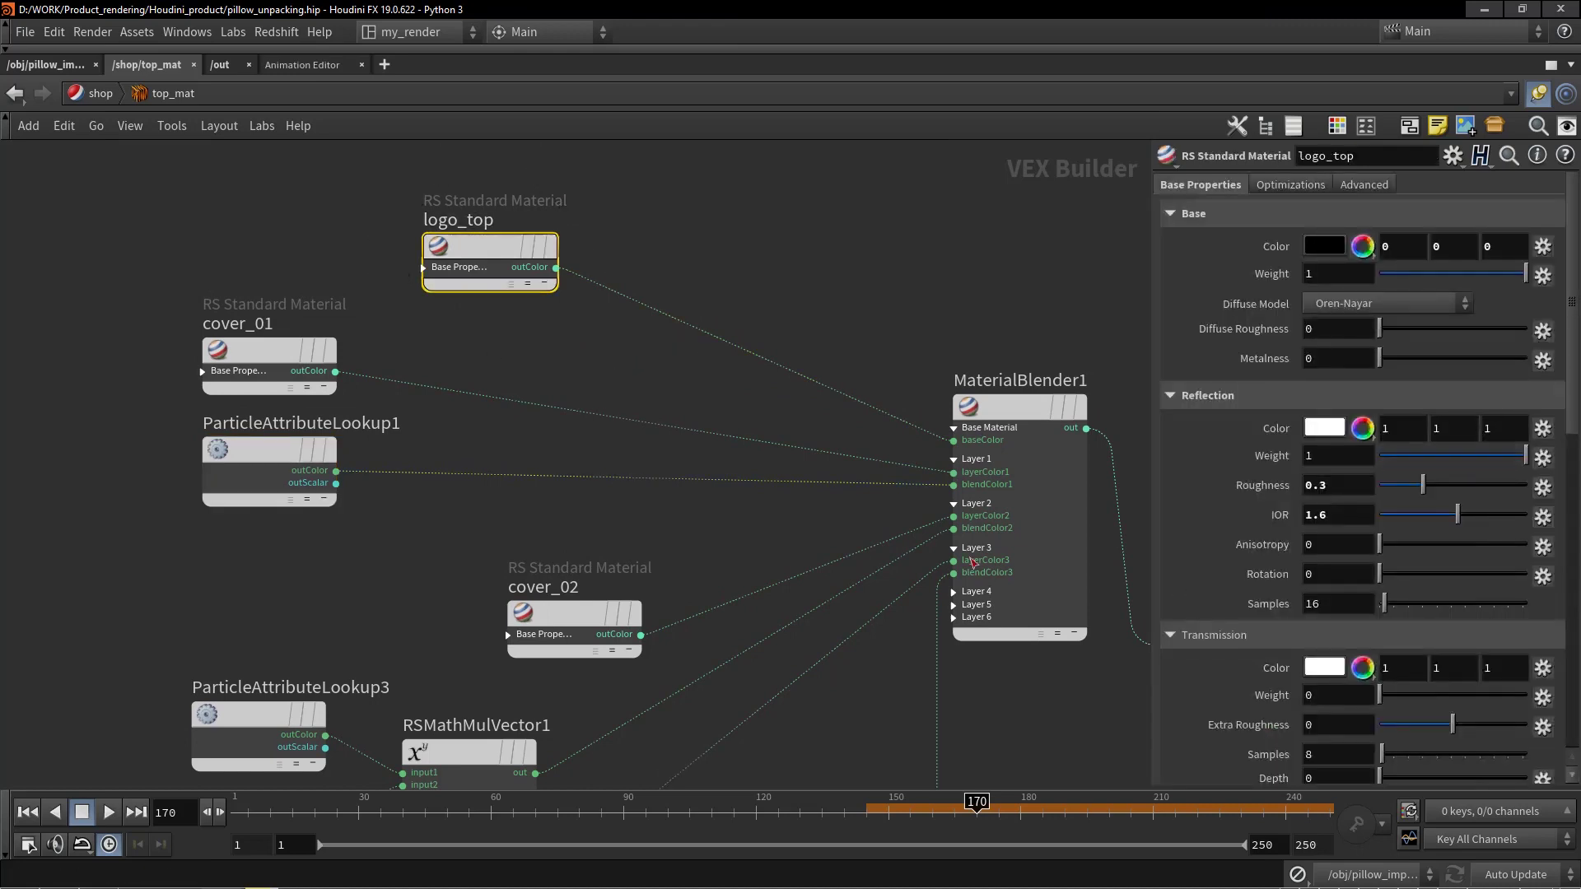
{"action": "middle_click_drag", "start_coordinate": [669, 370], "coordinate": [653, 361]}
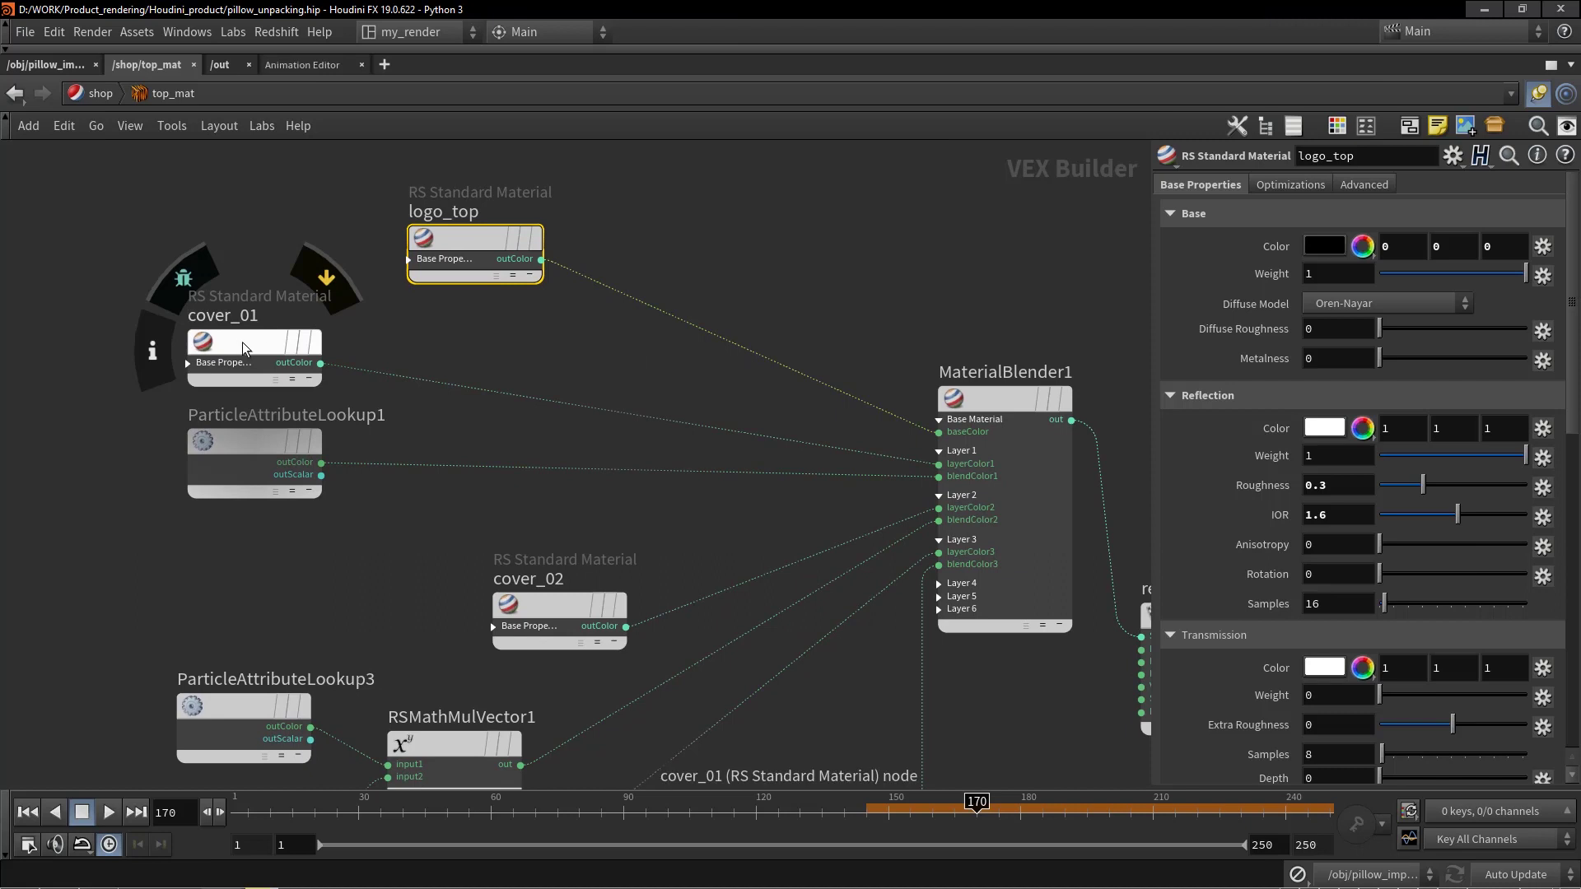
{"action": "left_click_drag", "start_coordinate": [242, 342], "coordinate": [427, 348]}
{"action": "left_click", "coordinate": [418, 348]}
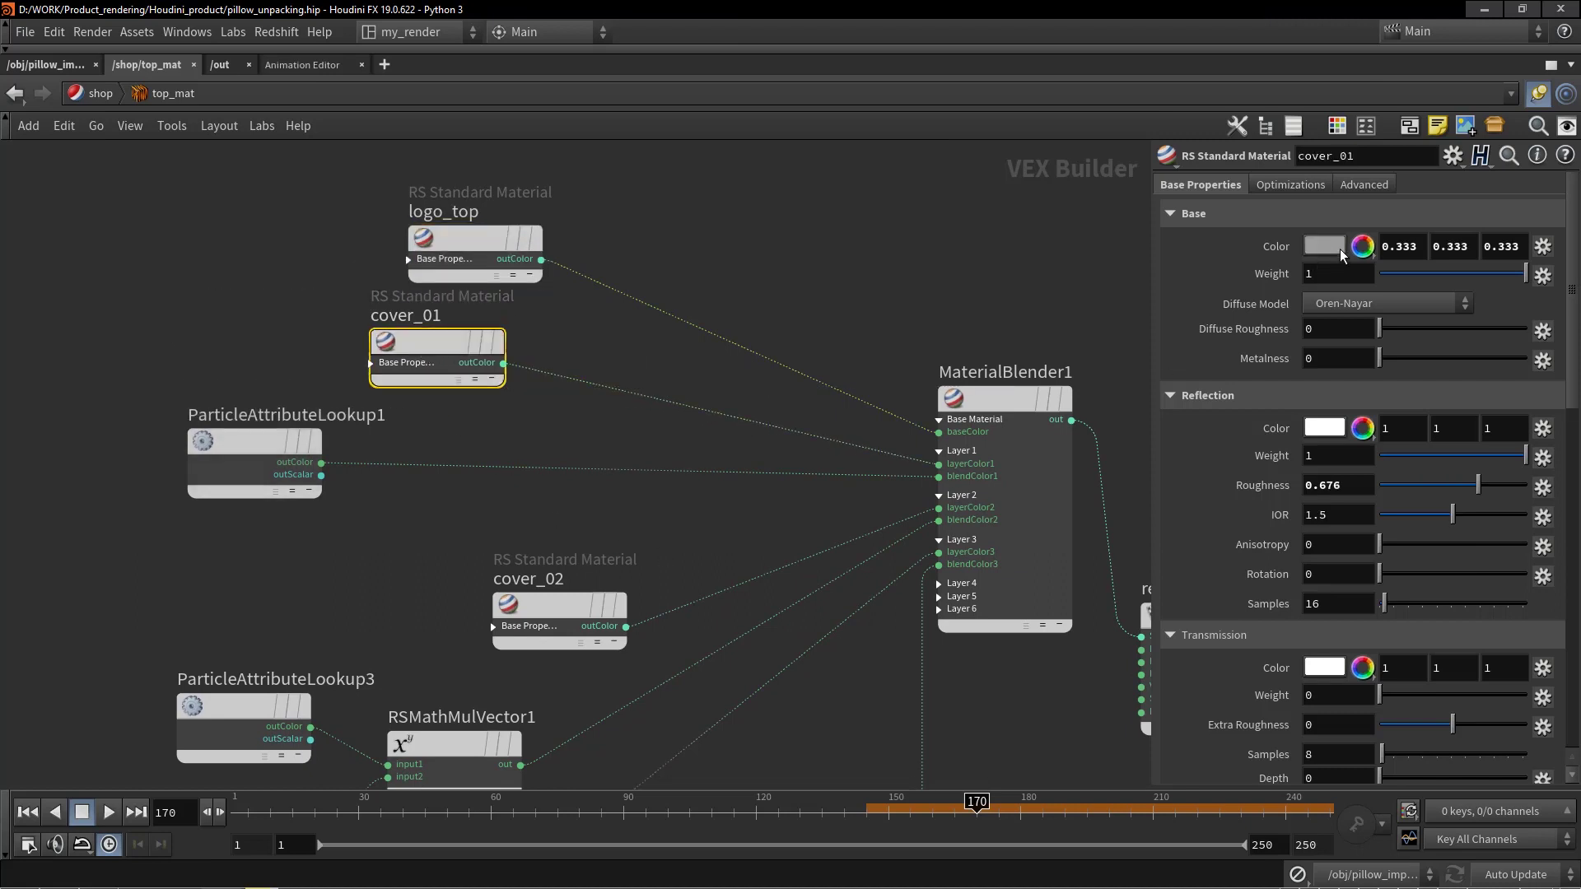
{"action": "left_click_drag", "start_coordinate": [265, 447], "coordinate": [451, 463]}
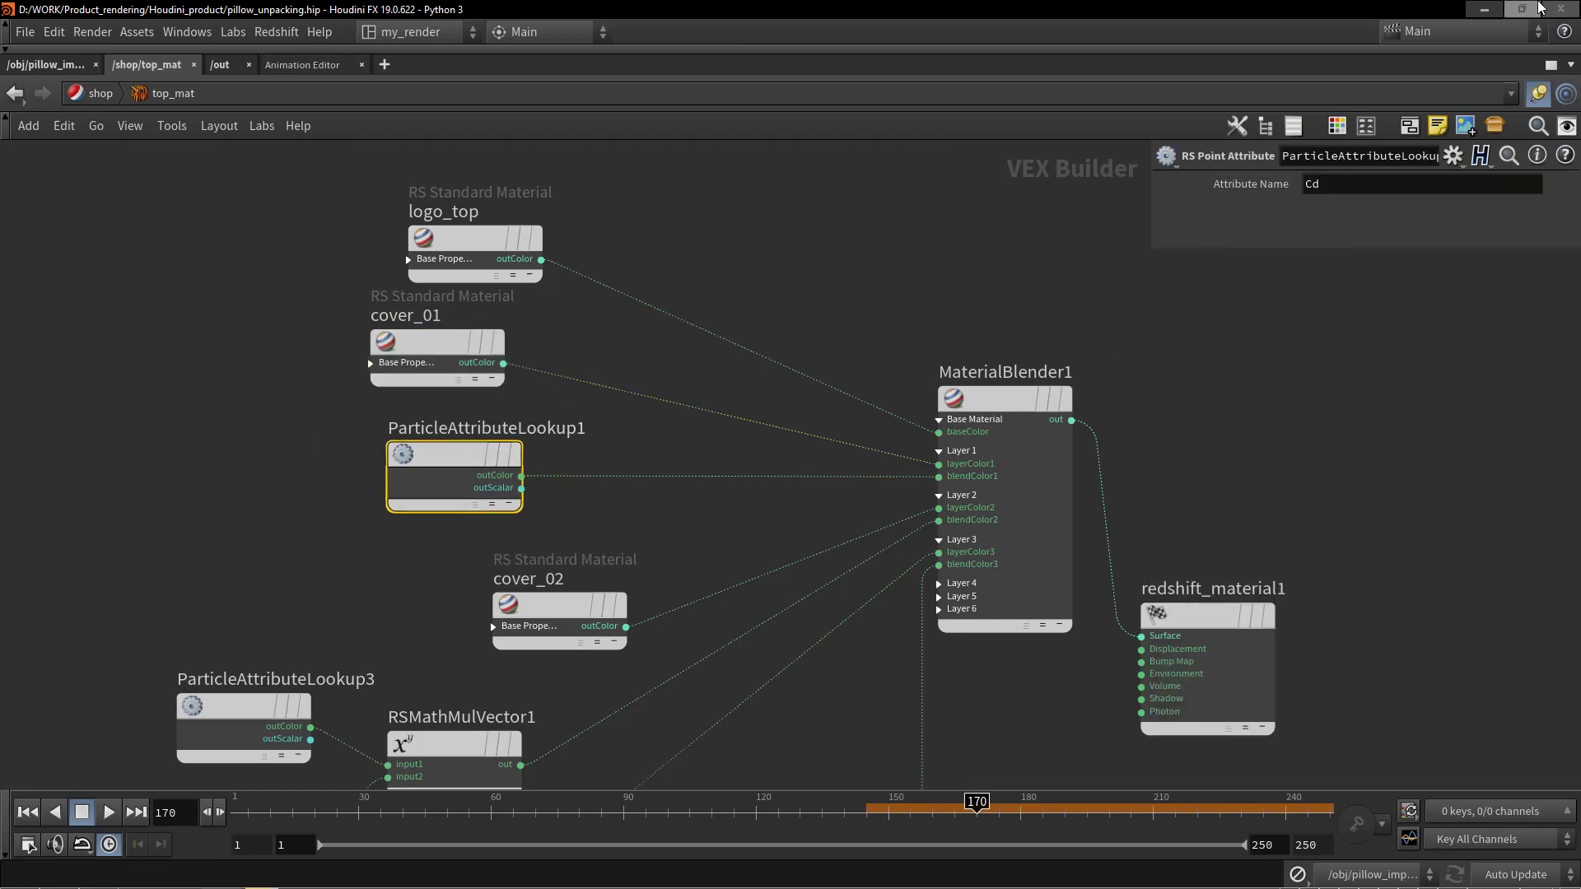
- Restore the pane layout, display timeshift1 in pillow_import, and compare its logo colours in the viewport with the Redshift render
{"action": "key", "text": "ctrl+b"}
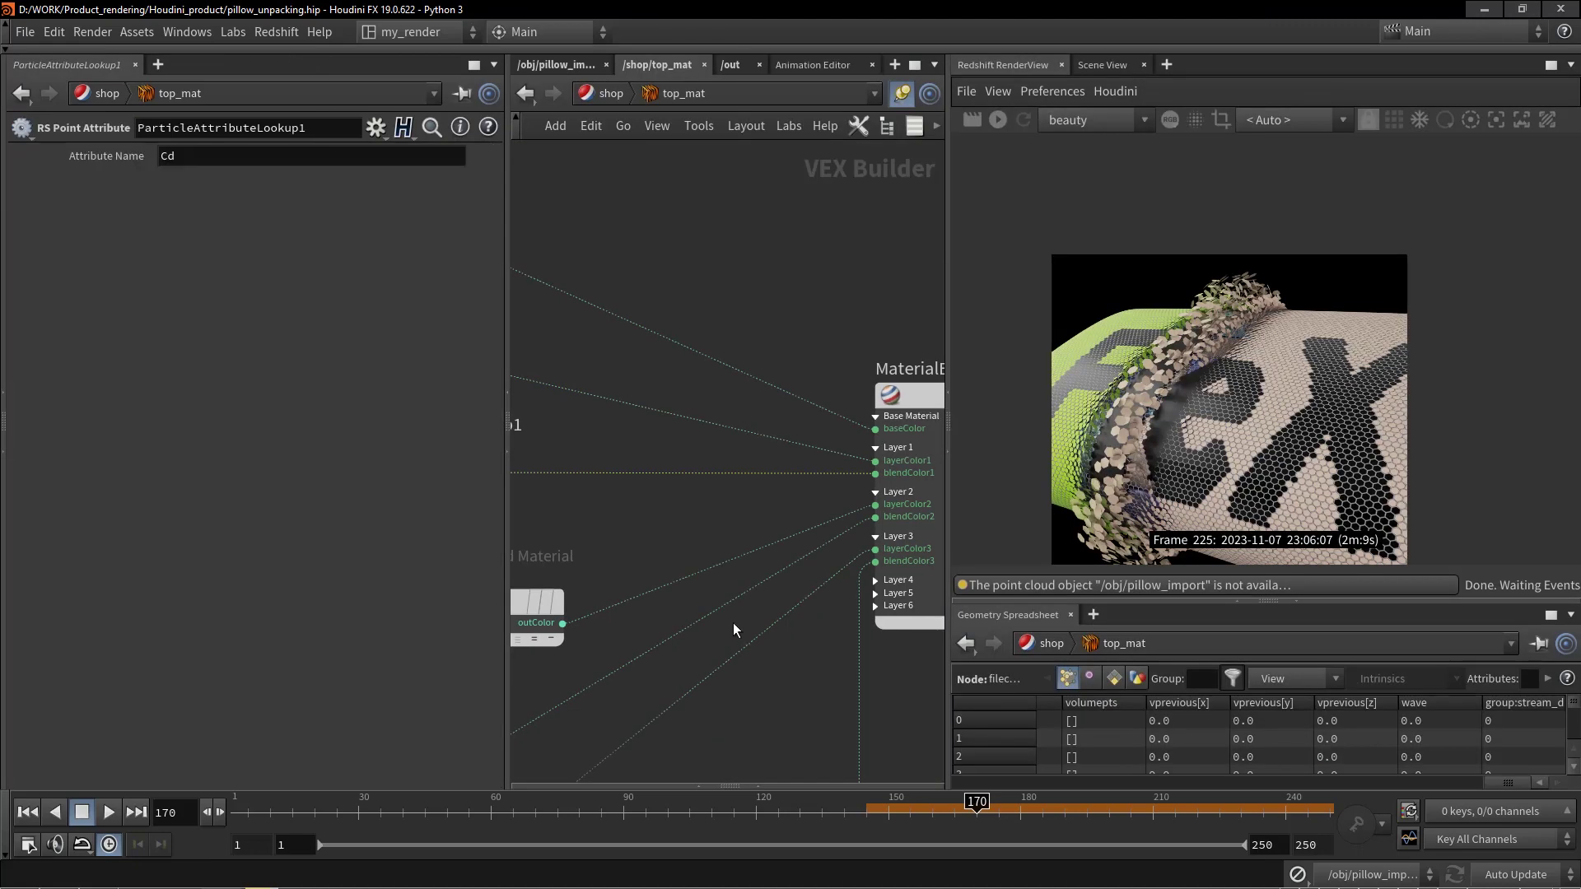
{"action": "left_click", "coordinate": [553, 64]}
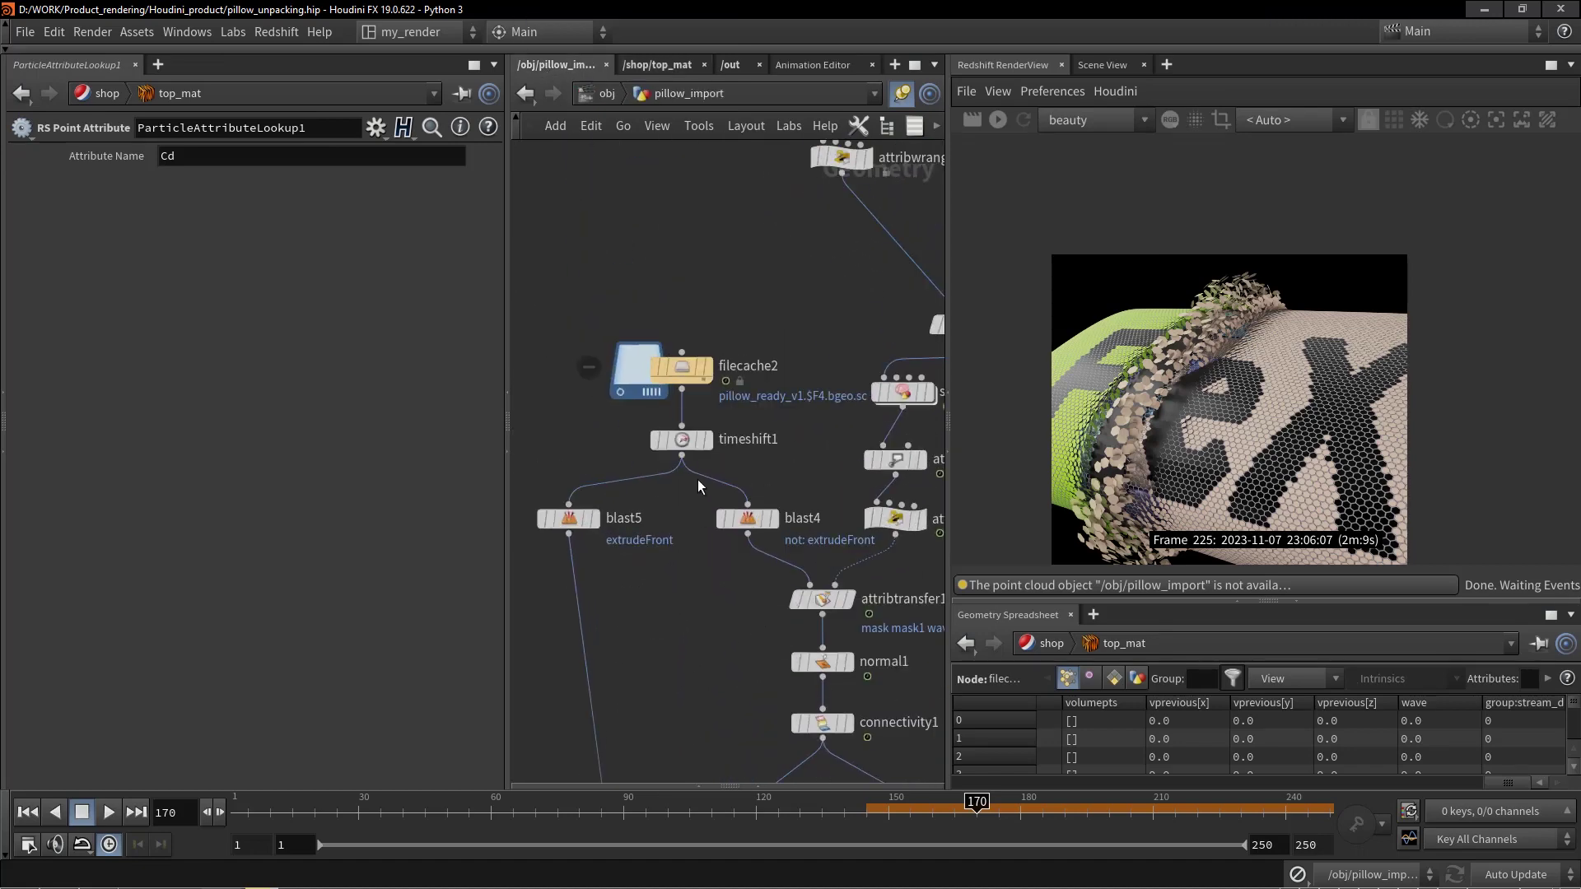
{"action": "left_click", "coordinate": [680, 439]}
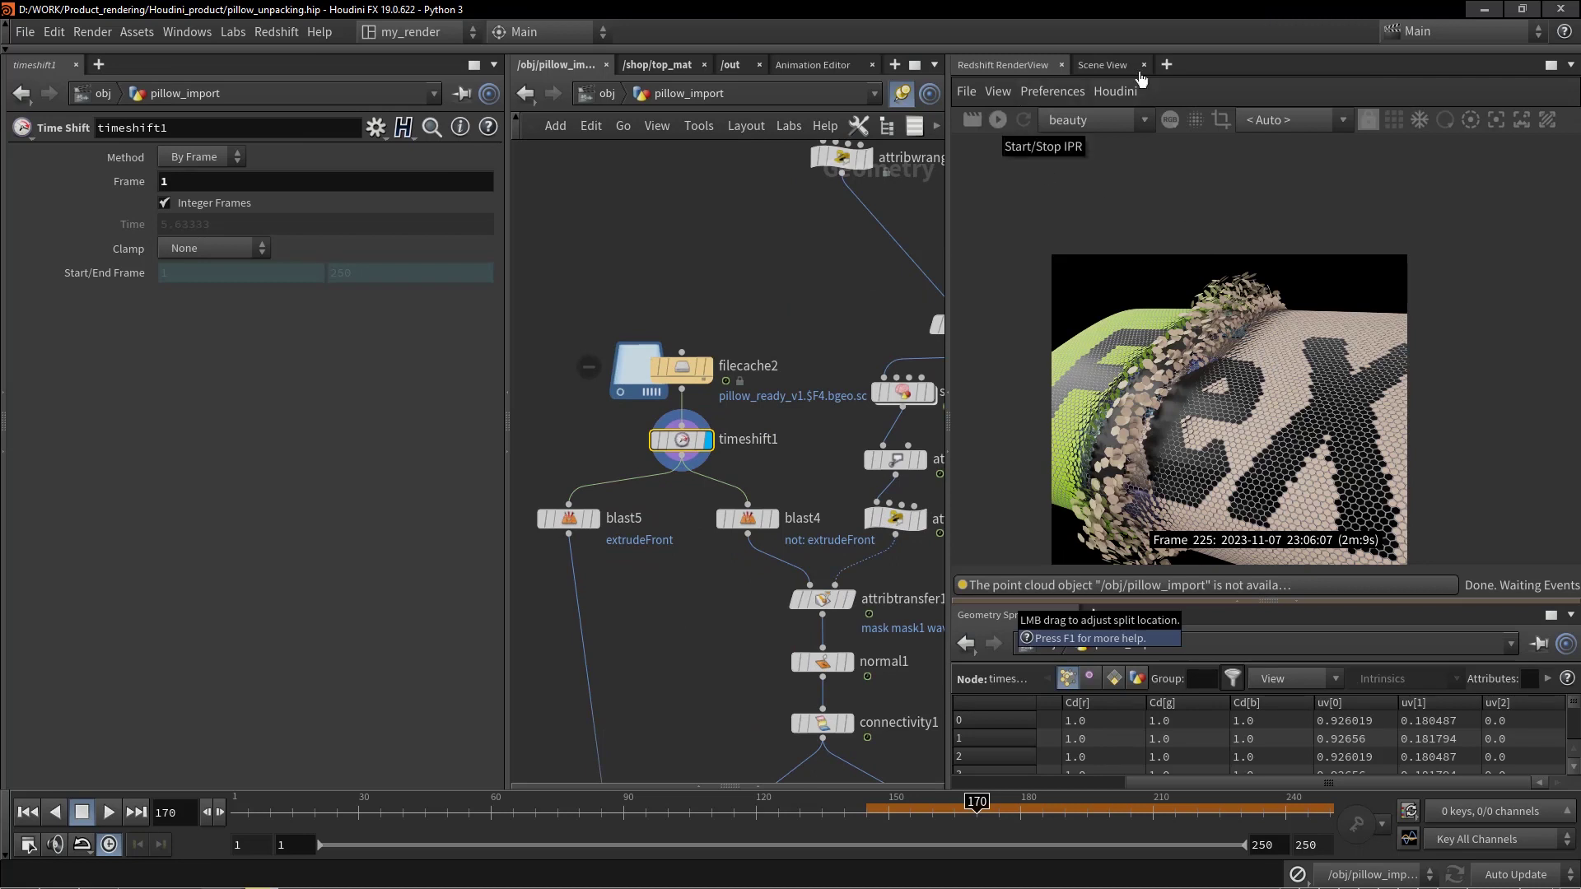
{"action": "left_click", "coordinate": [1101, 64]}
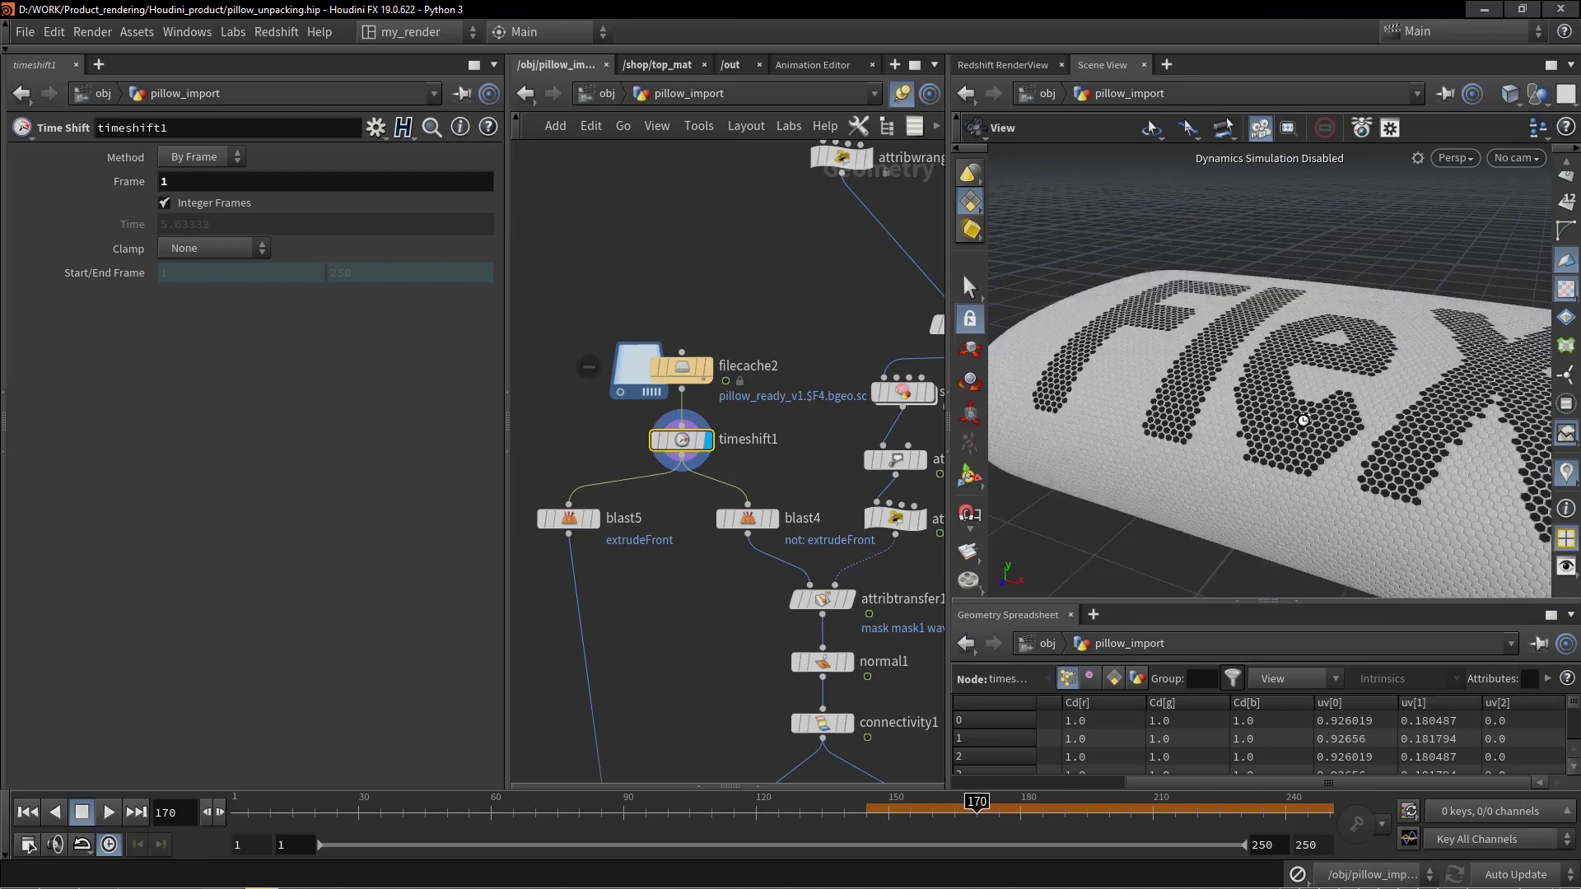
{"action": "key", "text": "space+g"}
{"action": "mouse_move", "coordinate": [1285, 376]}
{"action": "left_mouse_down"}
{"action": "mouse_move", "coordinate": [1351, 370]}
{"action": "mouse_move", "coordinate": [1300, 401]}
{"action": "left_mouse_up"}
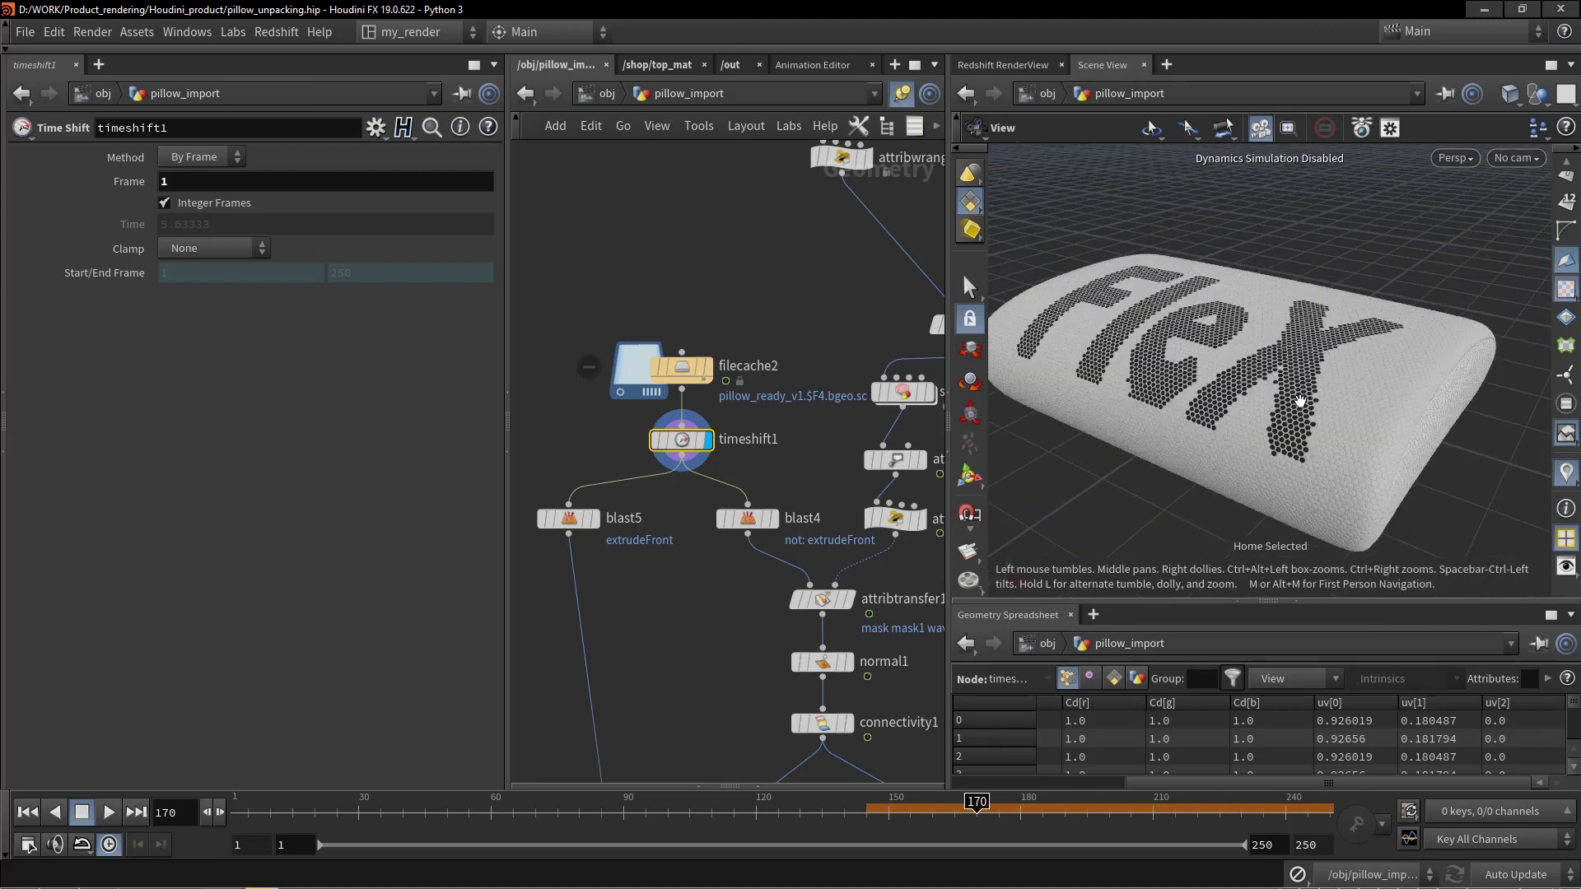
{"action": "scroll", "coordinate": [1288, 380], "scroll_direction": "up", "scroll_amount": 4}
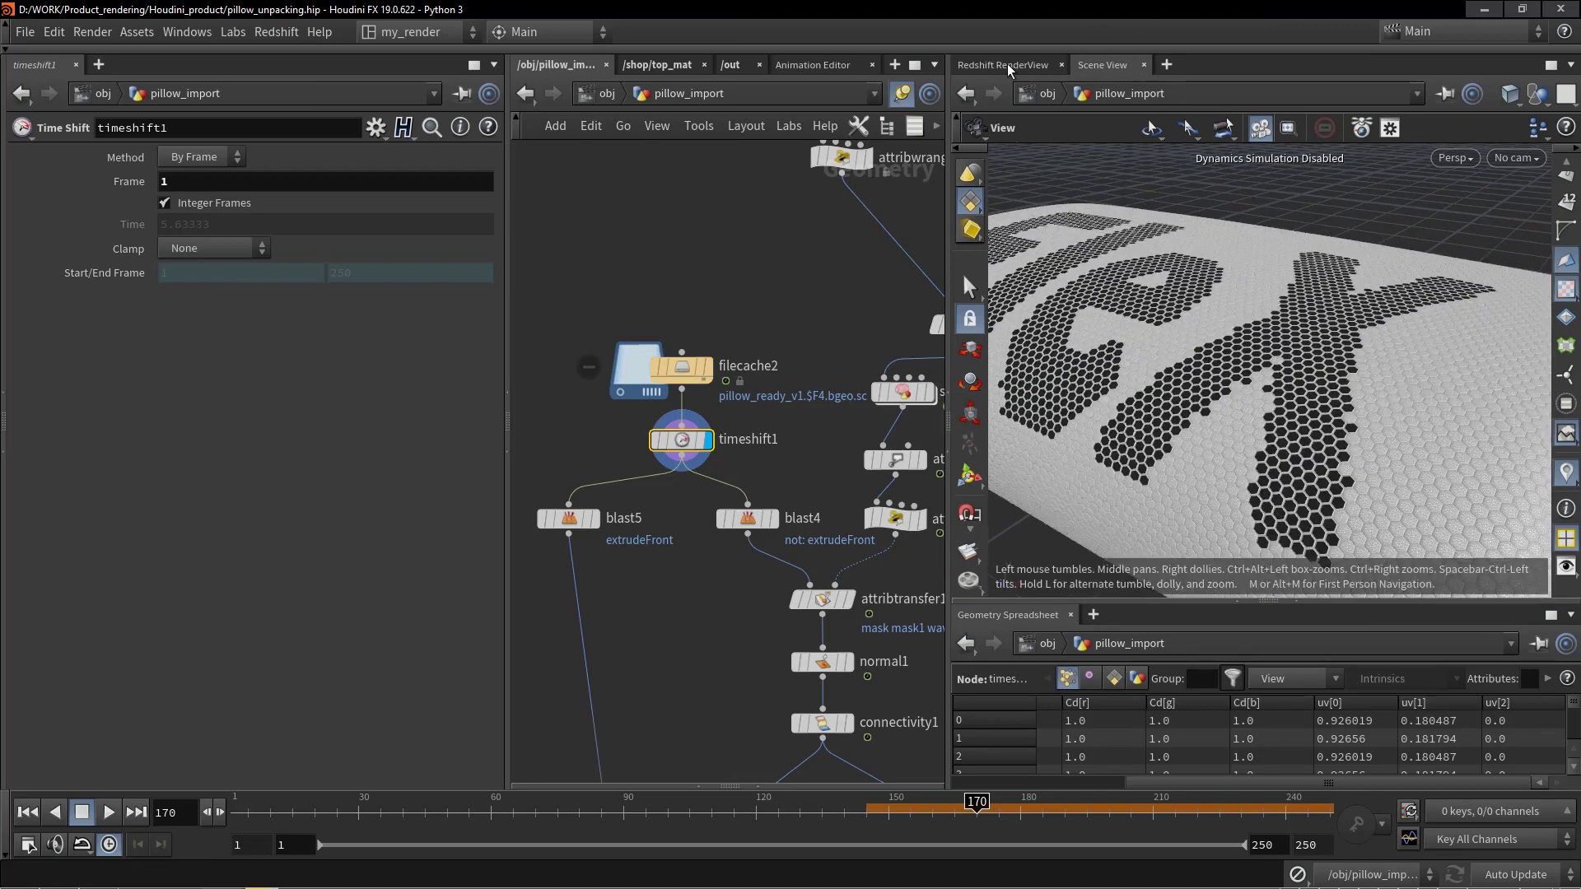
{"action": "left_click", "coordinate": [1006, 65]}
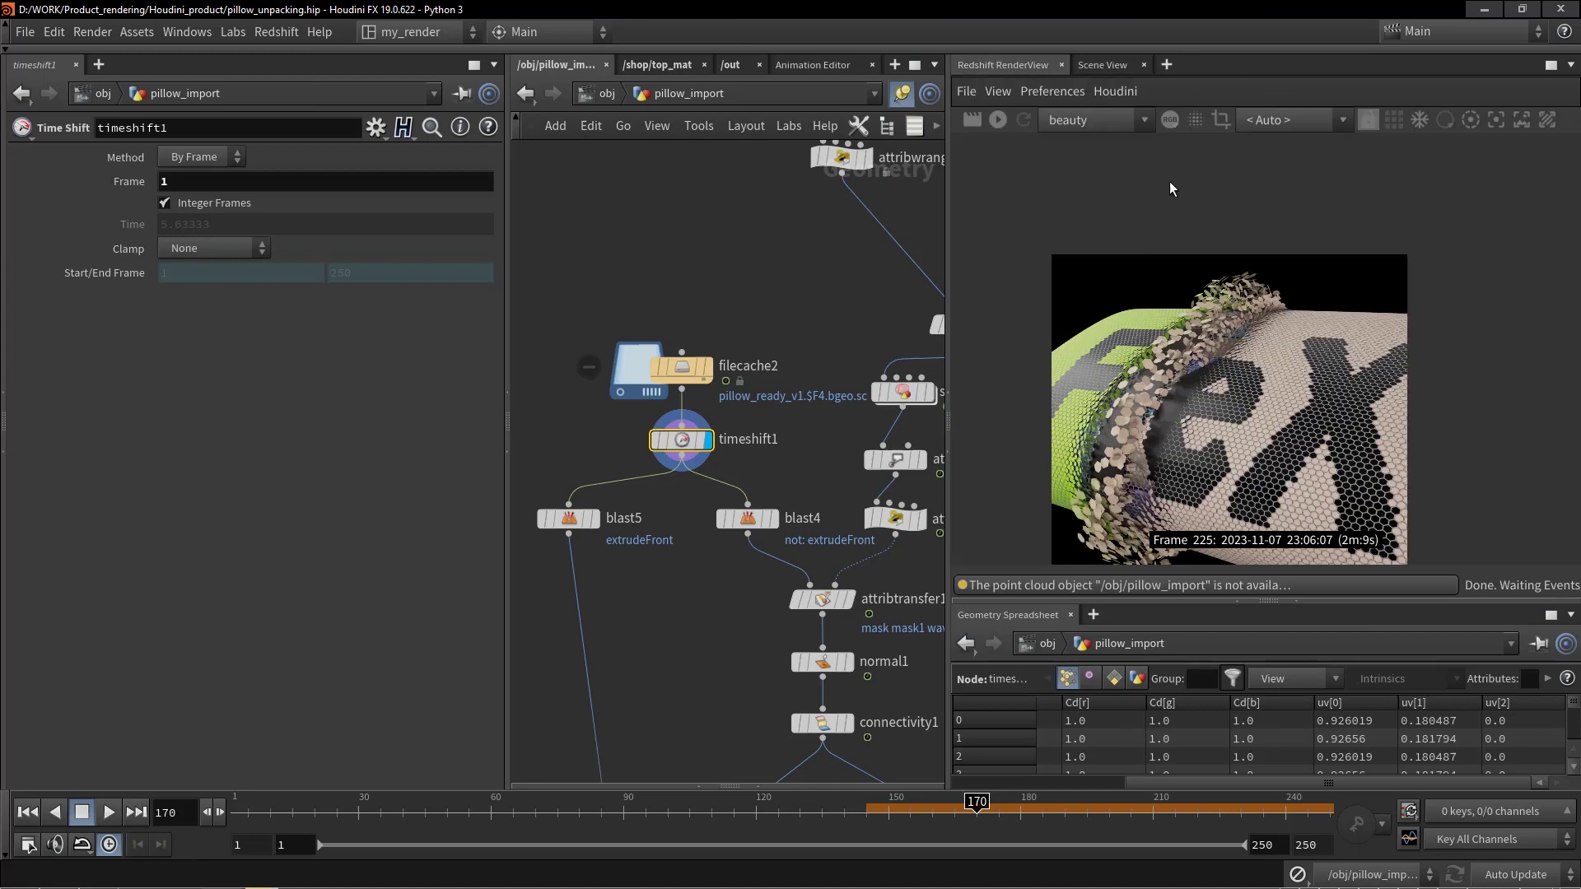
- Return to the top_mat network, align cover_02 beneath ParticleAttributeLookup1, and review its base colour
{"action": "left_click", "coordinate": [652, 64]}
{"action": "scroll", "coordinate": [835, 461], "scroll_direction": "down", "scroll_amount": 5}
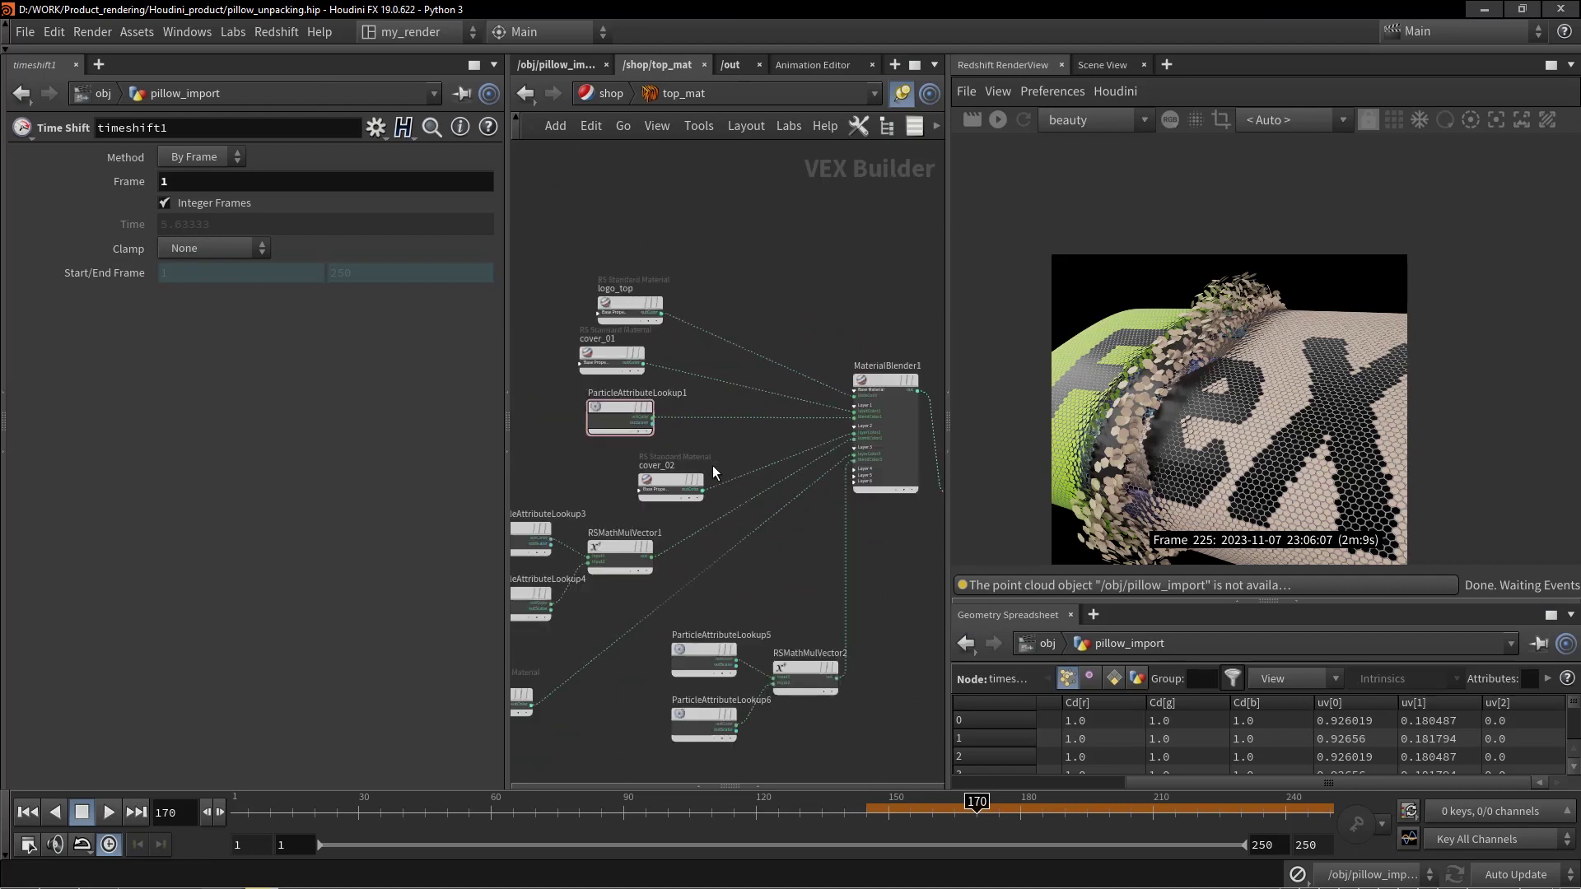
{"action": "left_click_drag", "start_coordinate": [665, 478], "coordinate": [609, 466]}
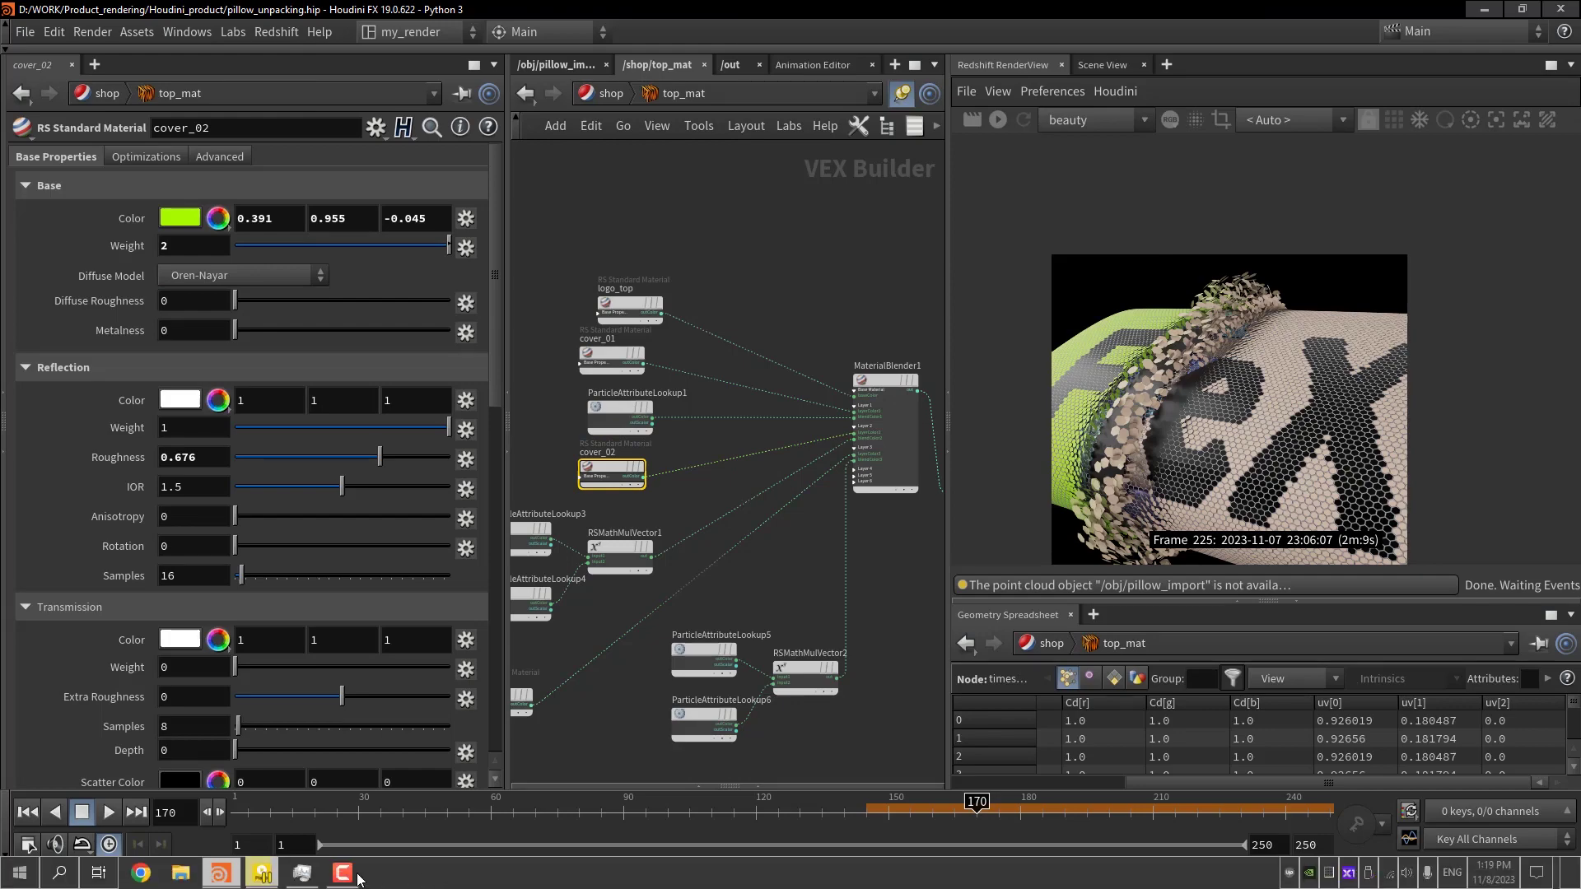
- Switch to PotPlayer and scrub back through shot0.mp4 to examine how the pillow cover colours change, then minimize the player
{"action": "left_click", "coordinate": [316, 873]}
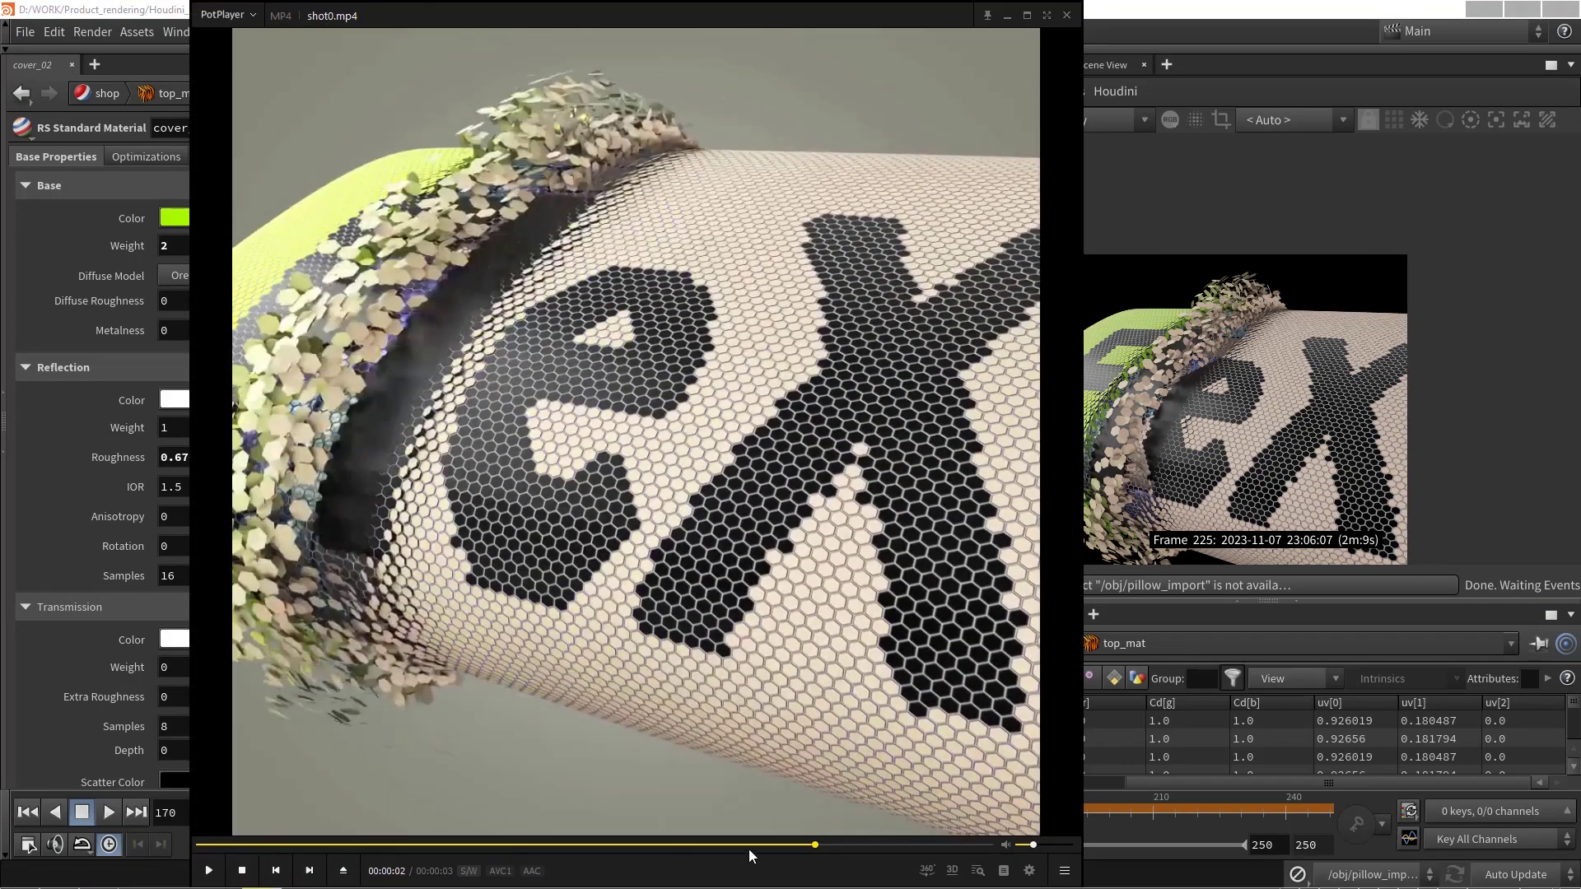
{"action": "left_click_drag", "start_coordinate": [701, 844], "coordinate": [552, 821]}
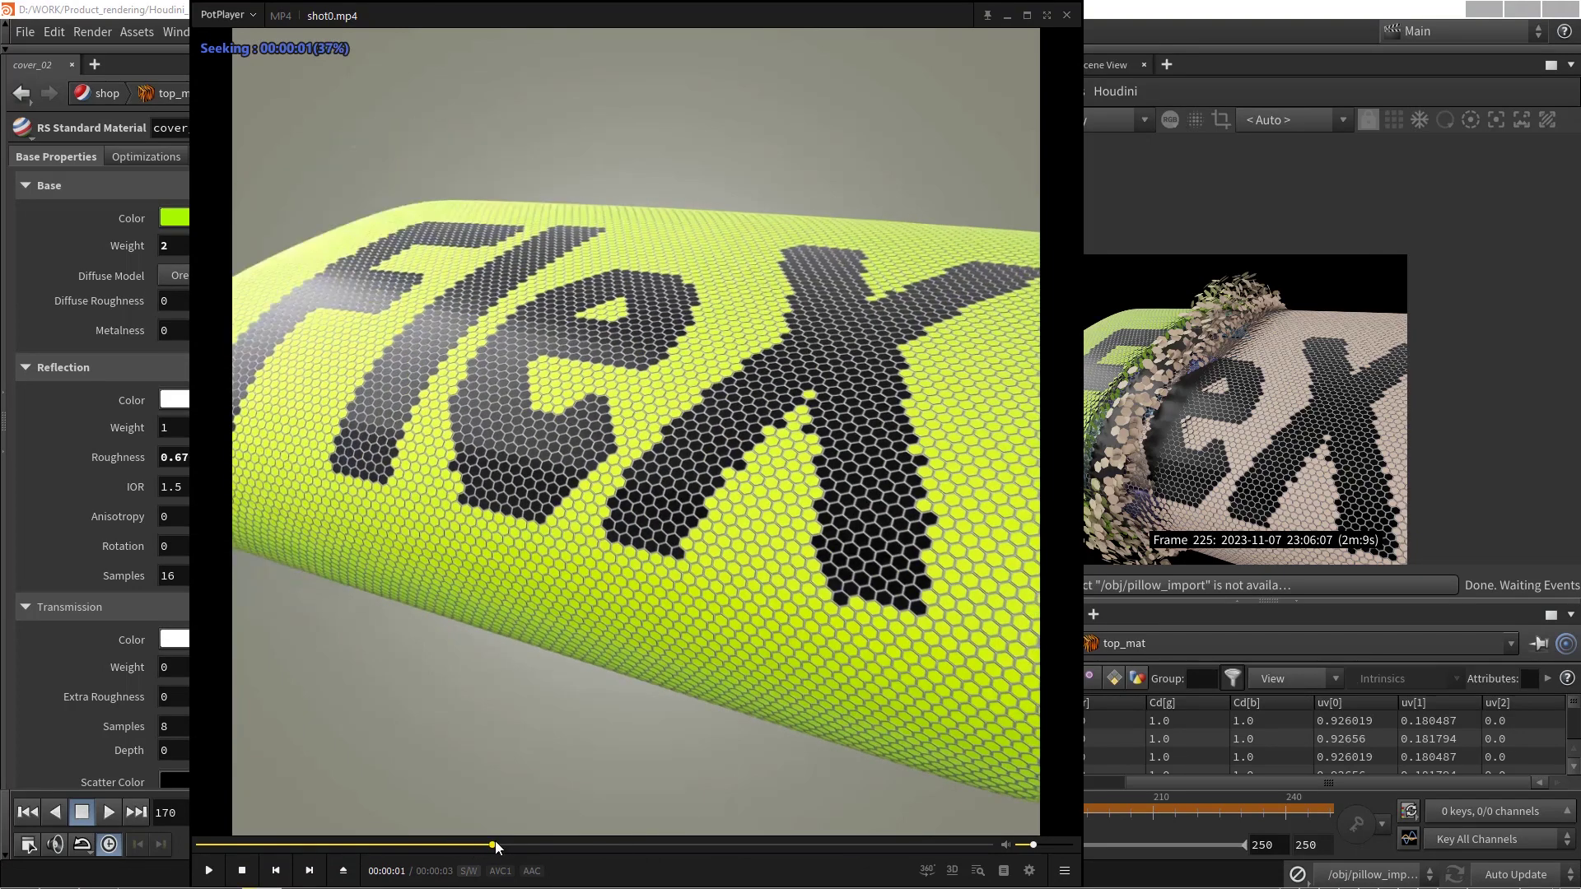
{"action": "left_click_drag", "start_coordinate": [449, 849], "coordinate": [352, 845]}
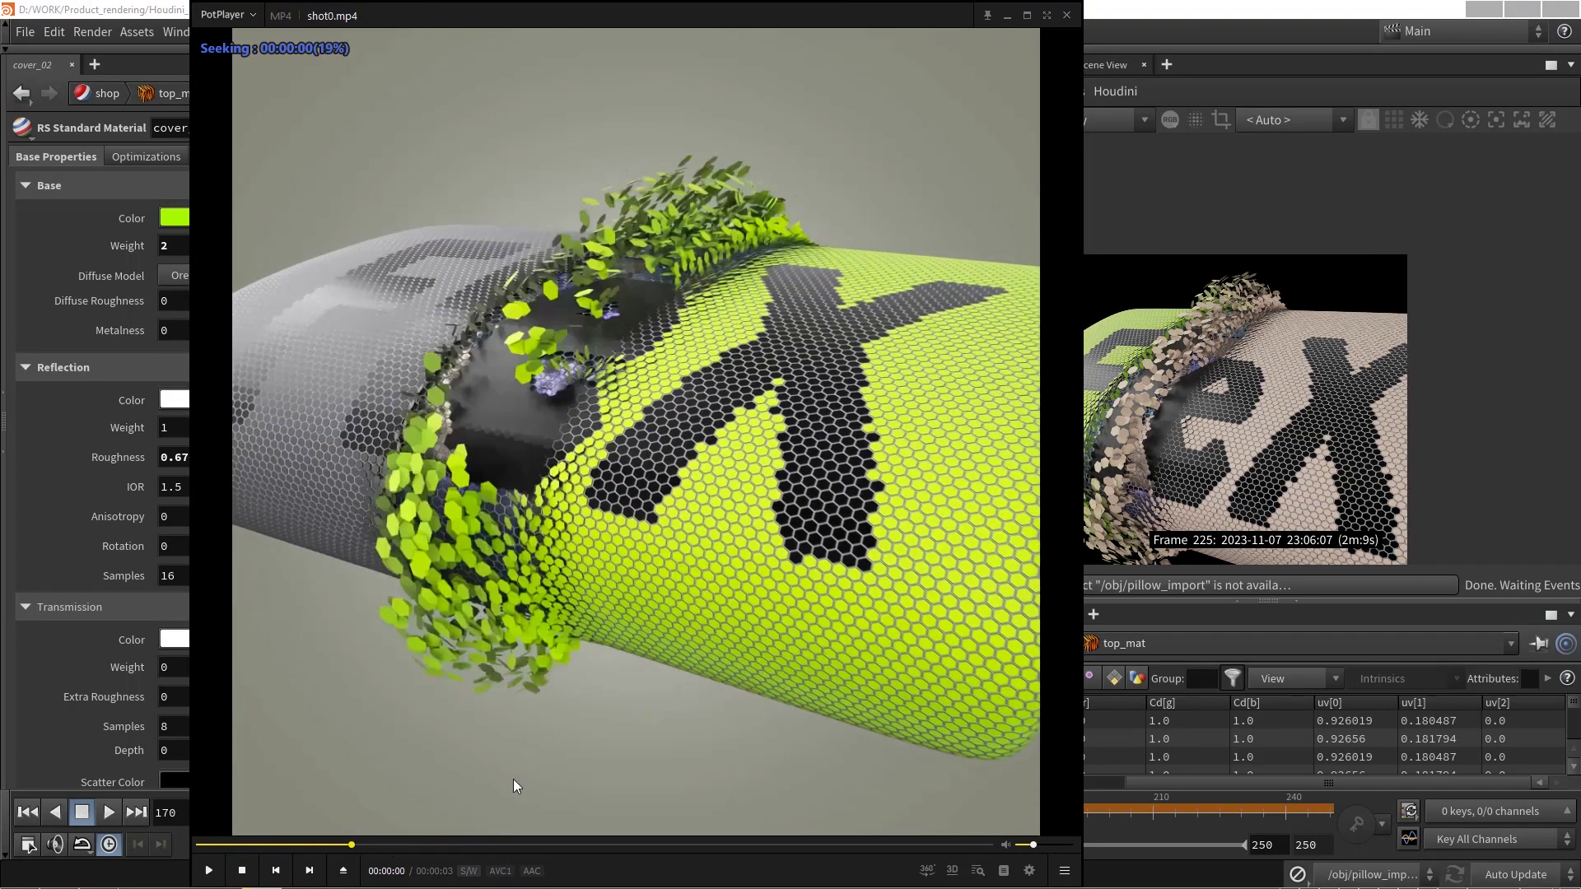
{"action": "left_click", "coordinate": [1008, 20]}
- Examine the RSMathMulVector1 node that blends cover_02 and the attribute name read by ParticleAttributeLookup3
{"action": "middle_click_drag", "start_coordinate": [733, 540], "coordinate": [800, 507]}
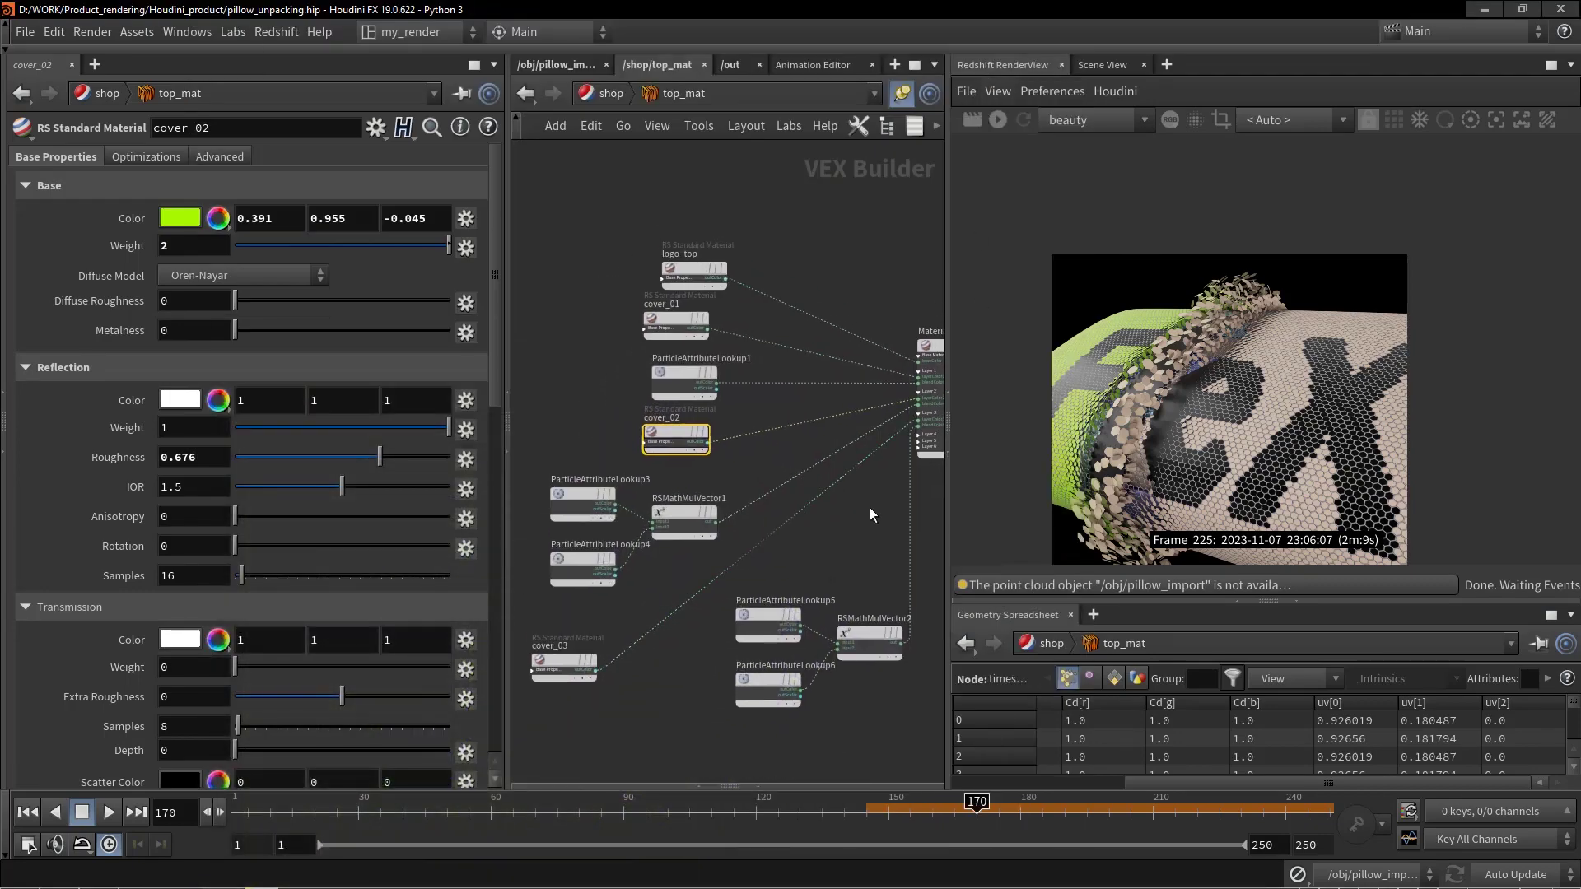
{"action": "middle_click_drag", "start_coordinate": [833, 519], "coordinate": [813, 520]}
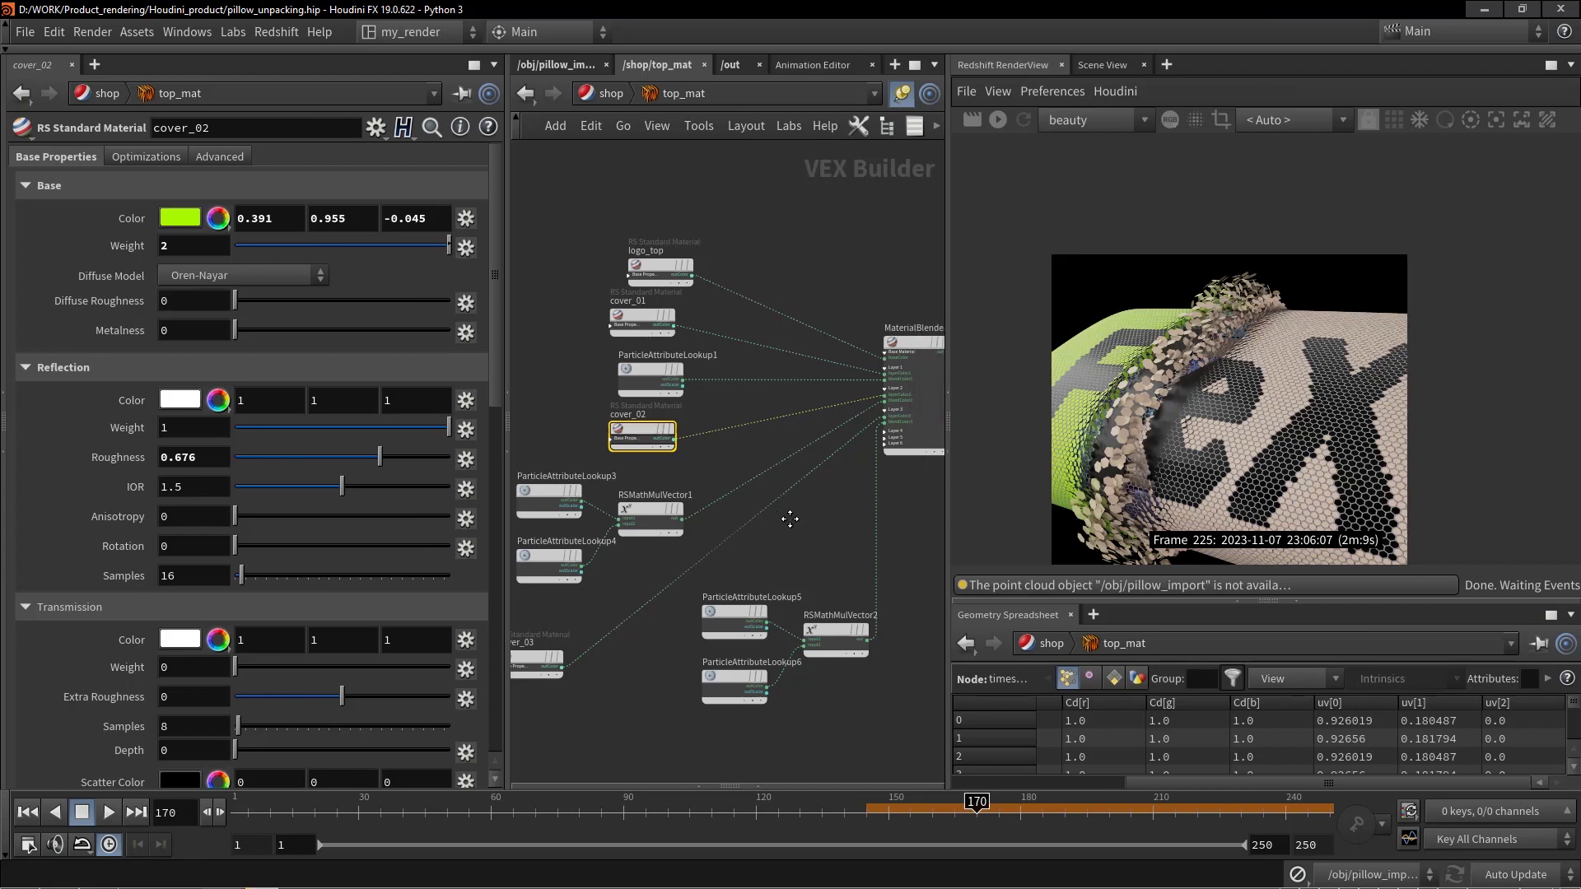
{"action": "left_click", "coordinate": [661, 520]}
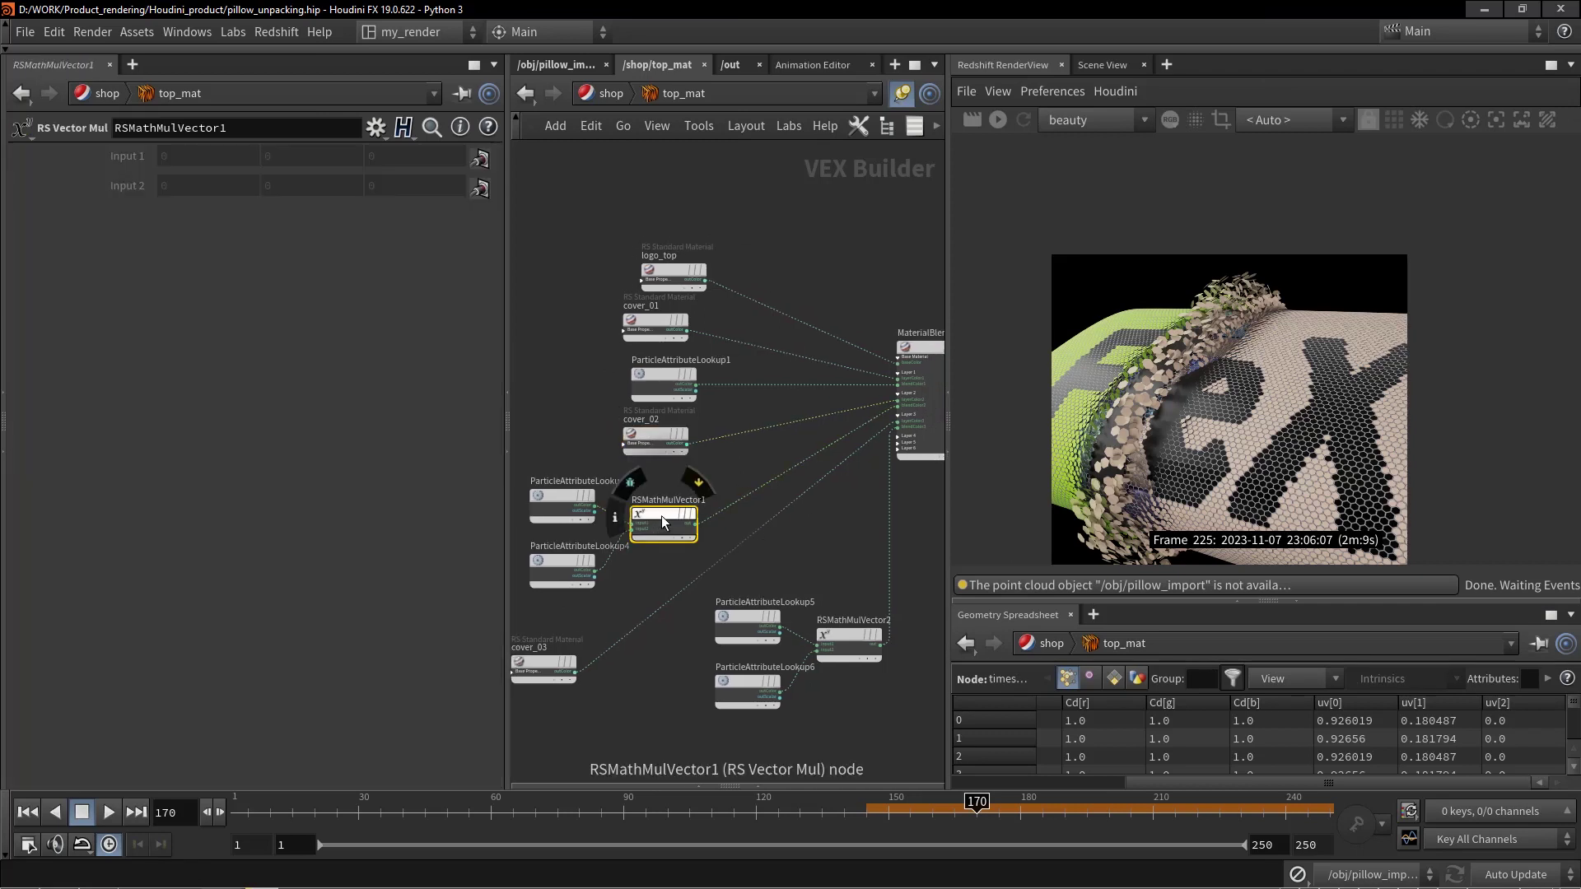
{"action": "middle_click_drag", "start_coordinate": [660, 565], "coordinate": [741, 541]}
{"action": "scroll", "coordinate": [635, 468], "scroll_direction": "up", "scroll_amount": 1}
{"action": "scroll", "coordinate": [635, 468], "scroll_direction": "up", "scroll_amount": 1}
{"action": "left_click", "coordinate": [646, 469]}
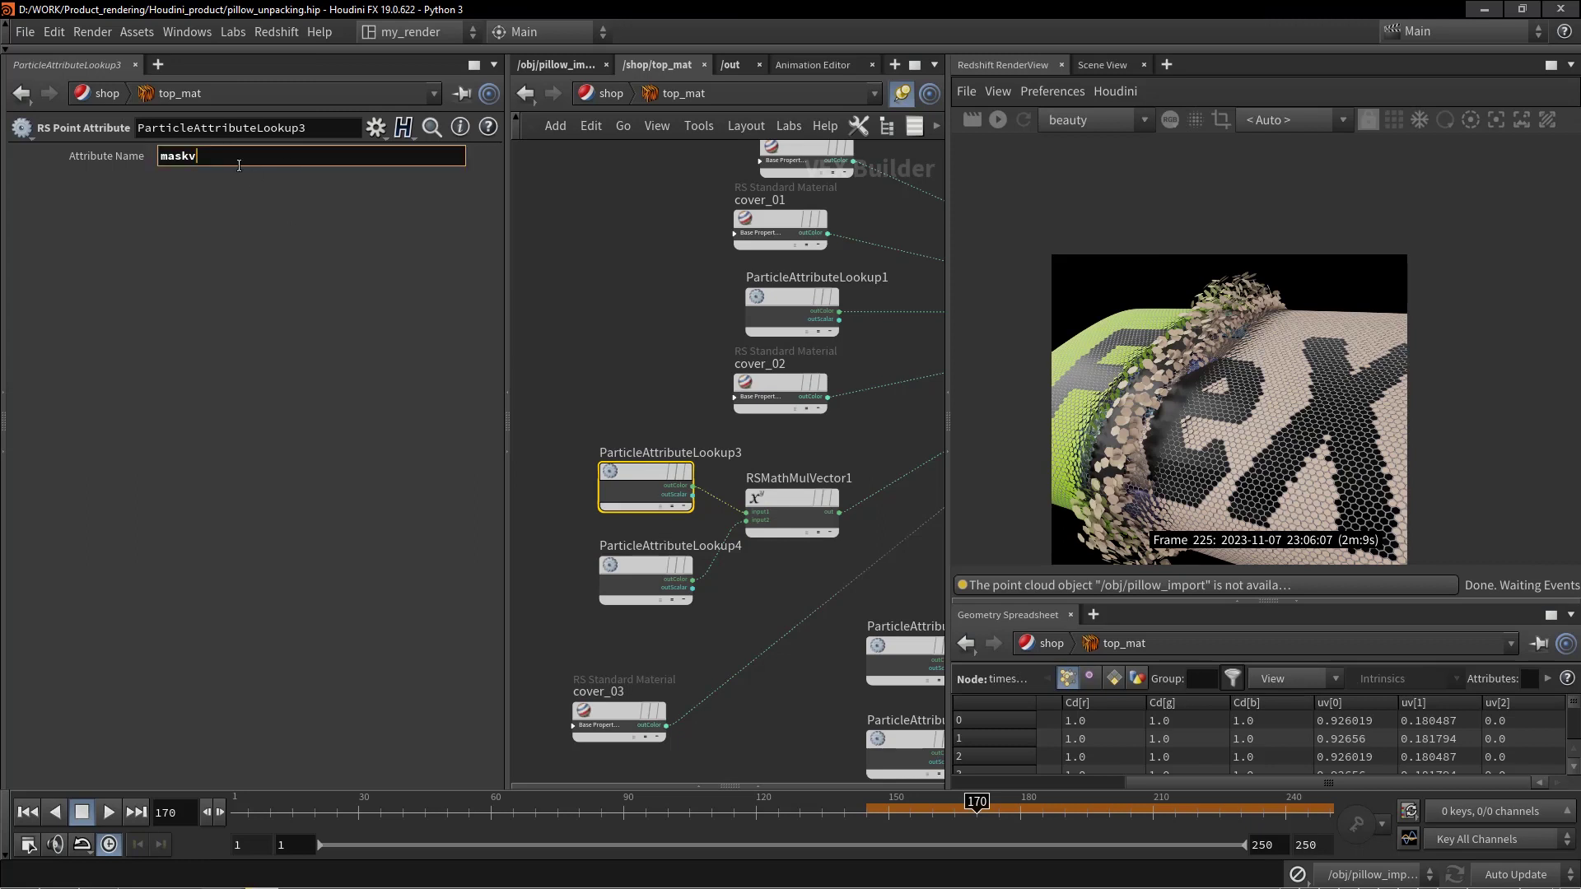
{"action": "left_click_drag", "start_coordinate": [238, 161], "coordinate": [91, 152]}
{"action": "middle_click_drag", "start_coordinate": [602, 324], "coordinate": [584, 275]}
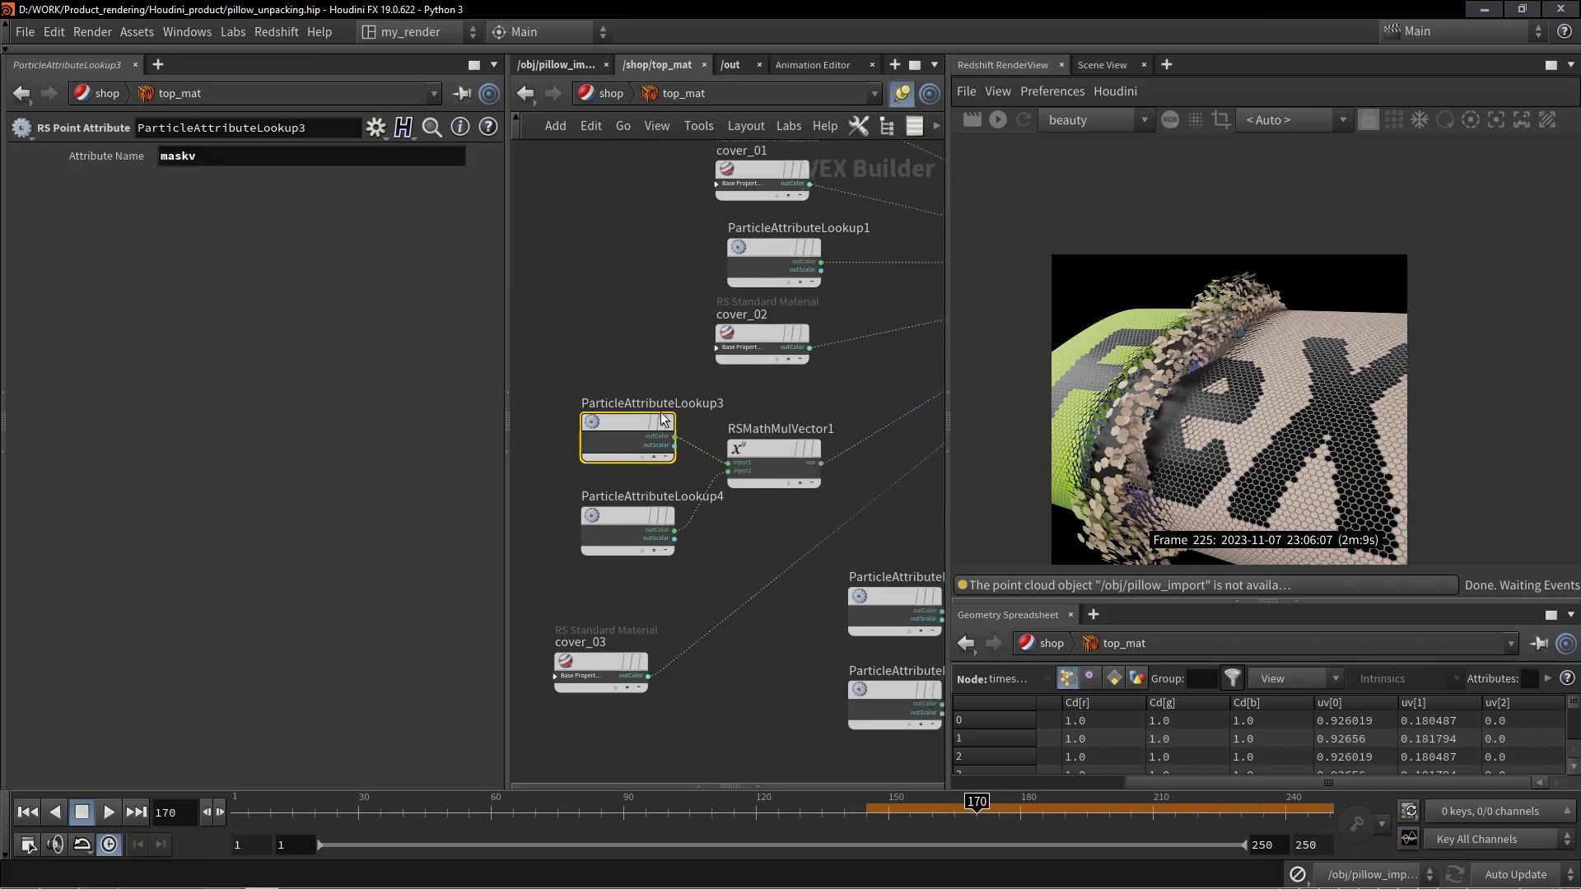
- Examine the attribute name of ParticleAttributeLookup4 and how RSMathMulVector1 combines both lookups for the material blend
{"action": "left_click", "coordinate": [790, 450]}
{"action": "left_click", "coordinate": [639, 525]}
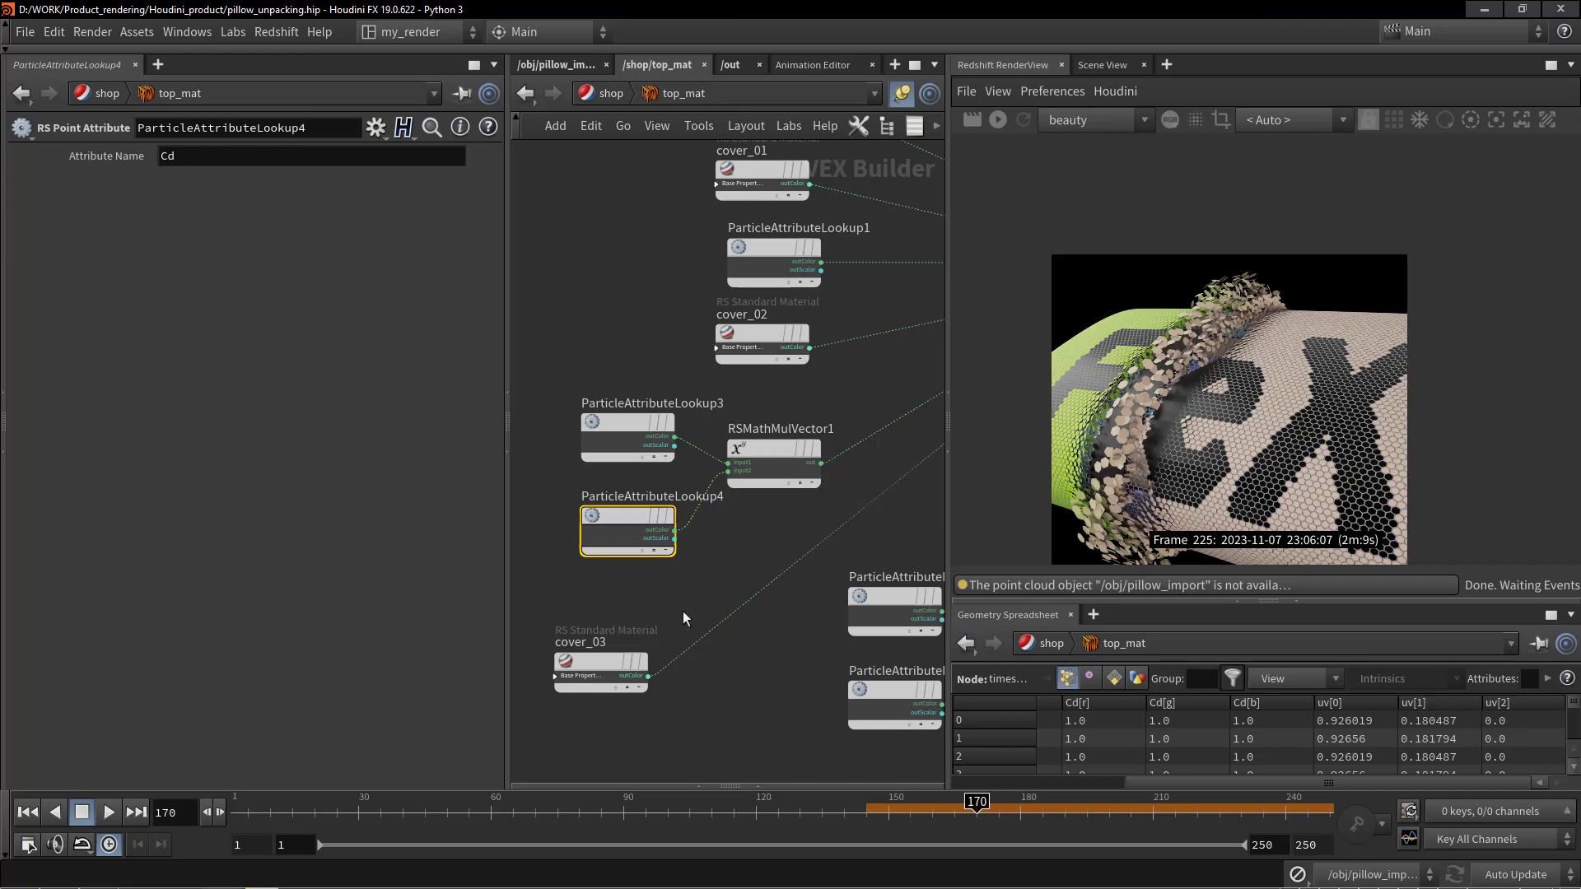
{"action": "left_click", "coordinate": [199, 153]}
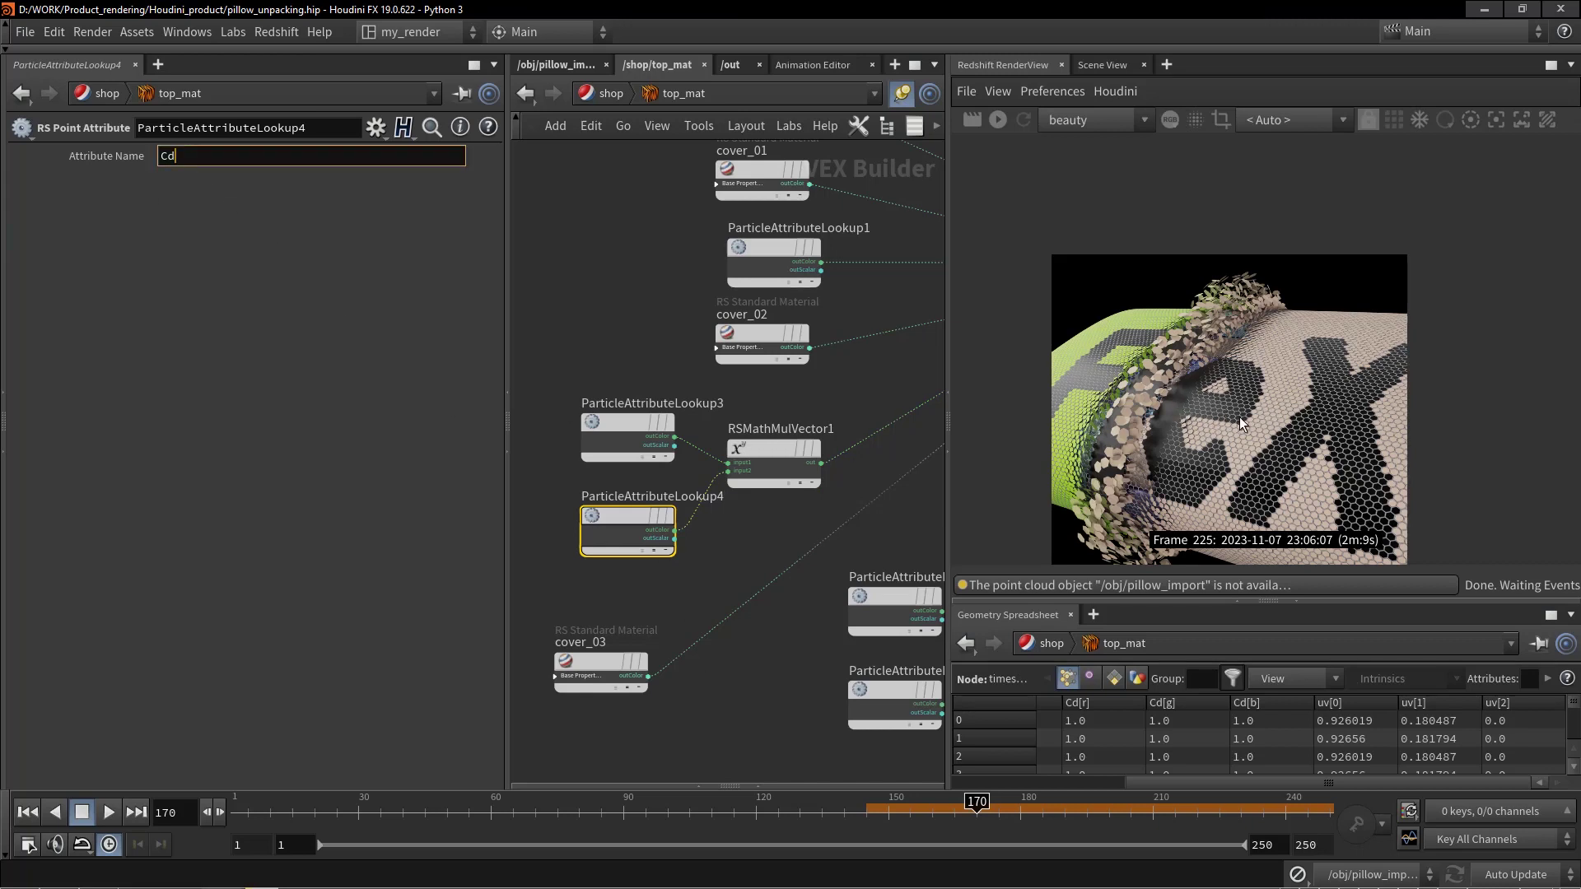
{"action": "left_click", "coordinate": [763, 448]}
{"action": "middle_click_drag", "start_coordinate": [761, 546], "coordinate": [685, 616]}
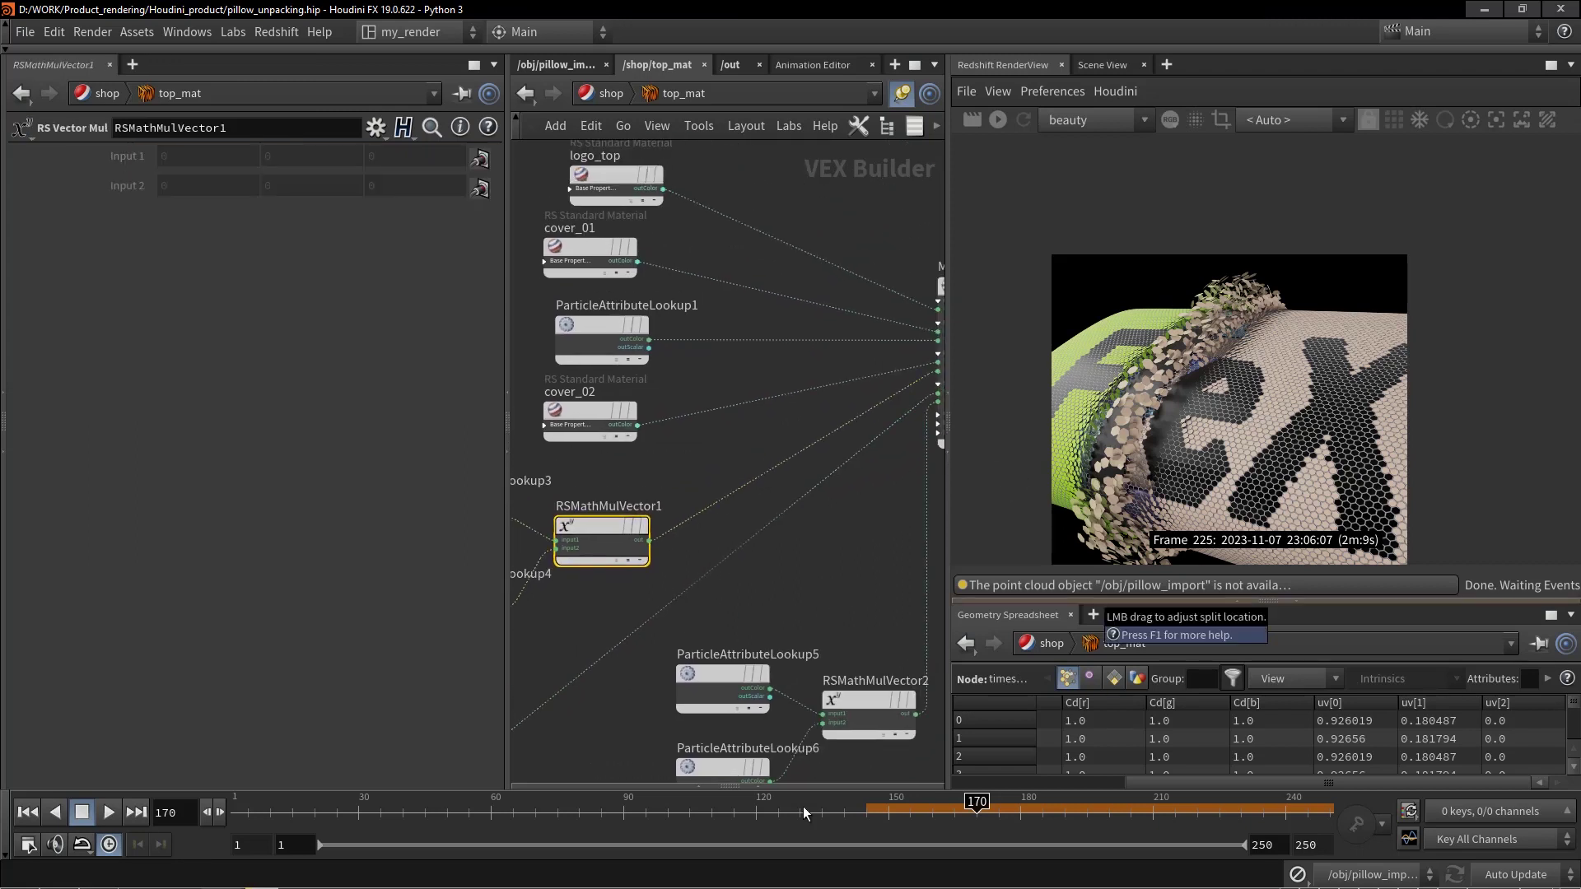
- Bring shot0.mp4 back up in PotPlayer and scrub its early grey-to-green transition, then minimize the player
{"action": "mouse_move", "coordinate": [387, 888]}
{"action": "left_click", "coordinate": [289, 885]}
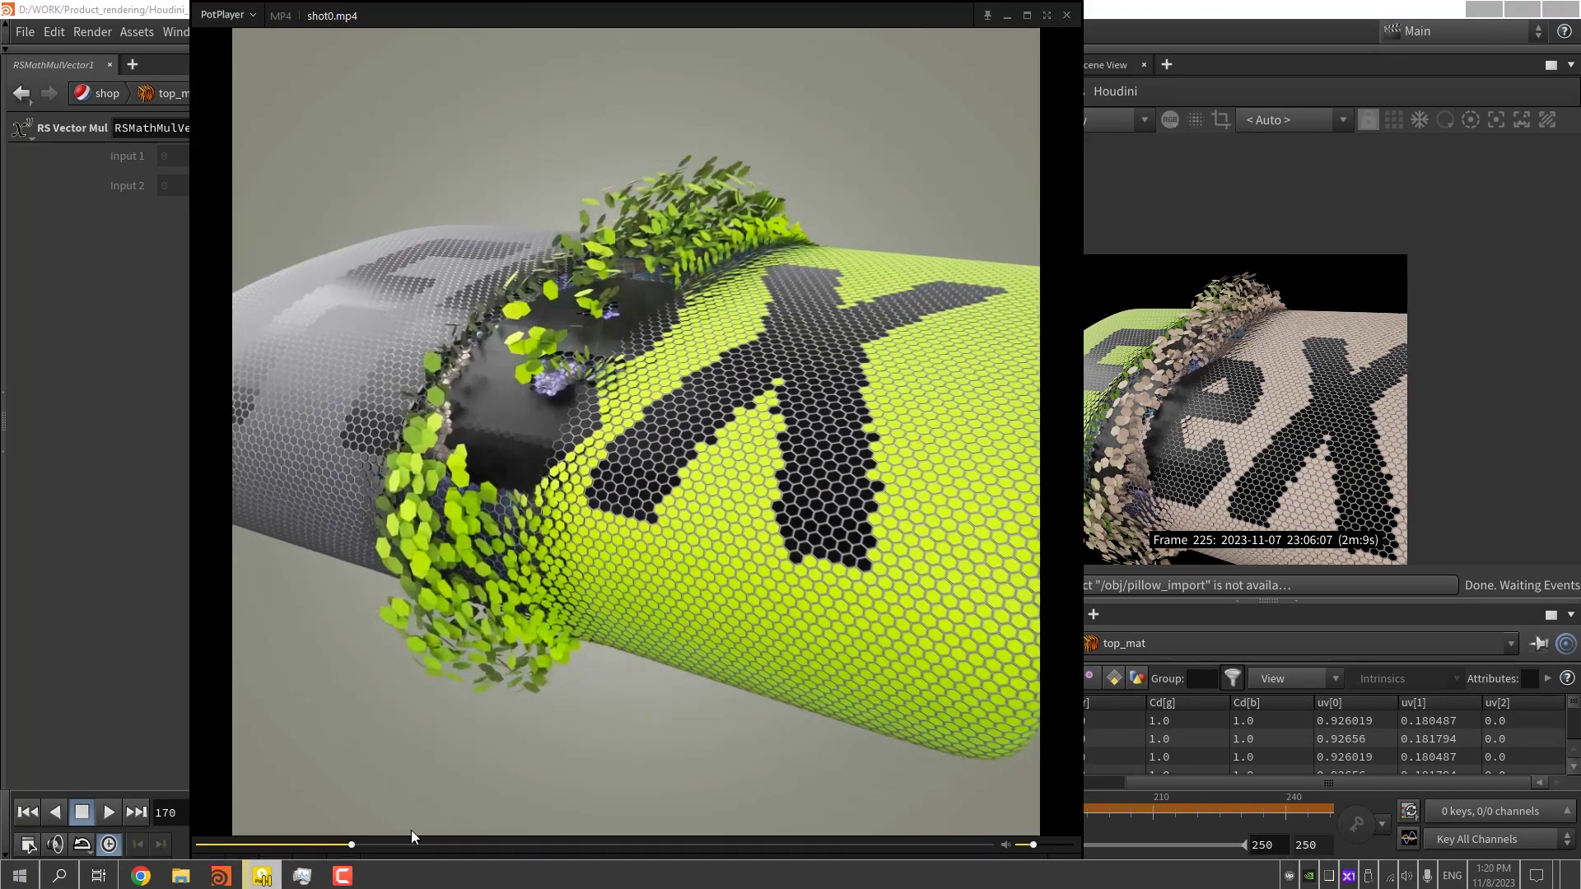
{"action": "left_click", "coordinate": [382, 843]}
{"action": "left_click_drag", "start_coordinate": [382, 844], "coordinate": [323, 828]}
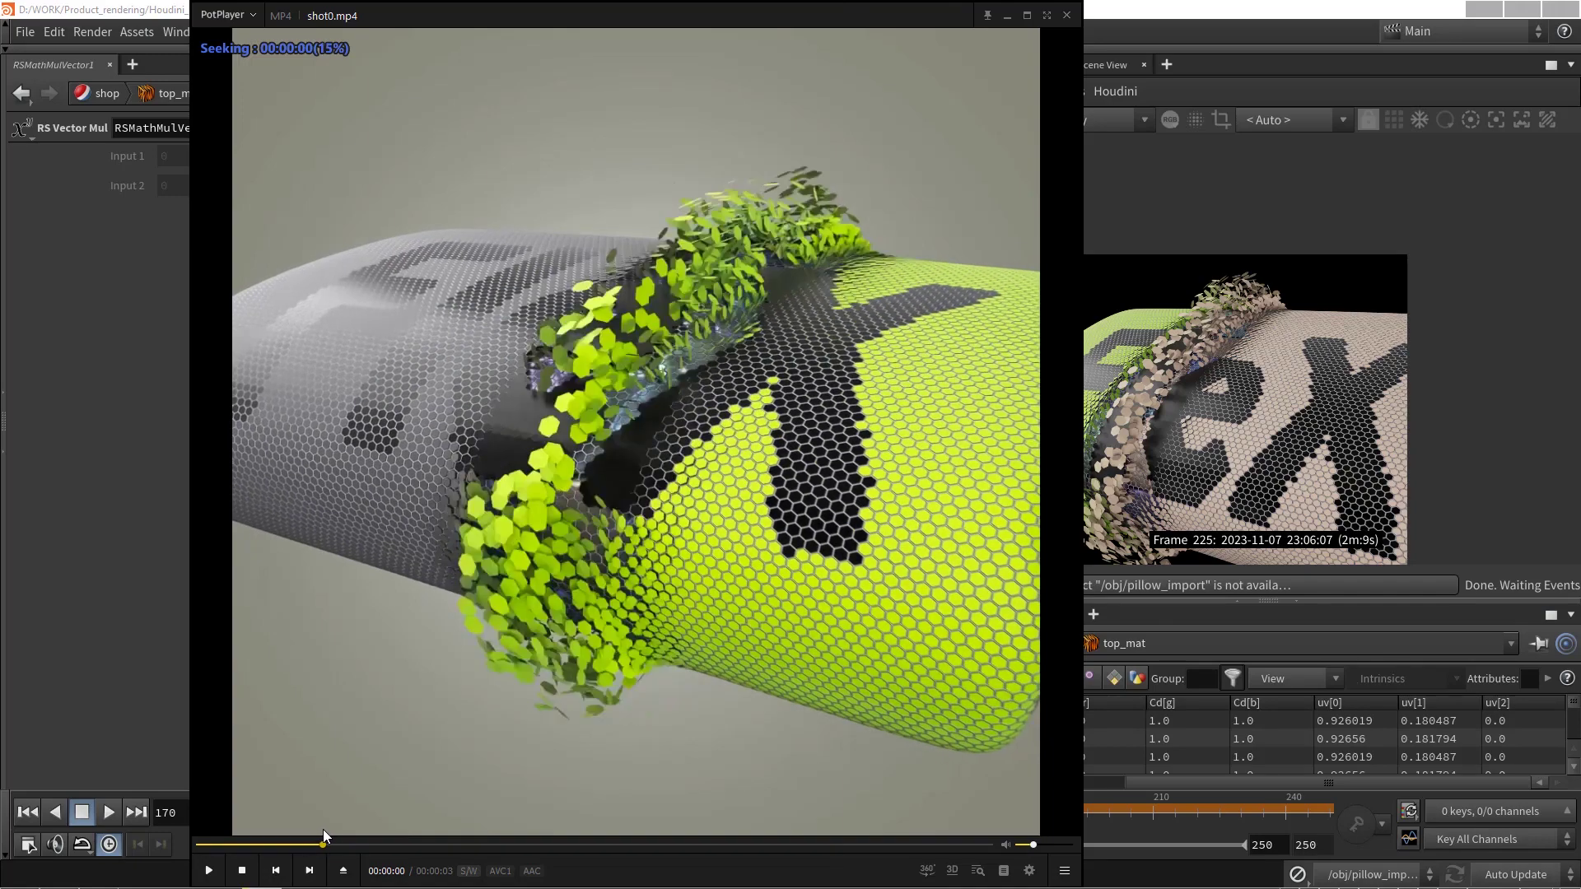
{"action": "left_click", "coordinate": [1006, 22]}
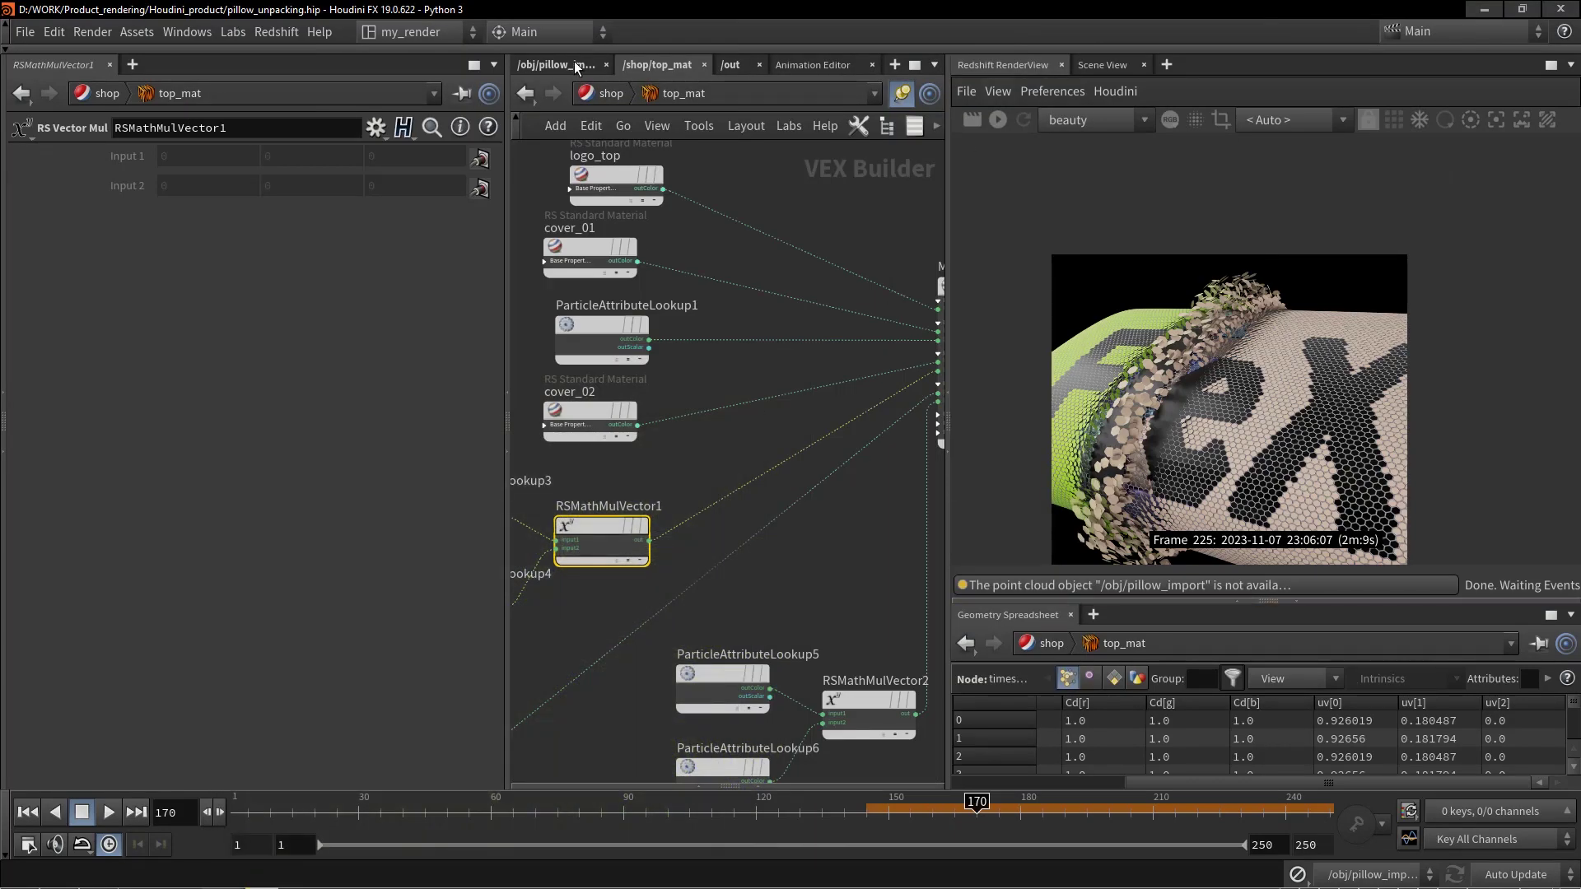
- Return to the pillow_import network and examine the transform expressions of the primitive1 node
{"action": "left_click", "coordinate": [575, 64]}
{"action": "middle_click_drag", "start_coordinate": [658, 514], "coordinate": [560, 305]}
{"action": "scroll", "coordinate": [866, 507], "scroll_direction": "down", "scroll_amount": 2}
{"action": "middle_click_drag", "start_coordinate": [800, 633], "coordinate": [812, 416]}
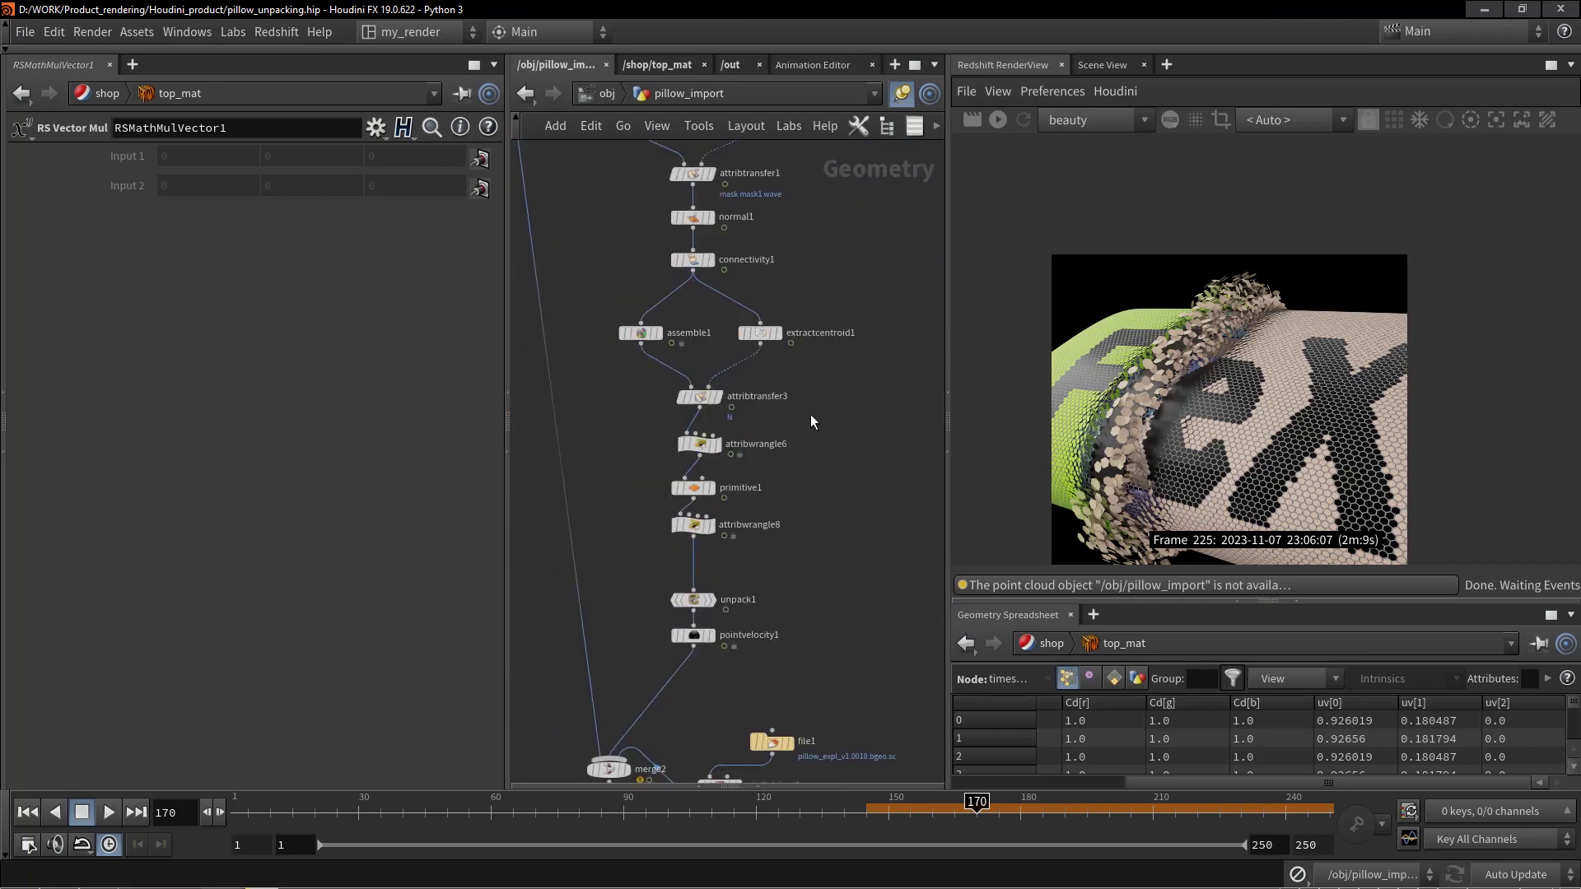
{"action": "scroll", "coordinate": [746, 468], "scroll_direction": "up", "scroll_amount": 4}
{"action": "left_click", "coordinate": [615, 517]}
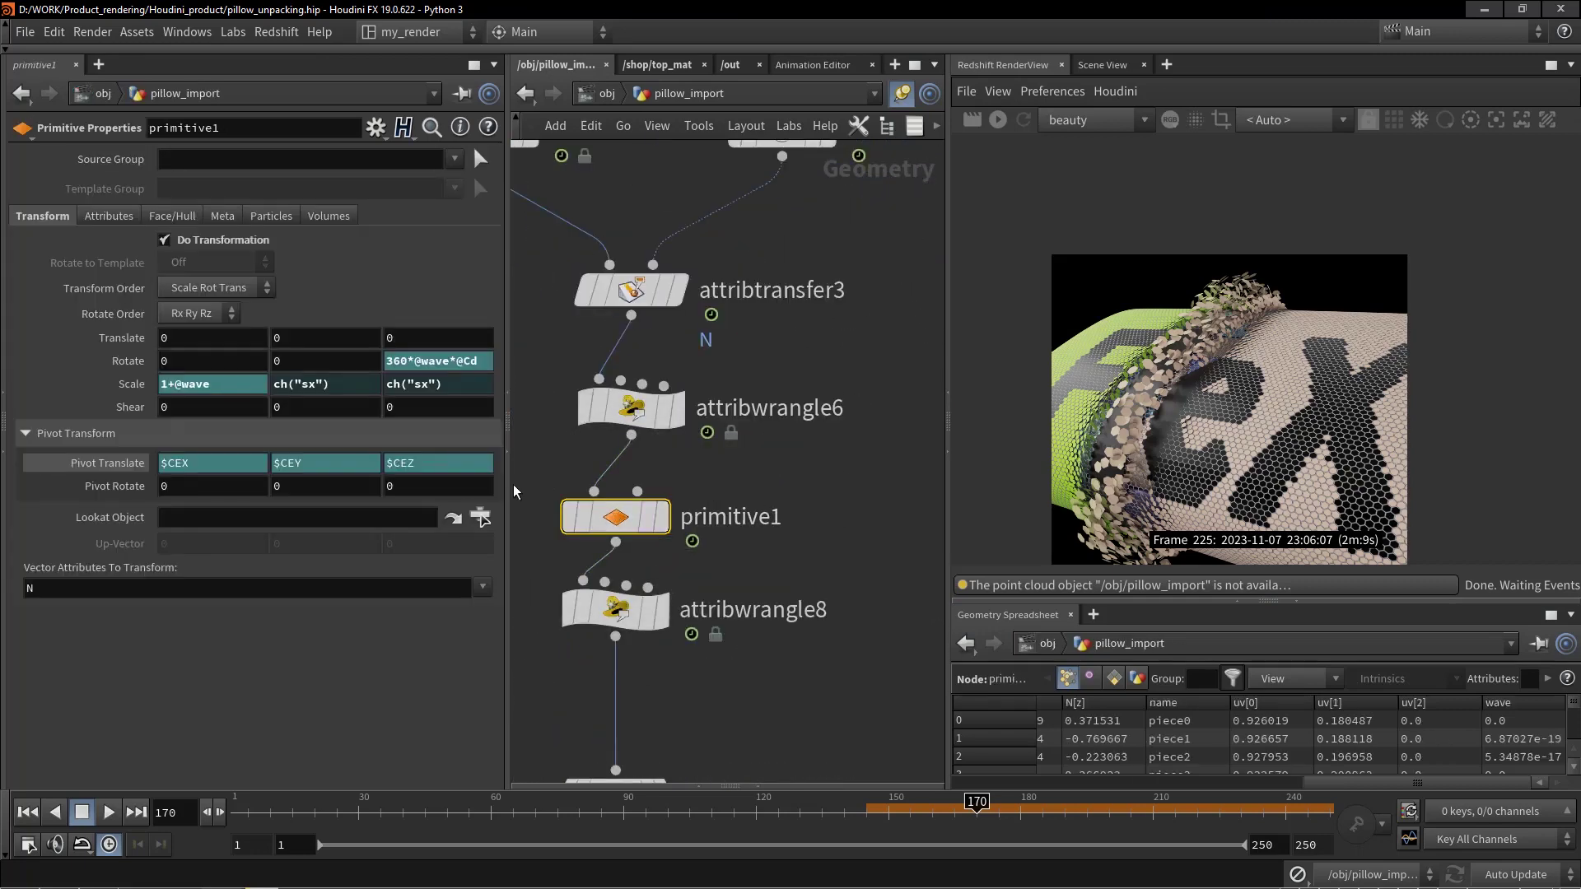
{"action": "left_click", "coordinate": [214, 384]}
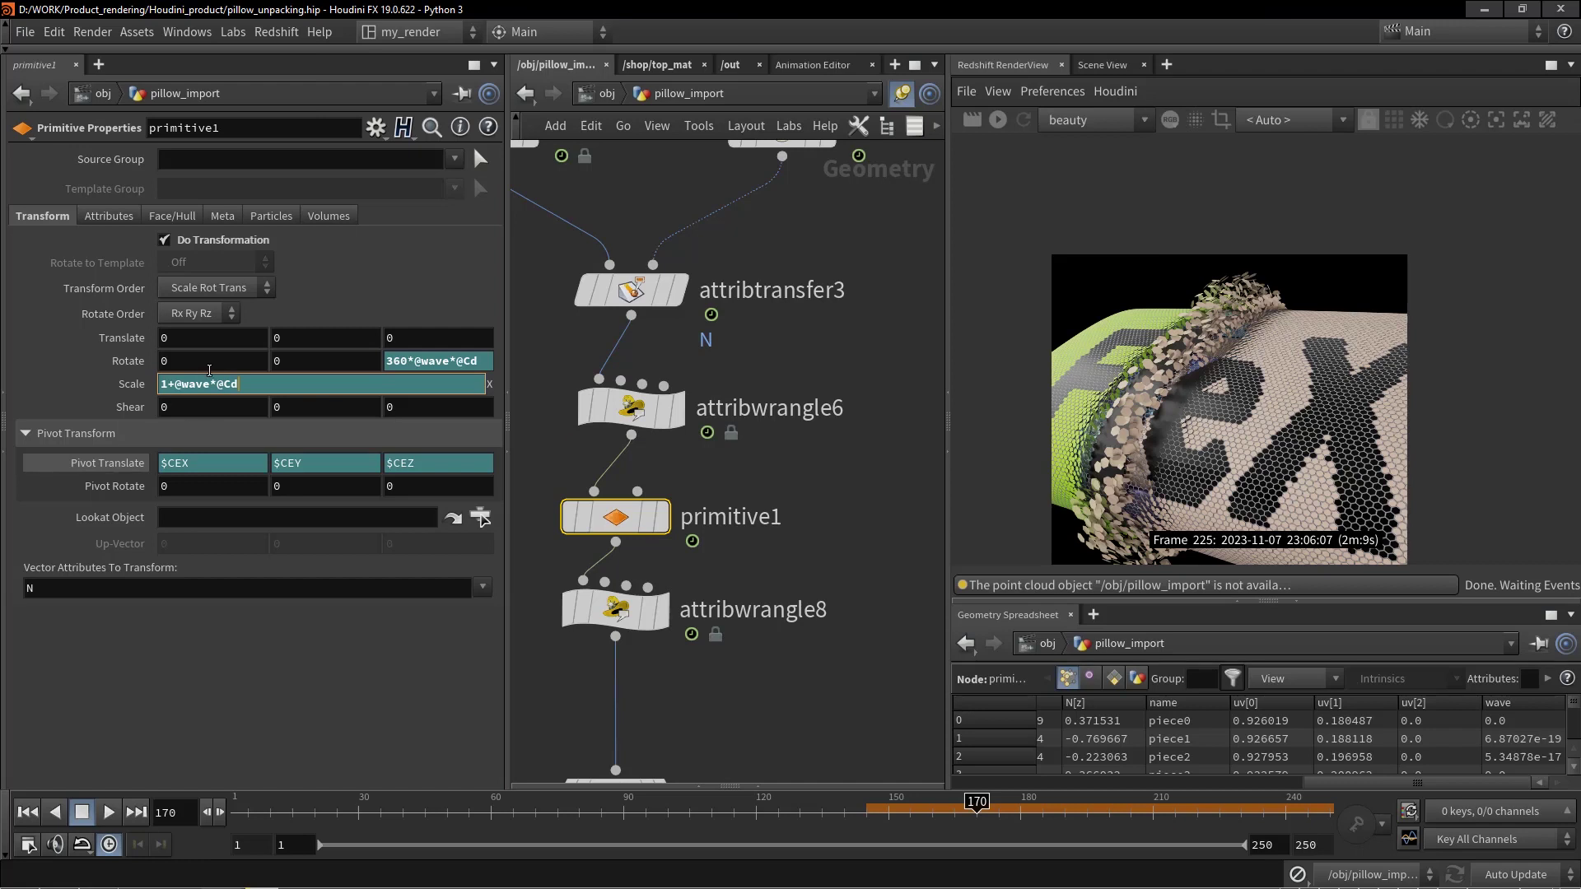
{"action": "left_click_drag", "start_coordinate": [212, 380], "coordinate": [290, 385]}
{"action": "key", "text": "BackSpace"}
{"action": "key", "text": "Return"}
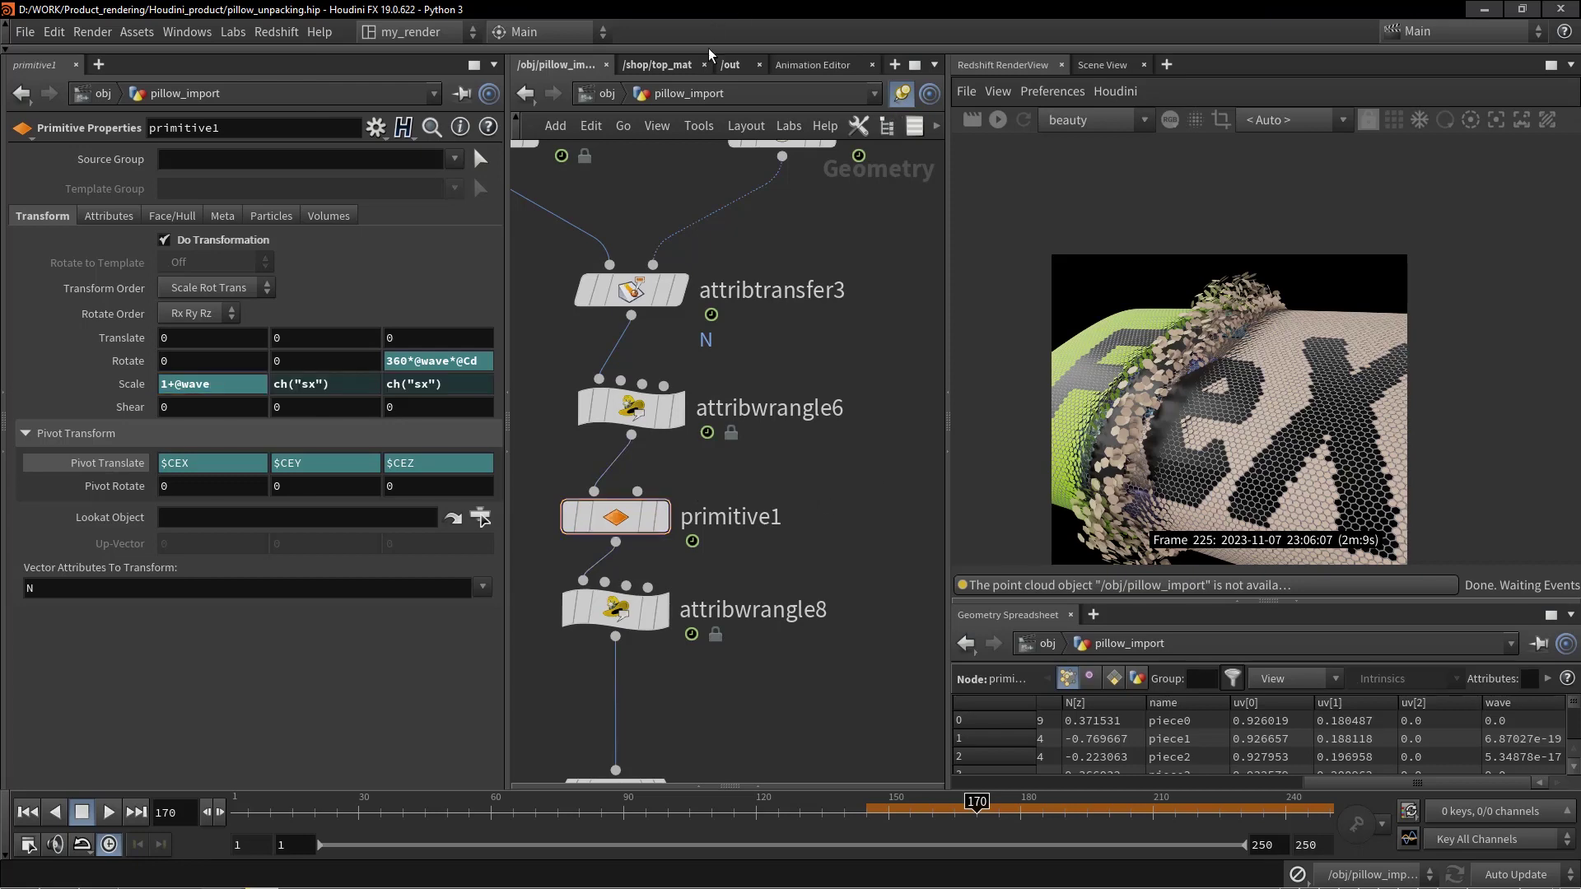
- Go back to the top_mat material network and examine the base and reflection settings of cover_03
{"action": "left_click", "coordinate": [682, 69]}
{"action": "middle_click_drag", "start_coordinate": [830, 560], "coordinate": [850, 453]}
{"action": "scroll", "coordinate": [752, 483], "scroll_direction": "down", "scroll_amount": 2}
{"action": "left_click", "coordinate": [617, 547]}
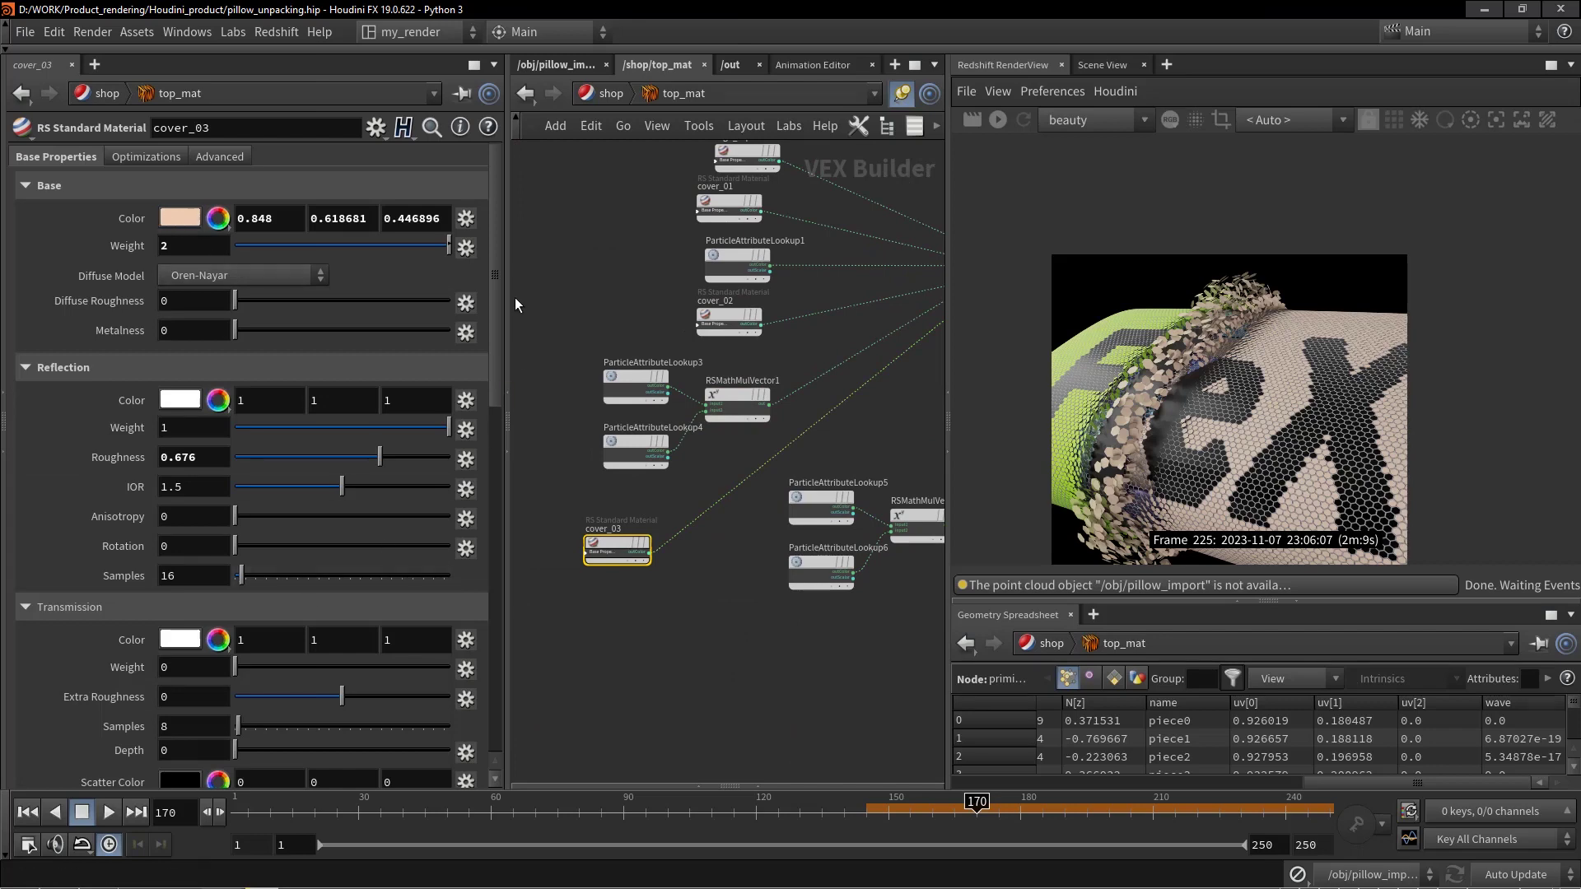
{"action": "left_click_drag", "start_coordinate": [491, 262], "coordinate": [540, 213]}
- Examine RSMathMulVector2 and the attribute names read by ParticleAttributeLookup5 and ParticleAttributeLookup6
{"action": "middle_click_drag", "start_coordinate": [751, 670], "coordinate": [552, 709]}
{"action": "scroll", "coordinate": [742, 621], "scroll_direction": "up", "scroll_amount": 3}
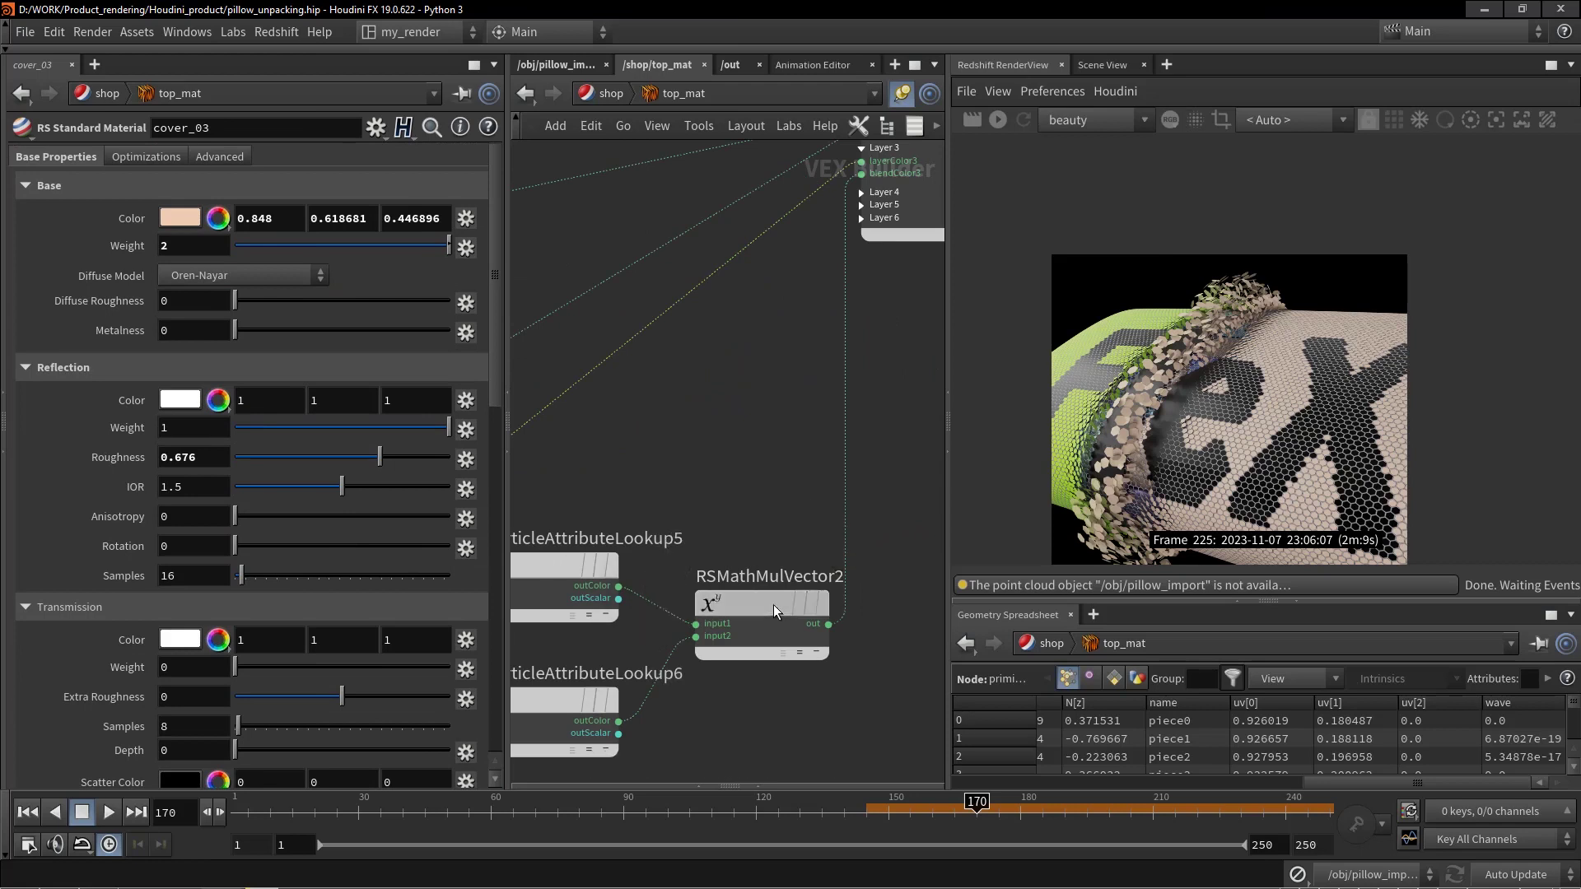
{"action": "left_click", "coordinate": [773, 604]}
{"action": "scroll", "coordinate": [684, 486], "scroll_direction": "down", "scroll_amount": 1}
{"action": "left_click", "coordinate": [668, 533]}
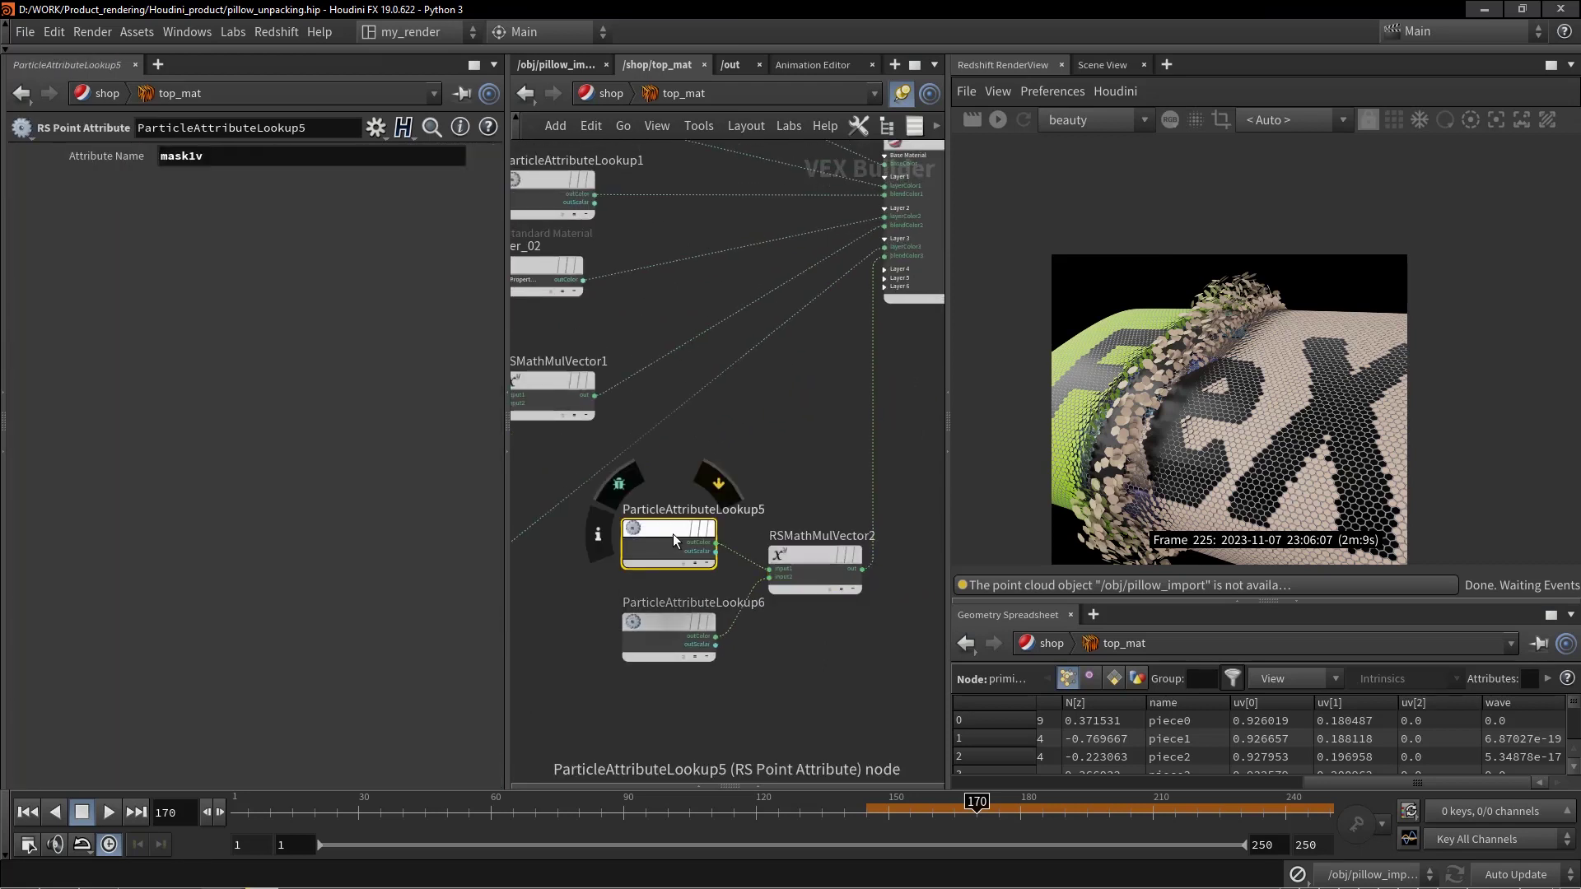
{"action": "left_click", "coordinate": [663, 623]}
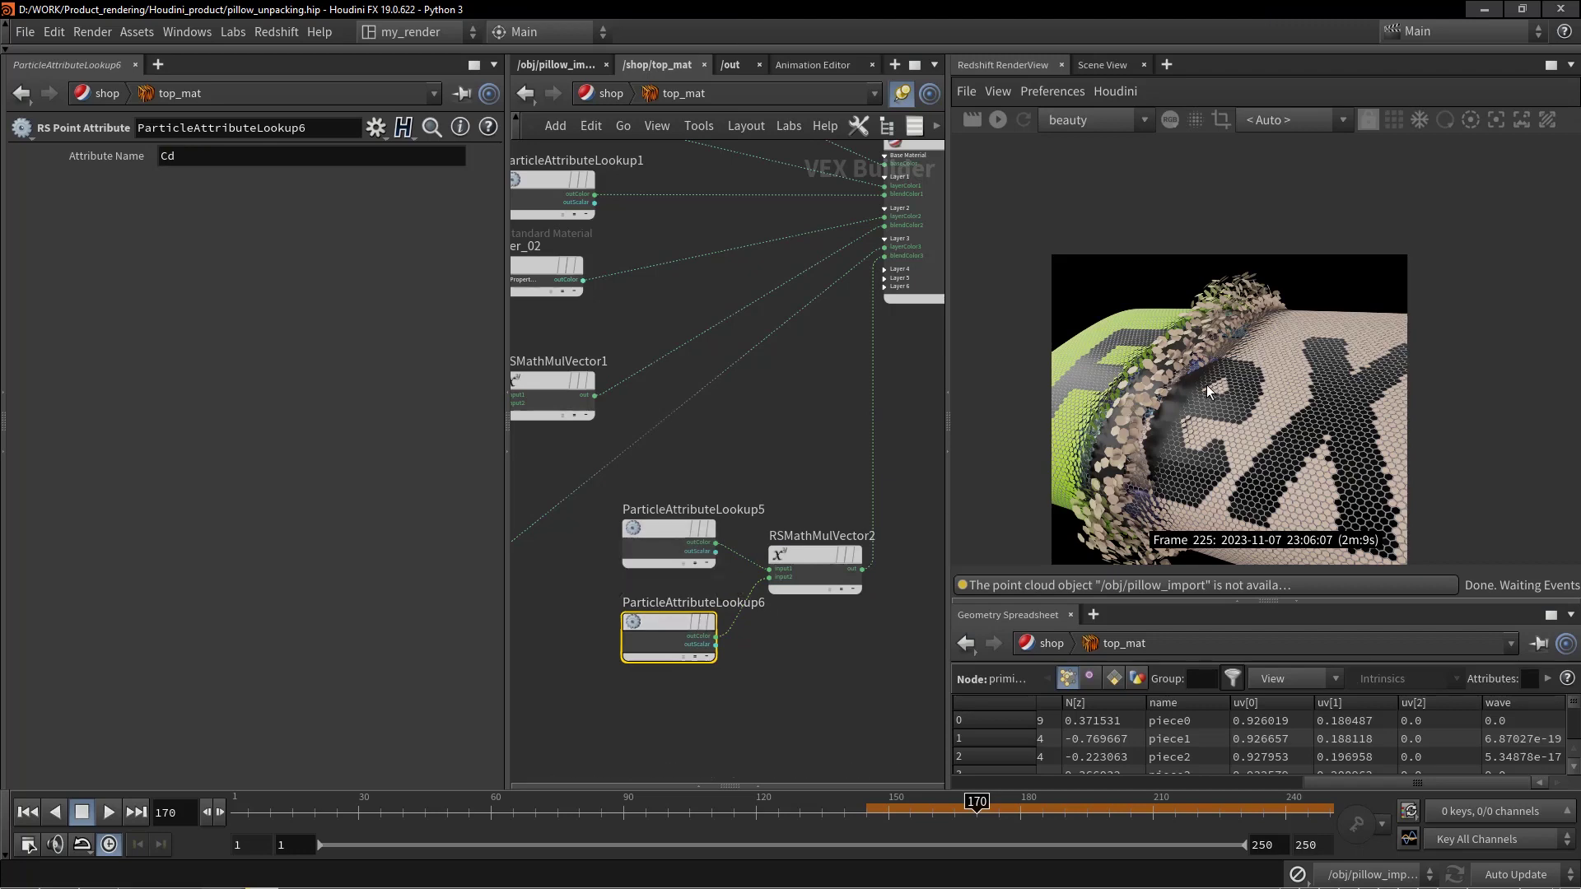
- Trace RSMathMulVector2's output into MaterialBlender1 and examine the blender's layer blend colours
{"action": "middle_click_drag", "start_coordinate": [774, 690], "coordinate": [681, 763]}
{"action": "middle_click_drag", "start_coordinate": [748, 587], "coordinate": [870, 775]}
{"action": "scroll", "coordinate": [677, 317], "scroll_direction": "down", "scroll_amount": 3}
{"action": "middle_click_drag", "start_coordinate": [836, 543], "coordinate": [708, 398]}
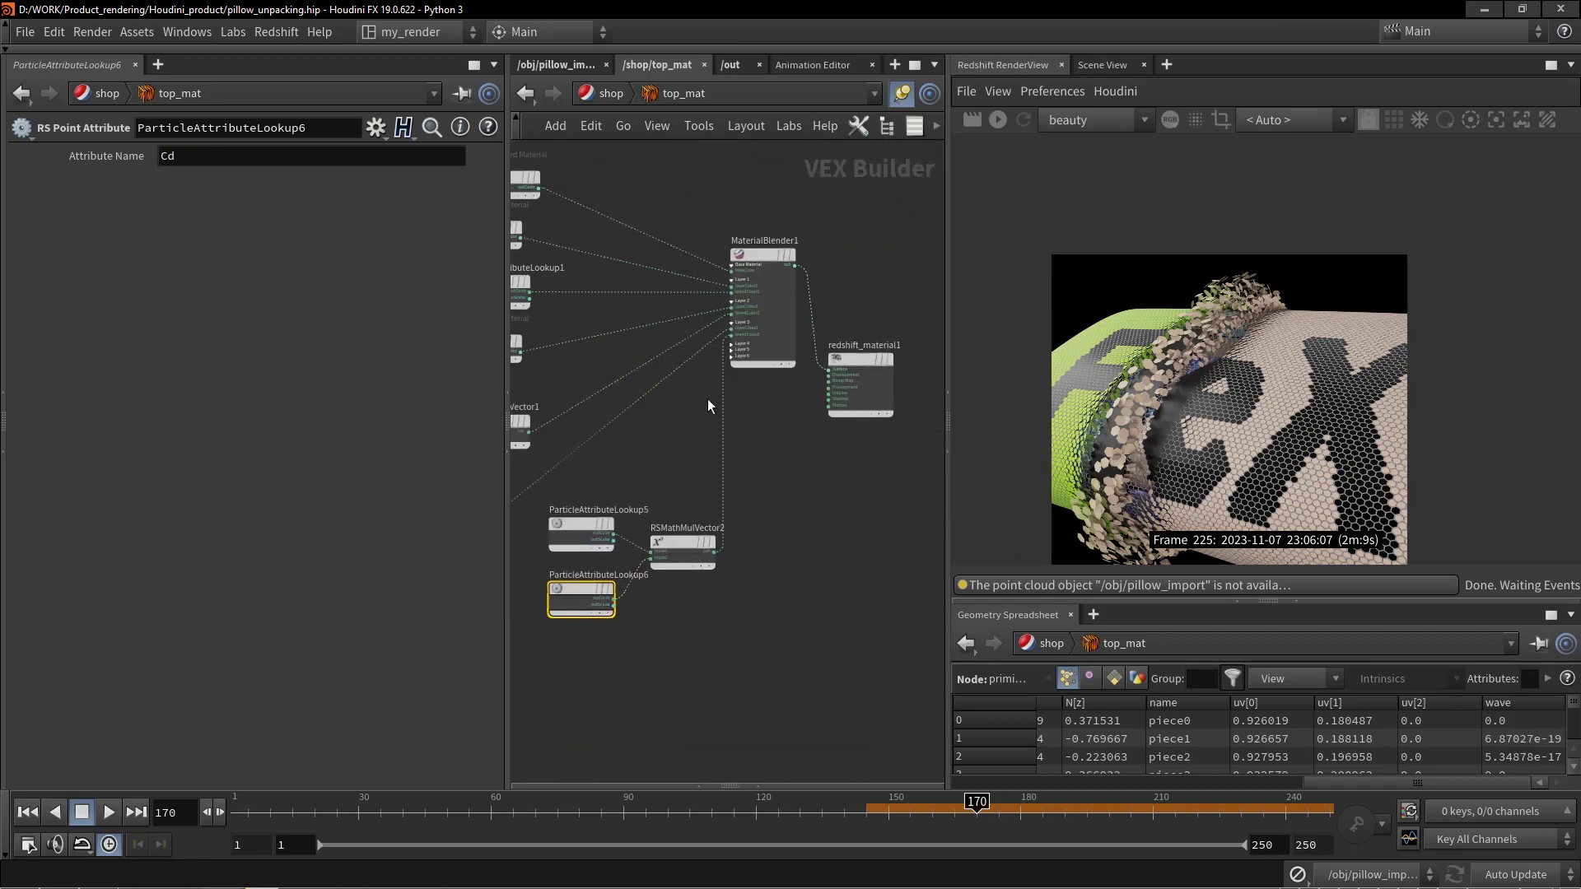
{"action": "scroll", "coordinate": [684, 463], "scroll_direction": "up", "scroll_amount": 3}
{"action": "left_click", "coordinate": [689, 576]}
{"action": "middle_click_drag", "start_coordinate": [842, 487], "coordinate": [792, 432]}
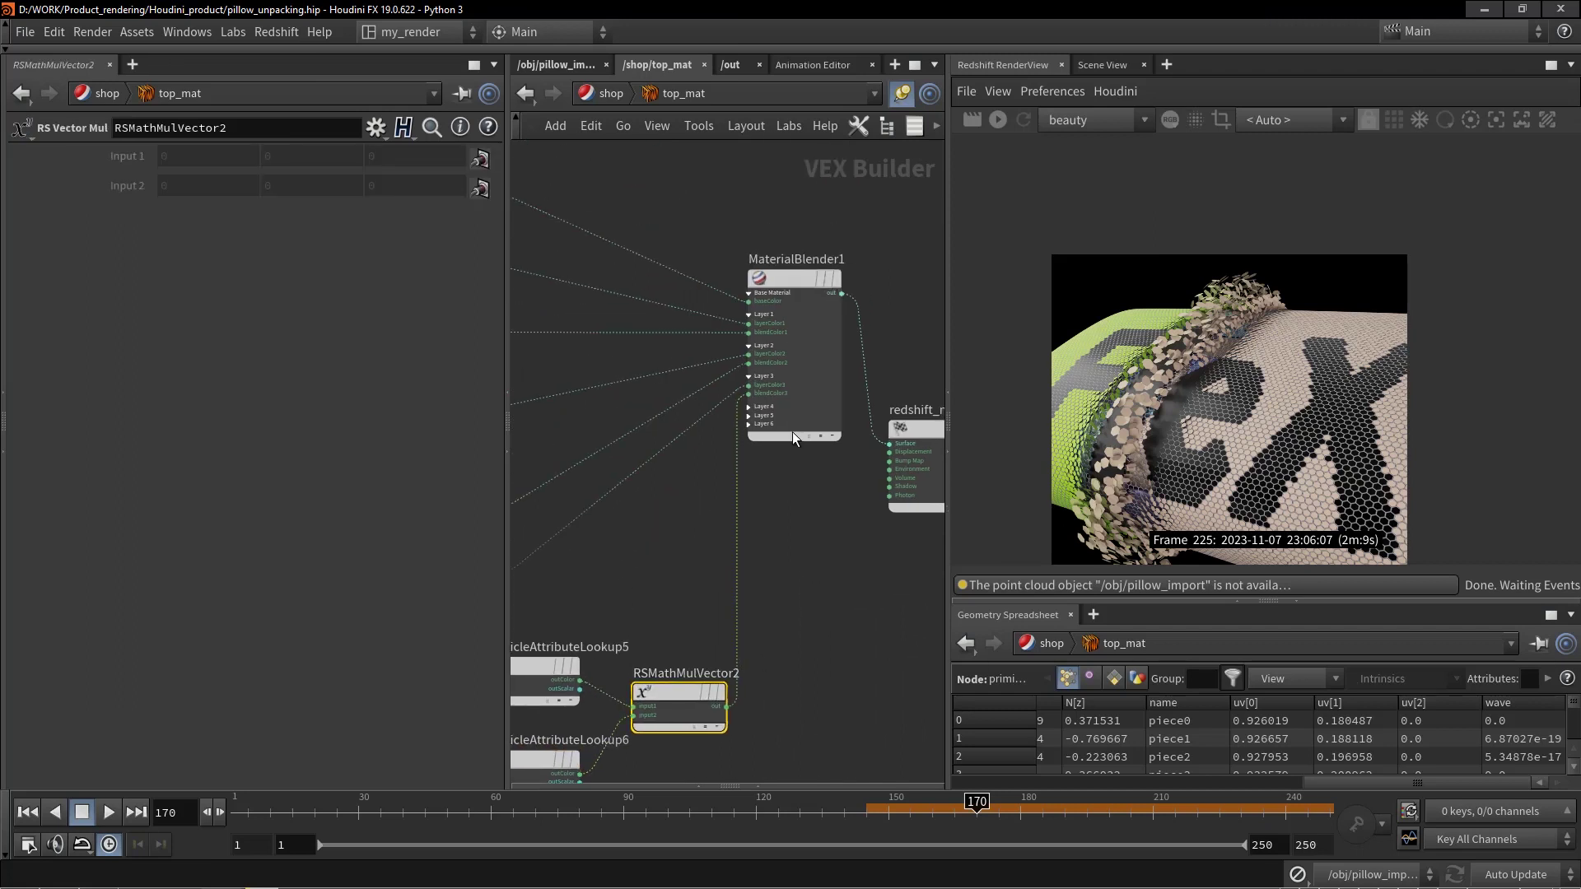
{"action": "left_click", "coordinate": [792, 267]}
{"action": "middle_click_drag", "start_coordinate": [816, 577], "coordinate": [847, 523]}
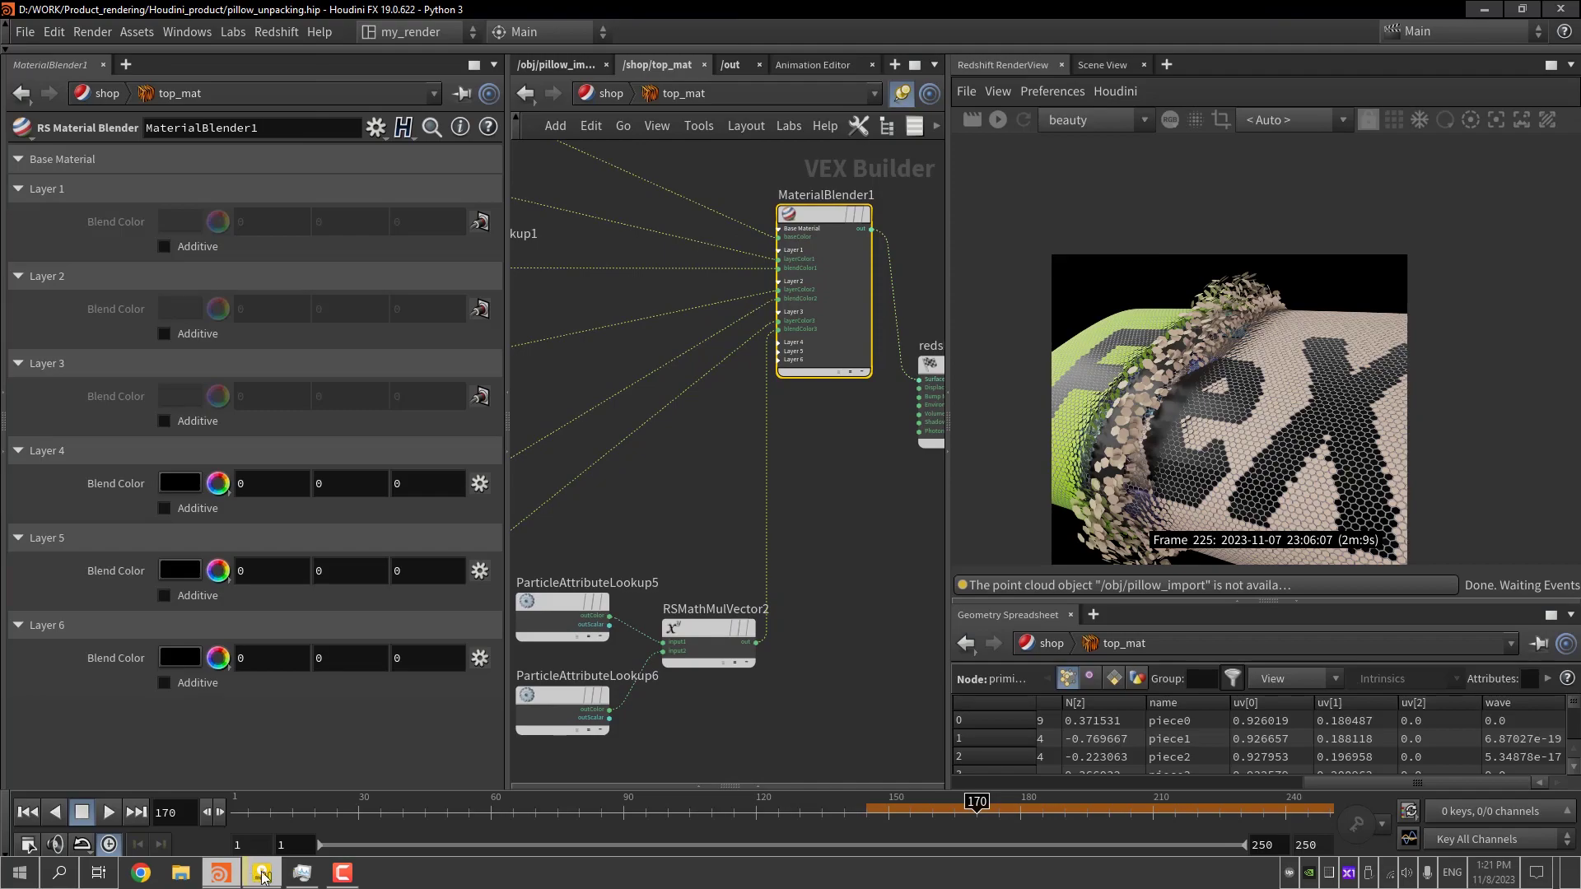
- Switch to PotPlayer and play shot0.mp4 to review the pillow cover colour transitions
{"action": "left_click", "coordinate": [259, 877]}
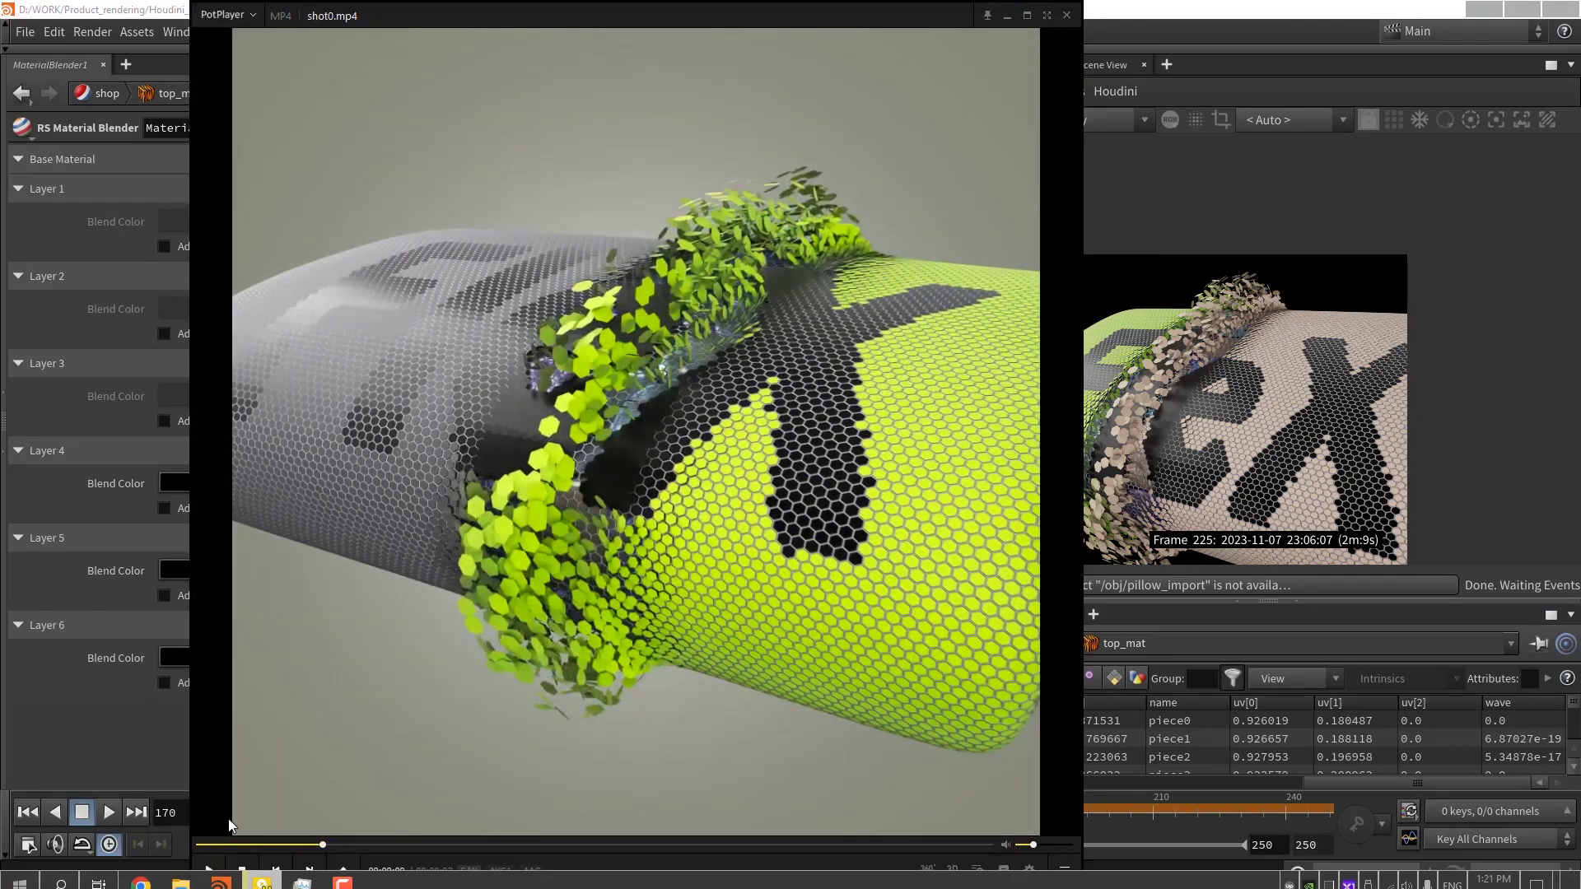
{"action": "left_click", "coordinate": [208, 870]}
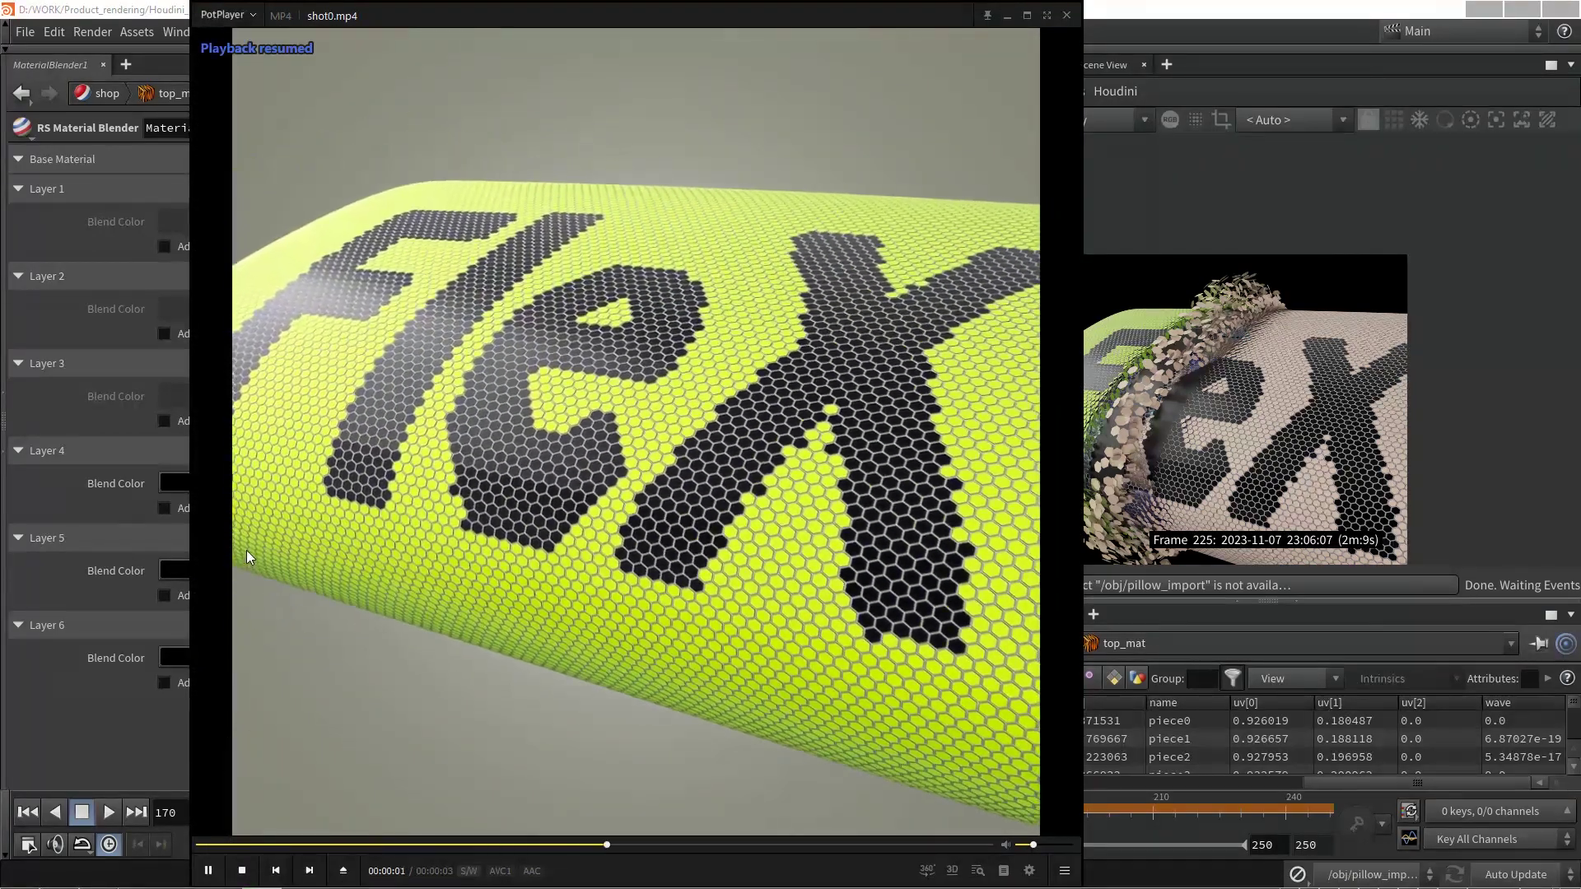